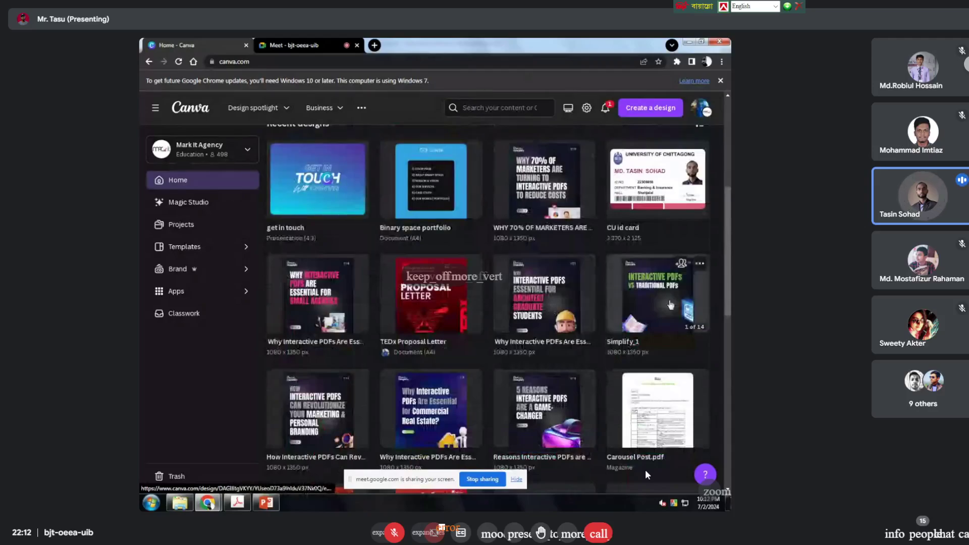
# Step: Open the 'Reasons Interactive PDFs are a Game-Changer' design and scroll through its first three pages
pyautogui.click(566, 404)
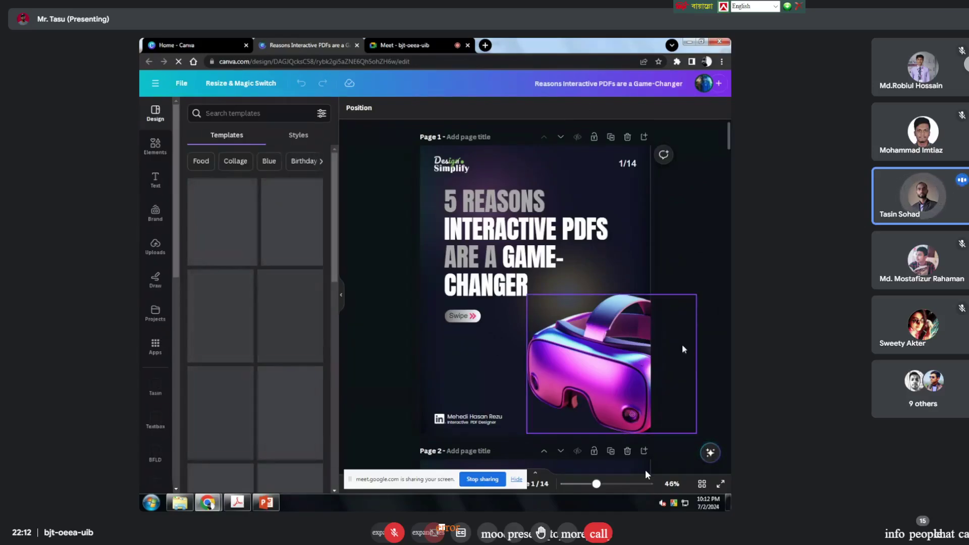
pyautogui.scroll(-5, 555, 323)
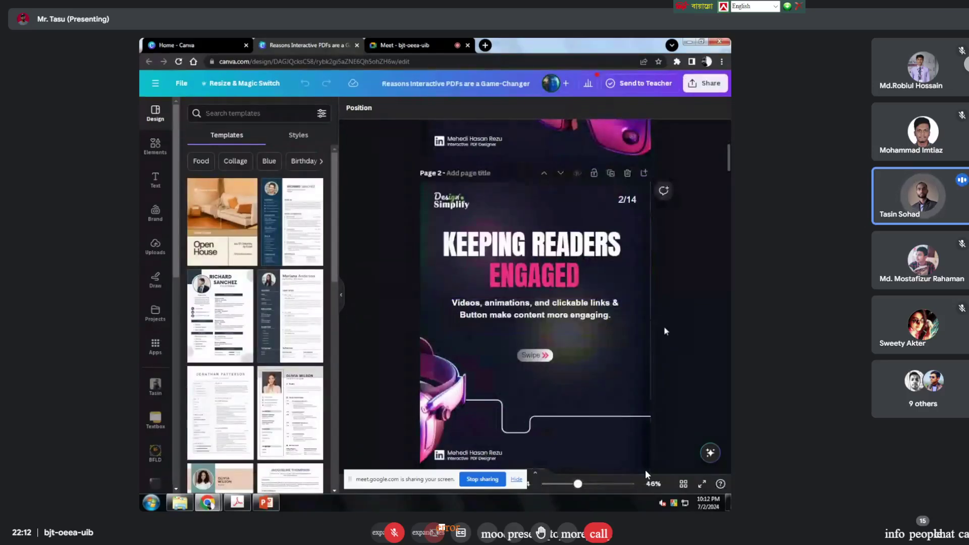
pyautogui.scroll(-3, 552, 207)
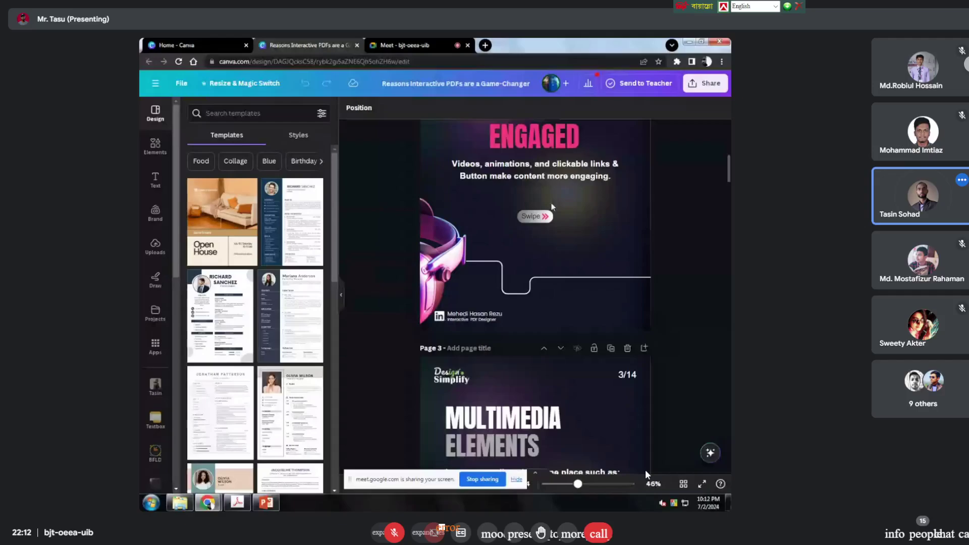
# Step: Close the Interactive PDFs design, browse Recent designs on Home, and open a new browser tab
pyautogui.click(357, 45)
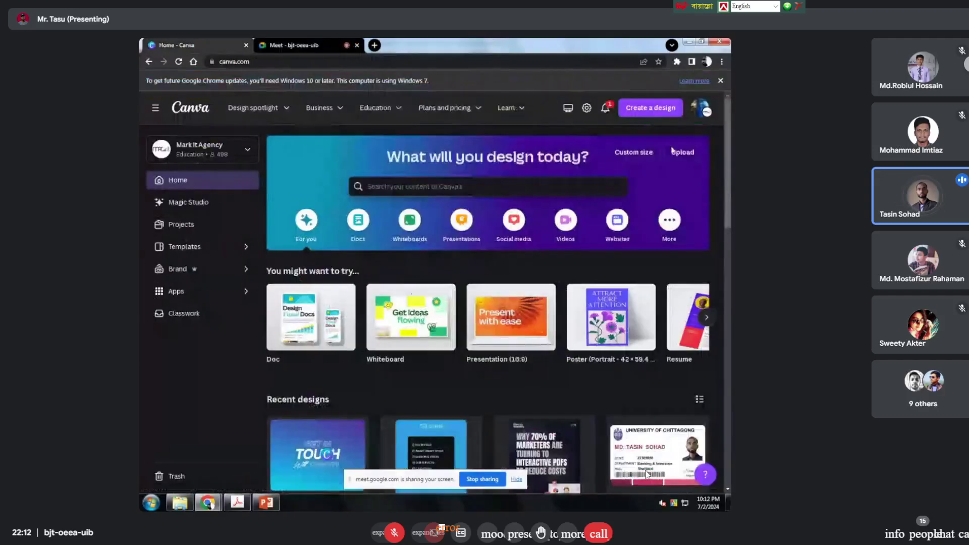
pyautogui.scroll(-2, 413, 245)
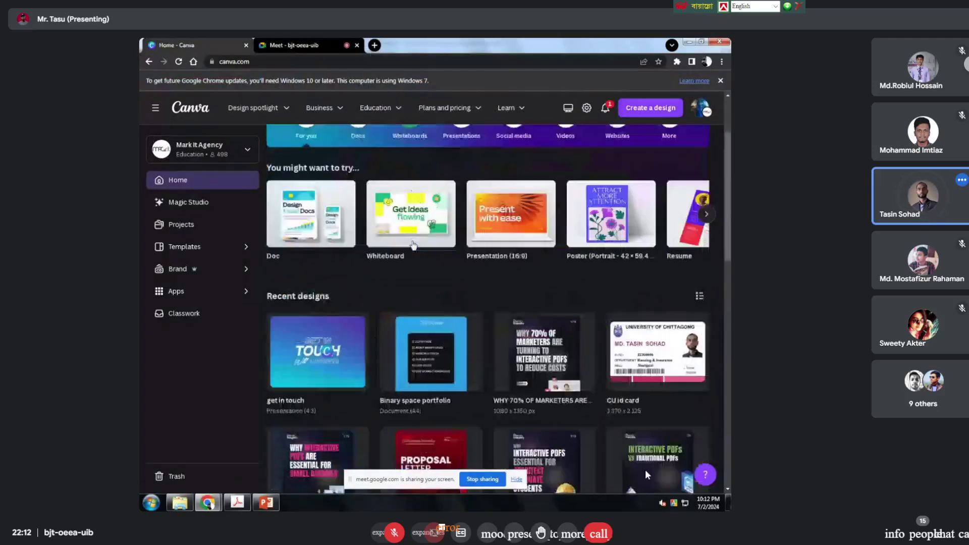
pyautogui.scroll(-7, 413, 245)
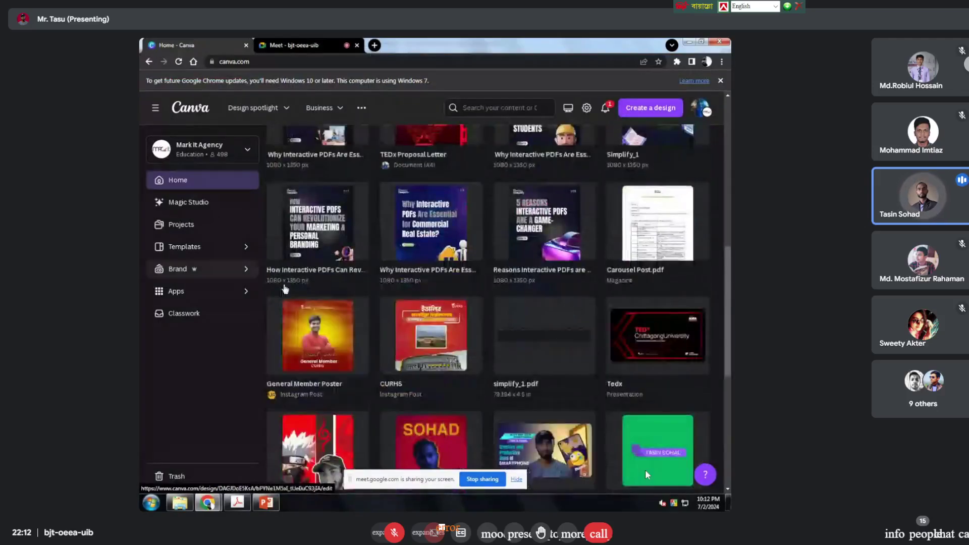
pyautogui.scroll(4, 489, 305)
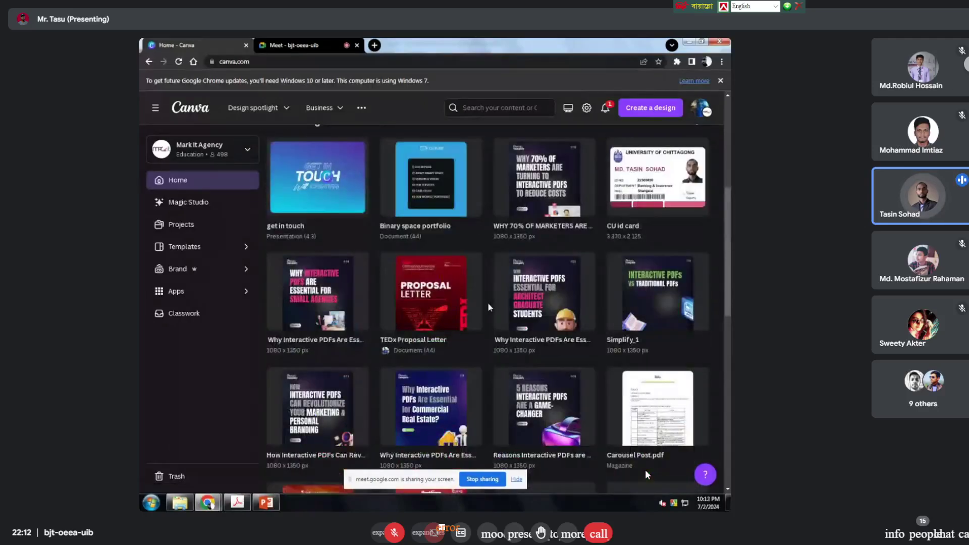
pyautogui.scroll(5, 488, 304)
pyautogui.scroll(-3, 336, 316)
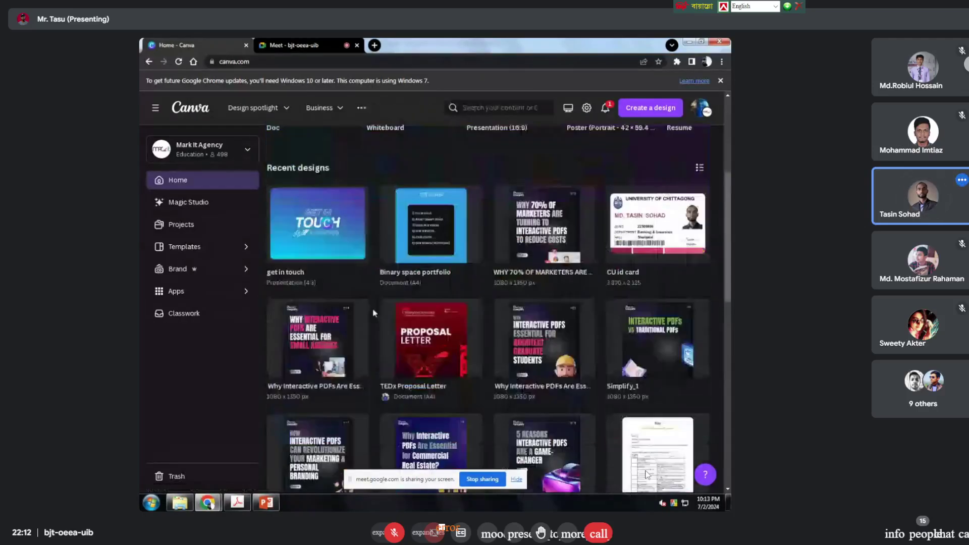
pyautogui.scroll(-5, 541, 313)
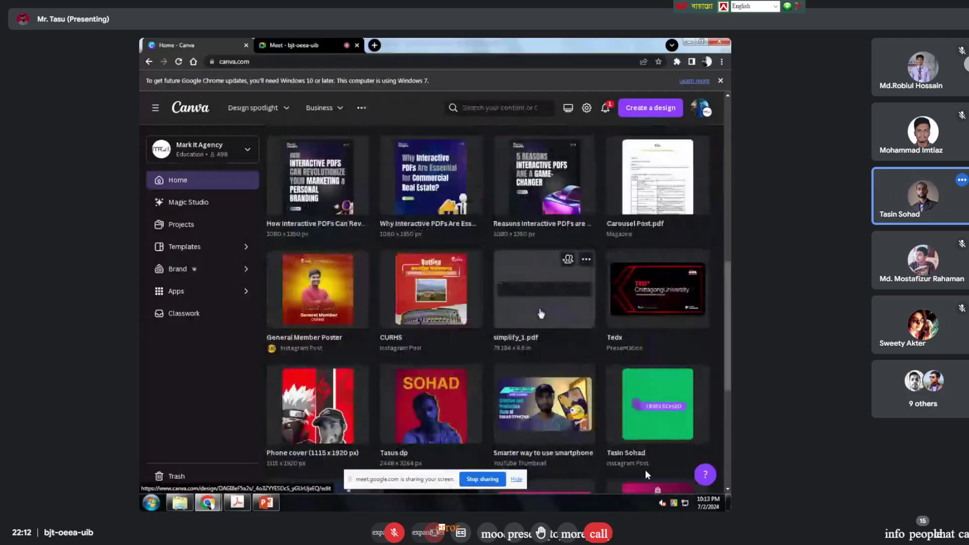
pyautogui.scroll(-2, 541, 314)
pyautogui.scroll(8, 504, 303)
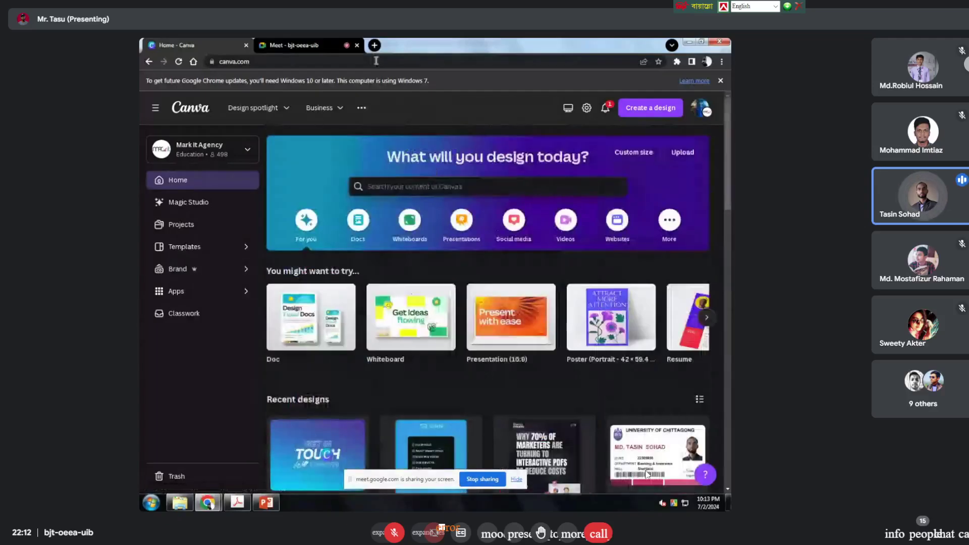
pyautogui.click(374, 45)
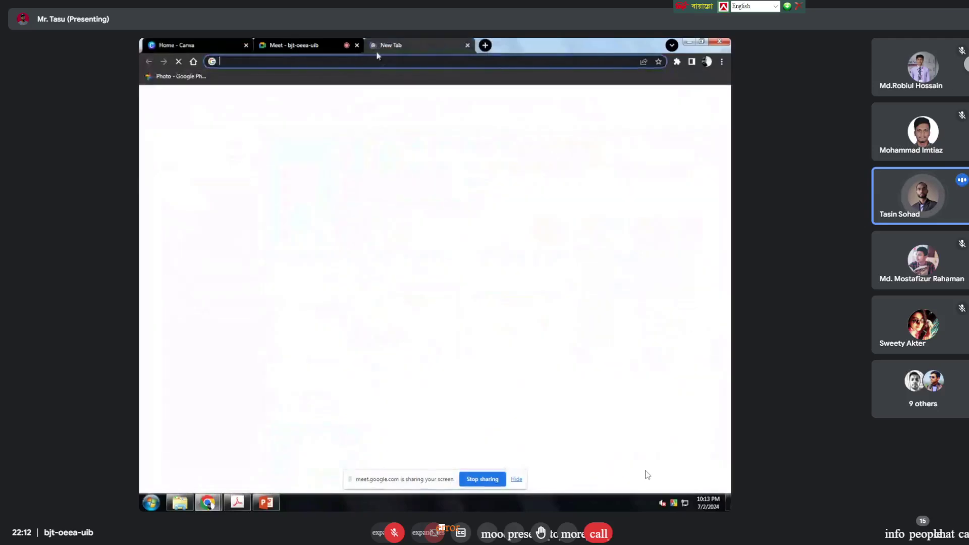
# Step: Search Google for 'product design template', correcting the typos along the way
pyautogui.click(384, 61)
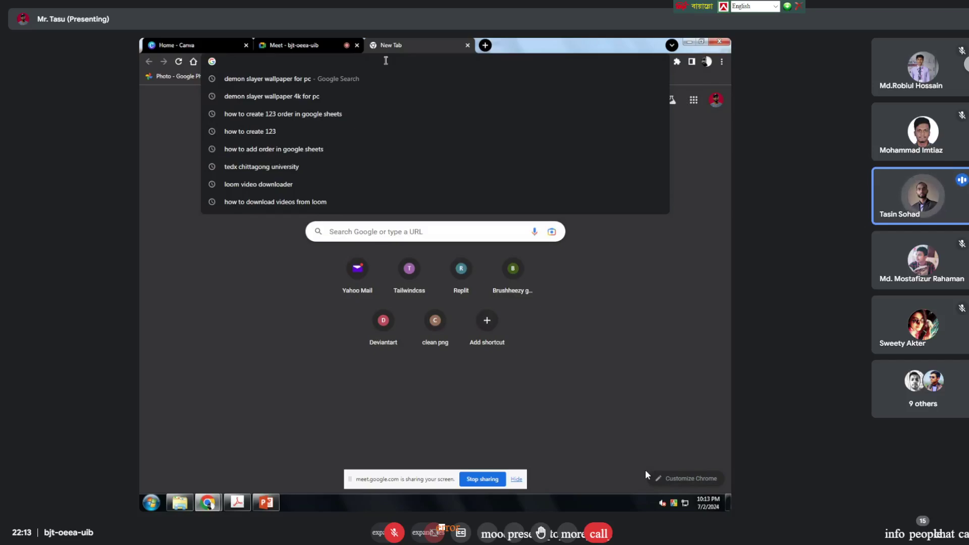
pyautogui.write('pro')
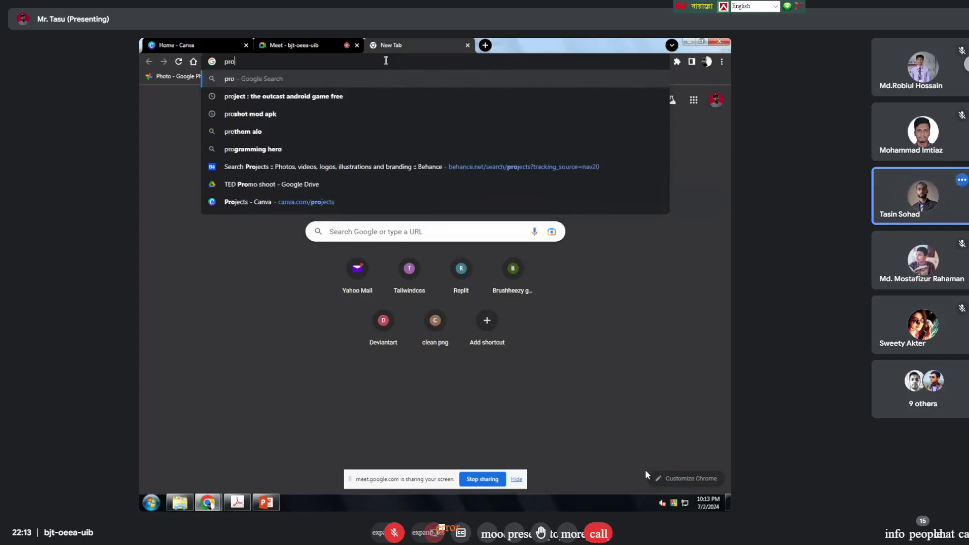
pyautogui.write('duct de3s')
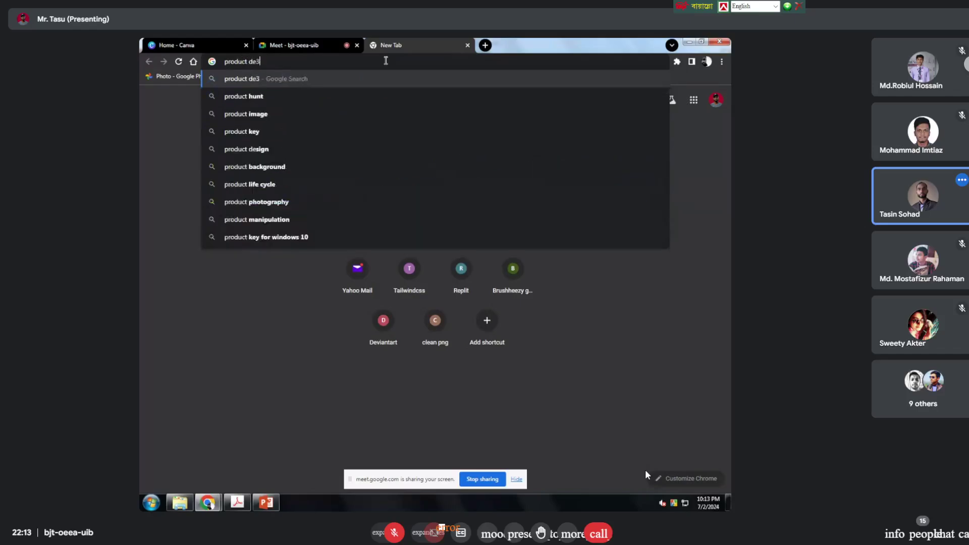
pyautogui.press('BackSpace')
pyautogui.press('BackSpace')
pyautogui.write('sig')
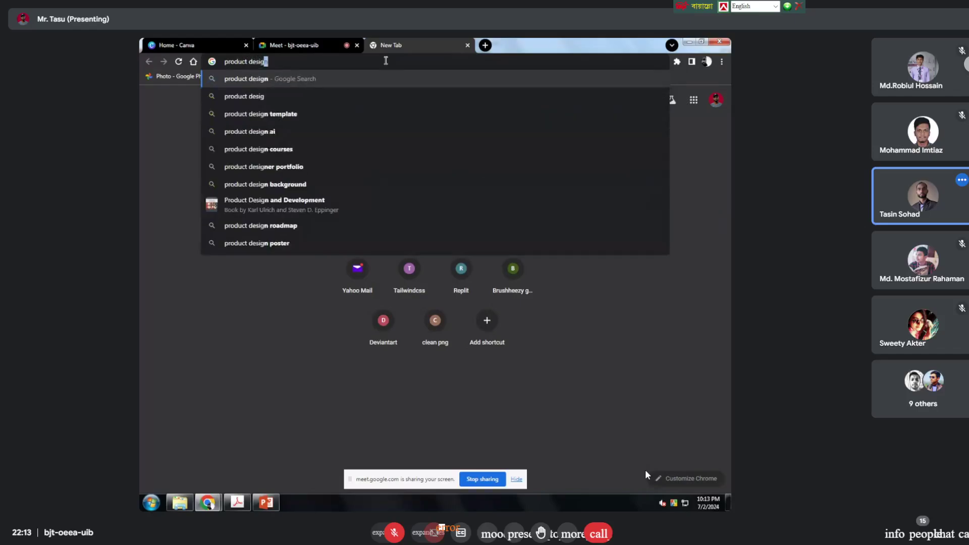
pyautogui.write('n temp;a')
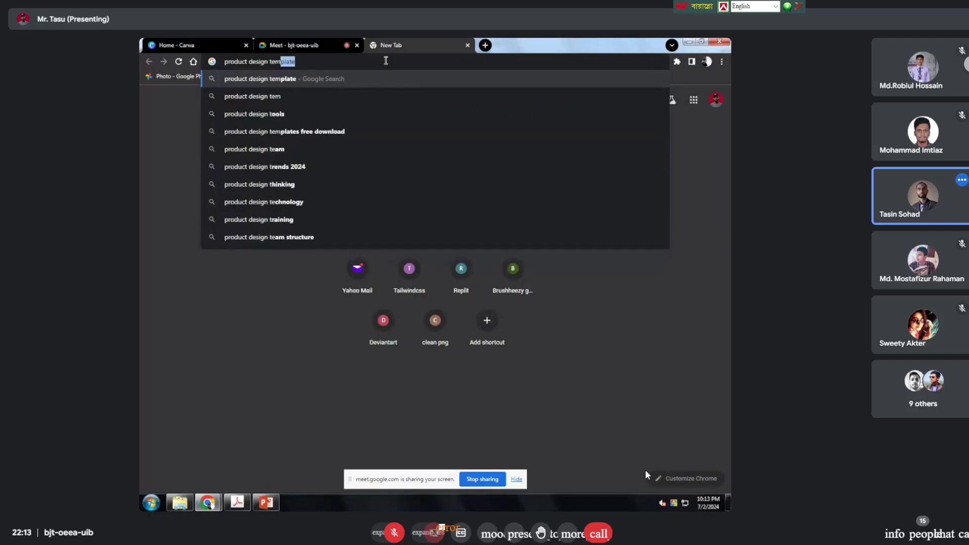
pyautogui.press('BackSpace')
pyautogui.press('BackSpace')
pyautogui.write('la')
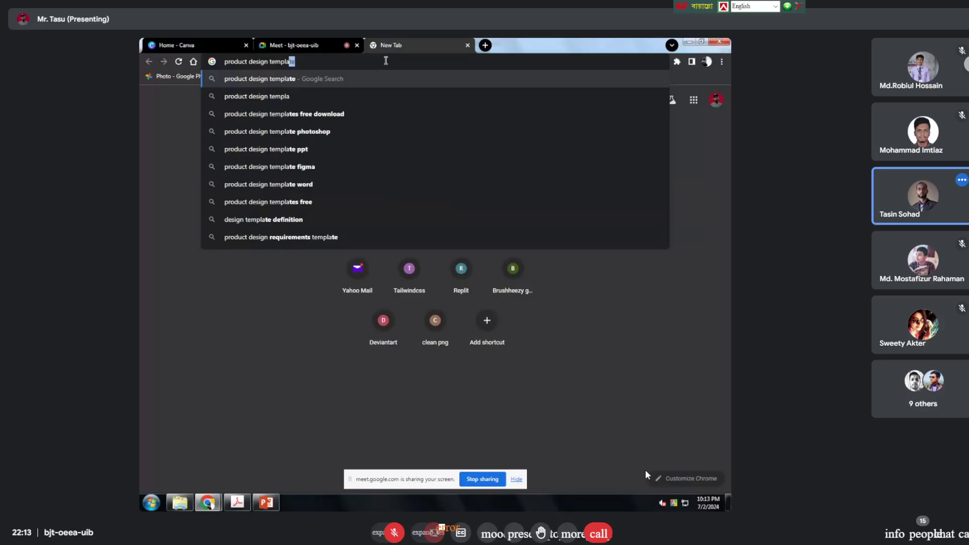
pyautogui.press('Return')
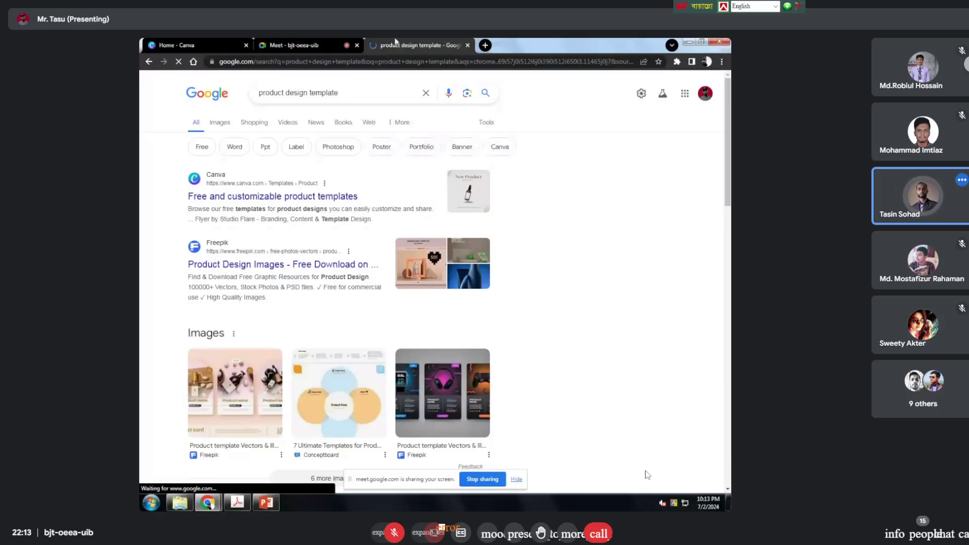
# Step: Switch to image results and preview the orange Vecteezy product template image
pyautogui.click(219, 126)
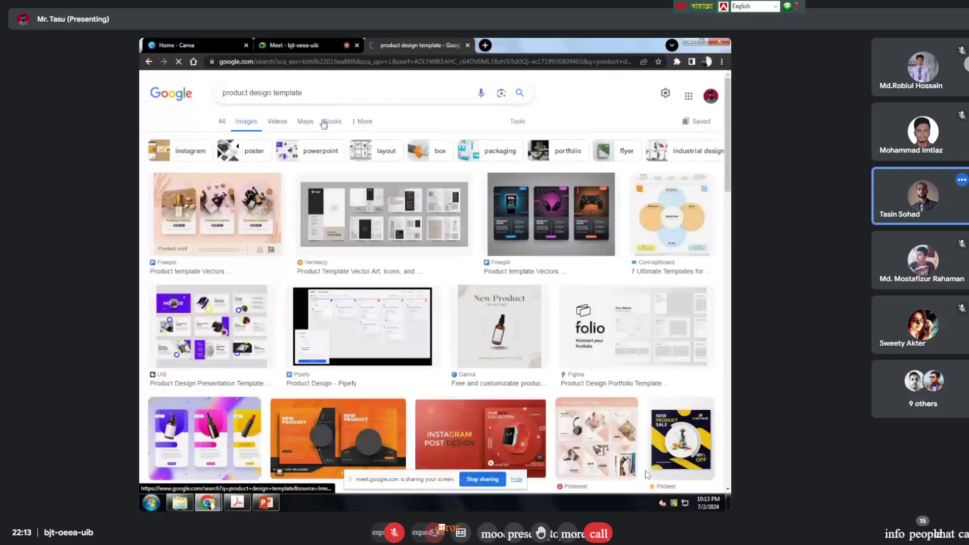
pyautogui.scroll(-3, 339, 164)
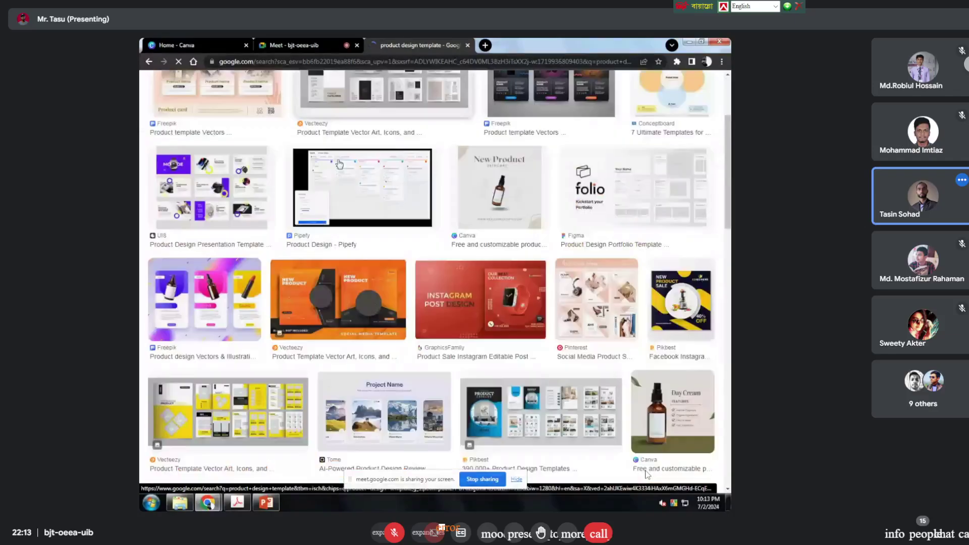
pyautogui.scroll(-2, 339, 164)
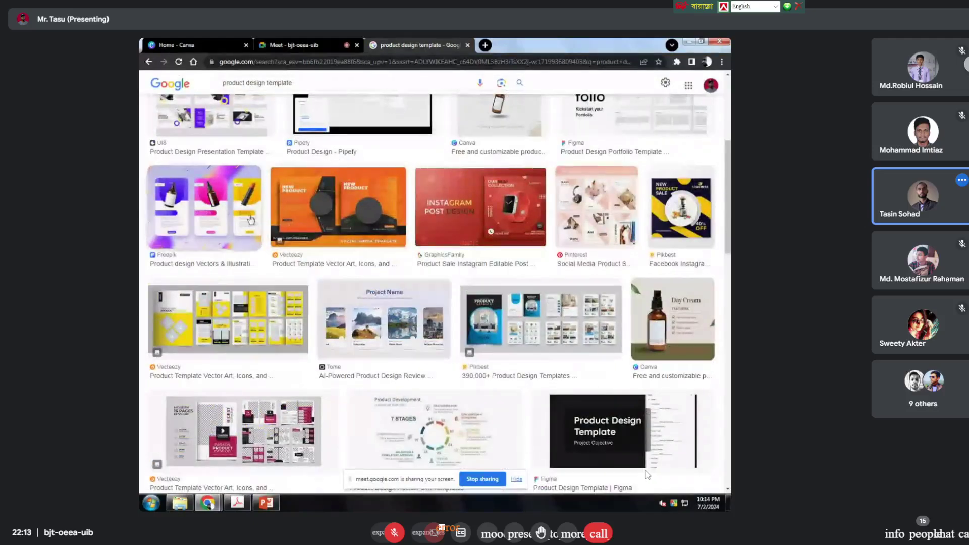
pyautogui.click(332, 206)
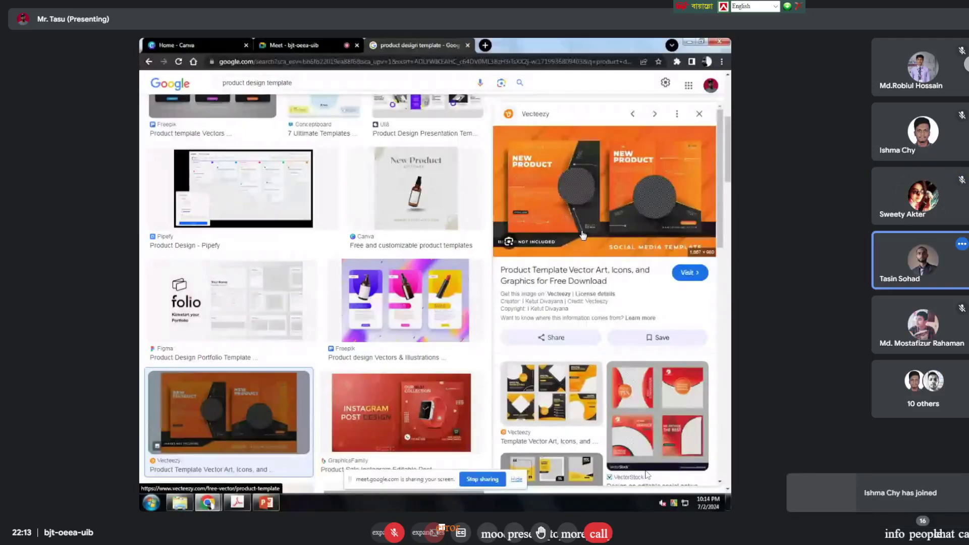
# Step: Browse further image results, then narrow them with the 'poster' filter
pyautogui.scroll(-2, 417, 302)
pyautogui.scroll(-5, 416, 302)
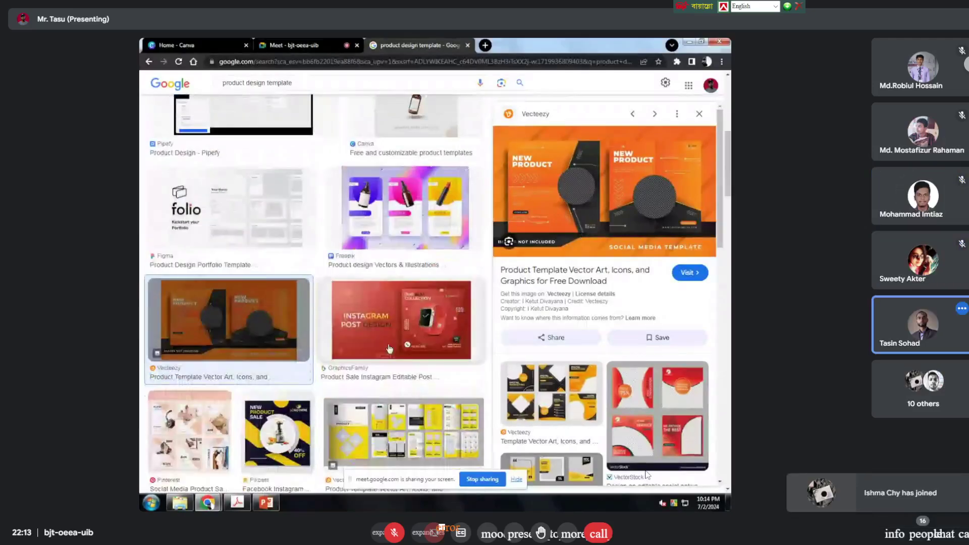
pyautogui.scroll(-5, 377, 382)
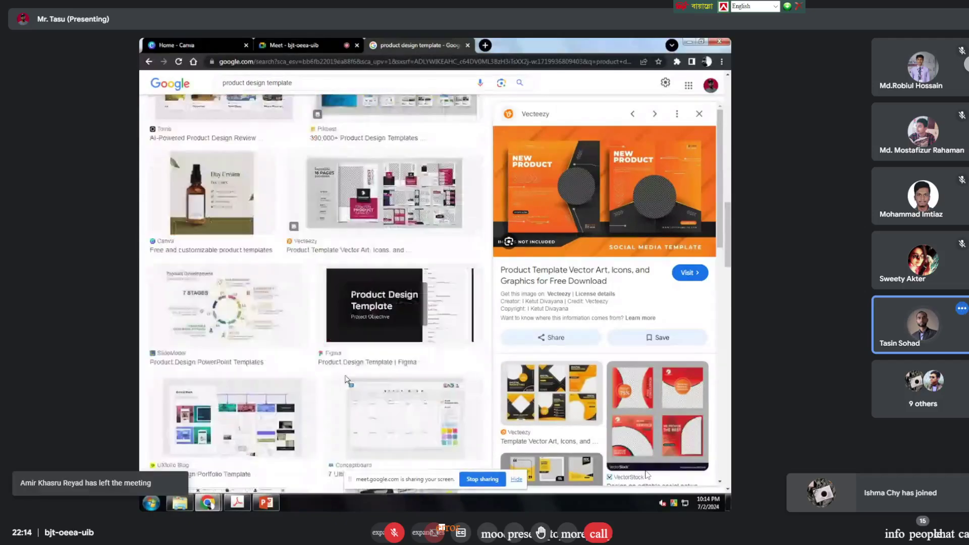
pyautogui.scroll(-3, 363, 381)
pyautogui.scroll(-8, 364, 381)
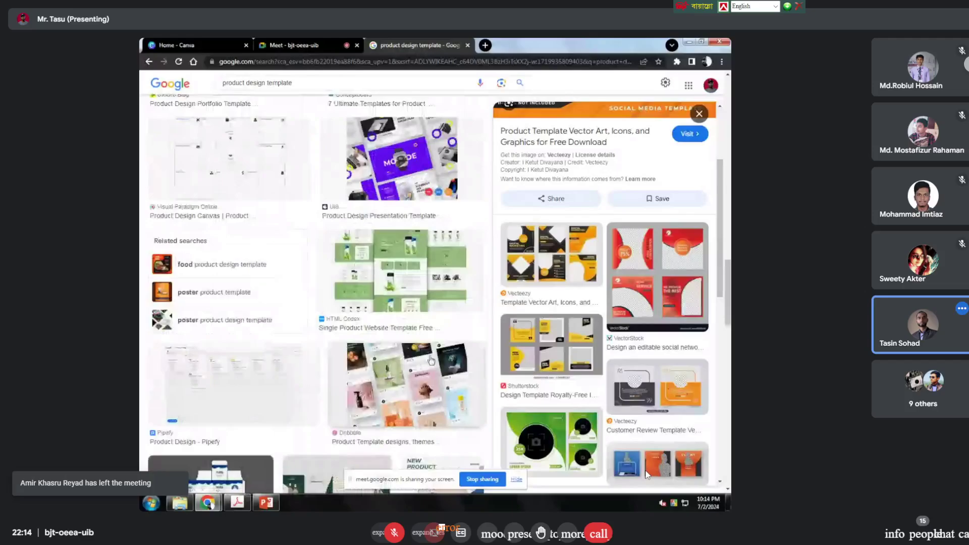
pyautogui.scroll(-5, 427, 356)
pyautogui.scroll(-8, 424, 305)
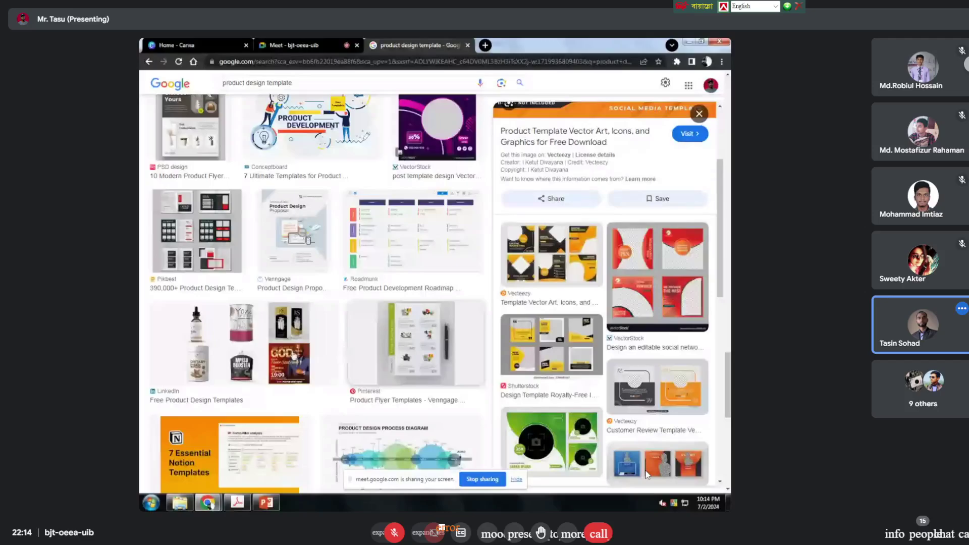
pyautogui.scroll(-10, 343, 352)
pyautogui.scroll(-8, 307, 357)
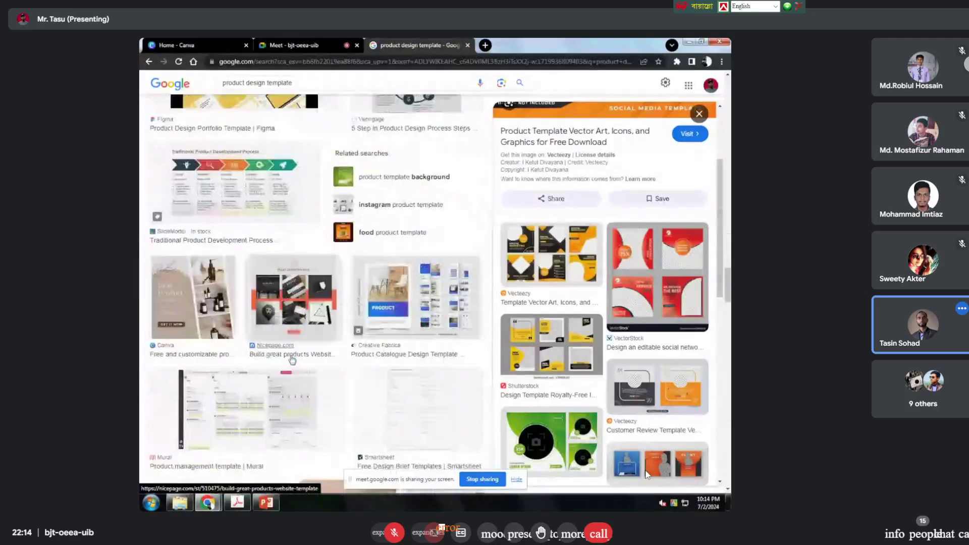
pyautogui.scroll(-8, 307, 353)
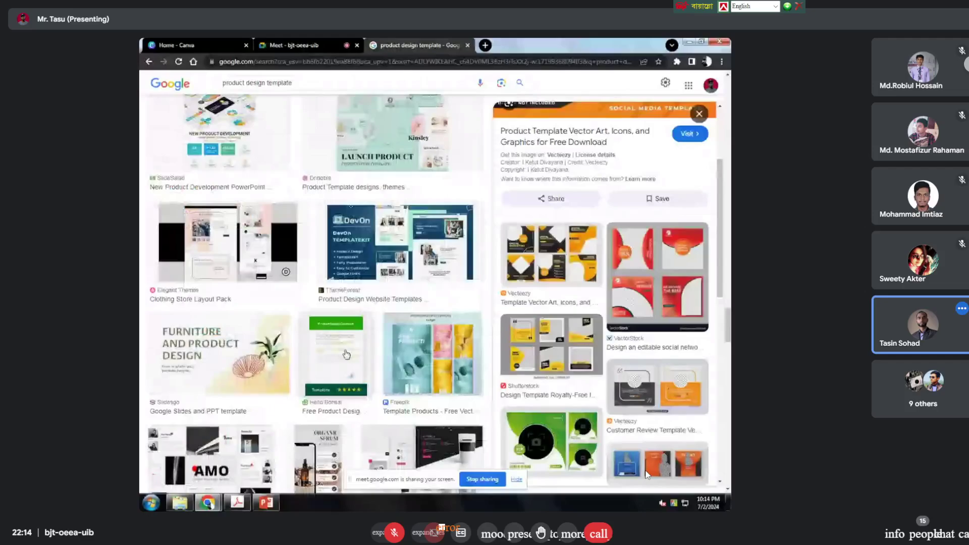
pyautogui.scroll(-6, 355, 364)
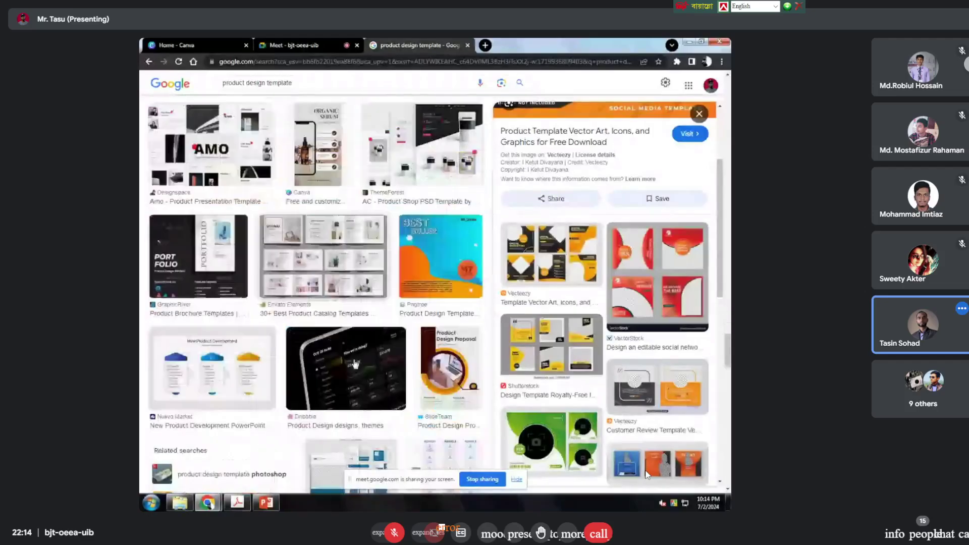
pyautogui.scroll(4, 355, 358)
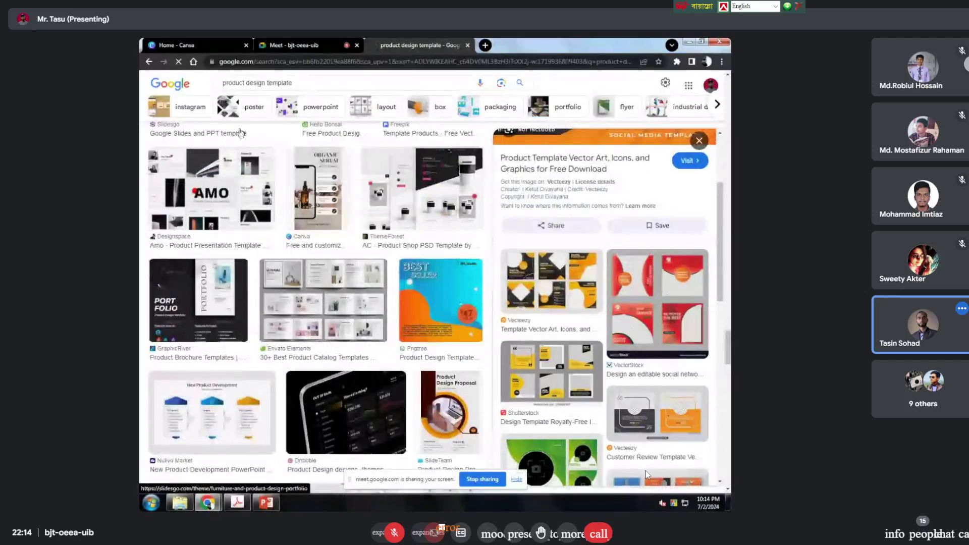
pyautogui.click(245, 112)
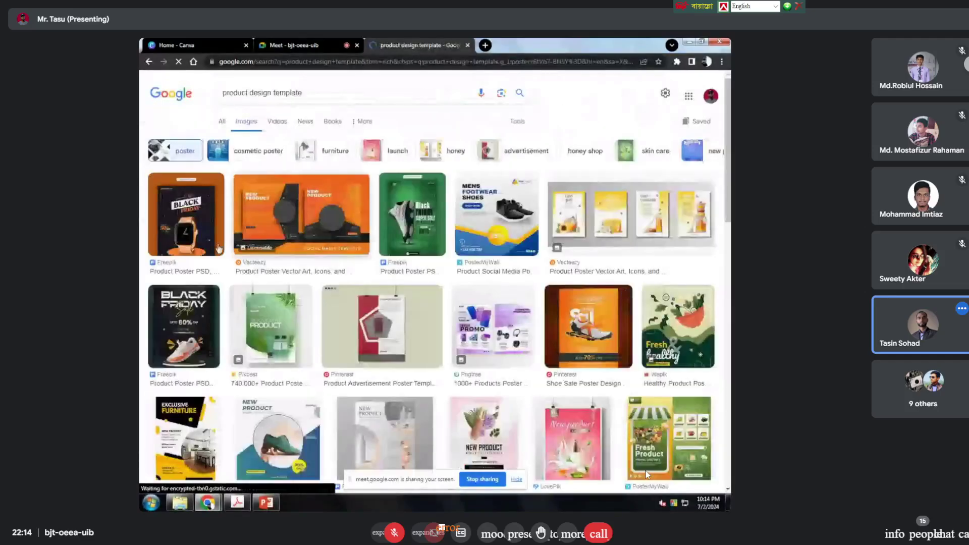
# Step: Scroll through the product poster template images for inspiration, then select the address bar
pyautogui.scroll(-4, 302, 279)
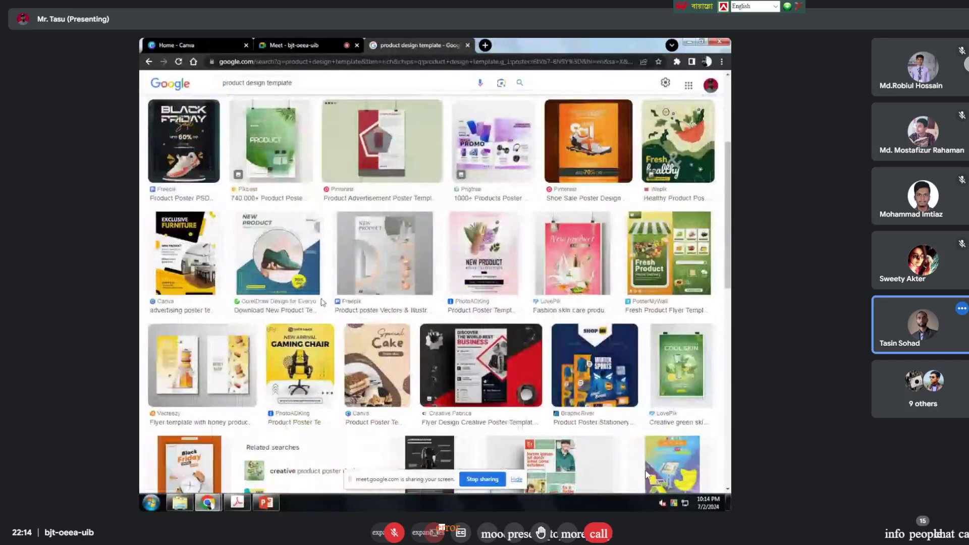
pyautogui.scroll(-1, 299, 303)
pyautogui.scroll(-2, 298, 303)
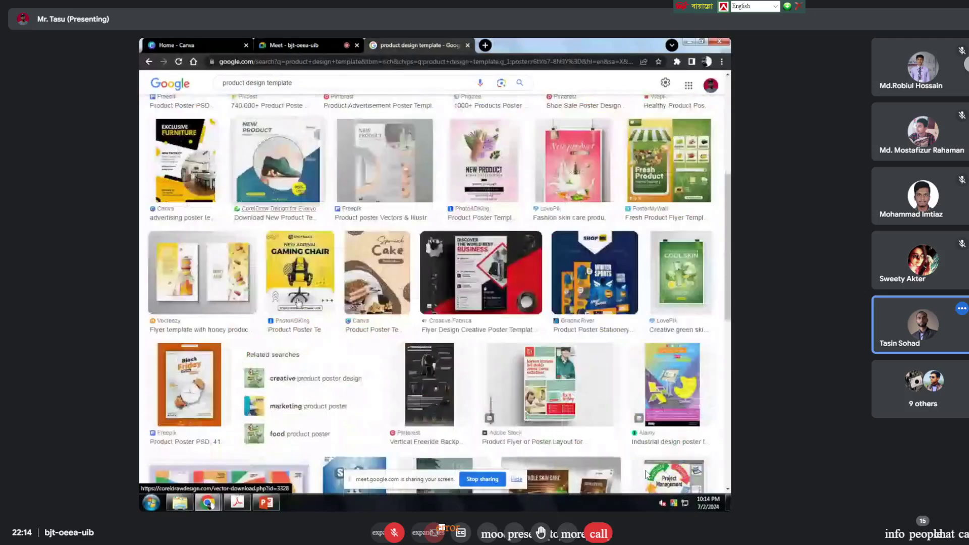
pyautogui.scroll(-3, 575, 325)
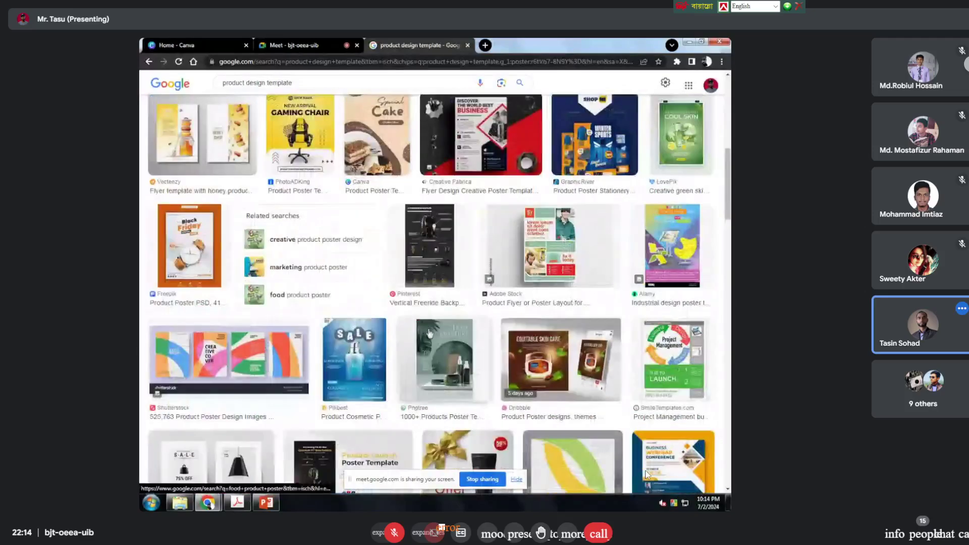
pyautogui.scroll(-5, 646, 473)
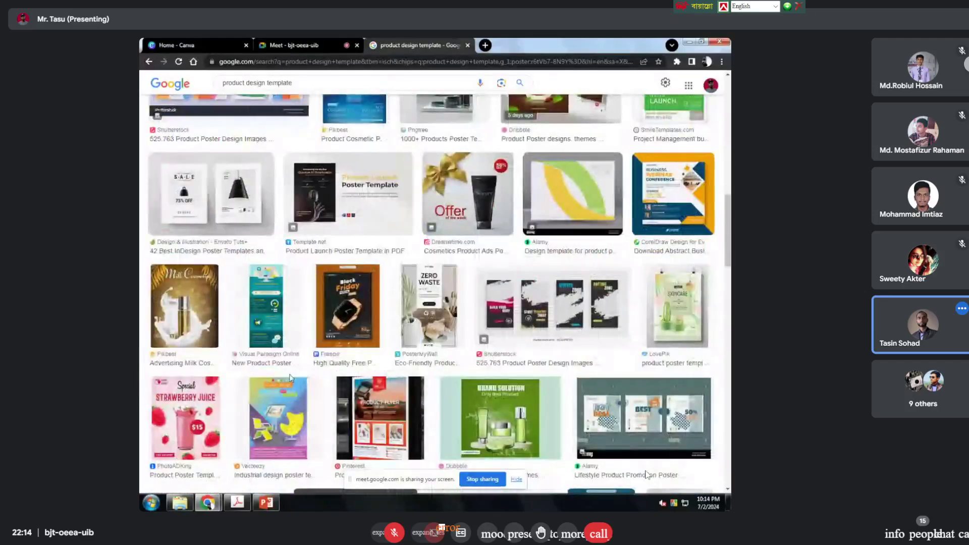
pyautogui.scroll(-3, 646, 475)
pyautogui.scroll(-5, 646, 474)
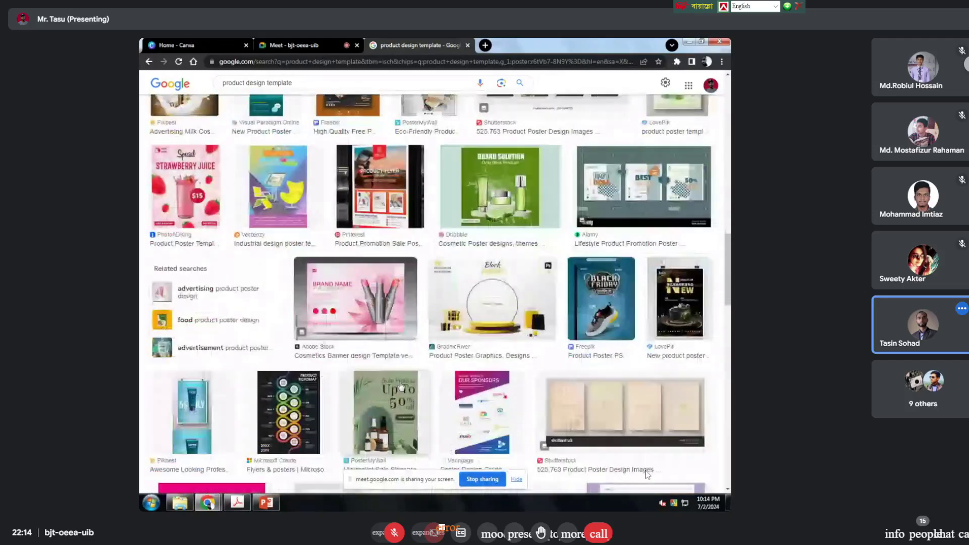
pyautogui.scroll(-3, 646, 475)
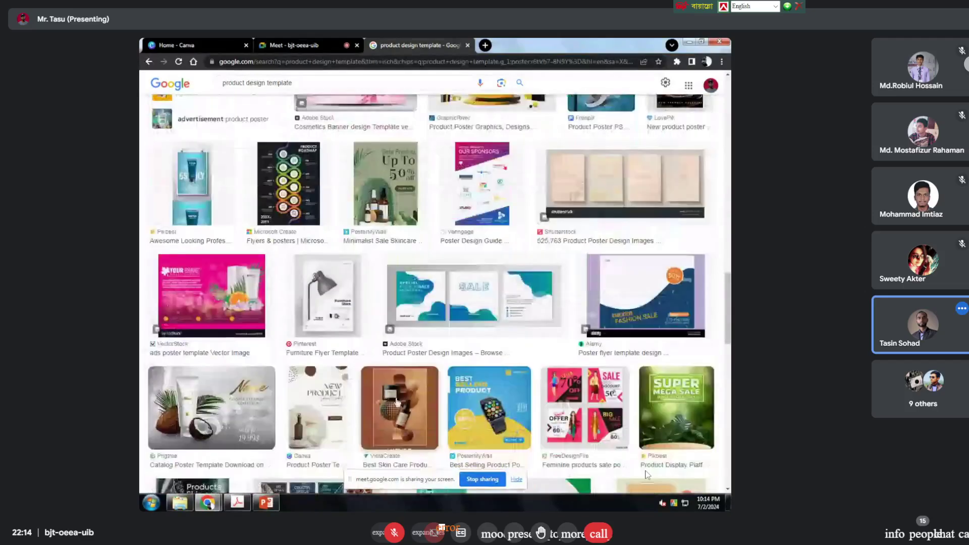
pyautogui.scroll(-5, 233, 381)
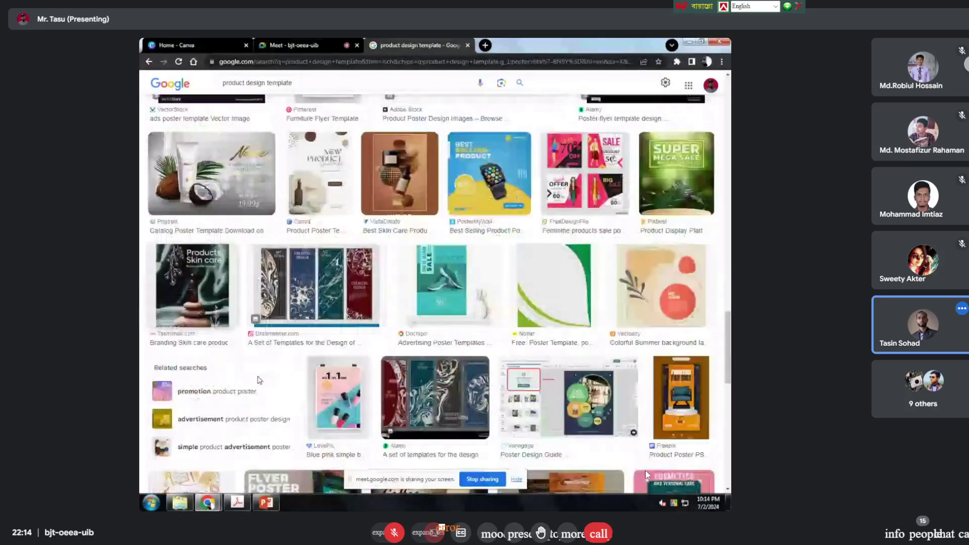
pyautogui.scroll(-2, 466, 348)
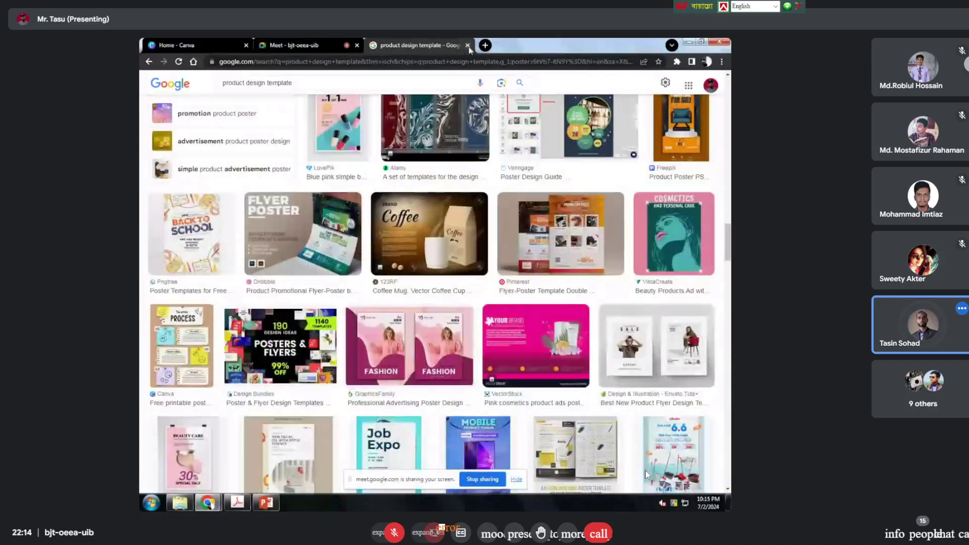
pyautogui.click(395, 68)
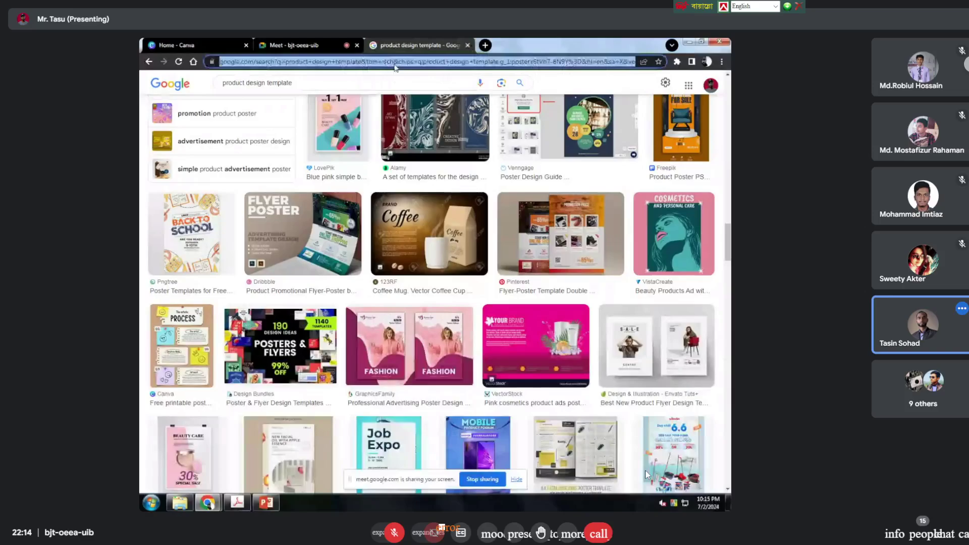
# Step: Go to behance.net, trimming the extra part of the web address
pyautogui.write('be')
pyautogui.press('Return')
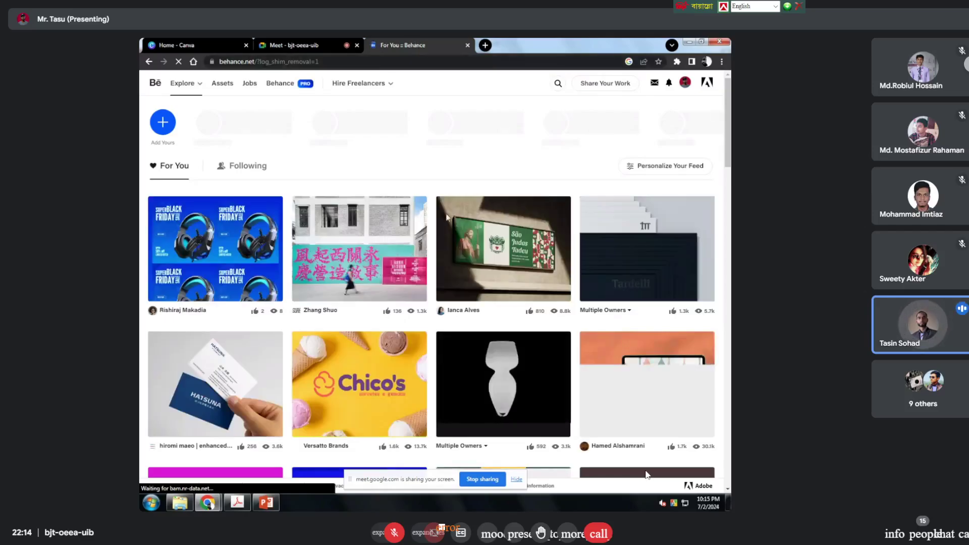
pyautogui.moveTo(319, 61); pyautogui.dragTo(254, 63)
pyautogui.press('BackSpace')
pyautogui.press('Return')
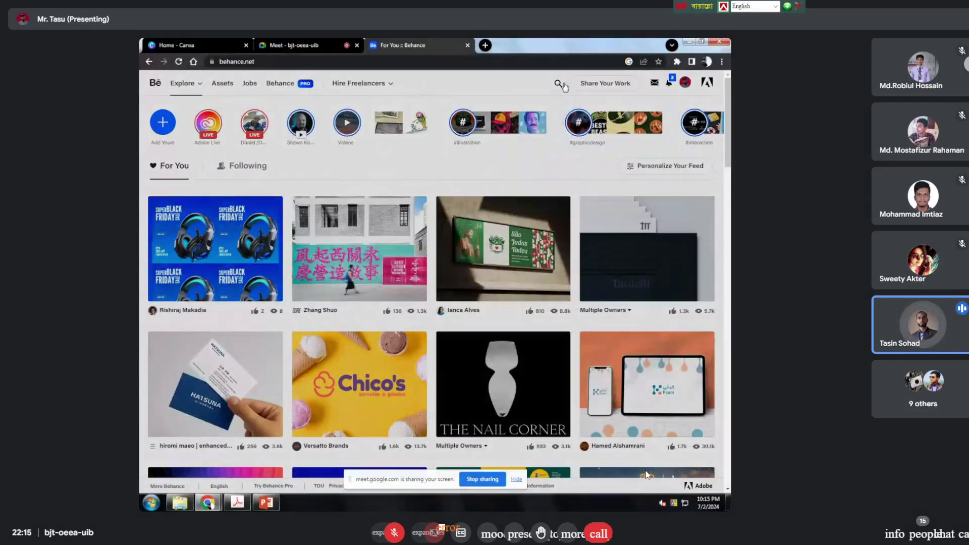
# Step: Open Behance's project search and enter 'speaker'
pyautogui.click(558, 84)
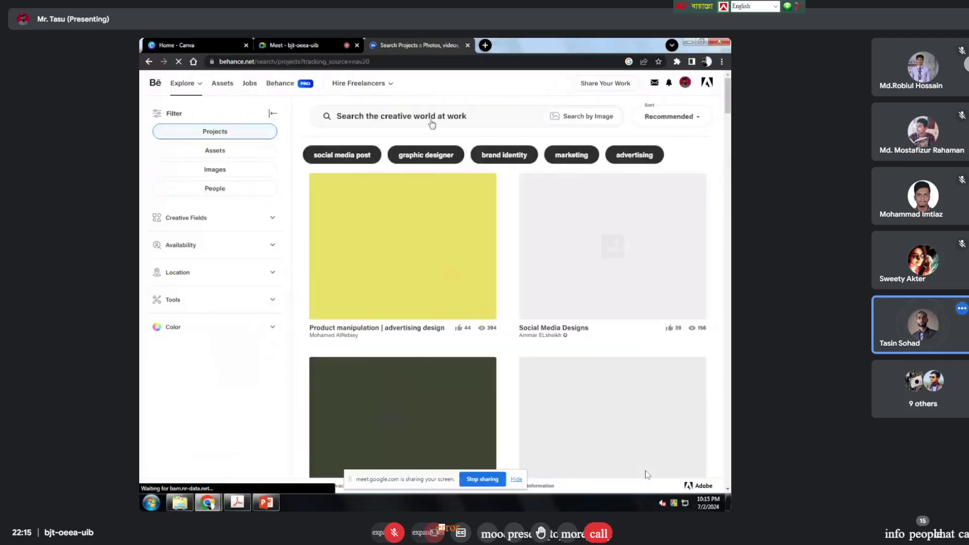
pyautogui.click(431, 116)
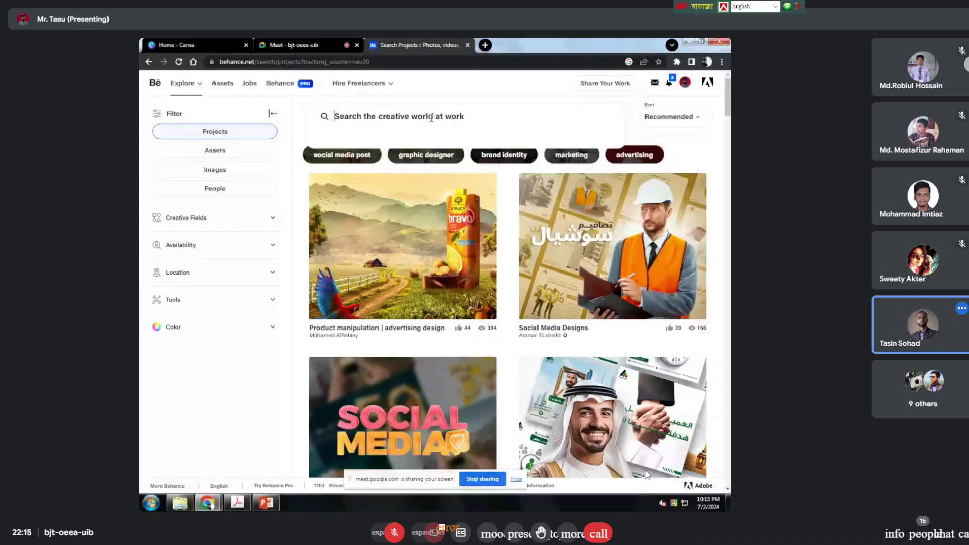
pyautogui.write('speaker')
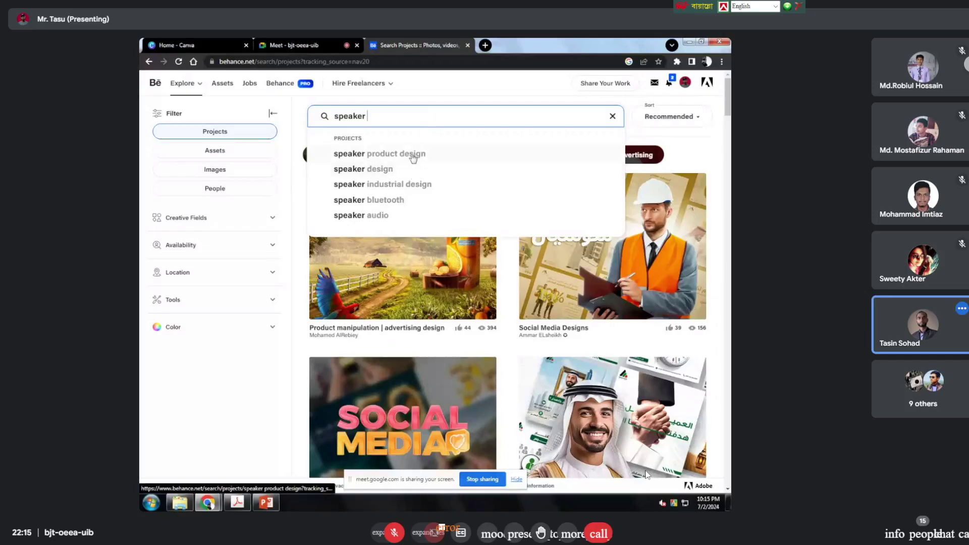
# Step: Browse 'speaker product design' project results, then clear the search to reset Behance results
pyautogui.click(413, 153)
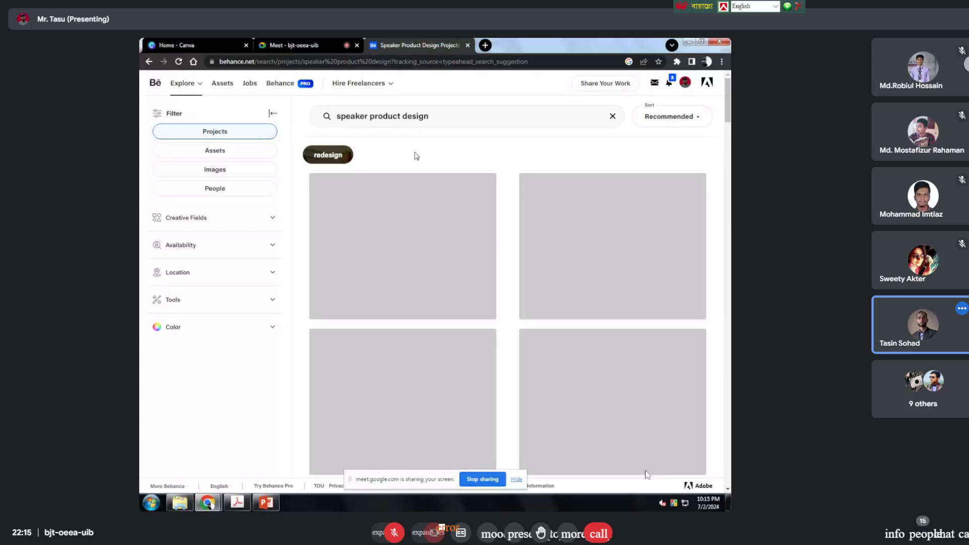
pyautogui.scroll(-4, 565, 266)
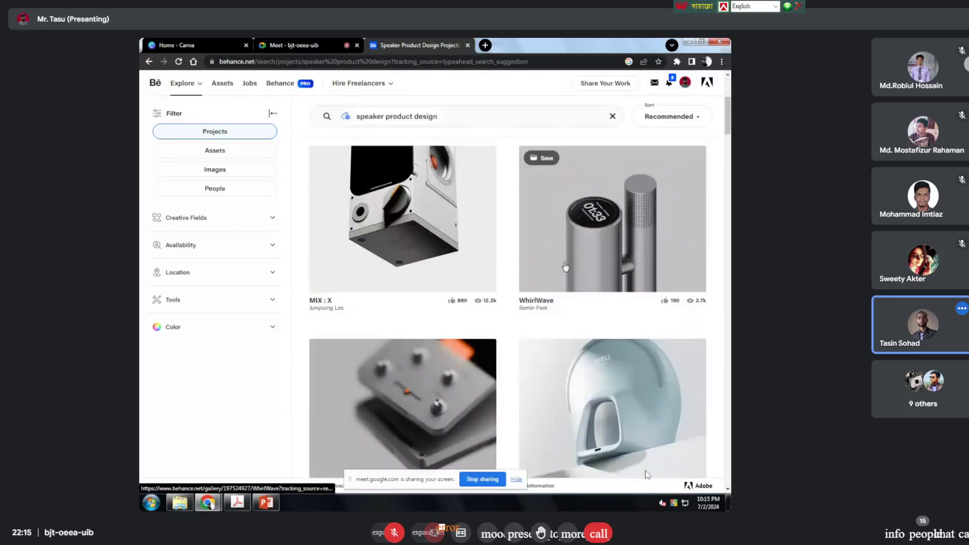
pyautogui.scroll(-6, 565, 266)
pyautogui.scroll(-15, 542, 264)
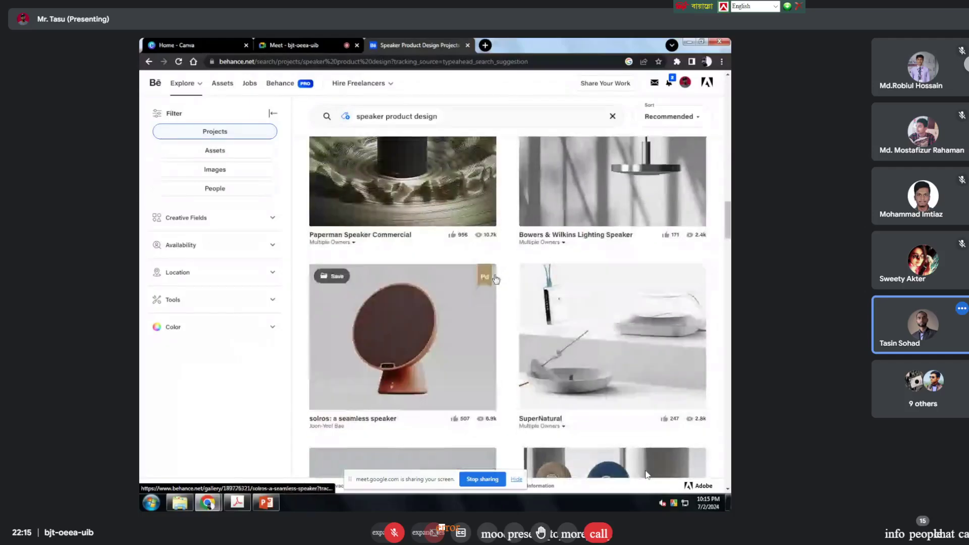
pyautogui.scroll(-5, 494, 277)
pyautogui.scroll(-10, 470, 302)
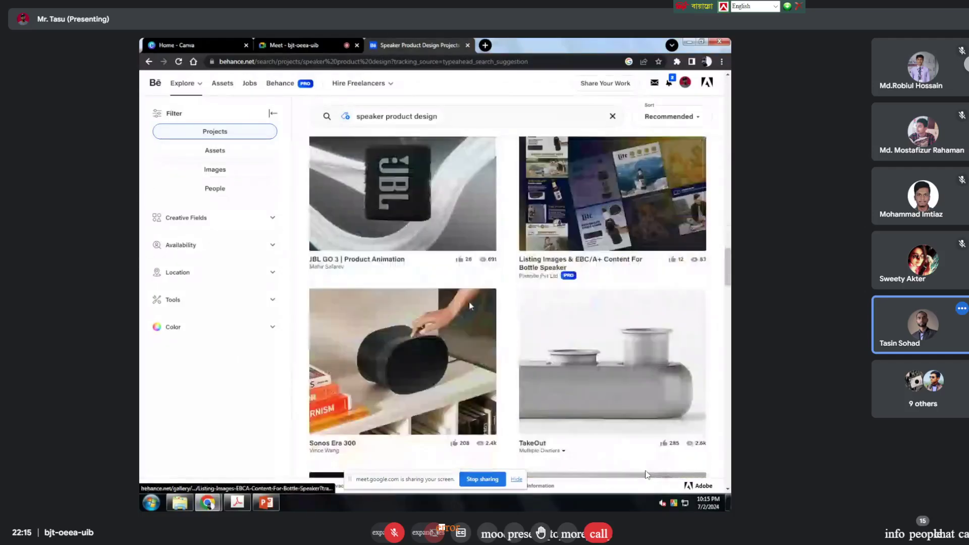
pyautogui.scroll(-10, 472, 302)
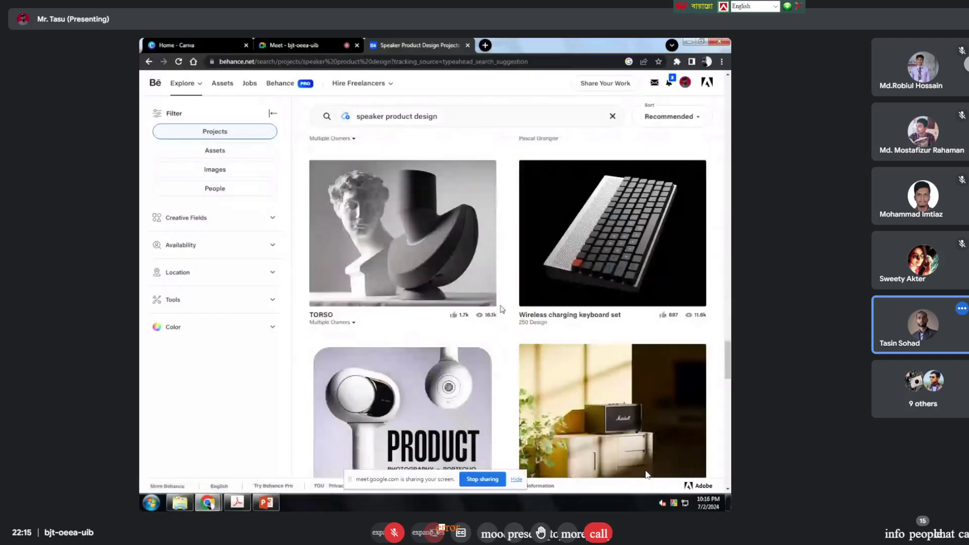
pyautogui.click(450, 114)
pyautogui.press('Return')
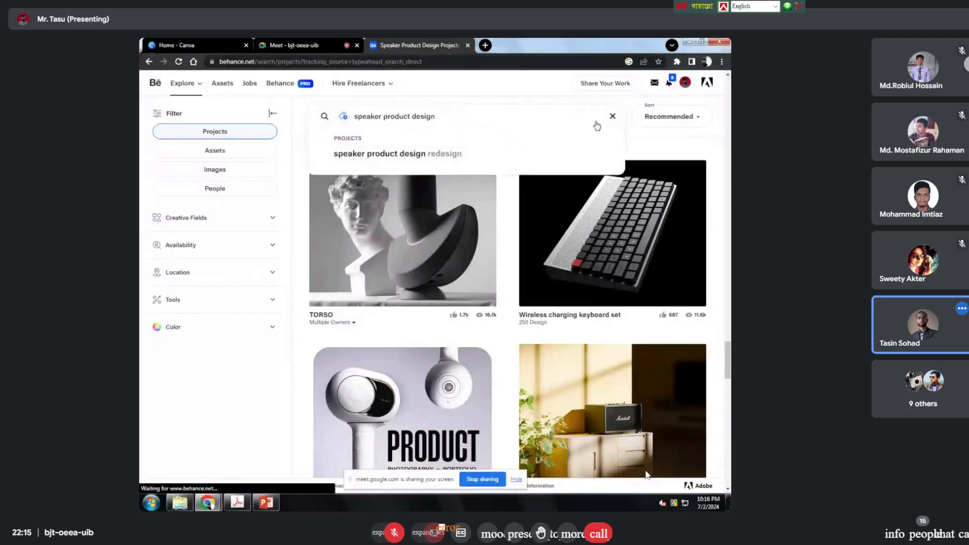
pyautogui.click(449, 117)
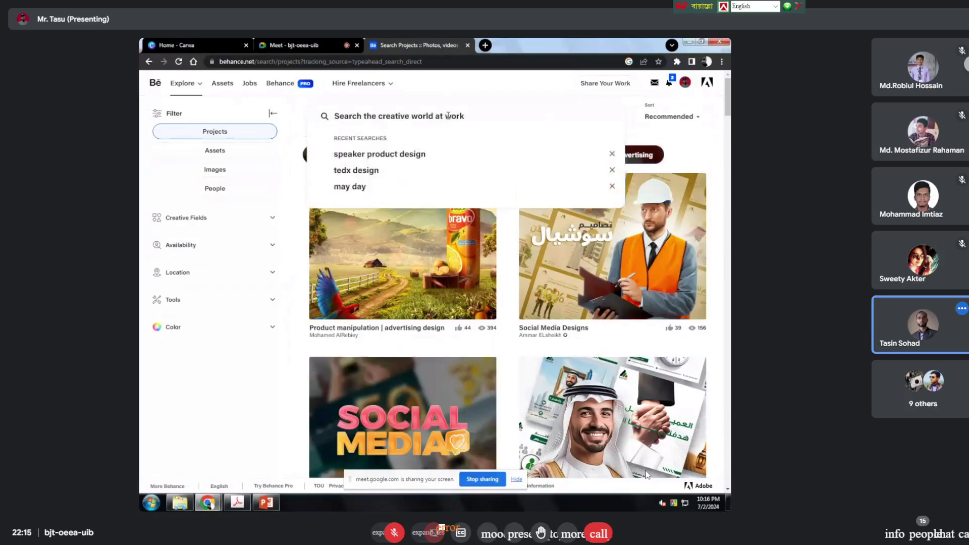
pyautogui.write('spe')
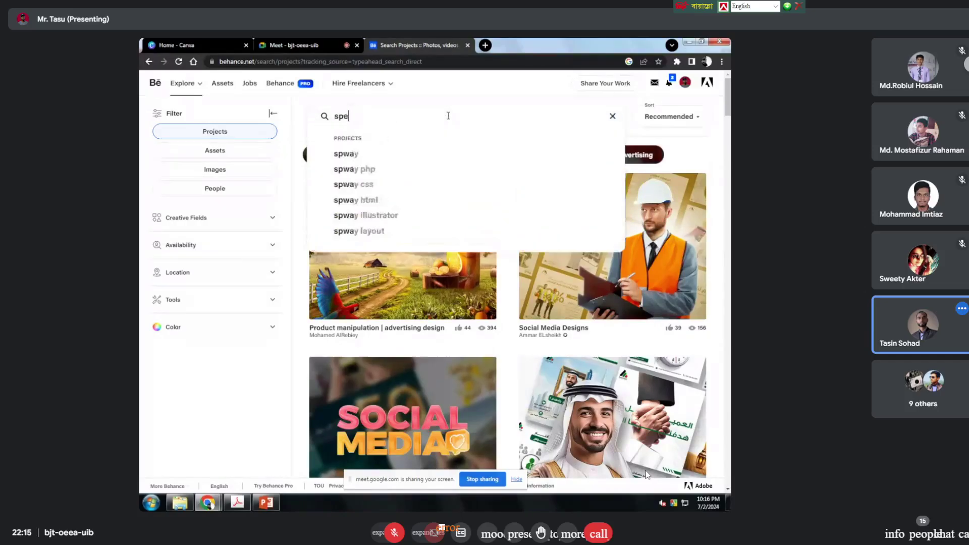
pyautogui.write('ake')
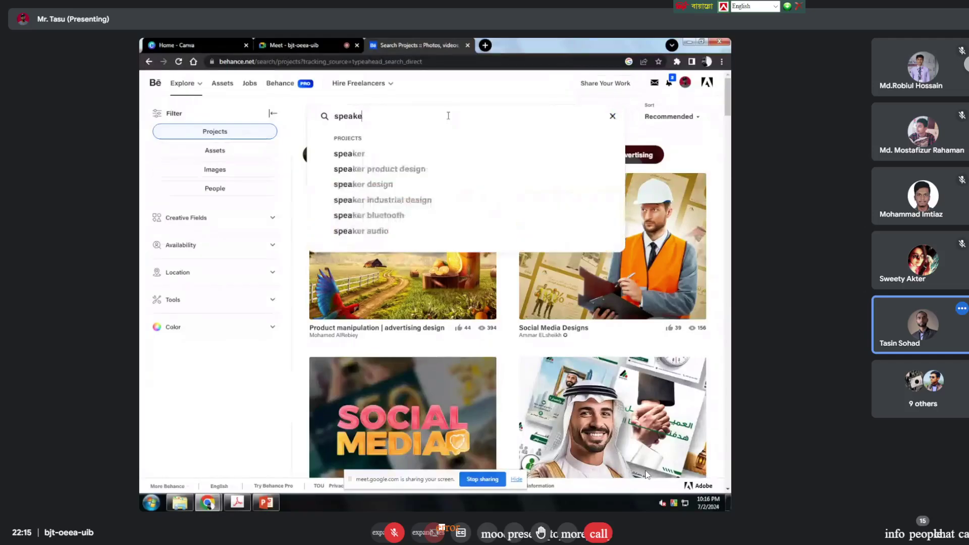
pyautogui.write('r poser d')
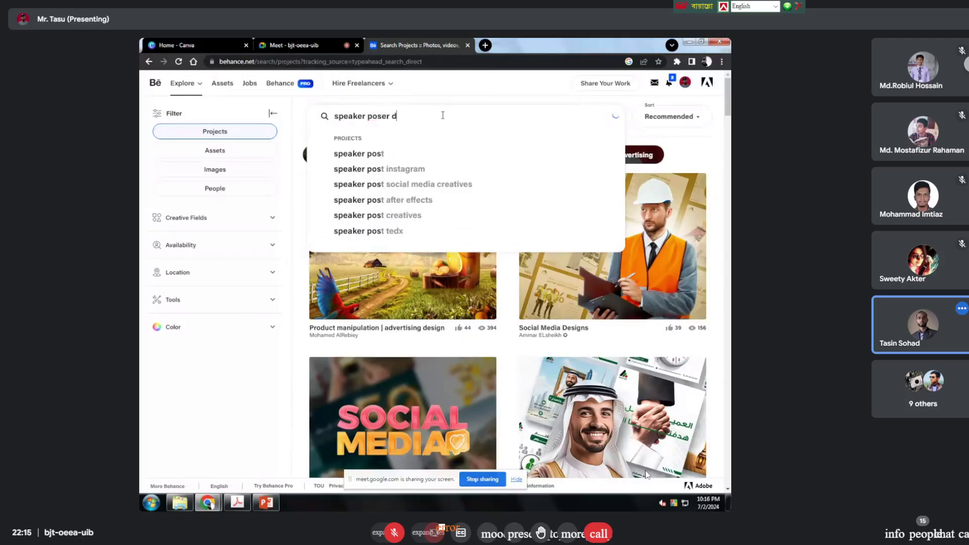
pyautogui.press('BackSpace')
pyautogui.press('BackSpace')
pyautogui.press('BackSpace')
pyautogui.press('BackSpace')
pyautogui.press('BackSpace')
pyautogui.write('sy')
pyautogui.press('BackSpace')
pyautogui.write('er')
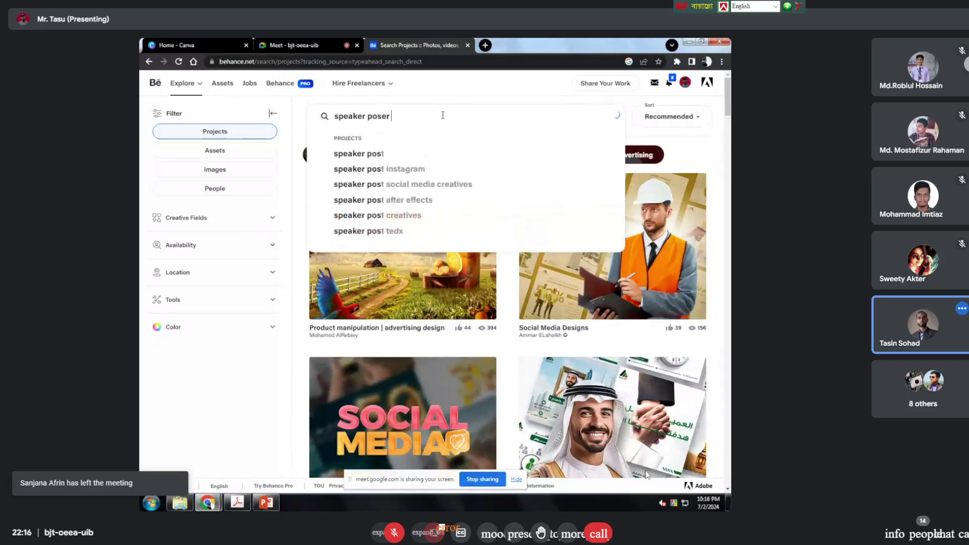
pyautogui.press('BackSpace')
pyautogui.press('BackSpace')
pyautogui.press('BackSpace')
pyautogui.write('ster desi')
pyautogui.press('BackSpace')
pyautogui.write('esi')
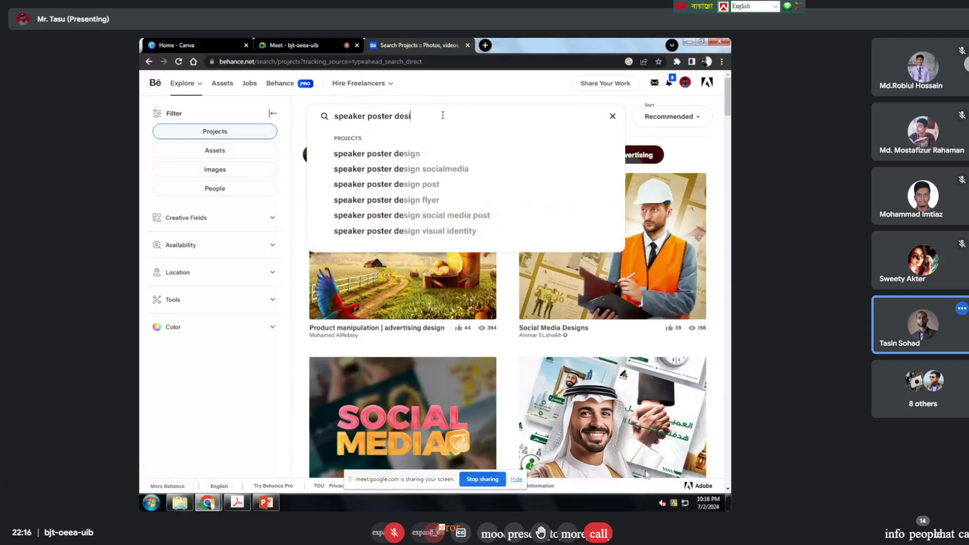
pyautogui.click(429, 154)
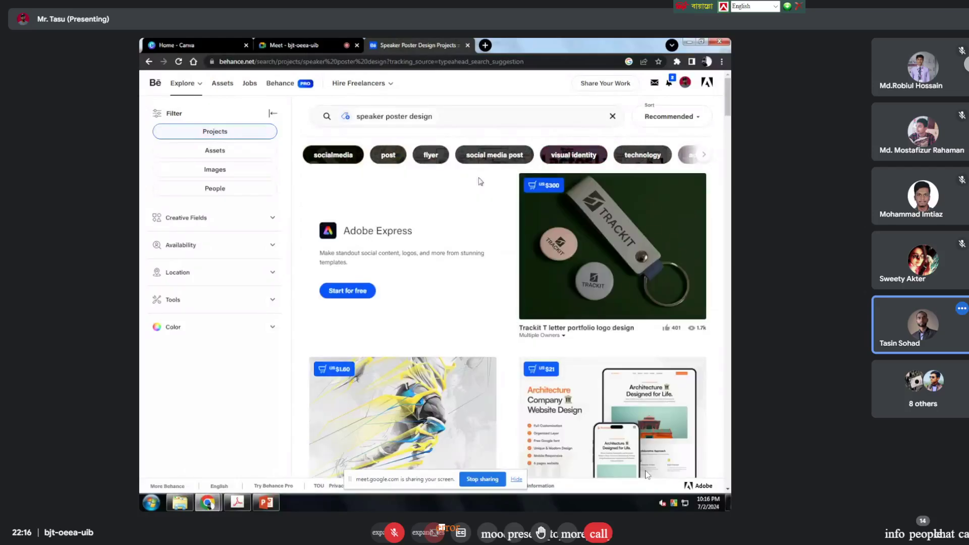
pyautogui.scroll(-10, 478, 222)
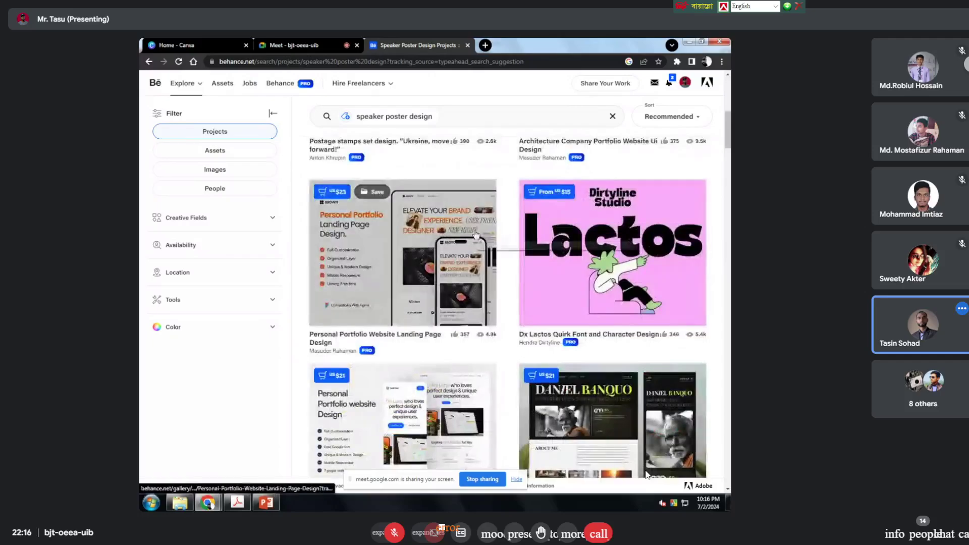
pyautogui.scroll(-12, 477, 235)
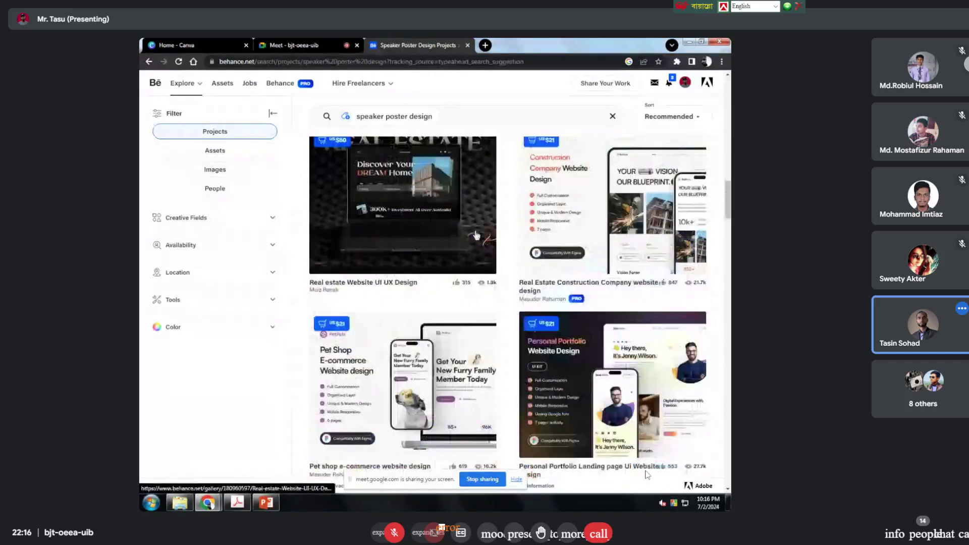
pyautogui.scroll(-10, 477, 235)
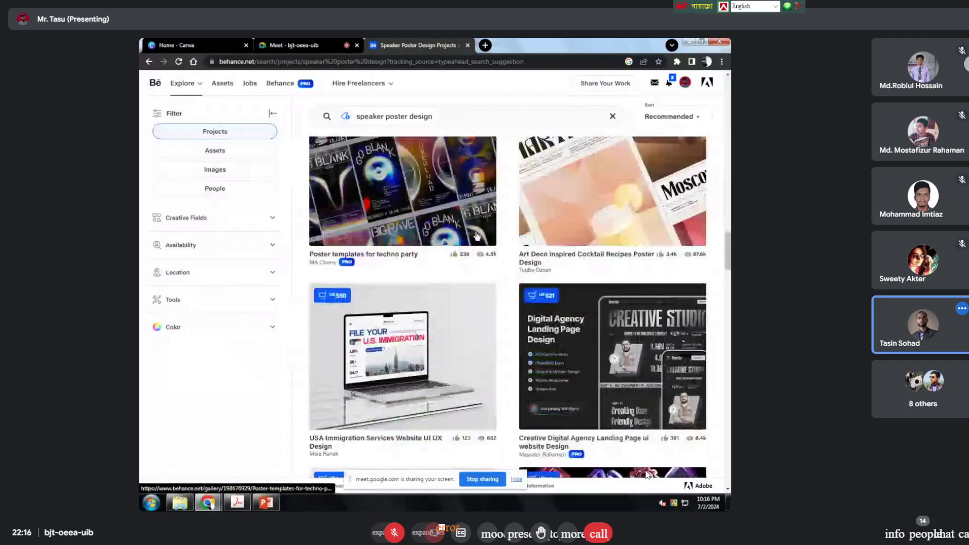
pyautogui.scroll(-12, 476, 235)
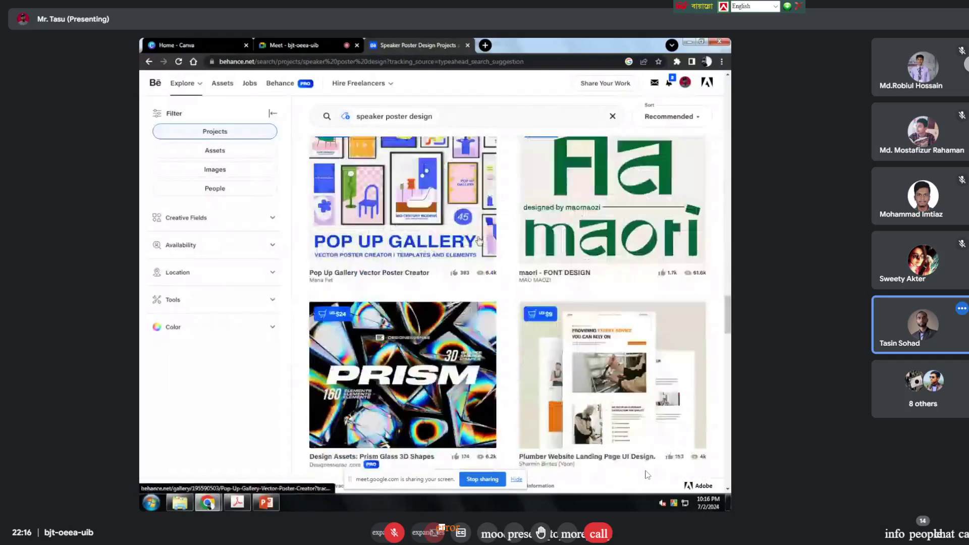
pyautogui.scroll(-12, 479, 239)
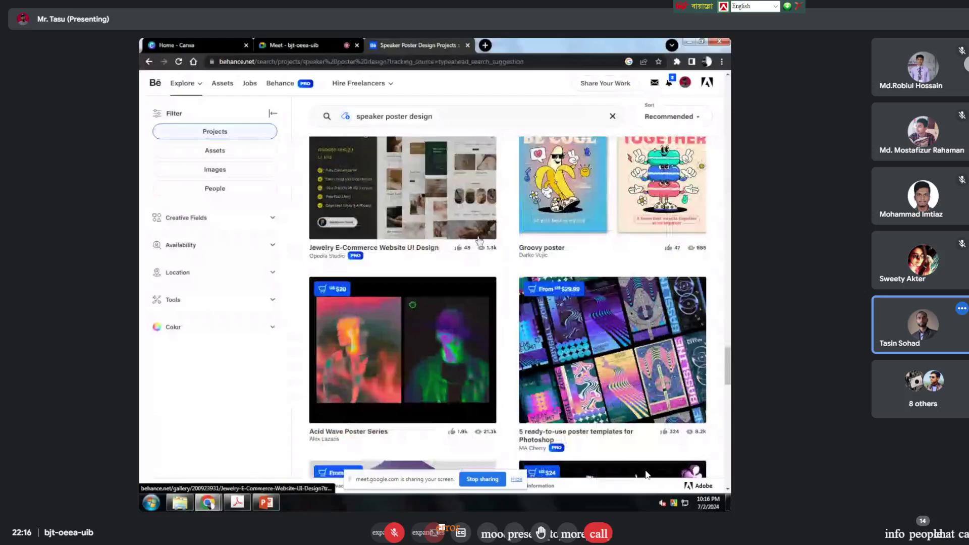
pyautogui.scroll(5, 480, 119)
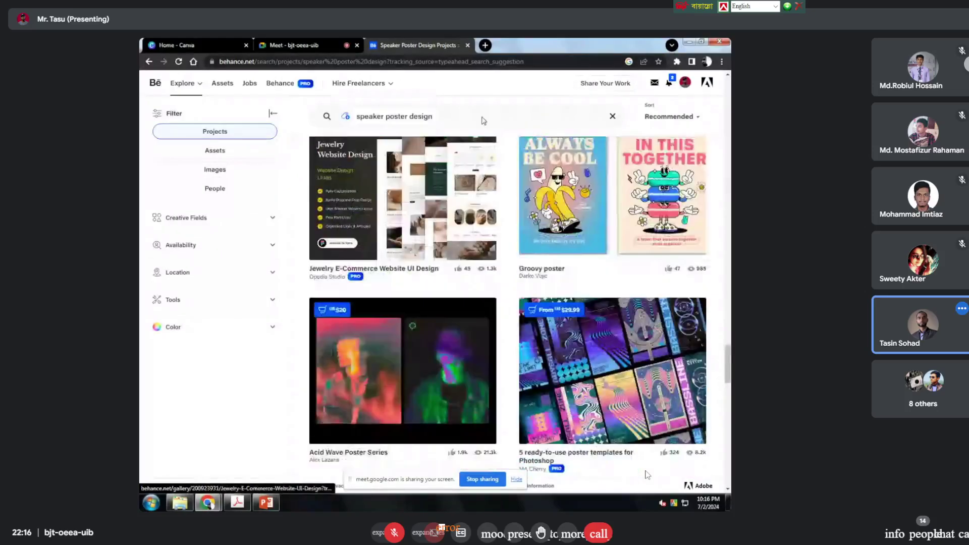
# Step: Replace the Behance query with 'social media post design' and run the search
pyautogui.press('BackSpace')
pyautogui.press('BackSpace')
pyautogui.press('BackSpace')
pyautogui.press('BackSpace')
pyautogui.press('BackSpace')
pyautogui.press('BackSpace')
pyautogui.press('BackSpace')
pyautogui.press('BackSpace')
pyautogui.press('BackSpace')
pyautogui.press('BackSpace')
pyautogui.press('BackSpace')
pyautogui.press('BackSpace')
pyautogui.press('BackSpace')
pyautogui.press('BackSpace')
pyautogui.press('BackSpace')
pyautogui.press('BackSpace')
pyautogui.press('BackSpace')
pyautogui.press('BackSpace')
pyautogui.press('BackSpace')
pyautogui.press('BackSpace')
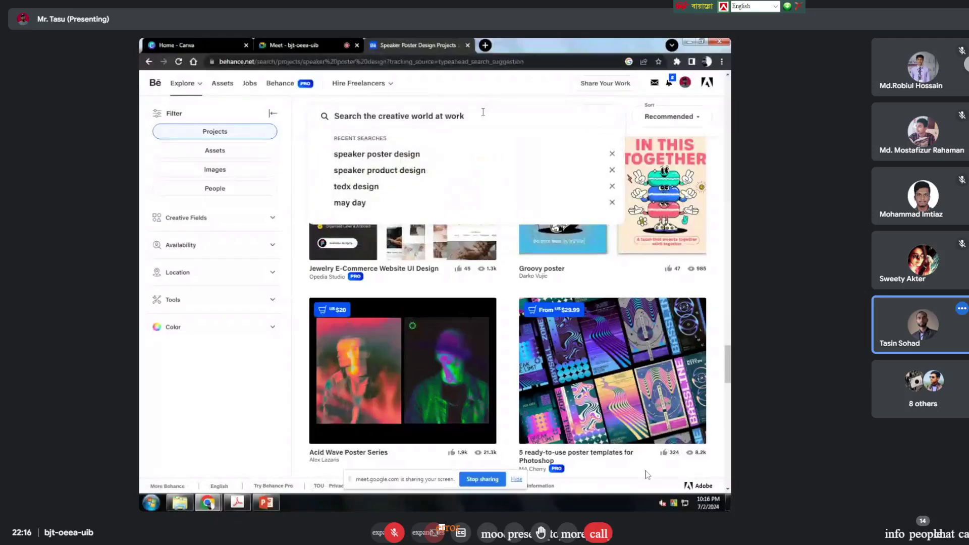
pyautogui.write('social')
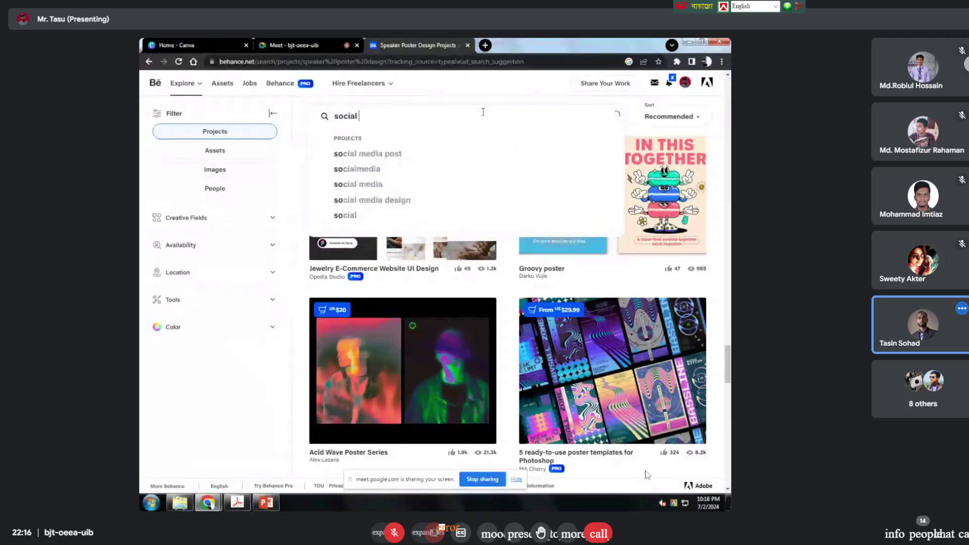
pyautogui.write(' media ps')
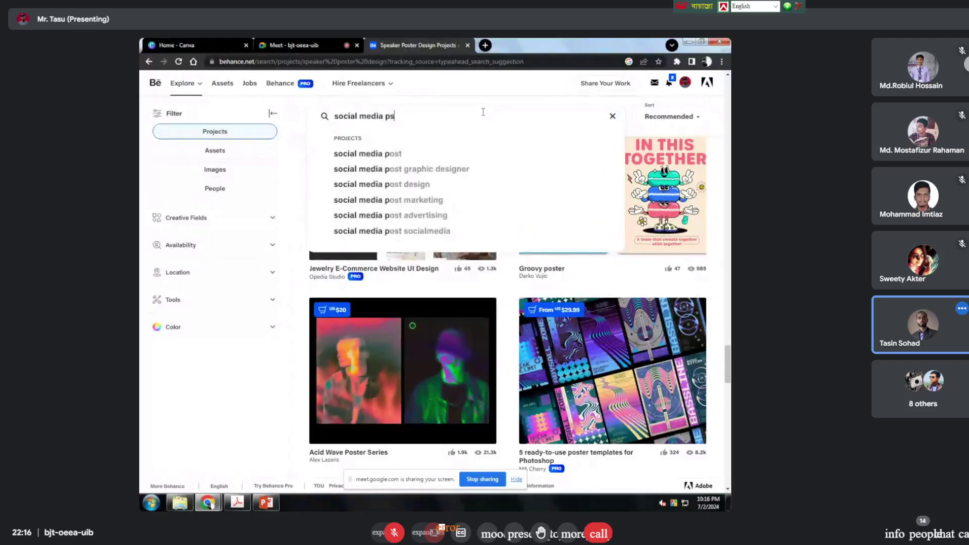
pyautogui.press('BackSpace')
pyautogui.write('ost desig')
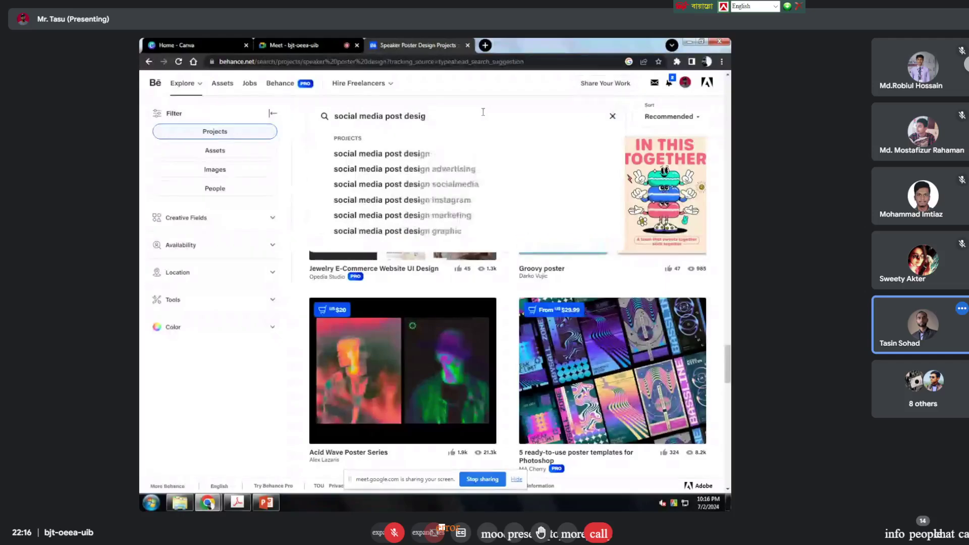
pyautogui.write('n')
pyautogui.press('Return')
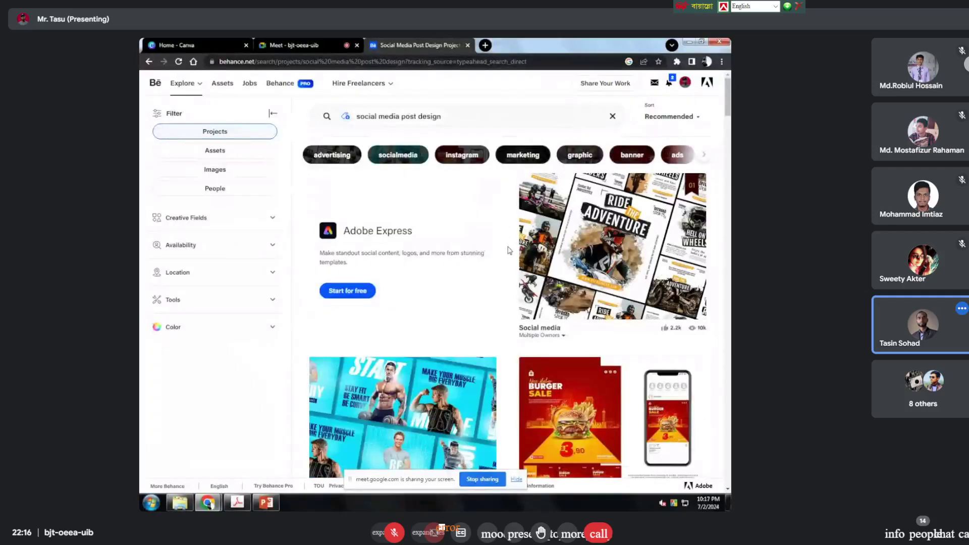
# Step: Scroll through the social media post design projects, such as Social Media Food Post Design
pyautogui.scroll(-8, 508, 250)
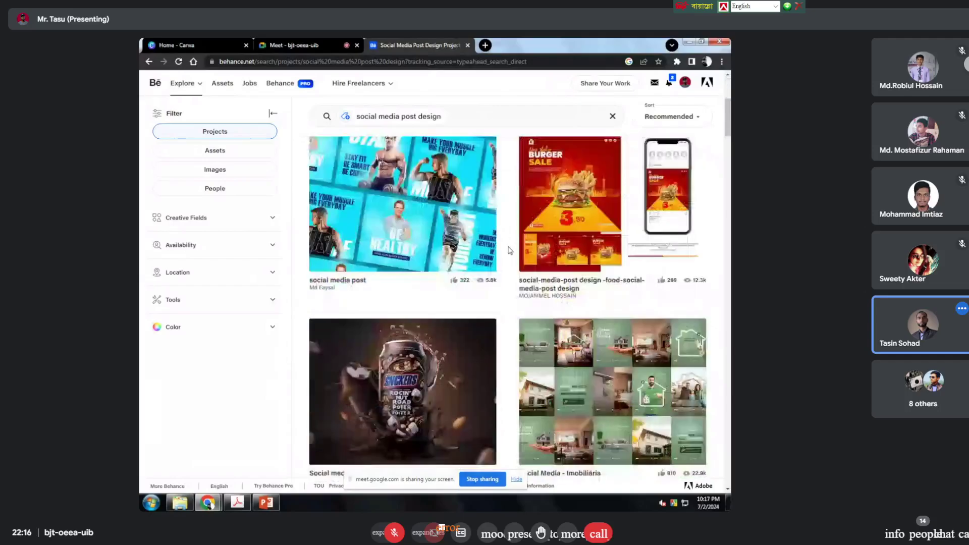
pyautogui.scroll(-5, 509, 251)
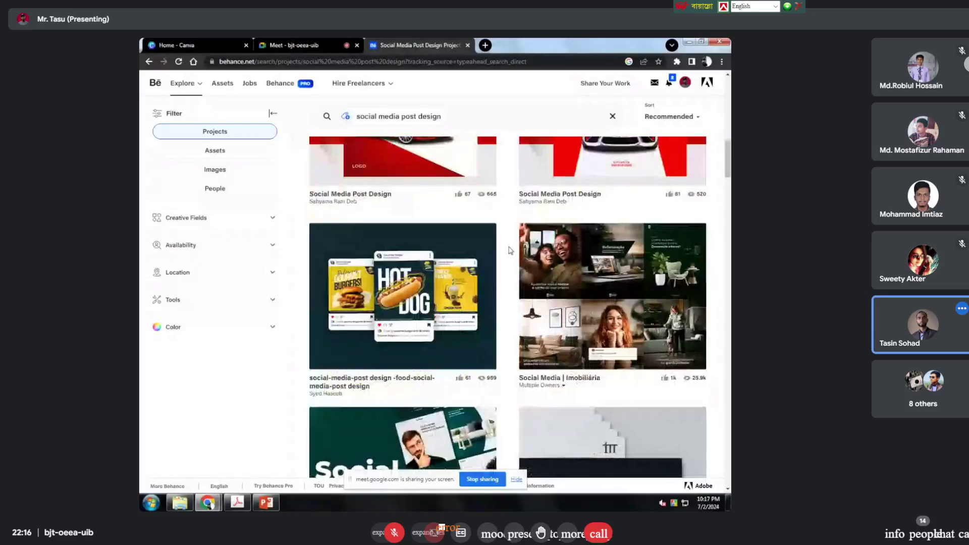
pyautogui.scroll(-4, 509, 250)
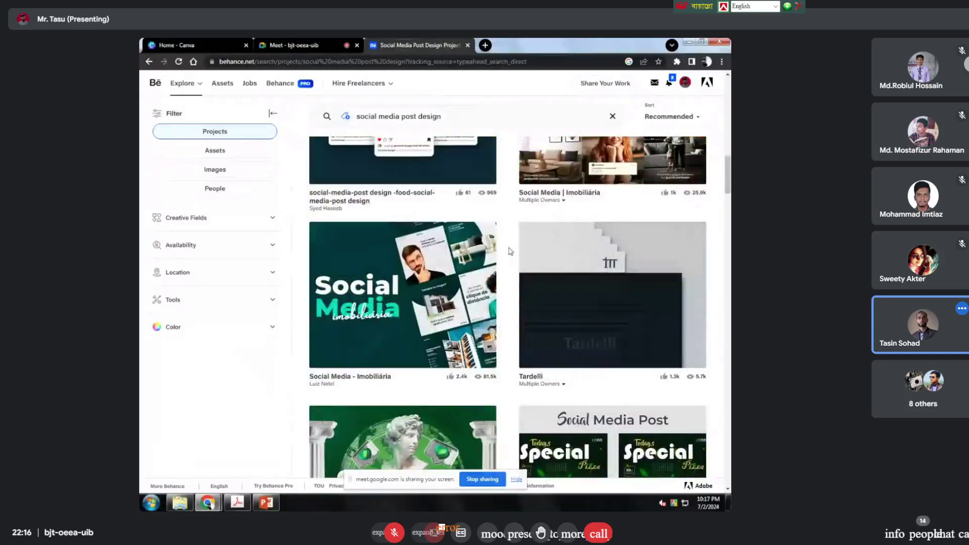
pyautogui.scroll(-4, 447, 292)
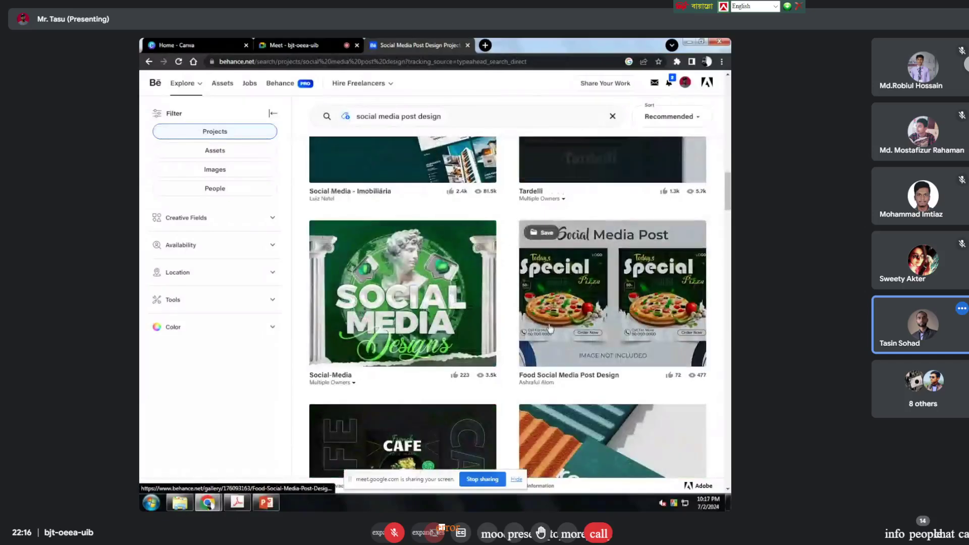
pyautogui.scroll(-1, 641, 338)
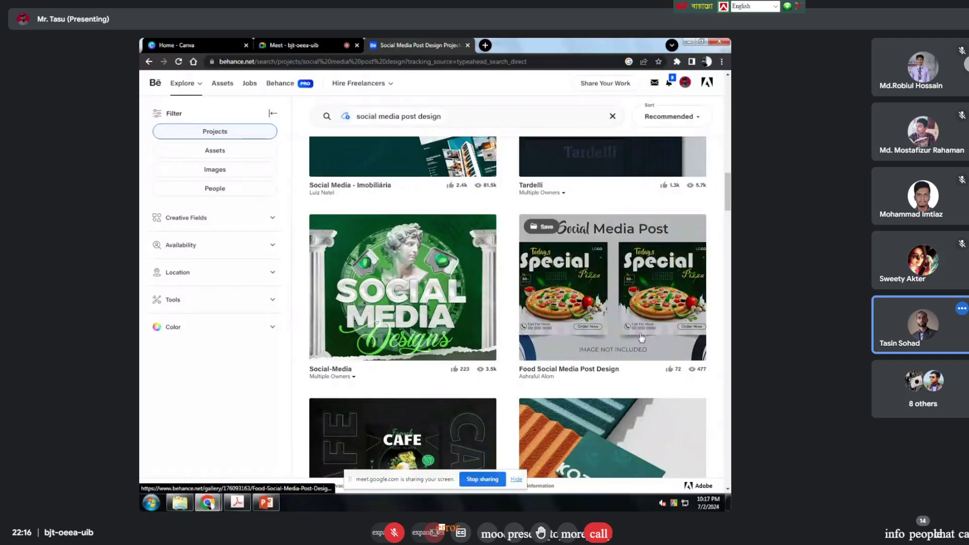
pyautogui.scroll(-3, 641, 337)
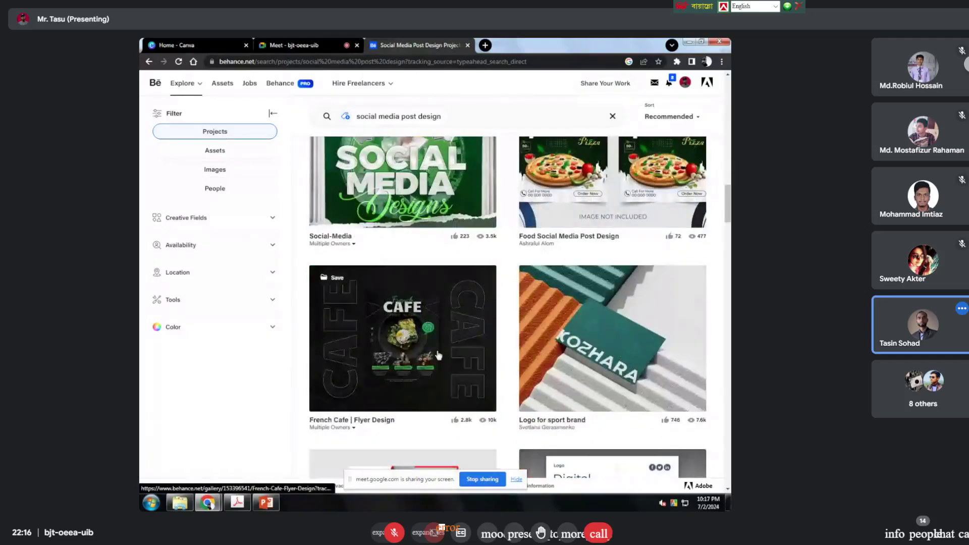
pyautogui.scroll(-2, 438, 355)
pyautogui.scroll(2, 438, 355)
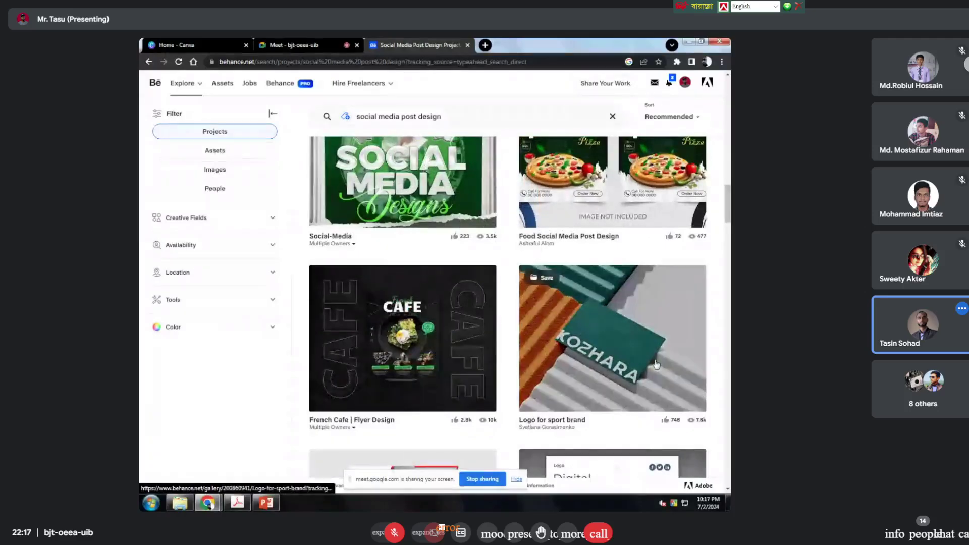
pyautogui.scroll(-3, 435, 361)
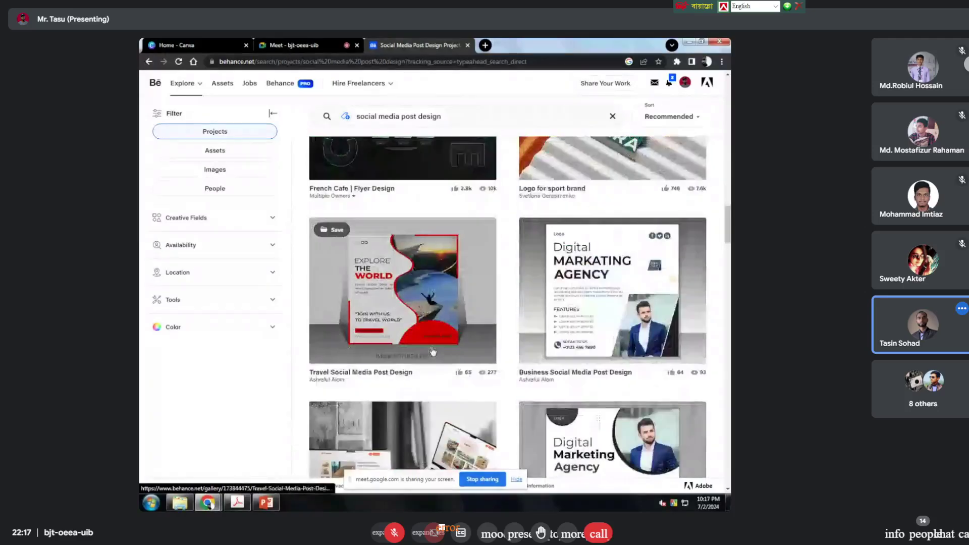
pyautogui.scroll(-5, 433, 353)
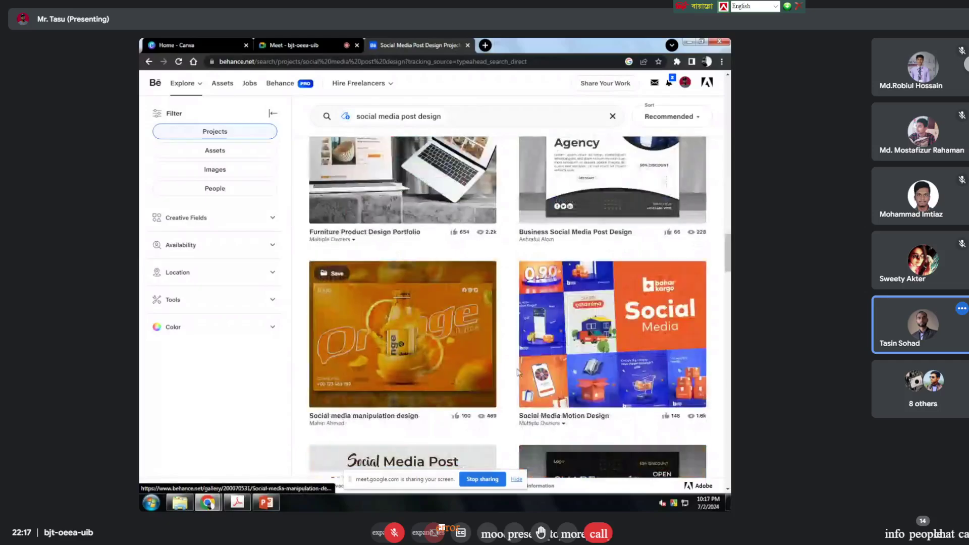
pyautogui.scroll(-3, 517, 372)
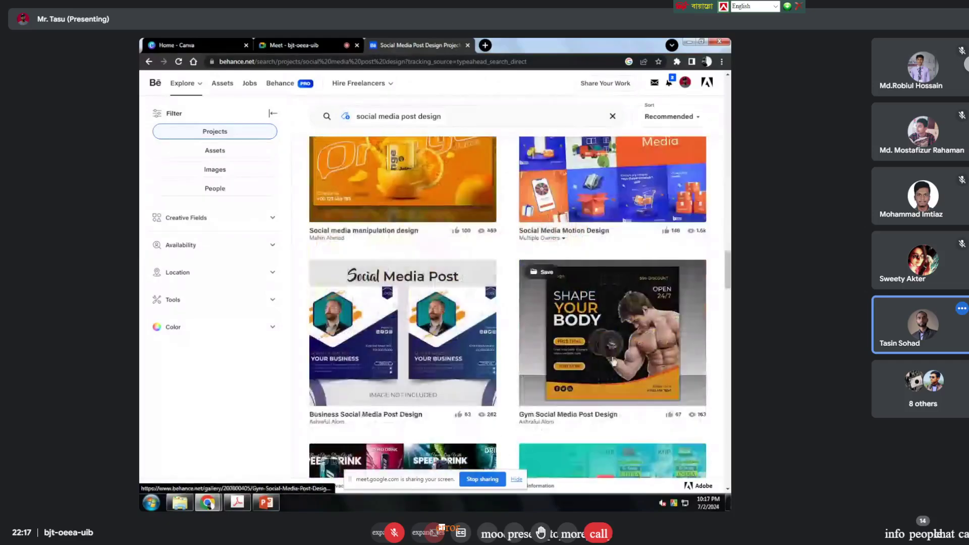
pyautogui.scroll(-5, 451, 363)
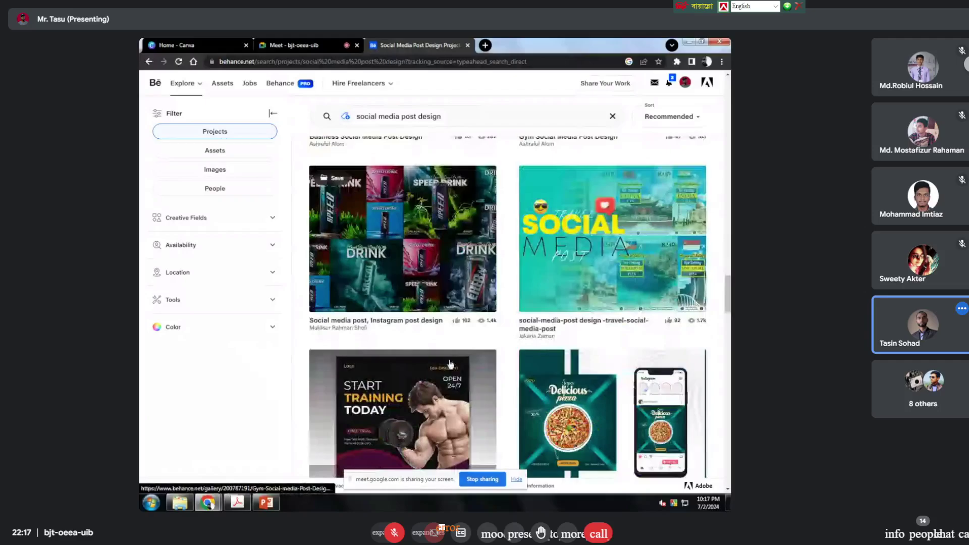
pyautogui.scroll(-3, 517, 368)
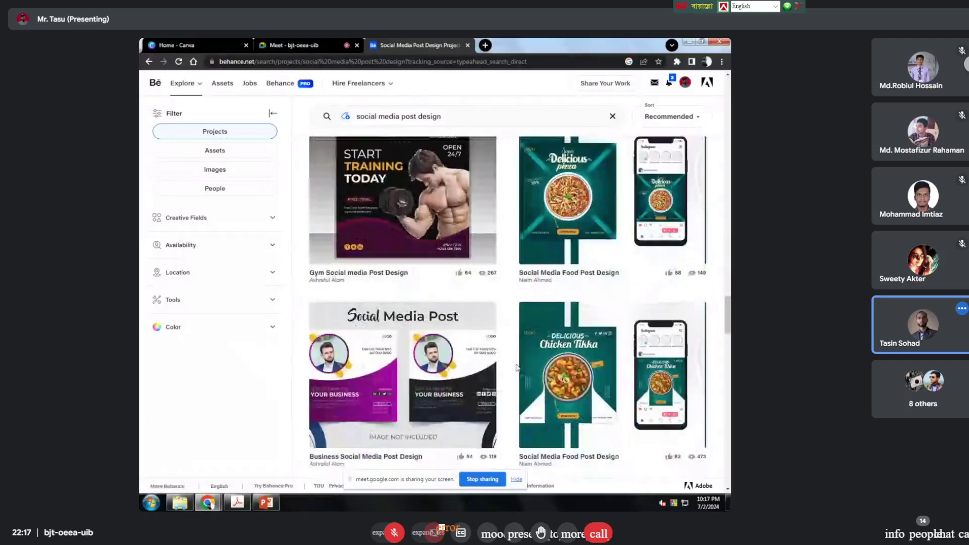
pyautogui.scroll(-3, 509, 368)
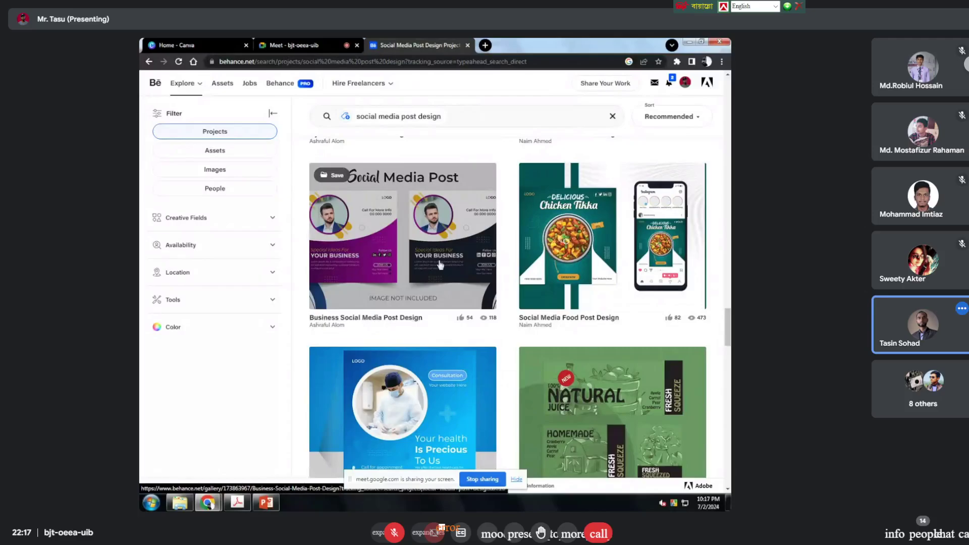
pyautogui.click(439, 260)
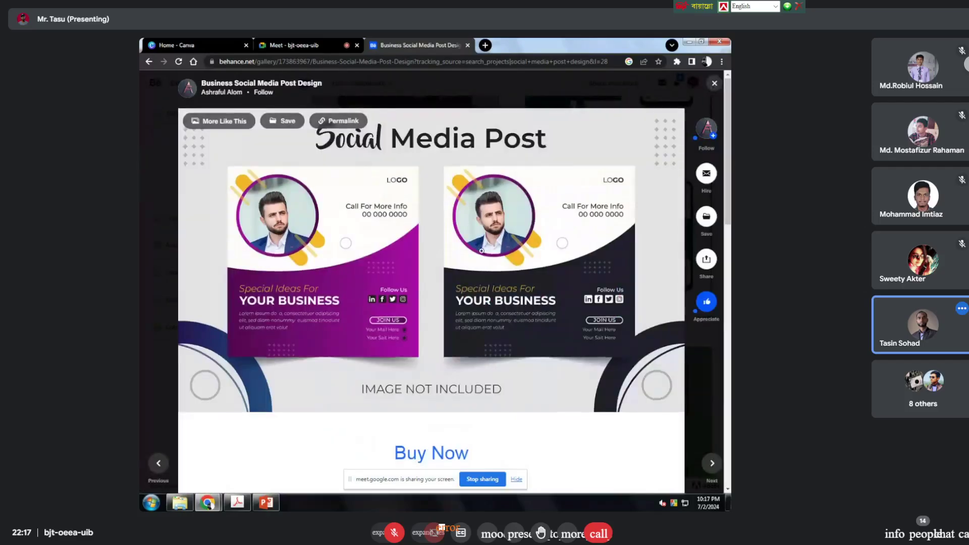
pyautogui.scroll(-10, 481, 251)
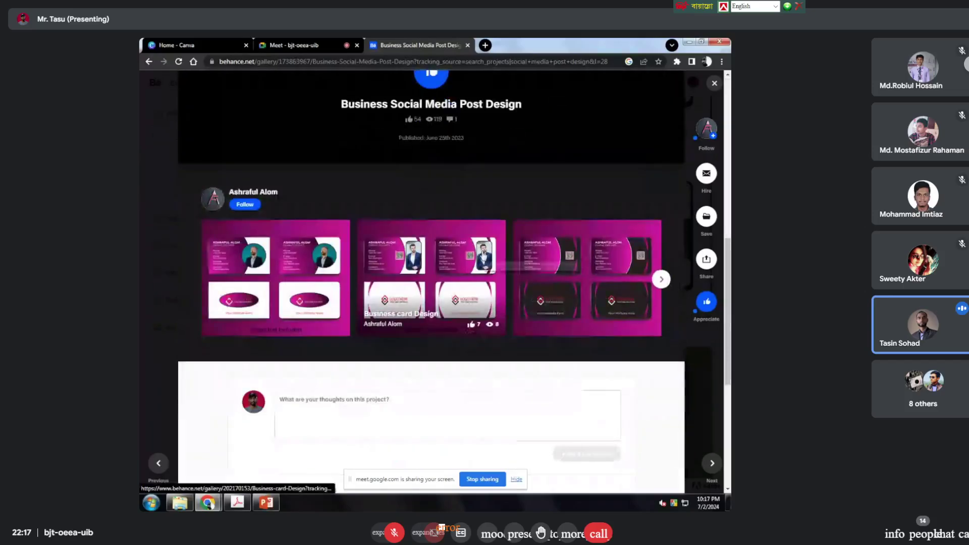
pyautogui.scroll(5, 482, 258)
pyautogui.press('Escape')
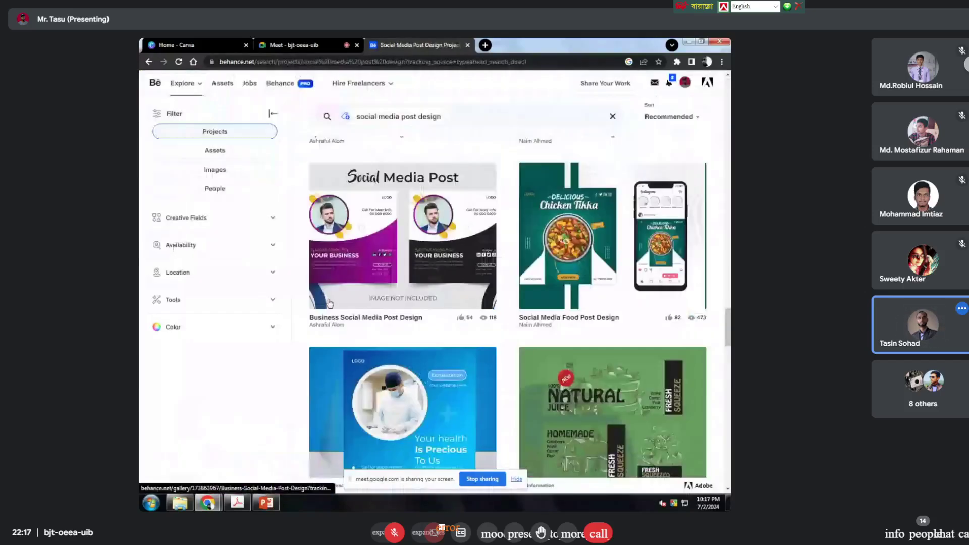
pyautogui.scroll(-9, 598, 339)
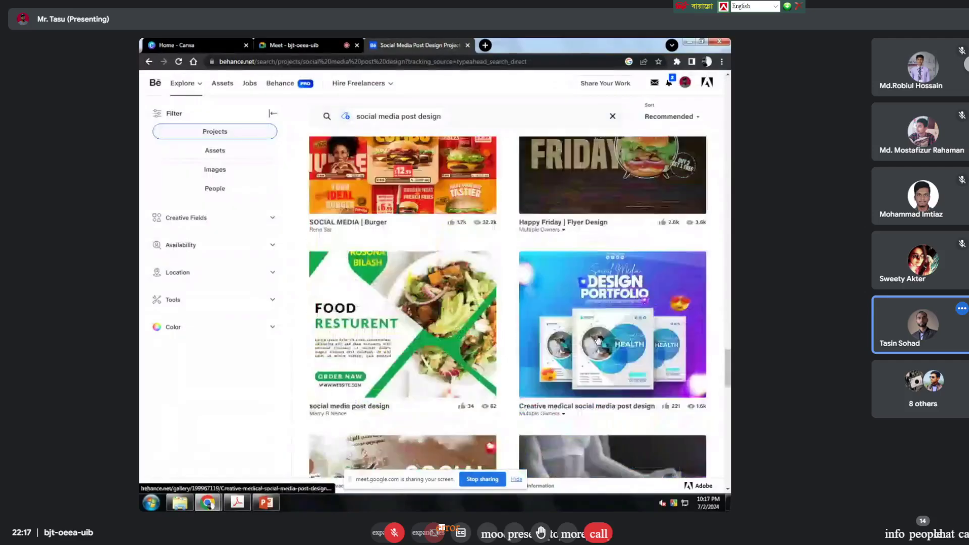
pyautogui.scroll(-9, 598, 340)
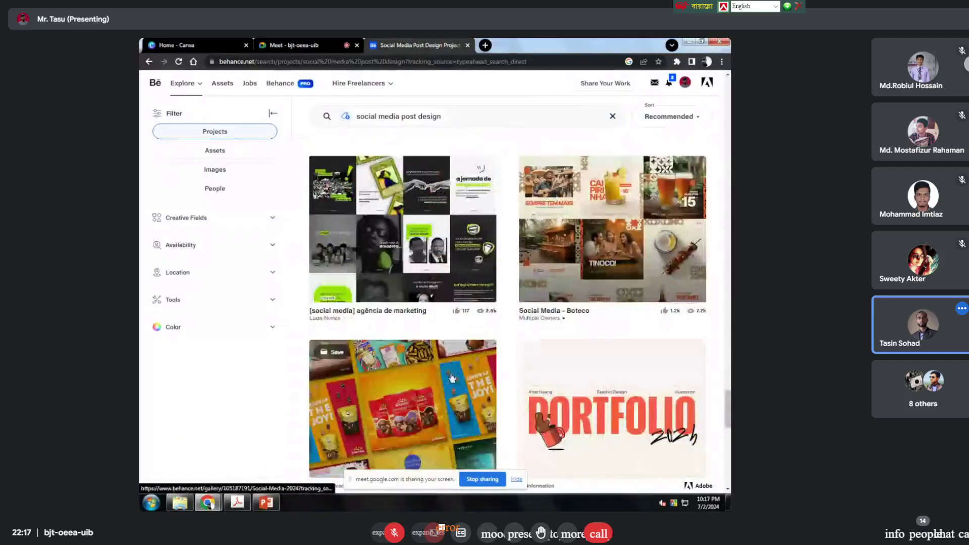
pyautogui.scroll(-4, 452, 378)
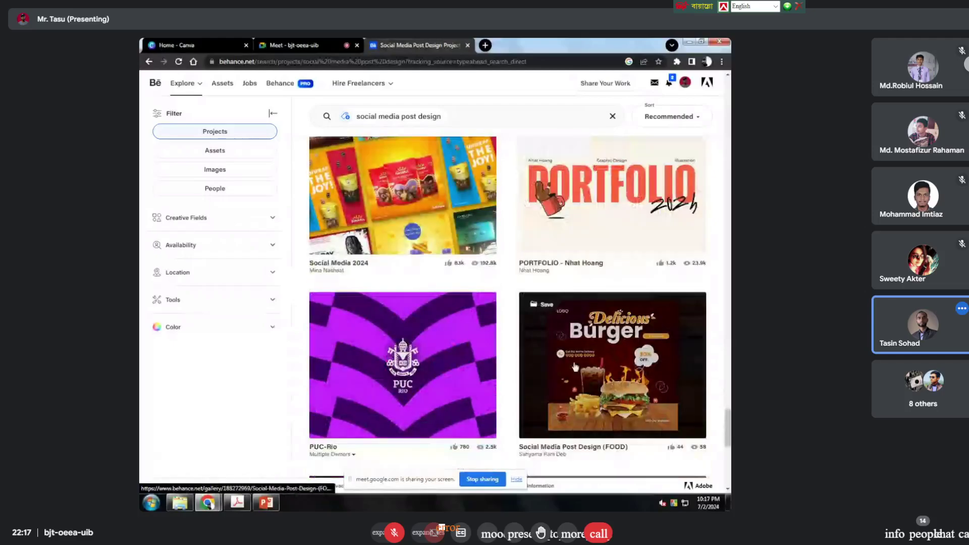
pyautogui.scroll(-20, 575, 366)
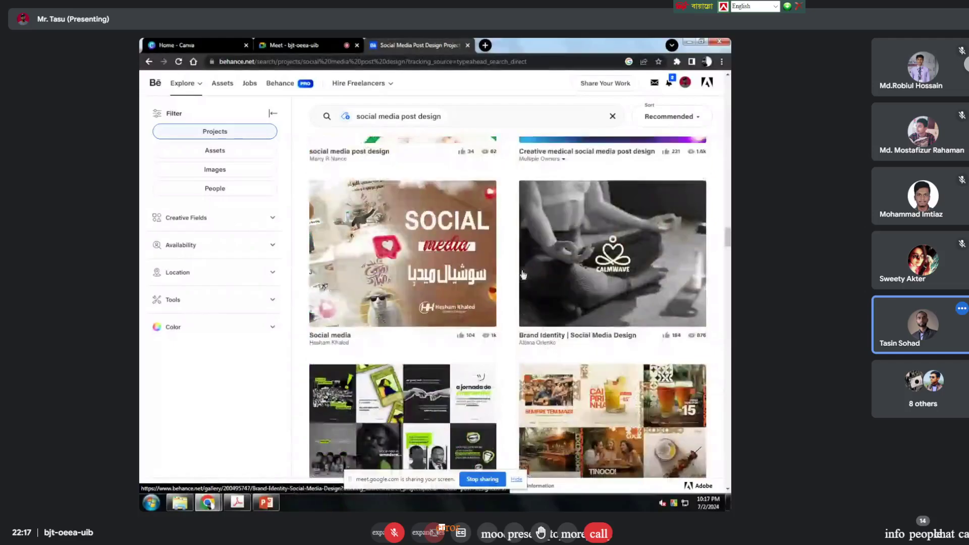
pyautogui.scroll(15, 523, 275)
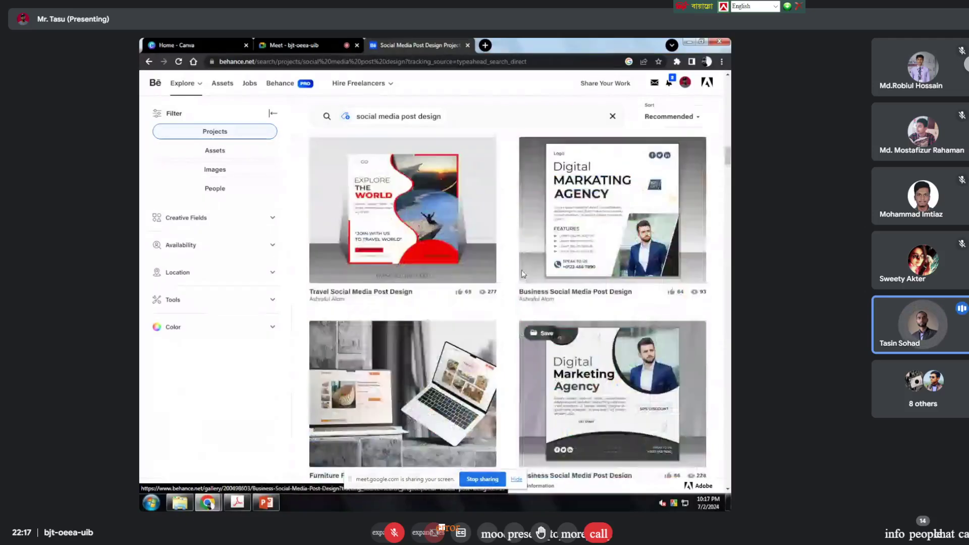
pyautogui.scroll(3, 523, 274)
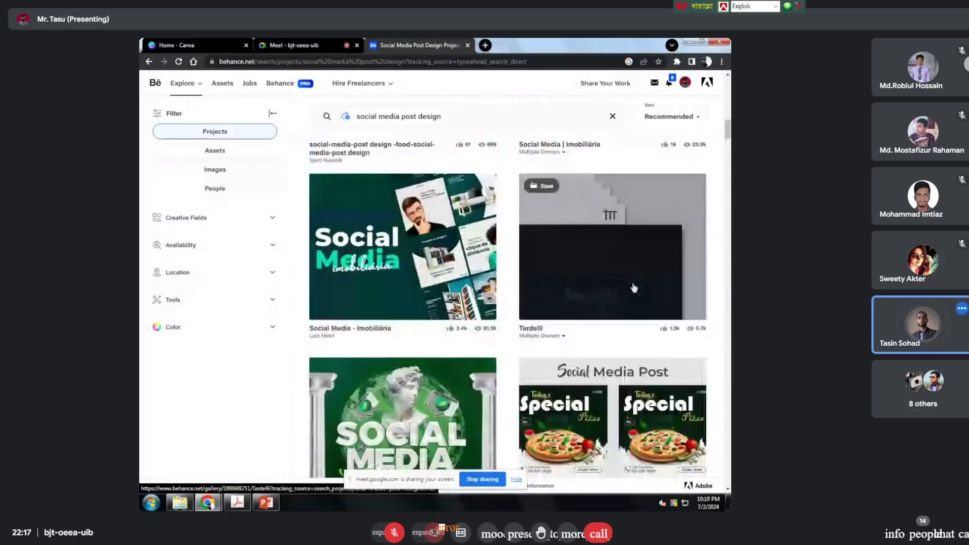
pyautogui.scroll(-4, 611, 284)
# Step: Study the Food Social Media Post Design project's pizza posts, then return to the Canva tab
pyautogui.click(610, 284)
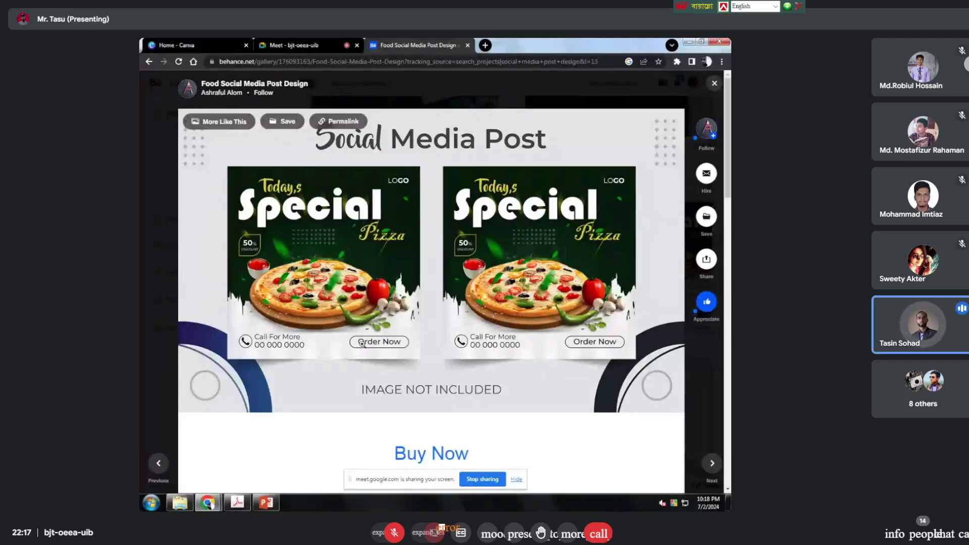
pyautogui.scroll(-10, 603, 298)
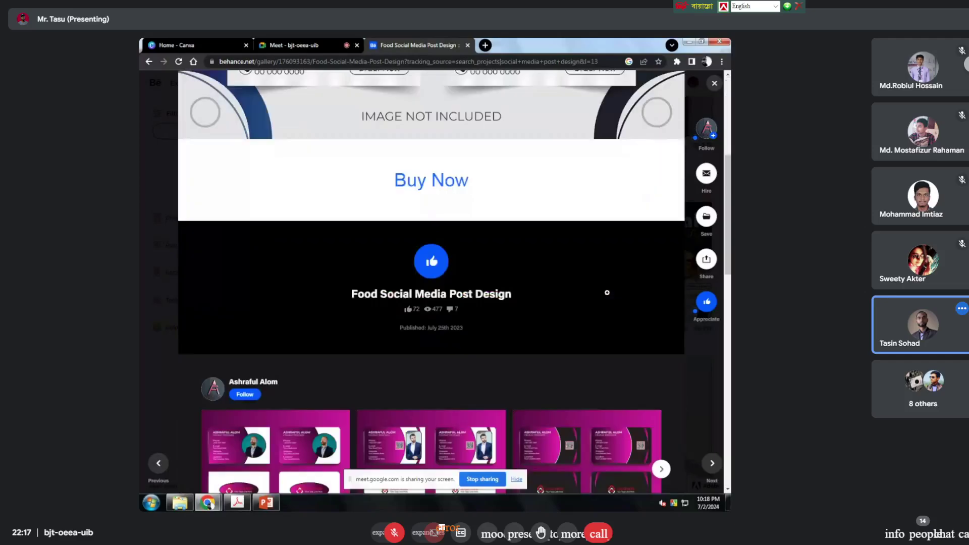
pyautogui.scroll(10, 543, 320)
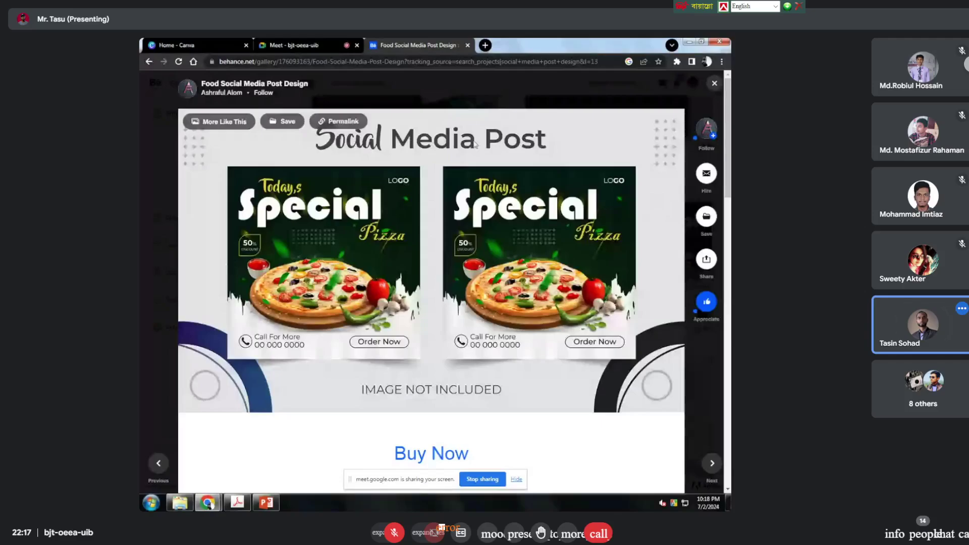
pyautogui.scroll(-1, 518, 253)
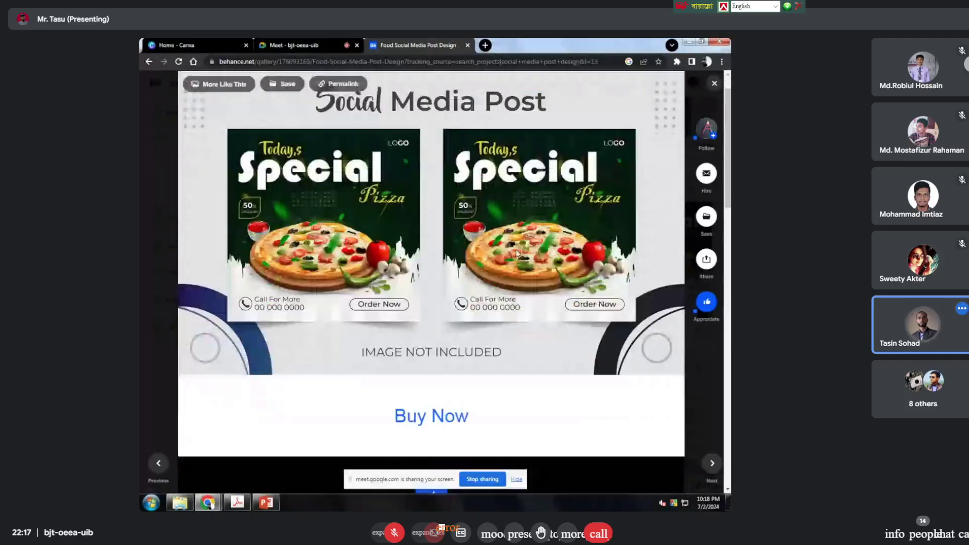
pyautogui.scroll(-3, 518, 253)
pyautogui.scroll(4, 512, 253)
pyautogui.scroll(-10, 513, 250)
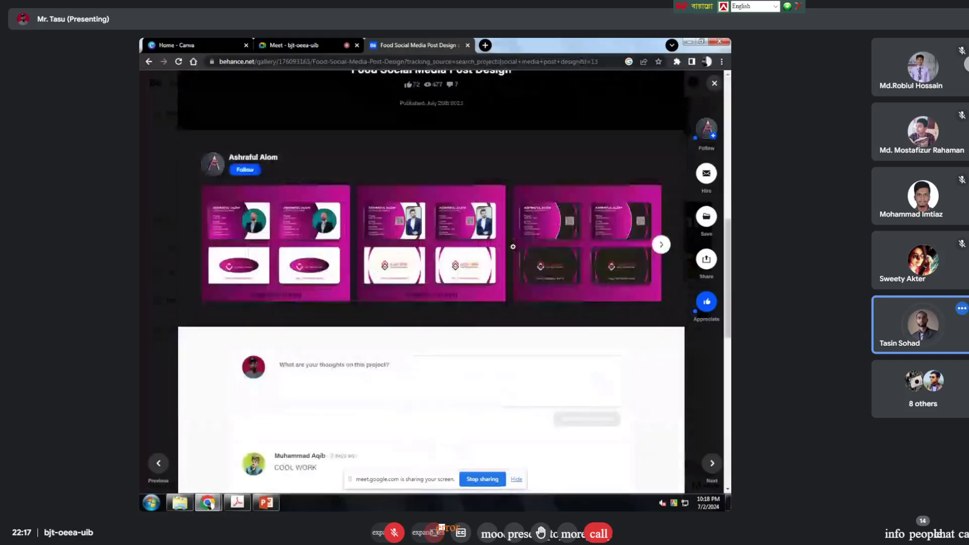
pyautogui.scroll(-8, 512, 246)
pyautogui.scroll(10, 513, 247)
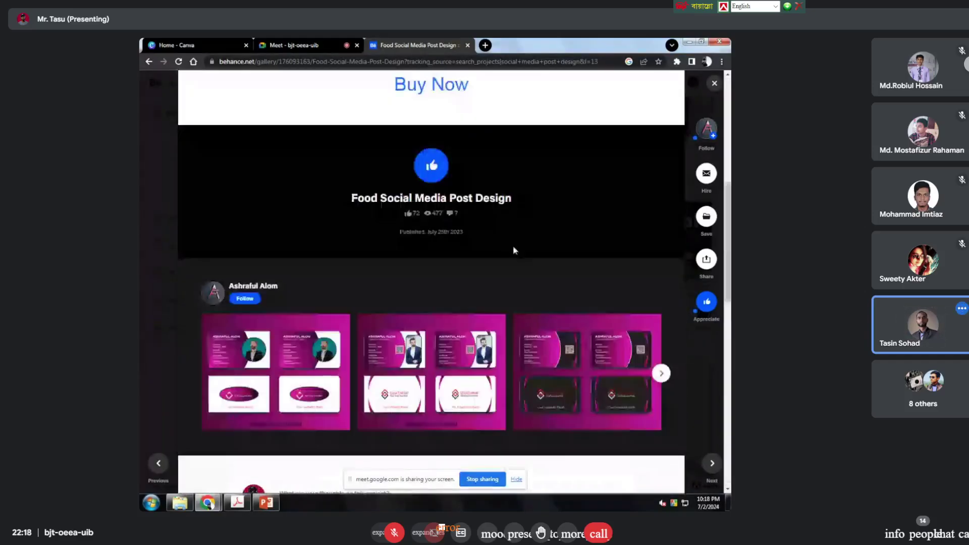
pyautogui.scroll(7, 513, 245)
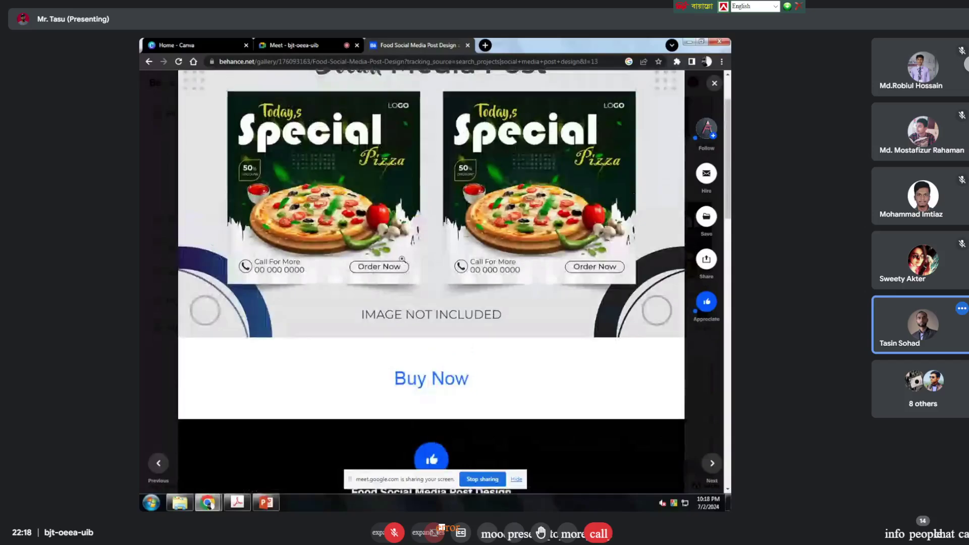
pyautogui.scroll(2, 402, 259)
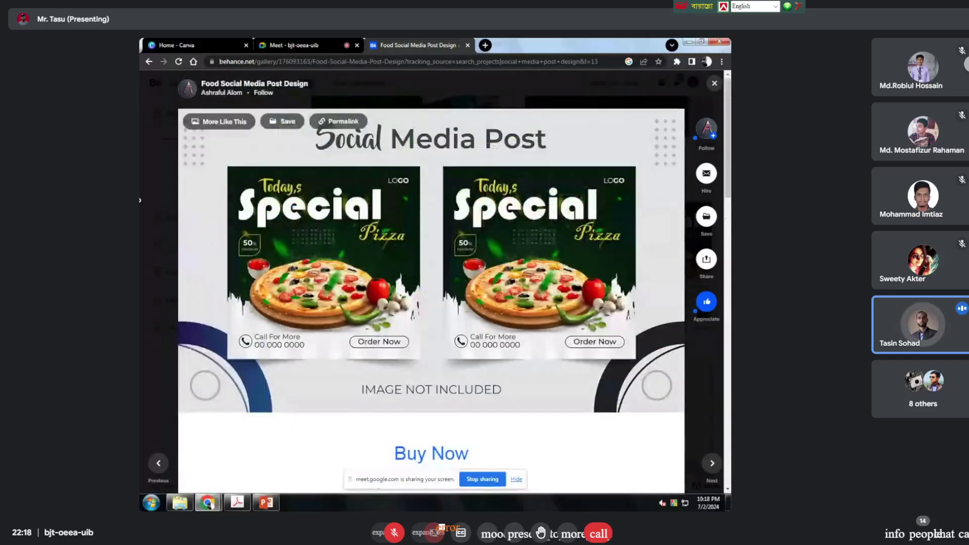
pyautogui.hotkey('ctrl', '1')
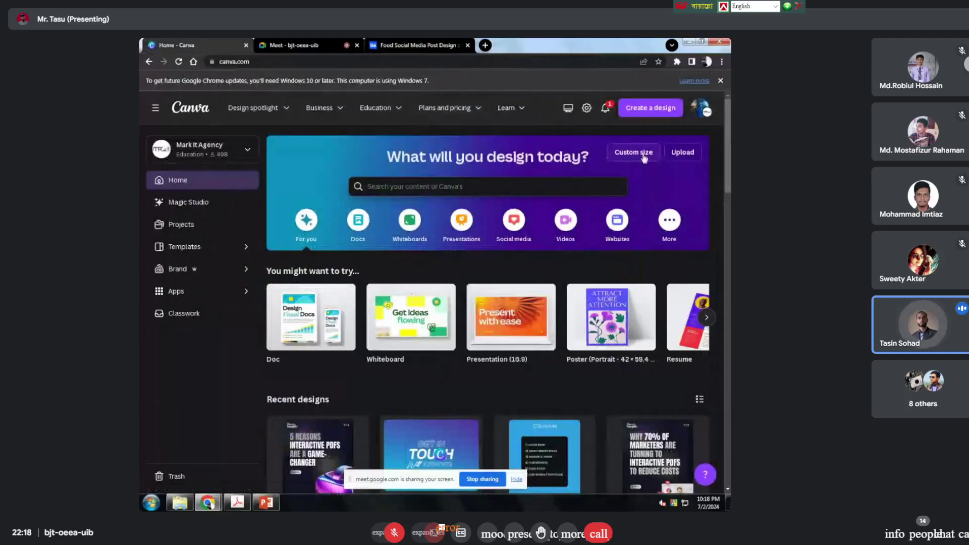
# Step: Create a new custom-size design with width 1080 and height 1080 in pixels
pyautogui.click(434, 188)
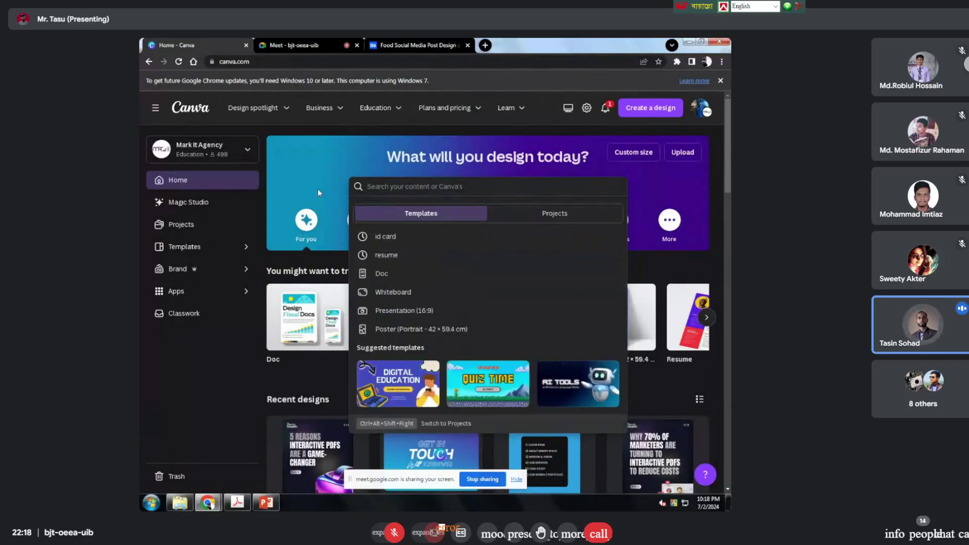
pyautogui.click(649, 151)
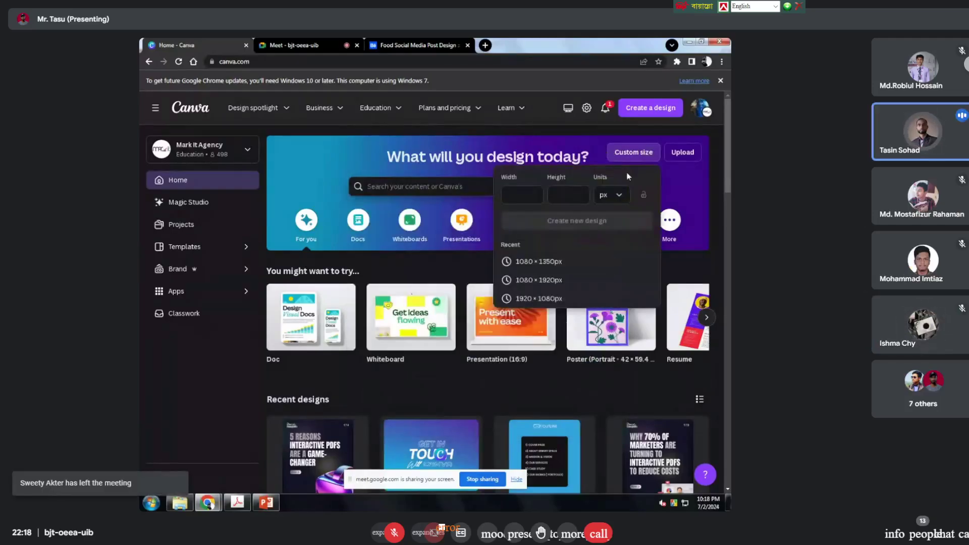
pyautogui.click(511, 197)
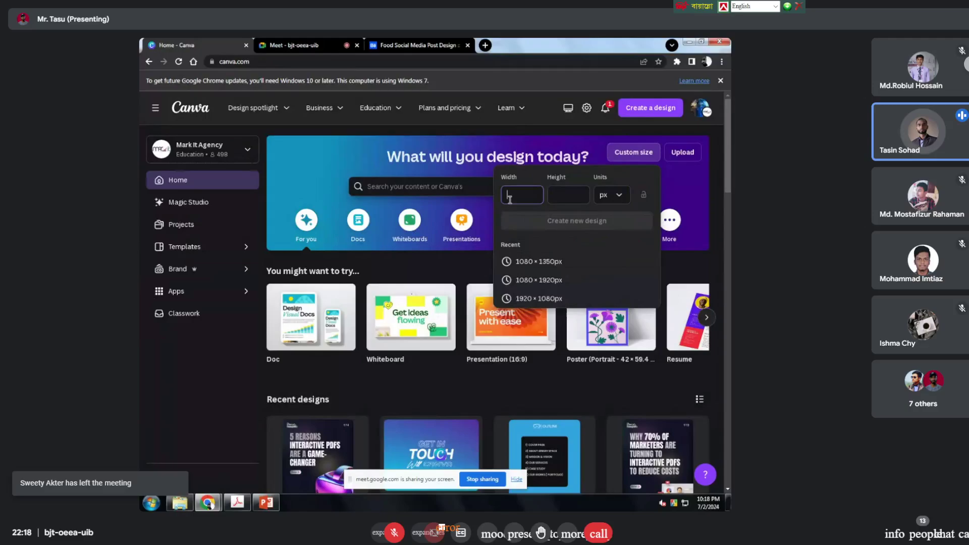
pyautogui.write('1080')
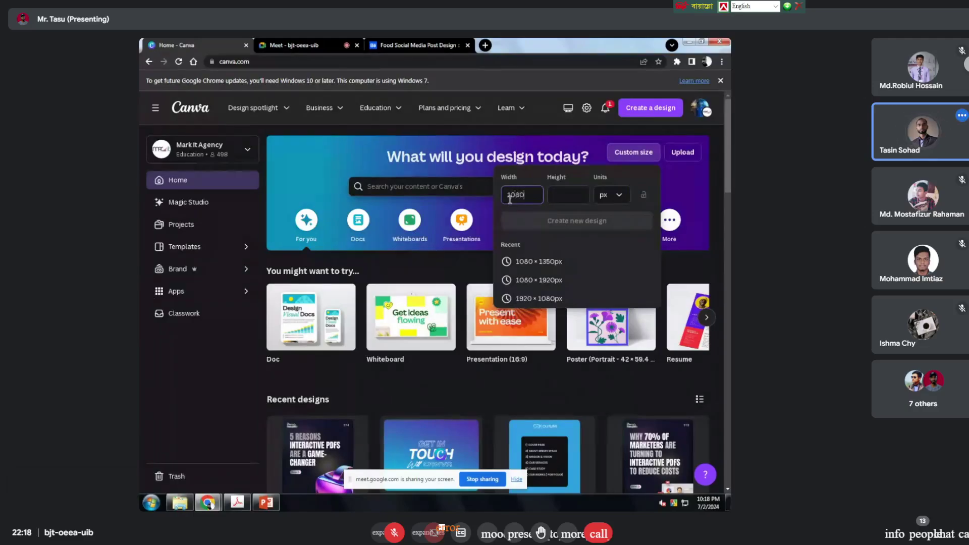
pyautogui.click(570, 192)
pyautogui.write('1080')
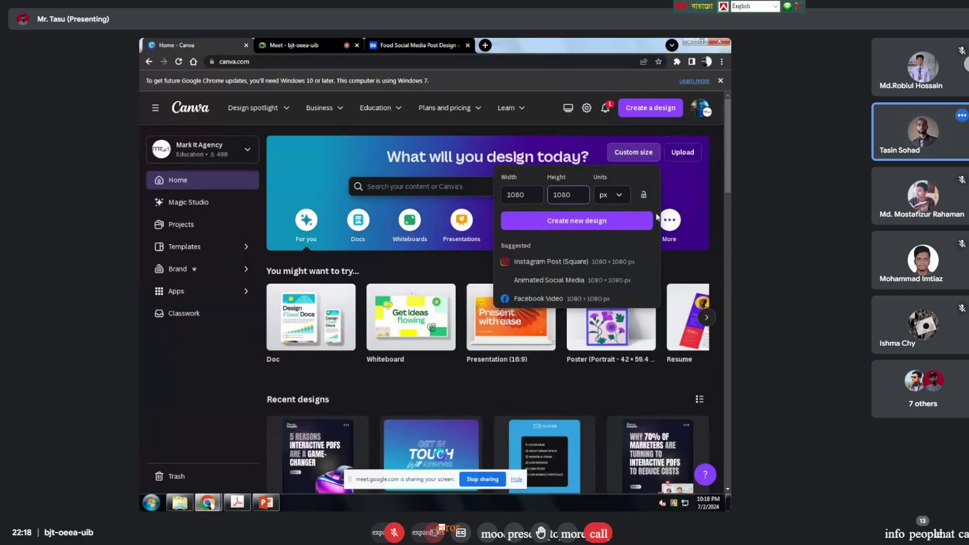
pyautogui.click(623, 198)
pyautogui.click(624, 199)
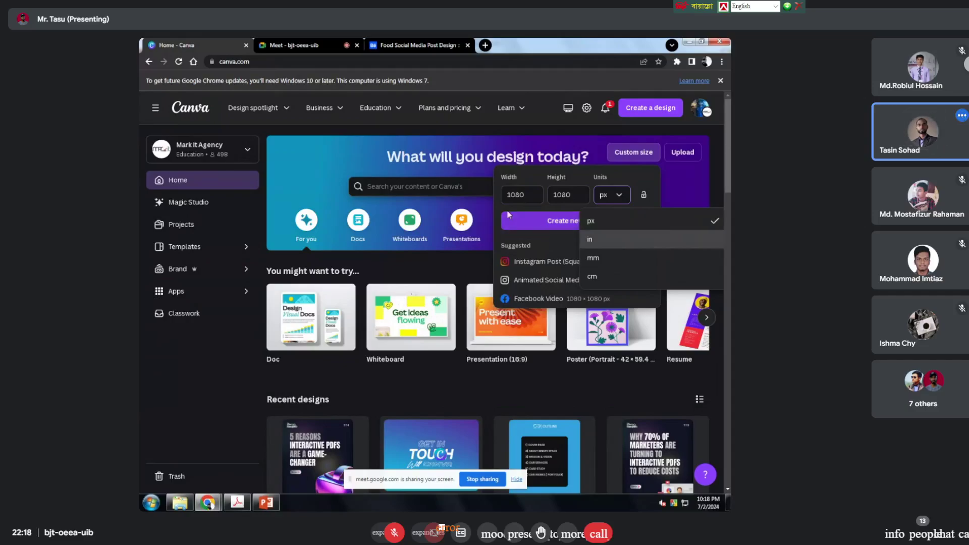
pyautogui.click(508, 195)
pyautogui.doubleClick(560, 195)
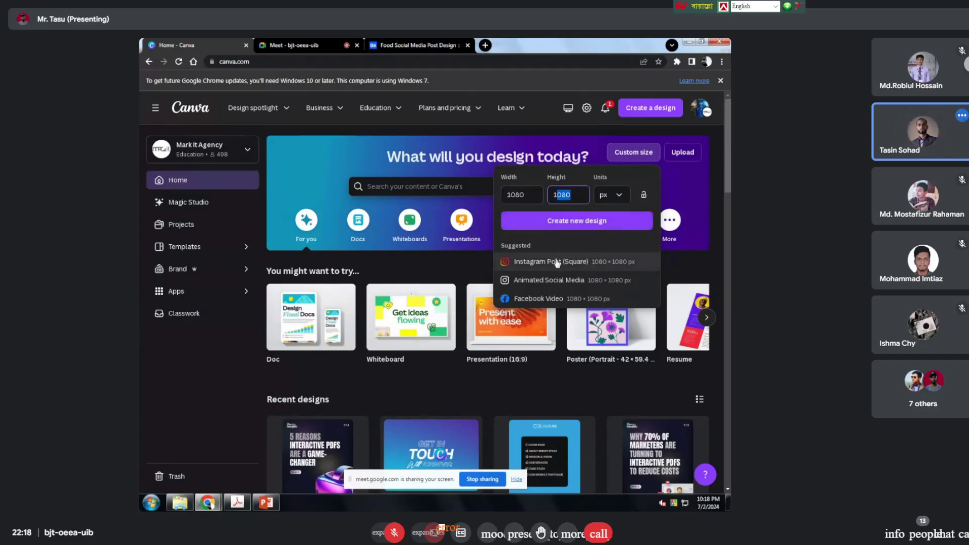
pyautogui.click(599, 263)
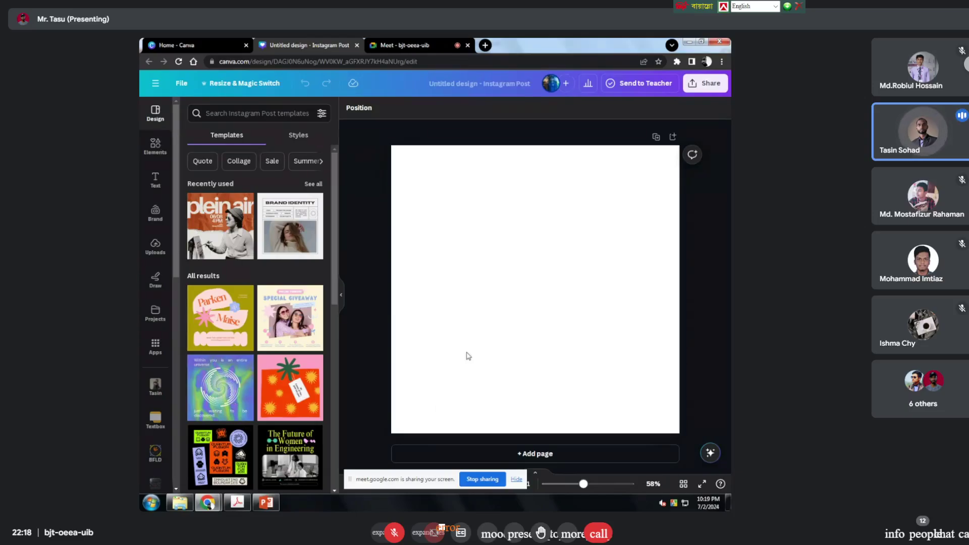
# Step: Add a blank Page 2 below the empty first page of the Instagram post
pyautogui.click(154, 146)
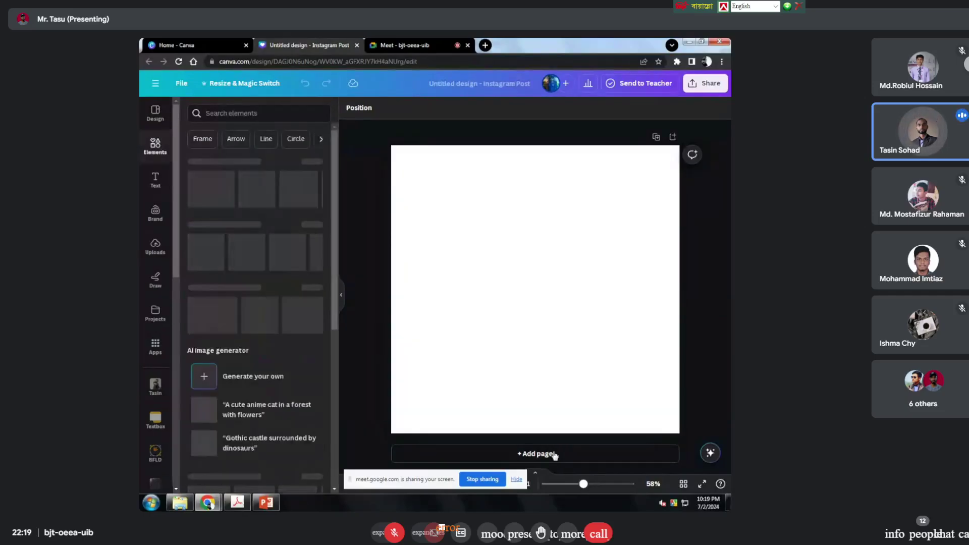
pyautogui.click(528, 455)
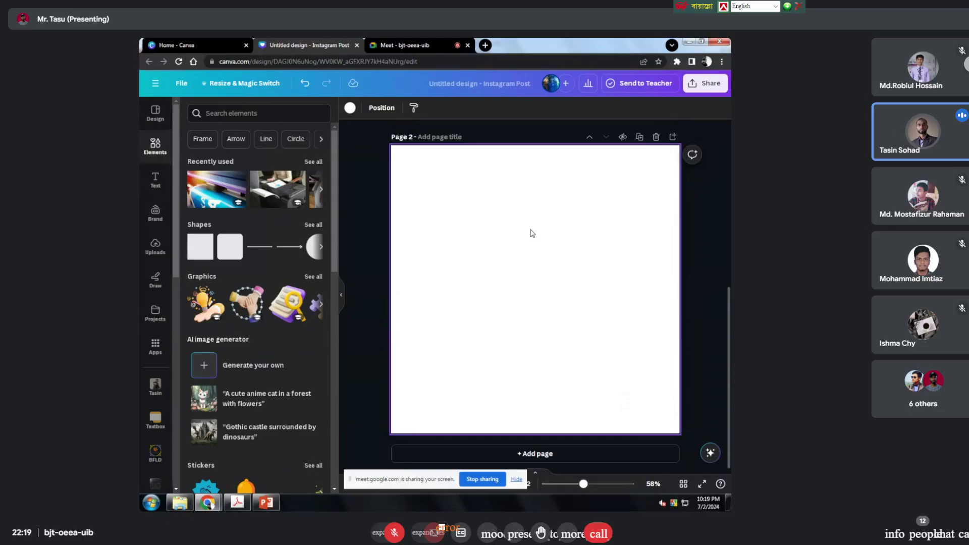
# Step: Paste the post screenshot onto page 2, trim all four edges, and enlarge it
pyautogui.hotkey('ctrl', 'v')
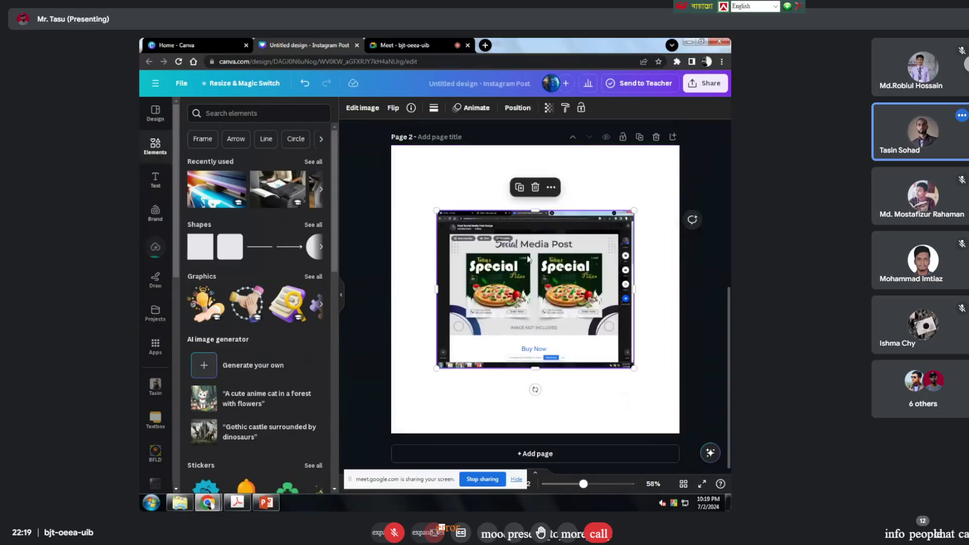
pyautogui.click(626, 292)
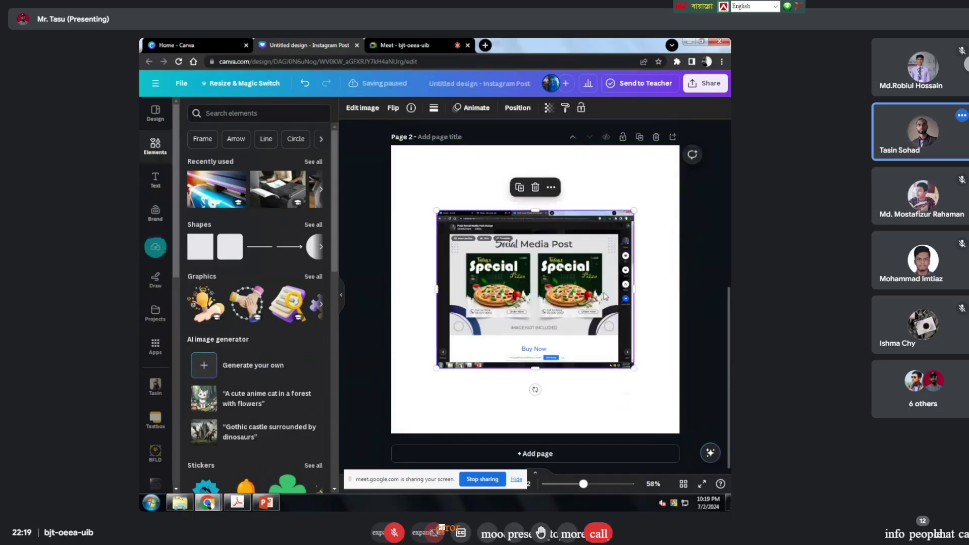
pyautogui.moveTo(626, 292); pyautogui.dragTo(605, 293)
pyautogui.moveTo(437, 290); pyautogui.dragTo(447, 291)
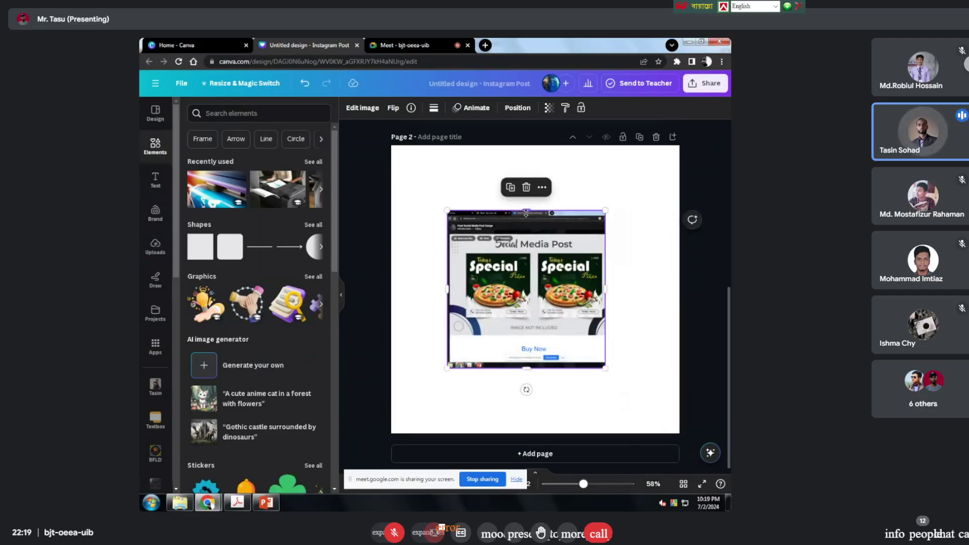
pyautogui.moveTo(526, 212); pyautogui.dragTo(530, 240)
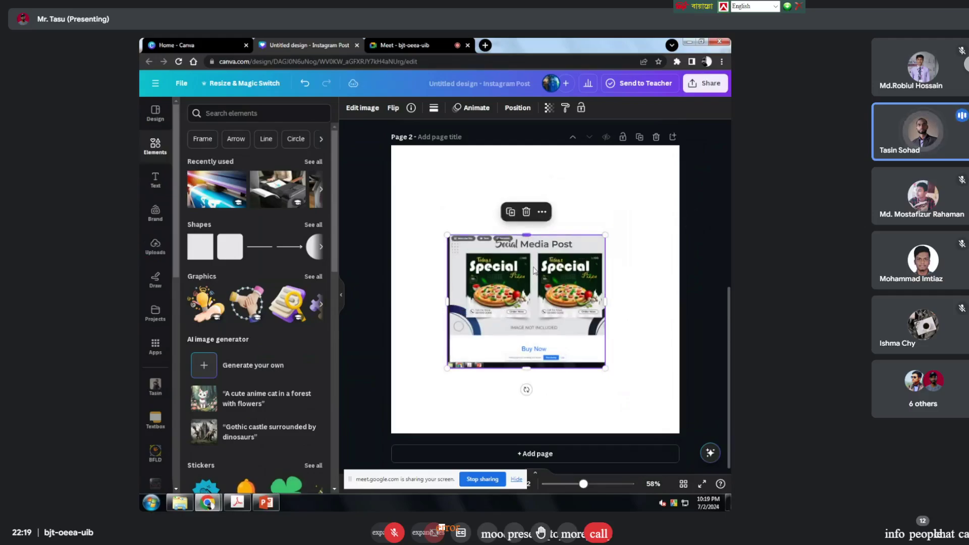
pyautogui.moveTo(525, 366); pyautogui.dragTo(527, 329)
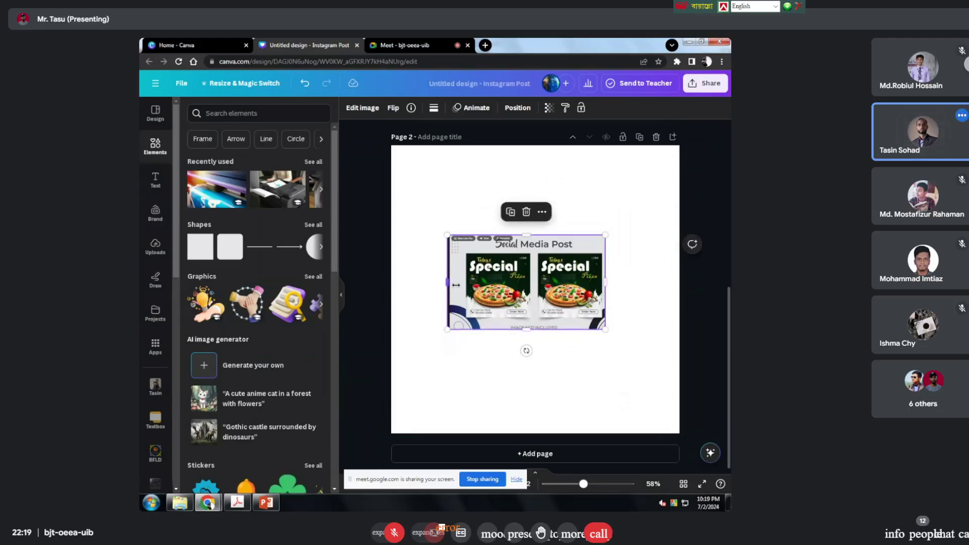
pyautogui.moveTo(456, 285); pyautogui.dragTo(465, 285)
pyautogui.moveTo(606, 328); pyautogui.dragTo(685, 381)
pyautogui.moveTo(568, 336); pyautogui.dragTo(562, 316)
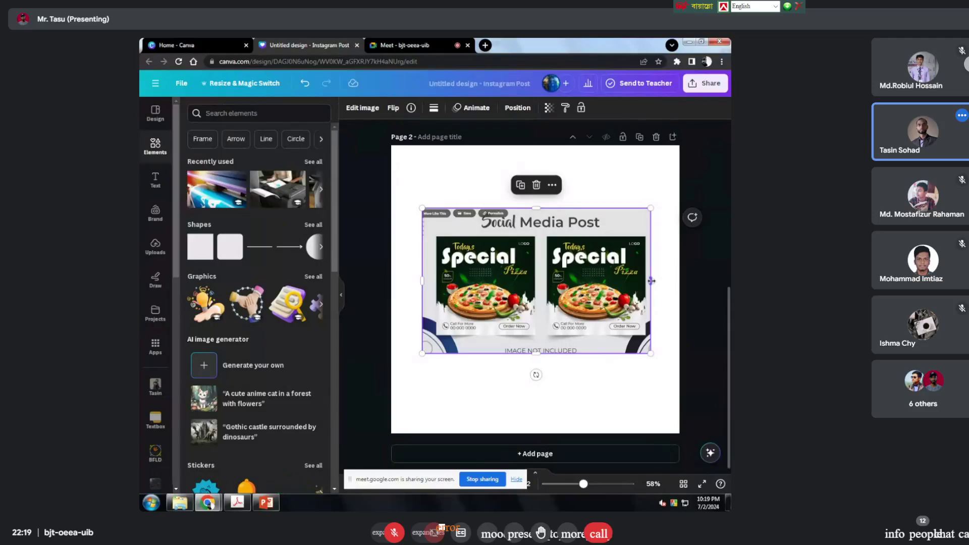
# Step: Crop the screenshot to just the left Special Pizza post and enlarge it to nearly fill the page
pyautogui.moveTo(651, 280); pyautogui.dragTo(540, 281)
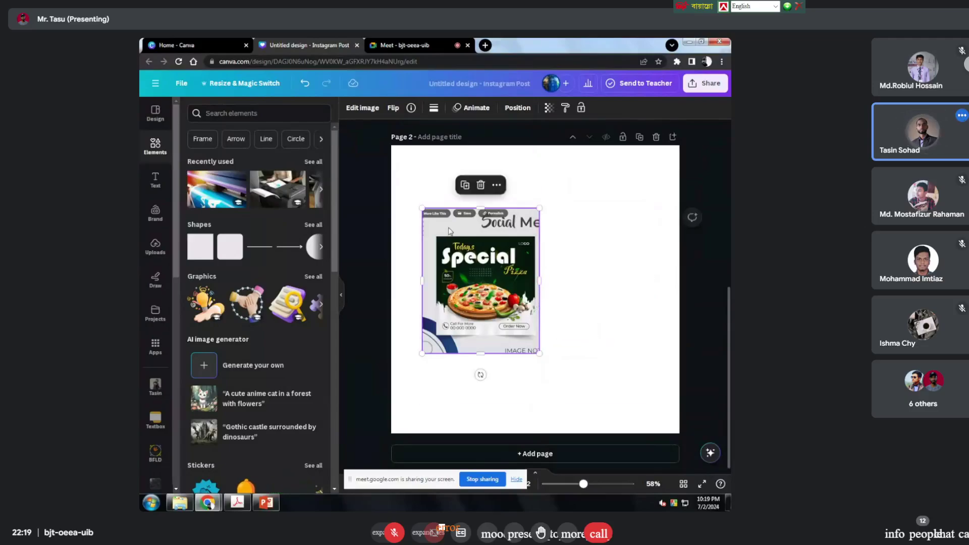
pyautogui.moveTo(482, 208); pyautogui.dragTo(481, 235)
pyautogui.moveTo(479, 352); pyautogui.dragTo(479, 339)
pyautogui.moveTo(423, 288); pyautogui.dragTo(432, 287)
pyautogui.moveTo(540, 337); pyautogui.dragTo(654, 454)
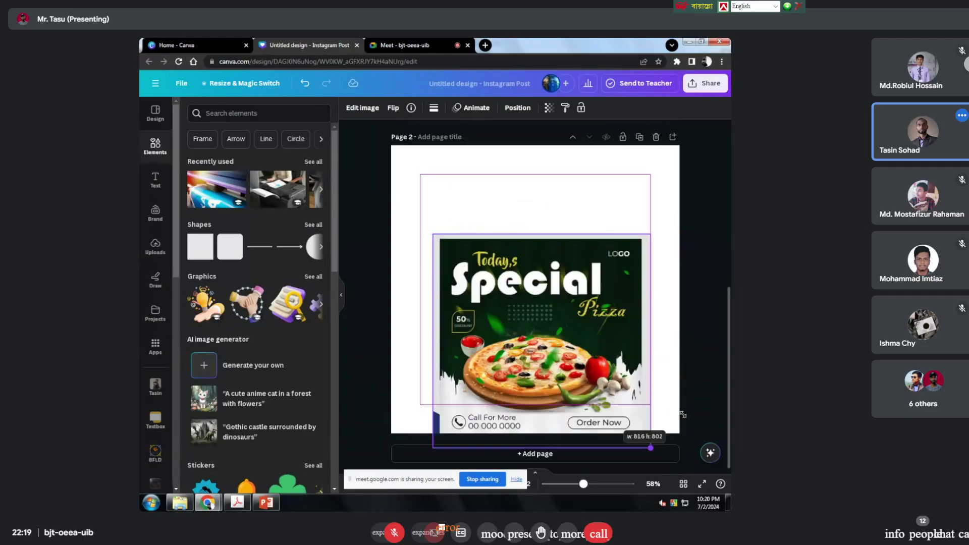
pyautogui.moveTo(612, 377); pyautogui.dragTo(611, 316)
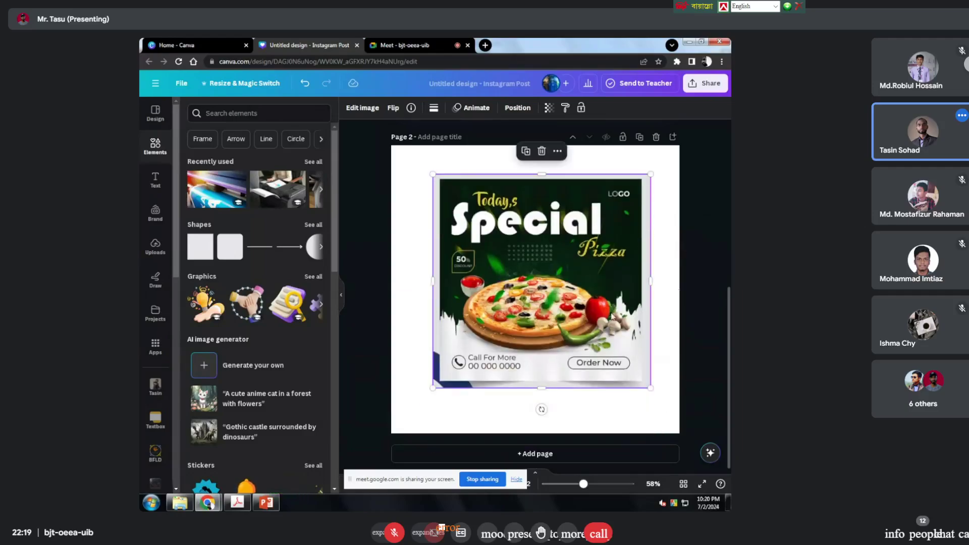
pyautogui.click(698, 258)
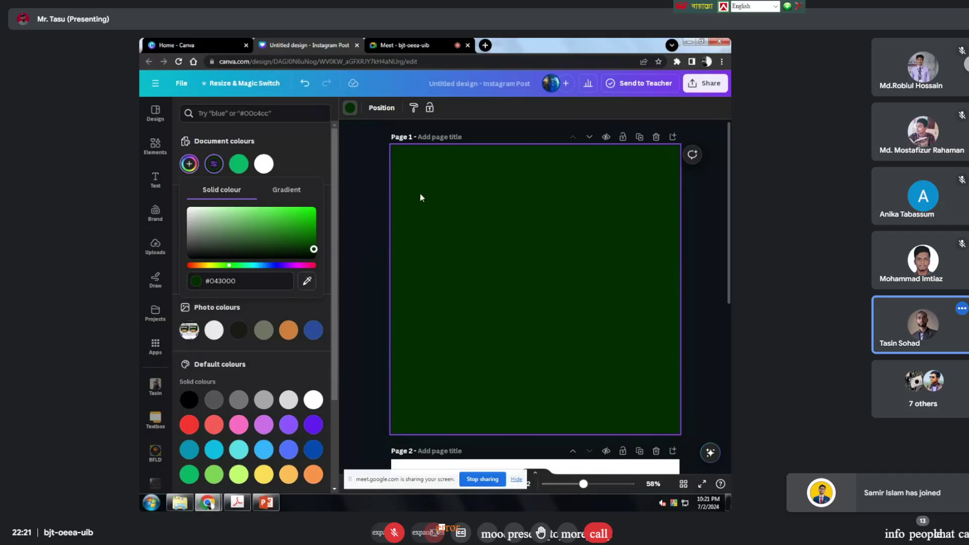
# Step: Adjust page 1's green background shade to the dark green #093705
pyautogui.moveTo(314, 249)
pyautogui.mouseDown()
pyautogui.moveTo(341, 256)
pyautogui.moveTo(367, 247)
pyautogui.moveTo(309, 251)
pyautogui.mouseUp()
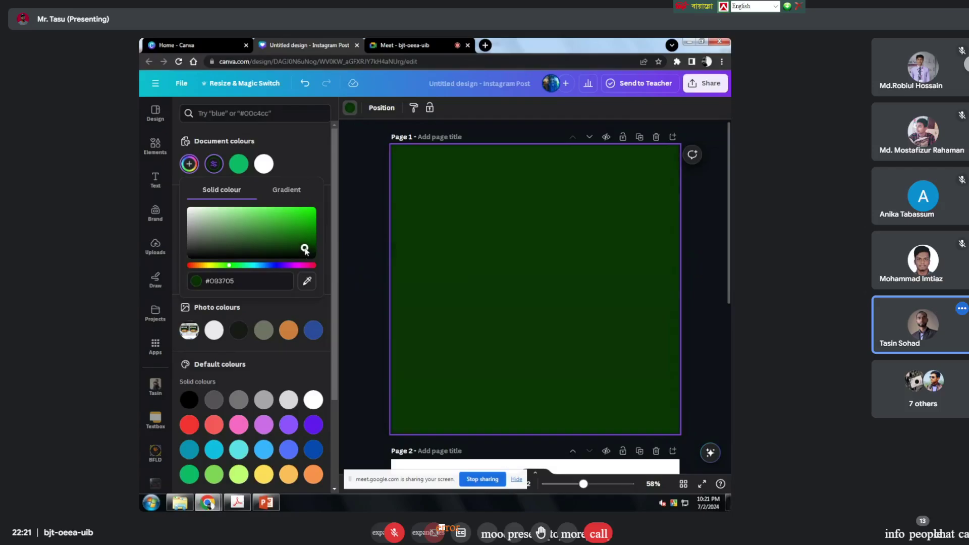
pyautogui.scroll(-5, 658, 263)
pyautogui.scroll(5, 657, 262)
pyautogui.click(352, 226)
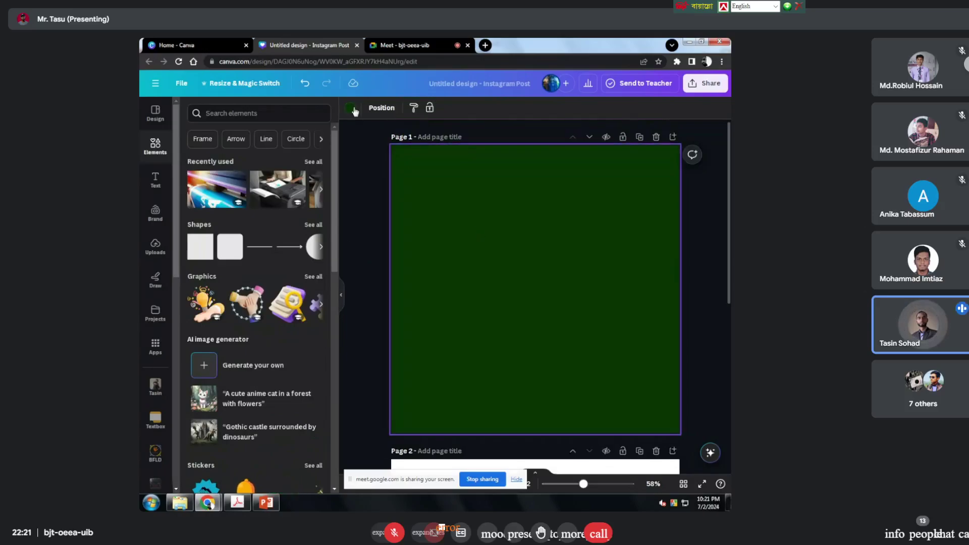
# Step: Select the dark green's #093705 hex code, then add a blank third page after the pizza page
pyautogui.click(350, 107)
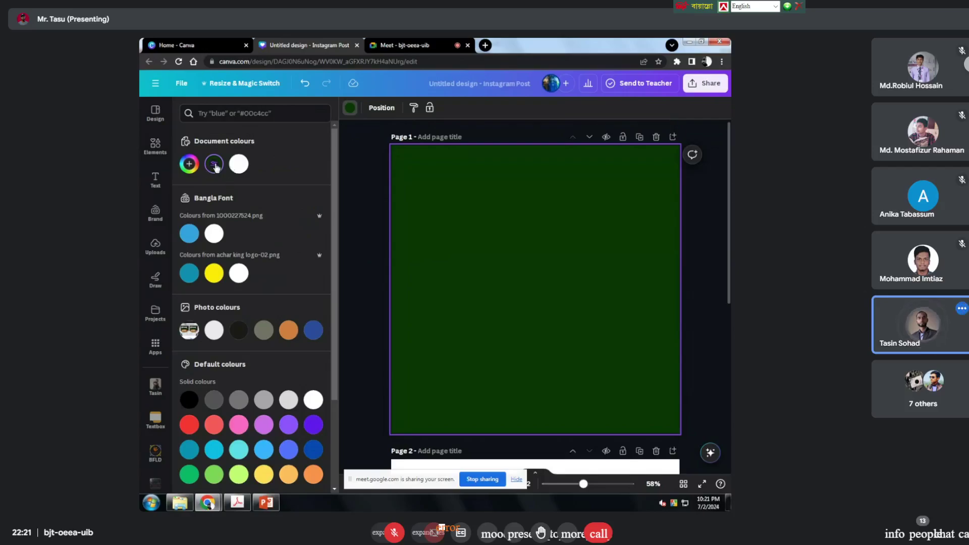
pyautogui.click(215, 164)
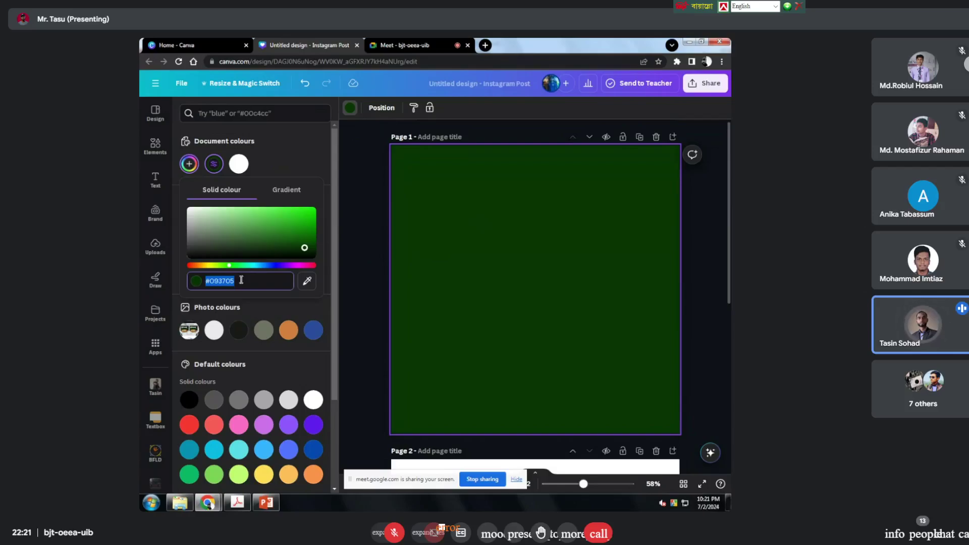
pyautogui.click(257, 277)
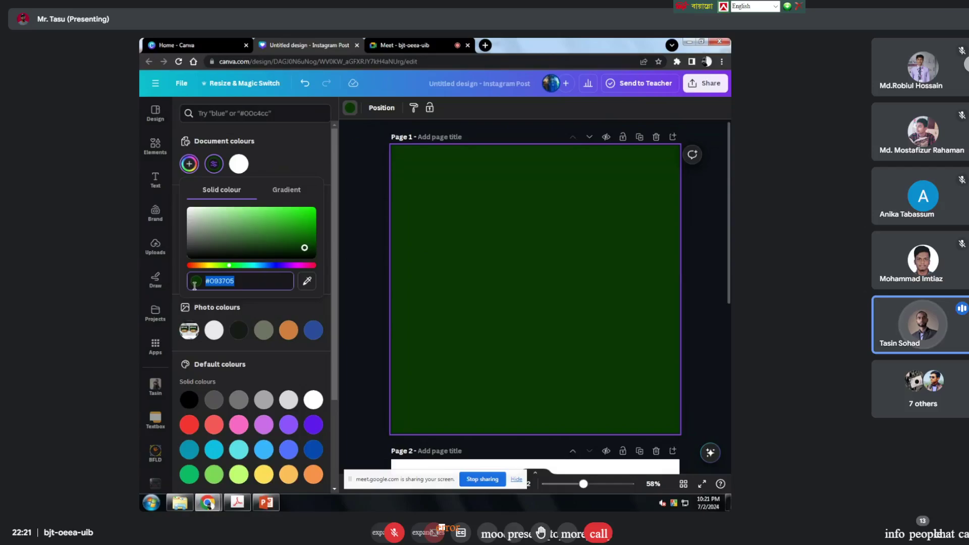
pyautogui.moveTo(253, 281); pyautogui.dragTo(202, 295)
pyautogui.click(254, 283)
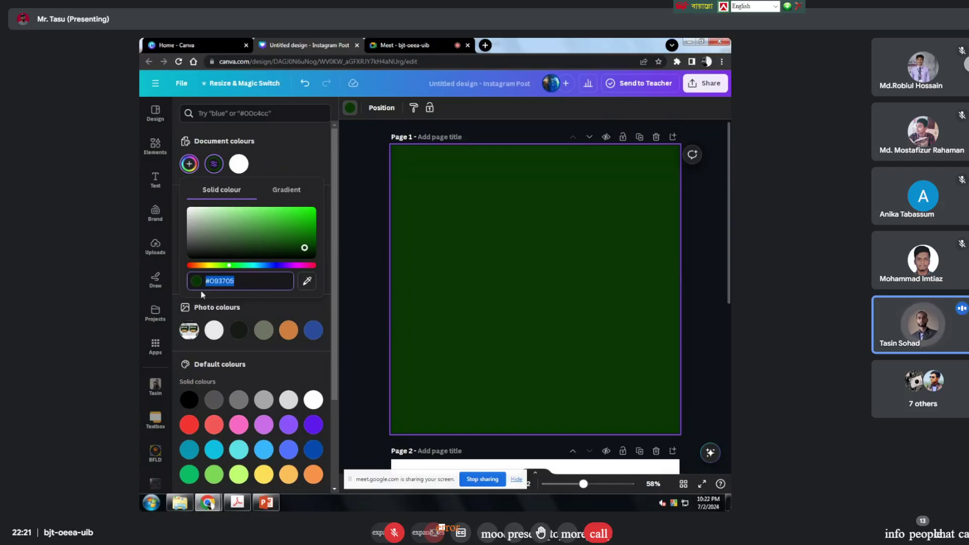
pyautogui.click(245, 283)
pyautogui.moveTo(242, 286); pyautogui.dragTo(141, 285)
pyautogui.hotkey('ctrl', 'c')
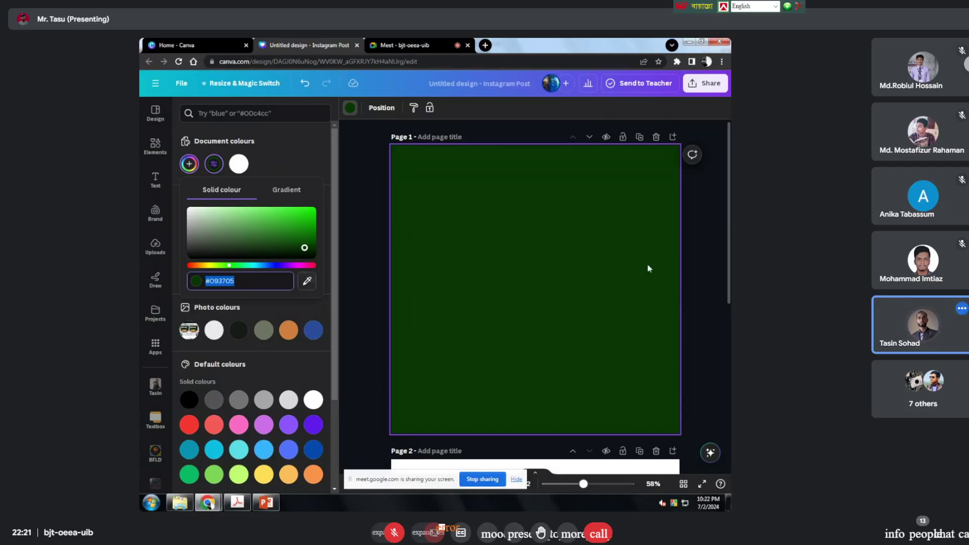
pyautogui.click(713, 249)
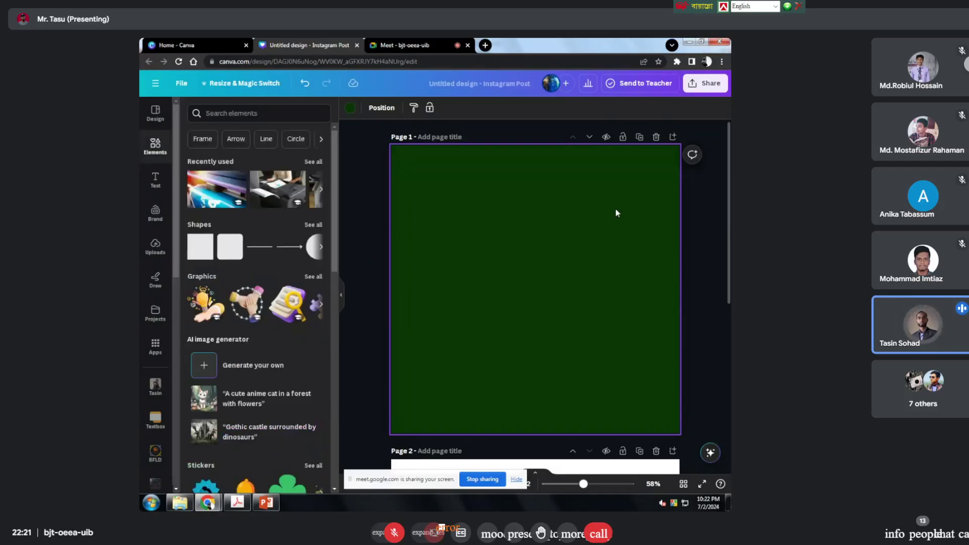
pyautogui.scroll(-5, 586, 292)
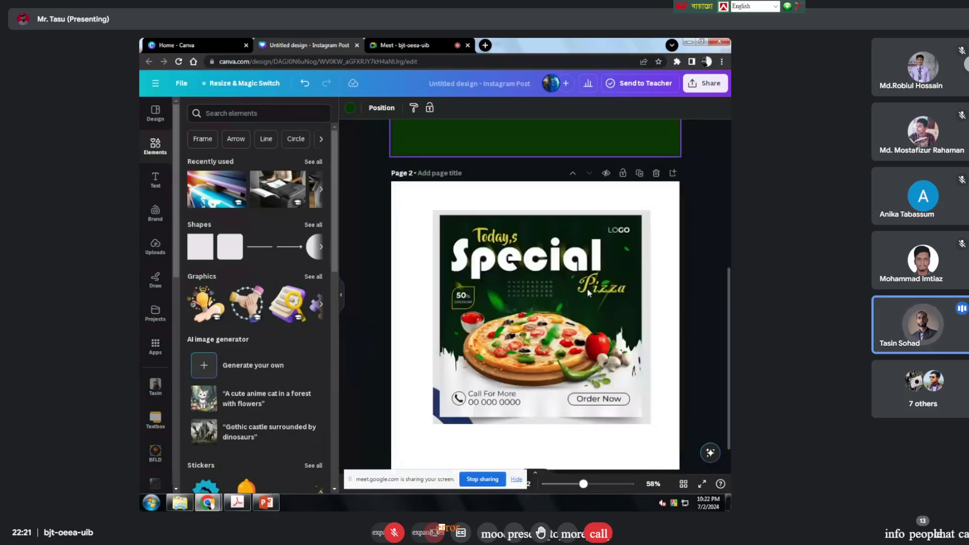
pyautogui.click(564, 460)
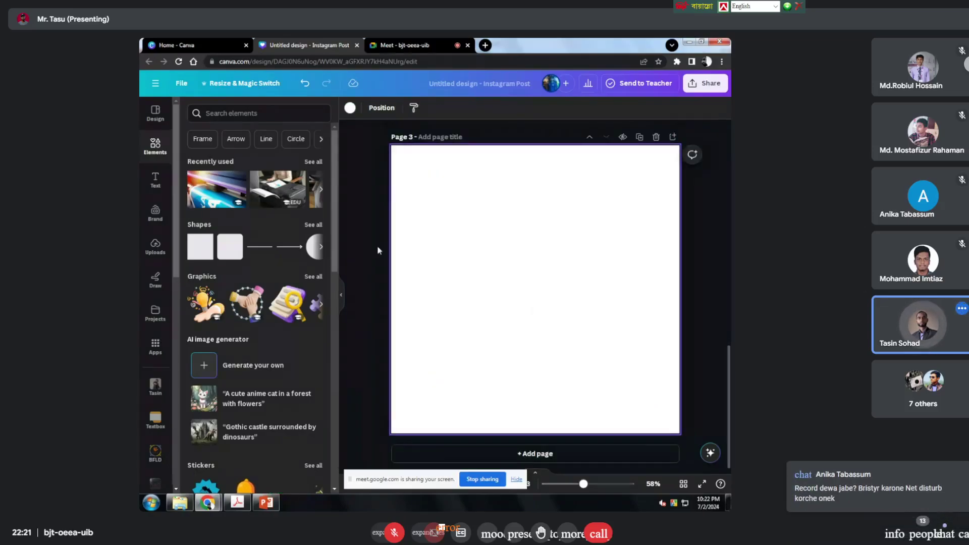
# Step: Add a square shape from Elements to page 3
pyautogui.click(205, 243)
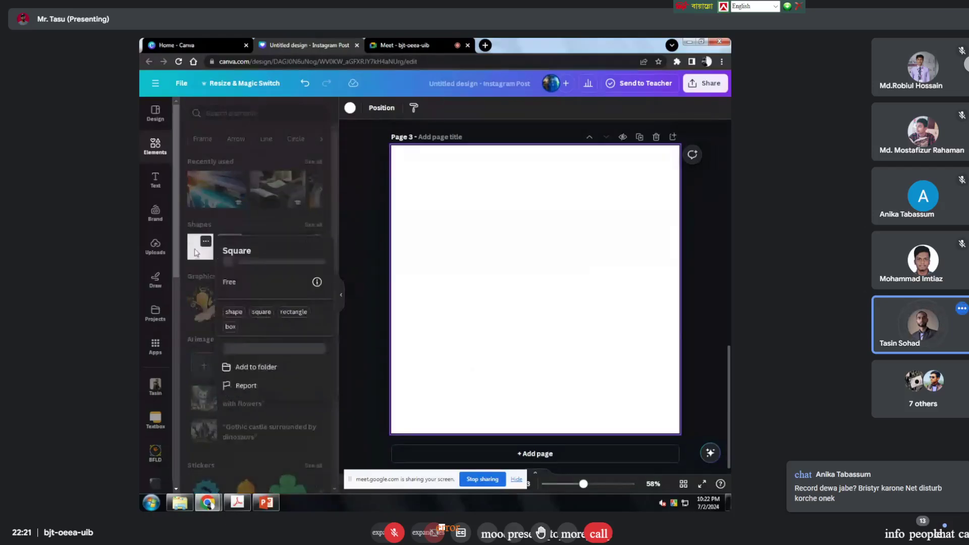
pyautogui.click(196, 253)
pyautogui.click(196, 253)
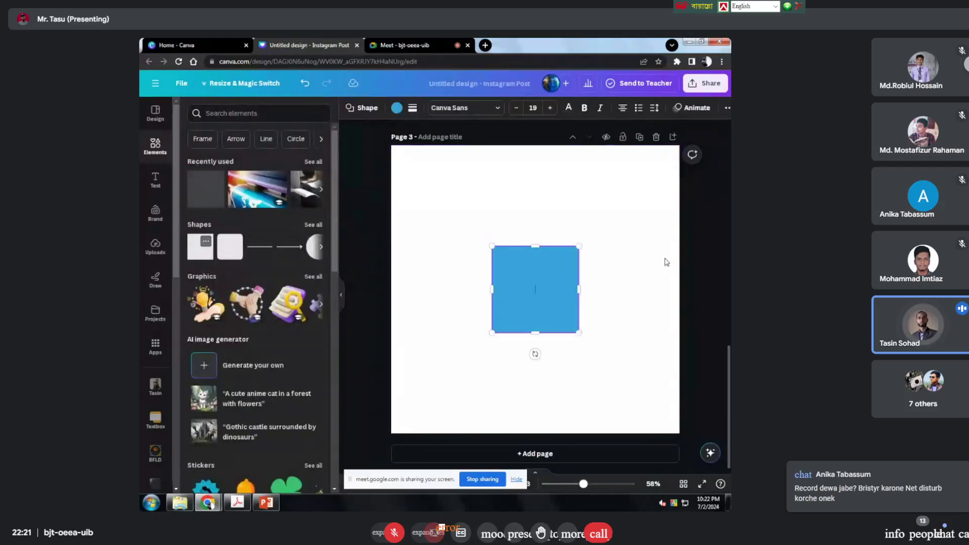
pyautogui.click(710, 222)
pyautogui.scroll(8, 517, 238)
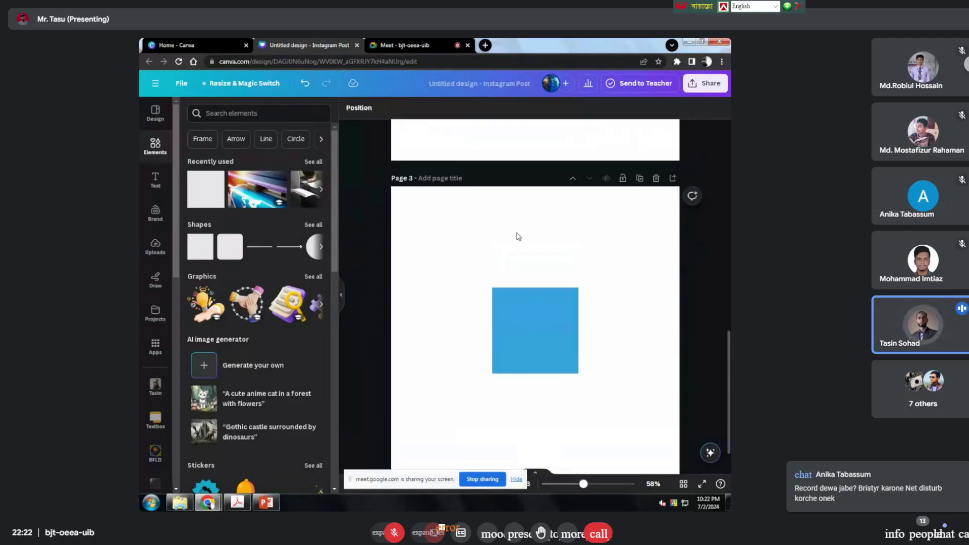
pyautogui.scroll(5, 517, 237)
pyautogui.scroll(-10, 530, 353)
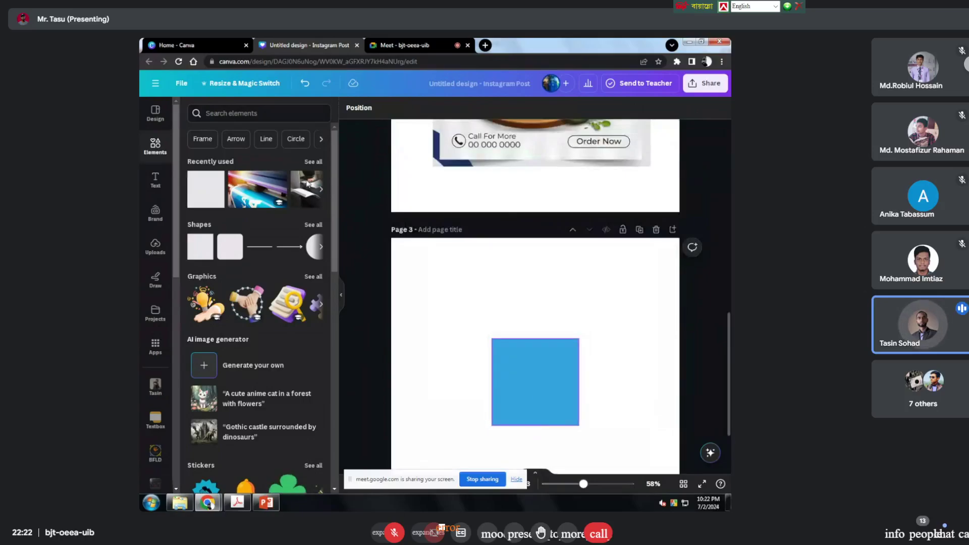
# Step: Recolour the blue square to #093705 by pasting the hex code, then recentre it
pyautogui.click(538, 394)
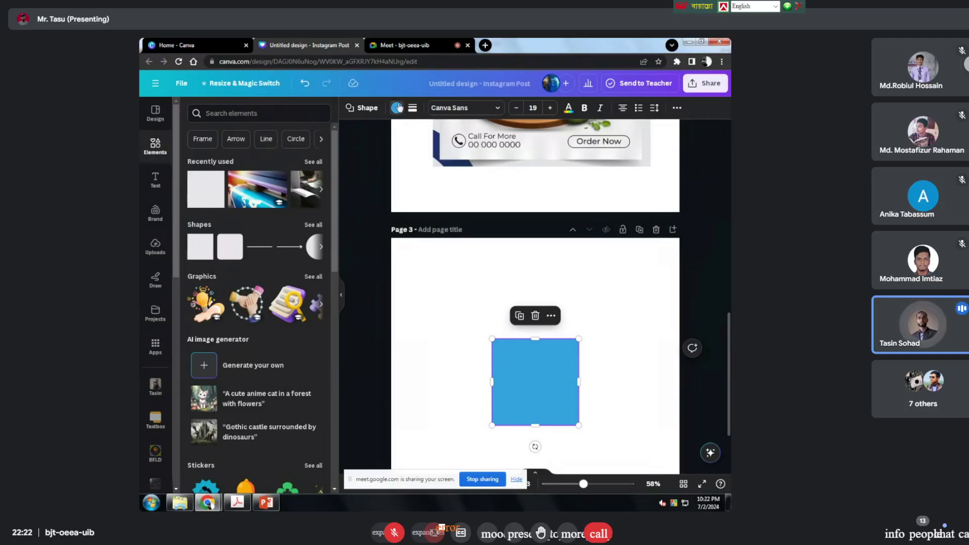
pyautogui.click(397, 107)
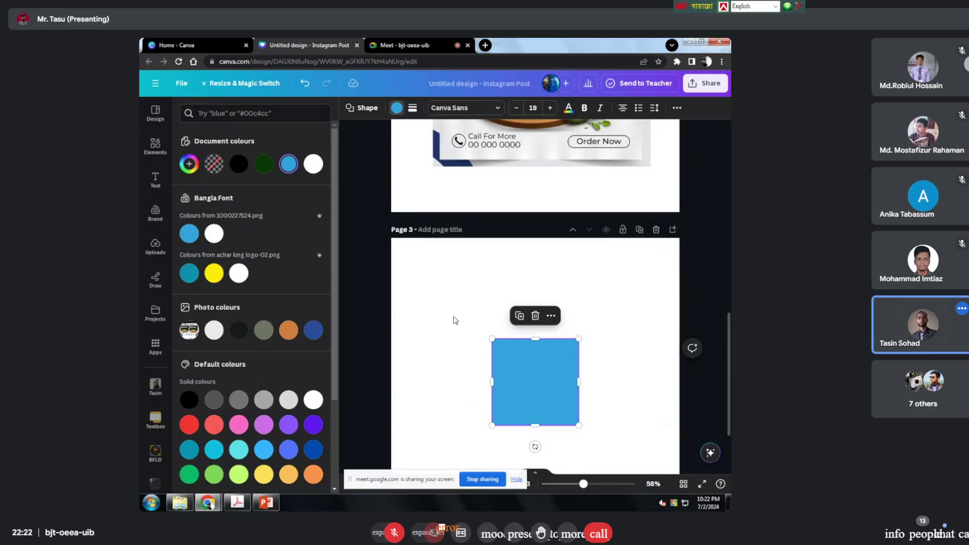
pyautogui.click(397, 108)
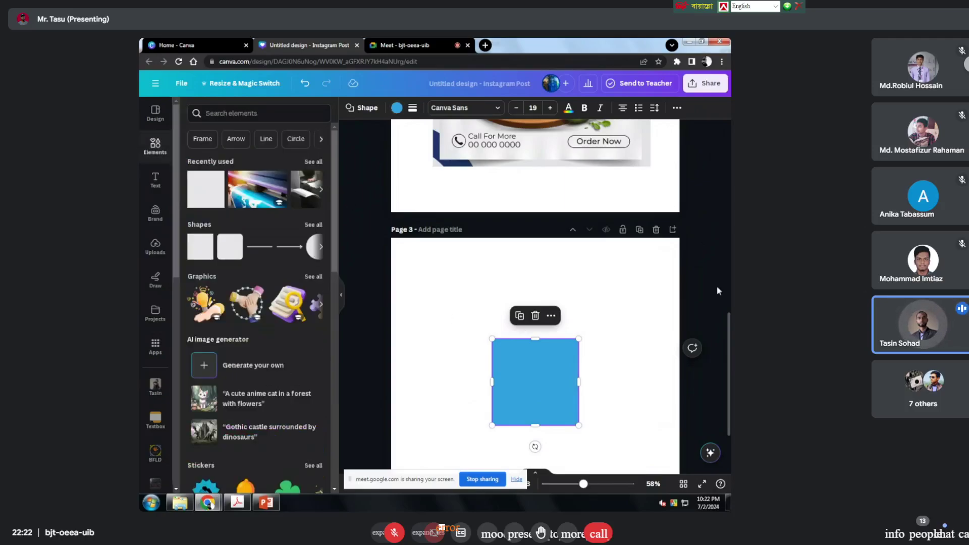
pyautogui.click(397, 108)
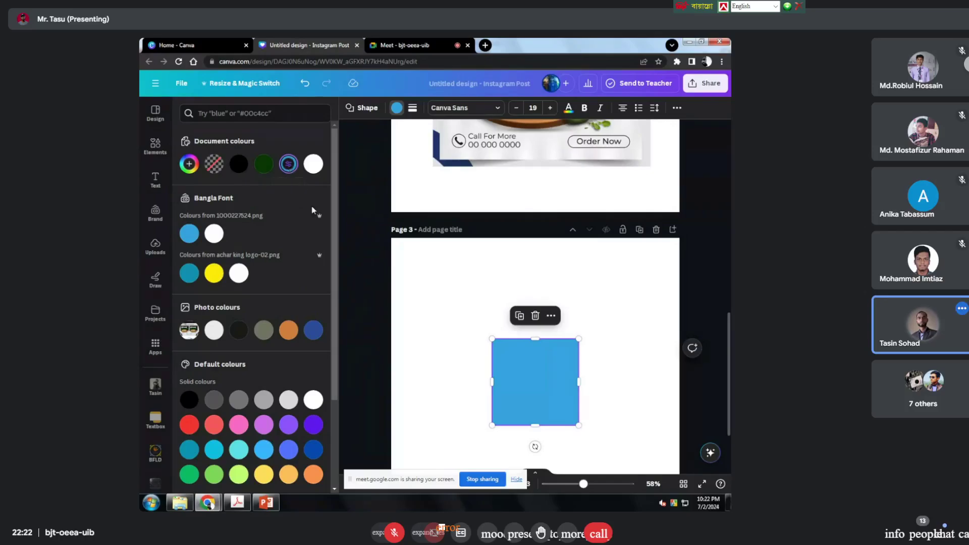
pyautogui.click(290, 172)
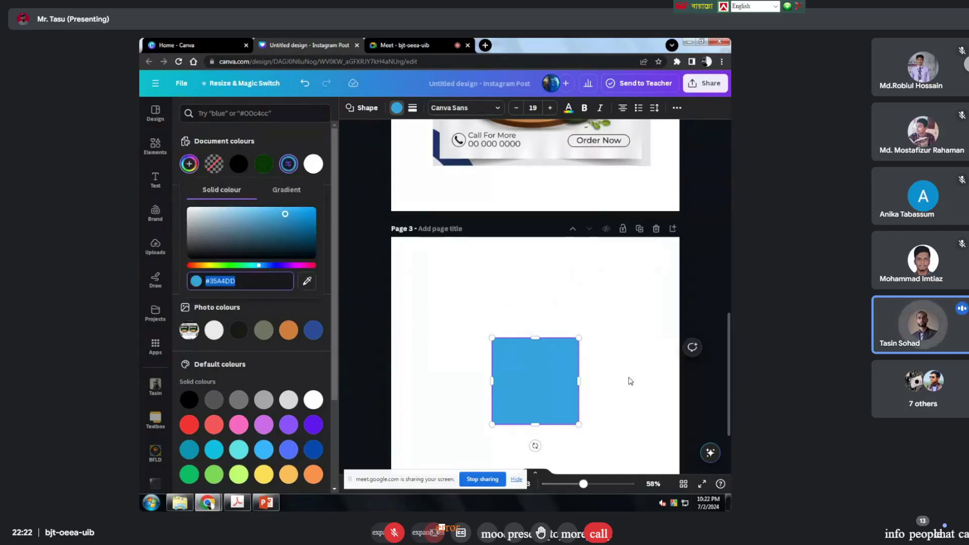
pyautogui.scroll(-2, 558, 349)
pyautogui.hotkey('ctrl', 'v')
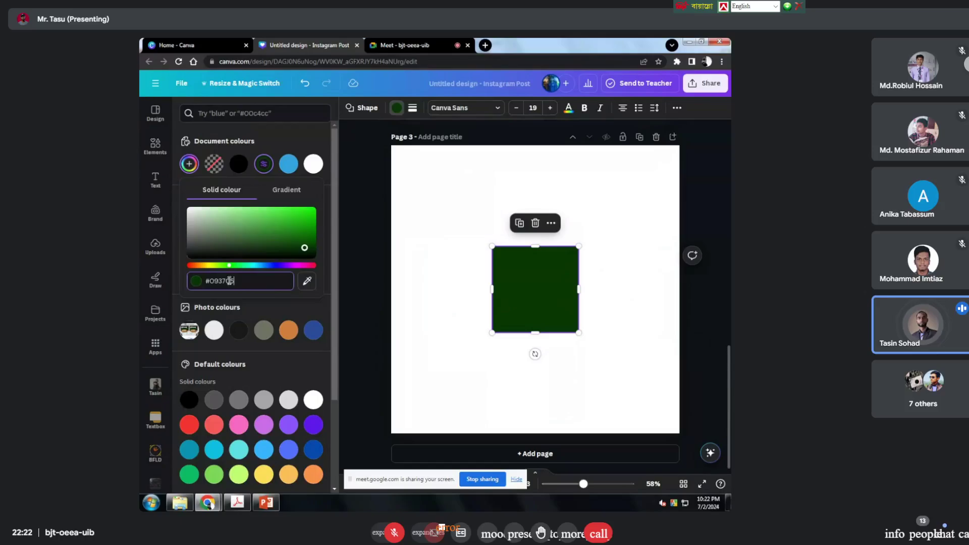
pyautogui.press('Escape')
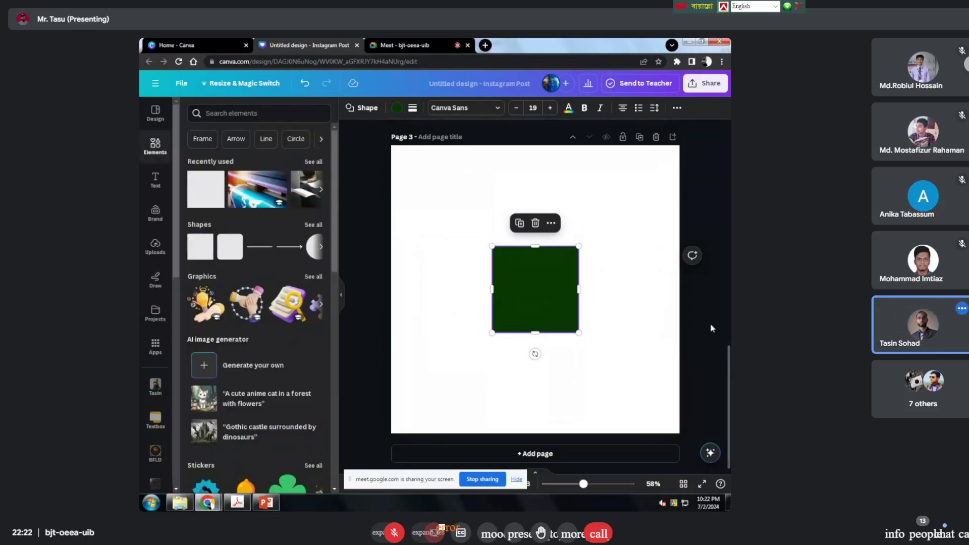
pyautogui.press('Escape')
pyautogui.moveTo(526, 299)
pyautogui.mouseDown()
pyautogui.moveTo(537, 271)
pyautogui.moveTo(523, 298)
pyautogui.mouseUp()
# Step: Delete the green square and page 3, then open the side menu of recent designs
pyautogui.scroll(5, 554, 289)
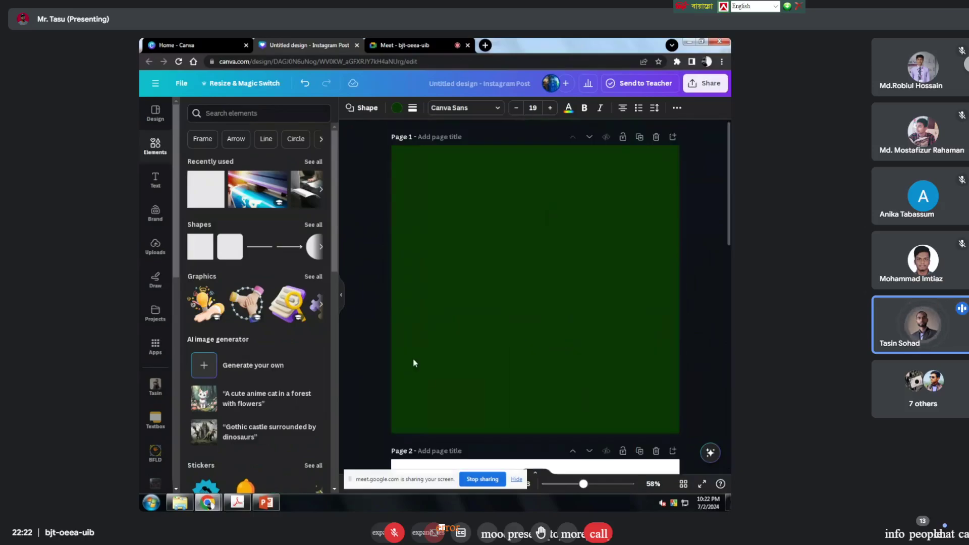
pyautogui.scroll(-2, 569, 284)
pyautogui.scroll(-2, 575, 289)
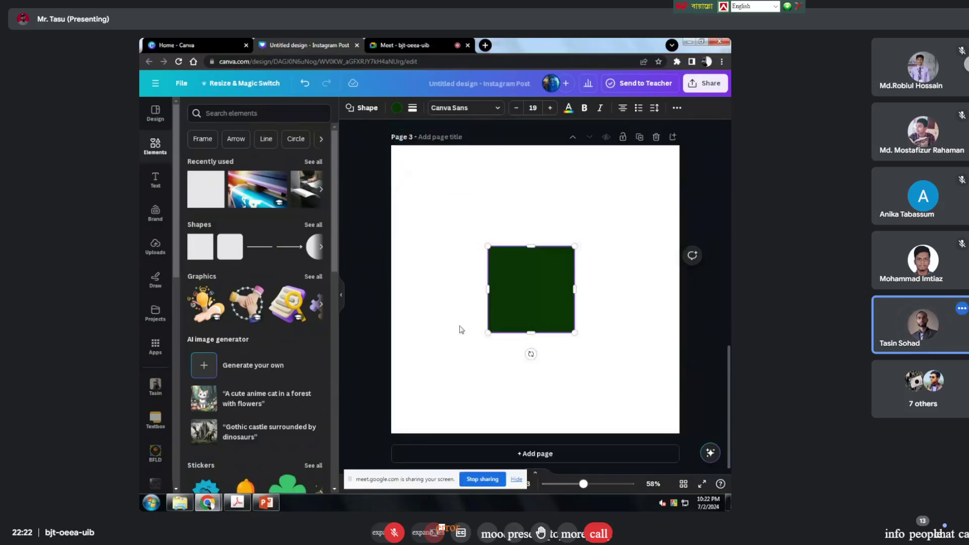
pyautogui.click(531, 223)
pyautogui.scroll(1, 589, 243)
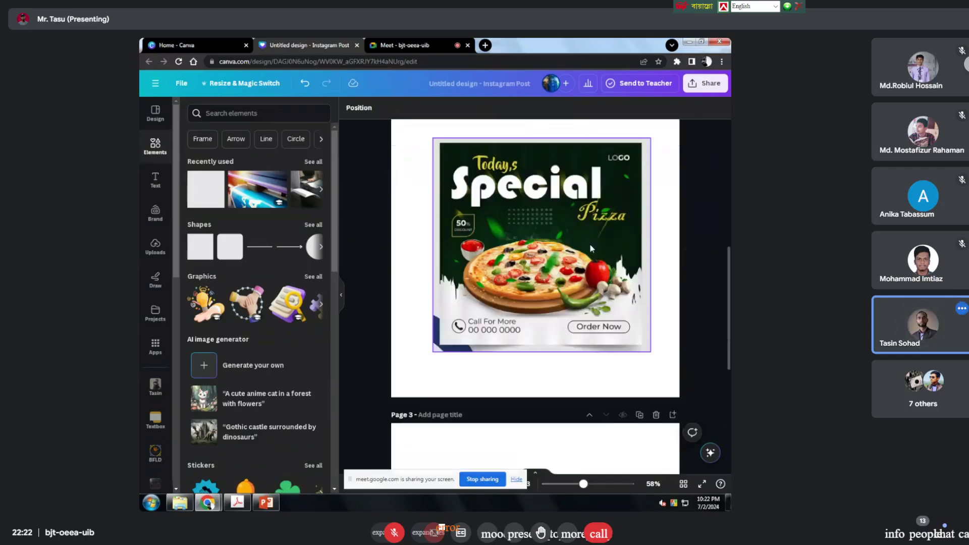
pyautogui.click(655, 184)
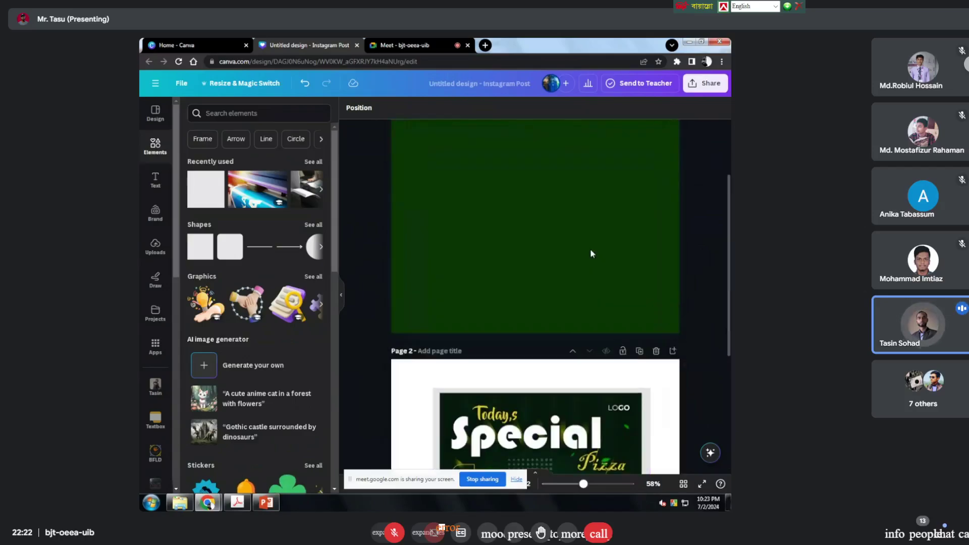
pyautogui.scroll(2, 591, 253)
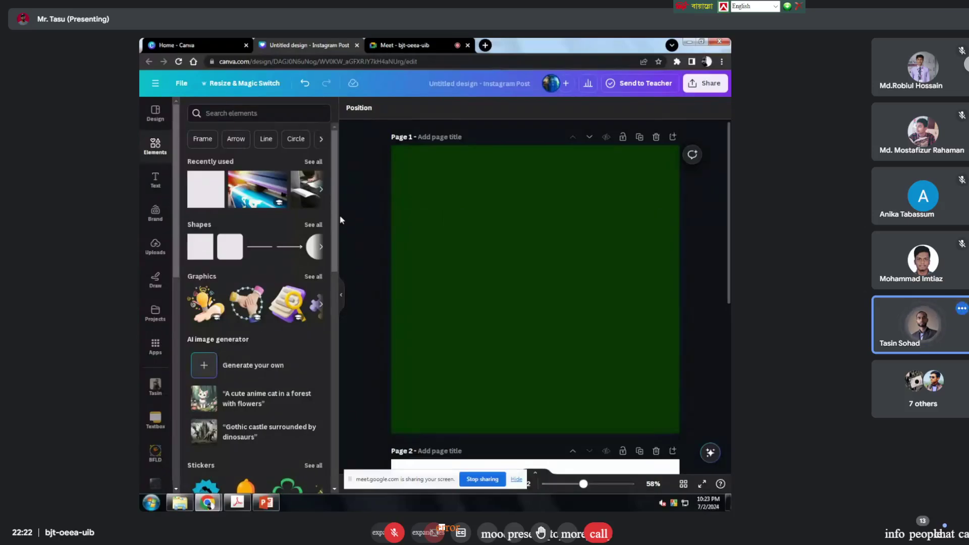
pyautogui.click(155, 86)
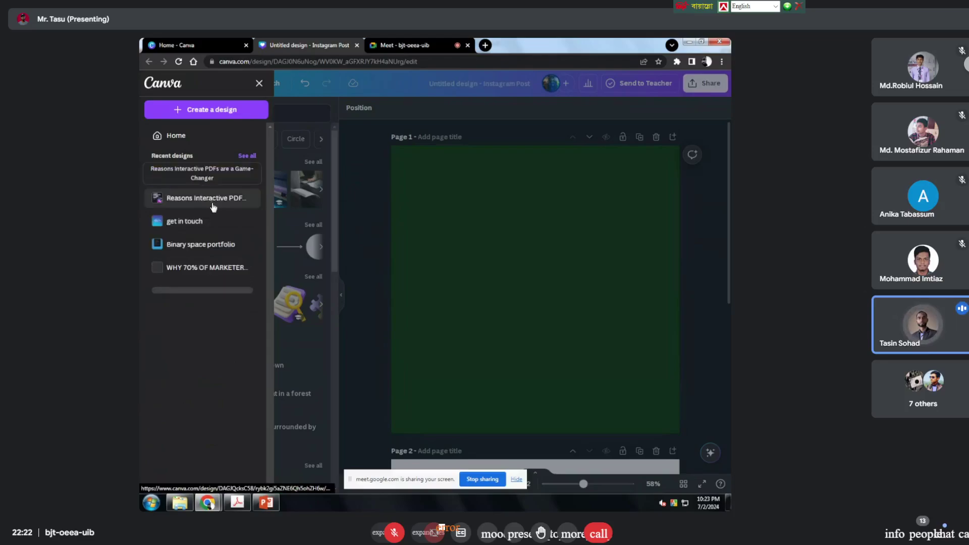
# Step: Open the Binary space portfolio design, then enlarge page 2's palette image and shift it left
pyautogui.click(209, 245)
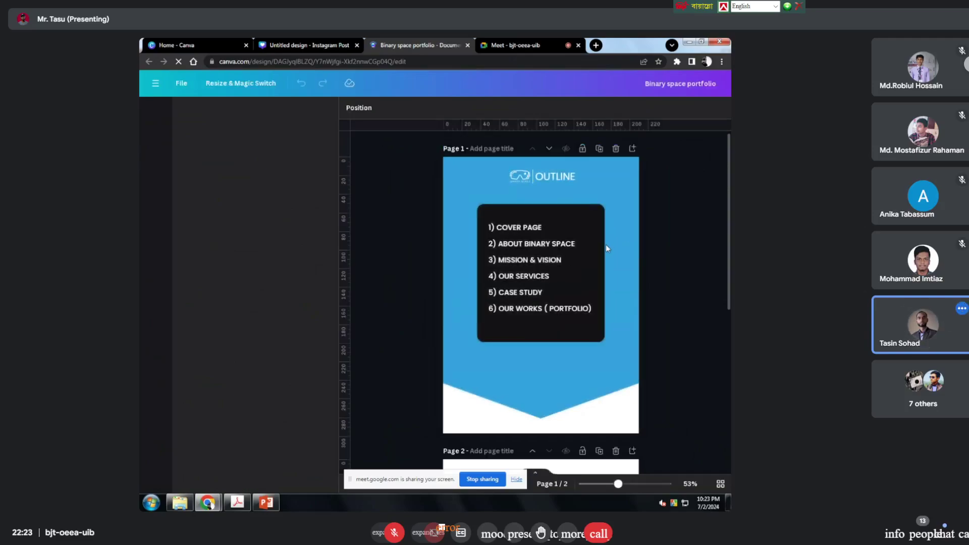
pyautogui.scroll(-6, 561, 268)
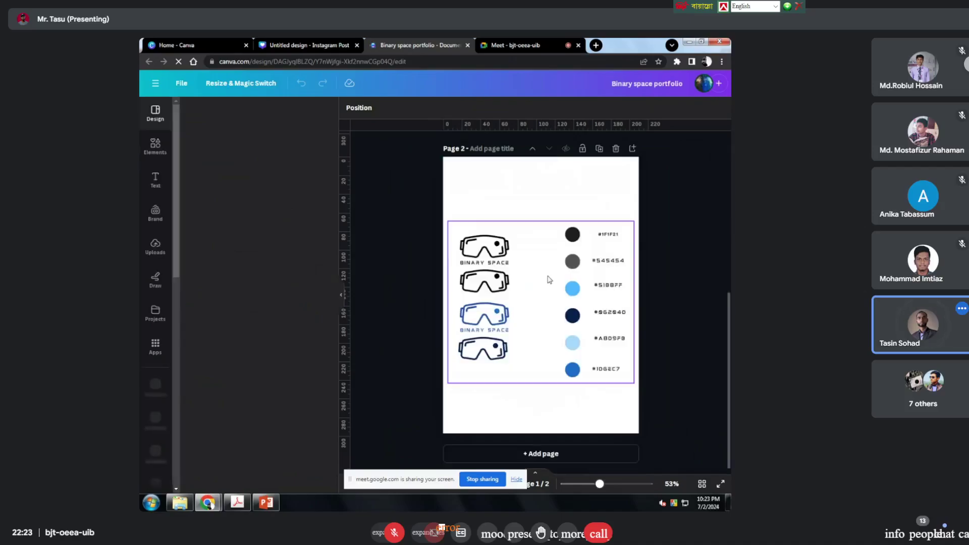
pyautogui.click(450, 222)
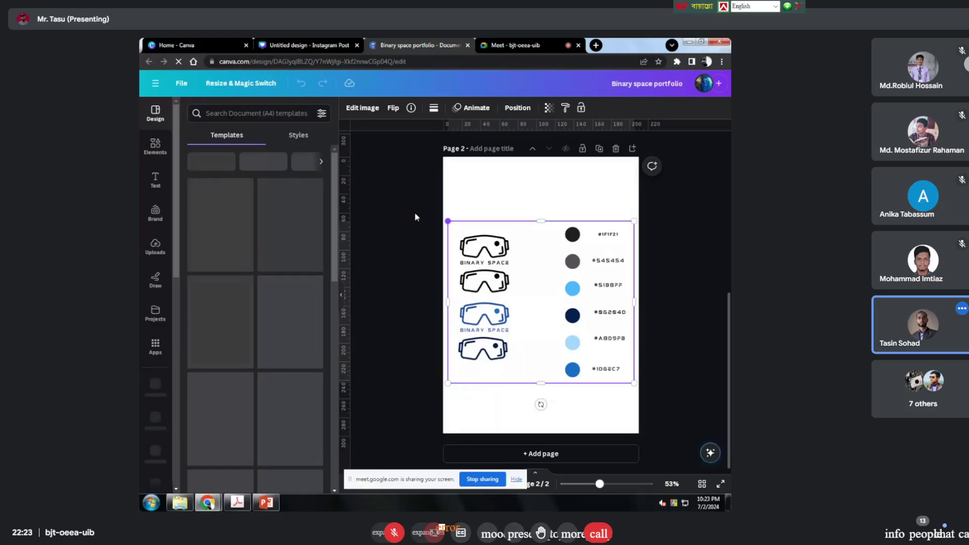
pyautogui.moveTo(448, 220); pyautogui.dragTo(418, 195)
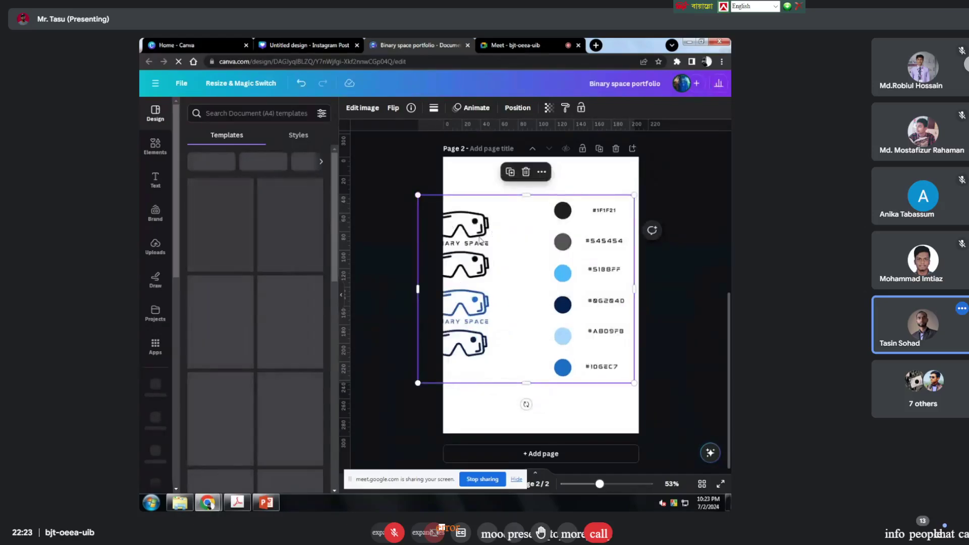
pyautogui.moveTo(480, 240); pyautogui.dragTo(520, 241)
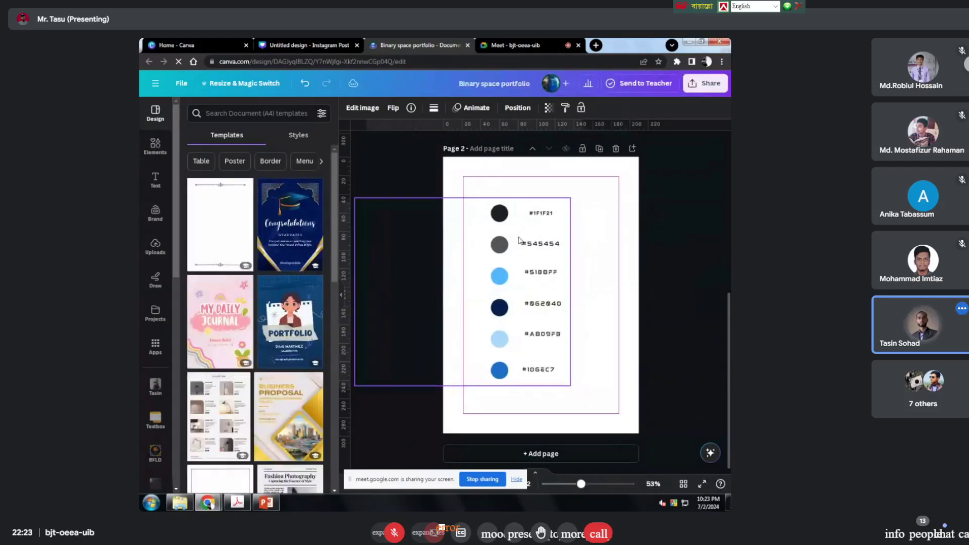
pyautogui.click(661, 244)
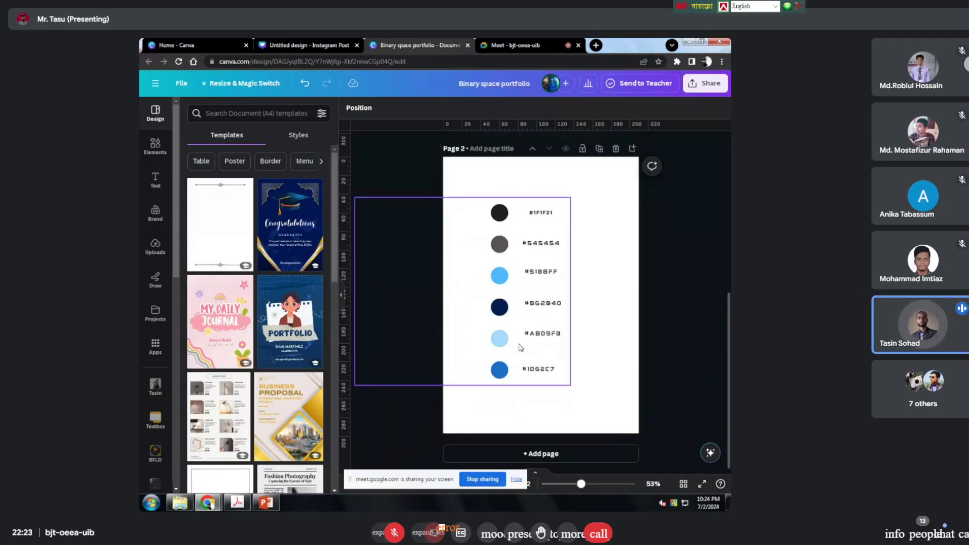
# Step: Enlarge the colour-palette image further and move the palette group up and left
pyautogui.click(552, 356)
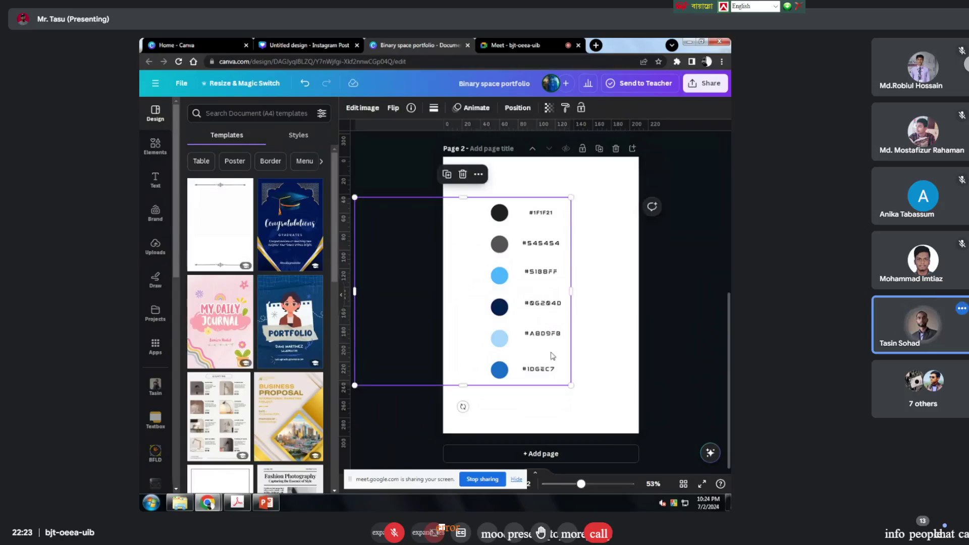
pyautogui.moveTo(570, 385); pyautogui.dragTo(603, 413)
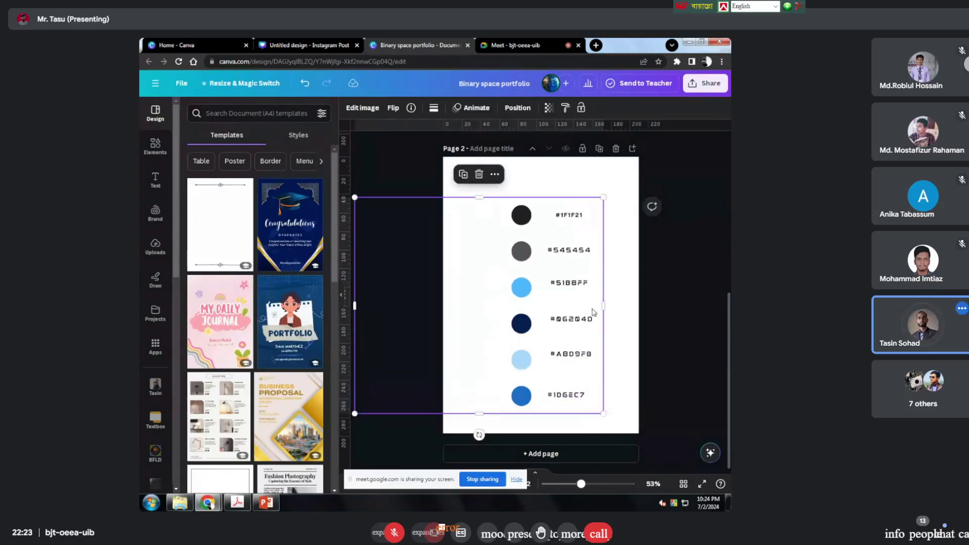
pyautogui.press('Escape')
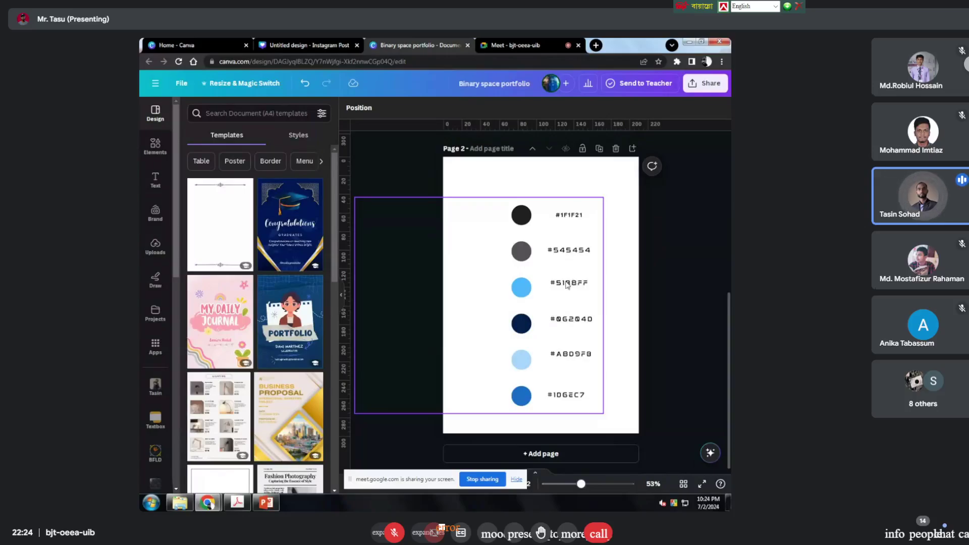
pyautogui.click(529, 294)
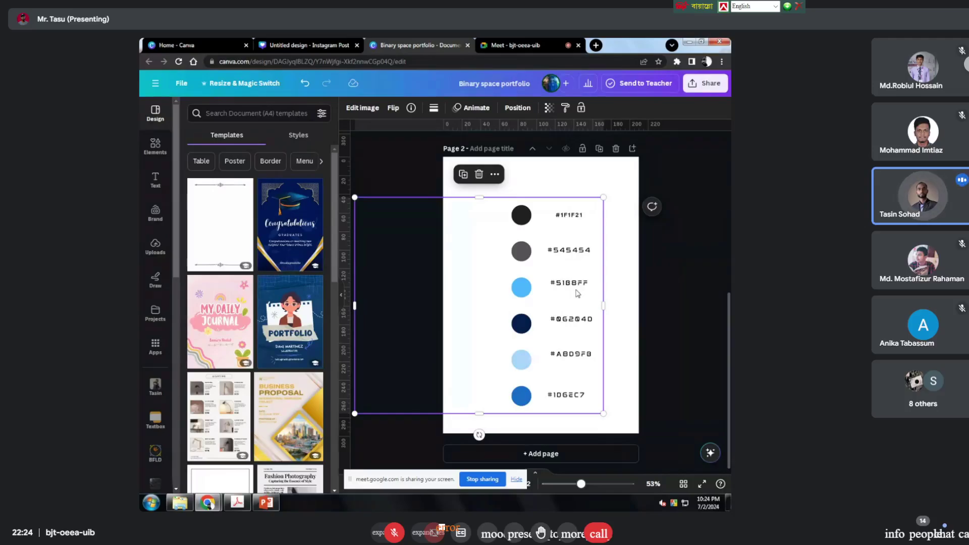
pyautogui.click(709, 226)
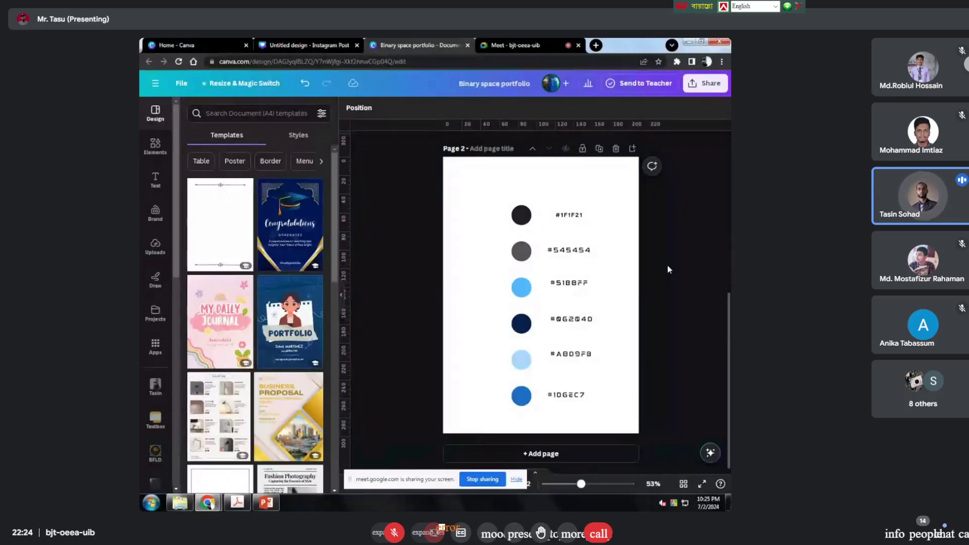
pyautogui.click(588, 291)
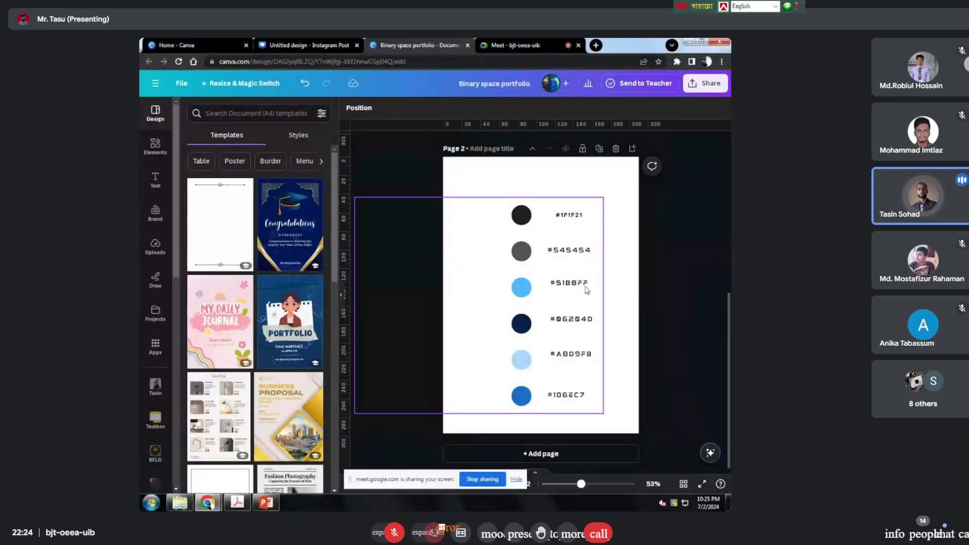
pyautogui.moveTo(584, 289); pyautogui.dragTo(573, 278)
pyautogui.press('Escape')
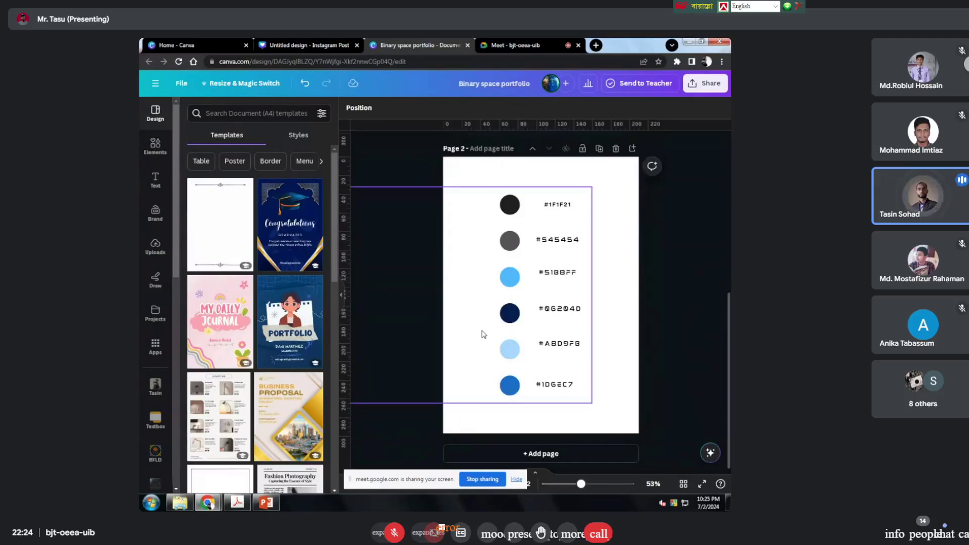
# Step: Undo the palette edits until the goggle logos reappear beside the swatches
pyautogui.click(305, 85)
pyautogui.click(304, 84)
pyautogui.click(305, 83)
pyautogui.click(305, 84)
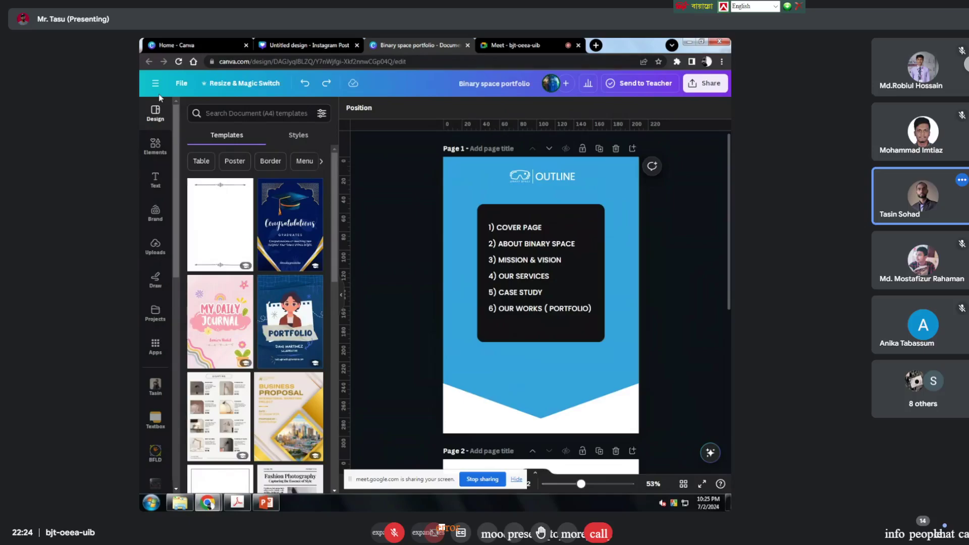
# Step: Close the Binary space portfolio and the recent designs list to return to the Instagram post
pyautogui.click(467, 45)
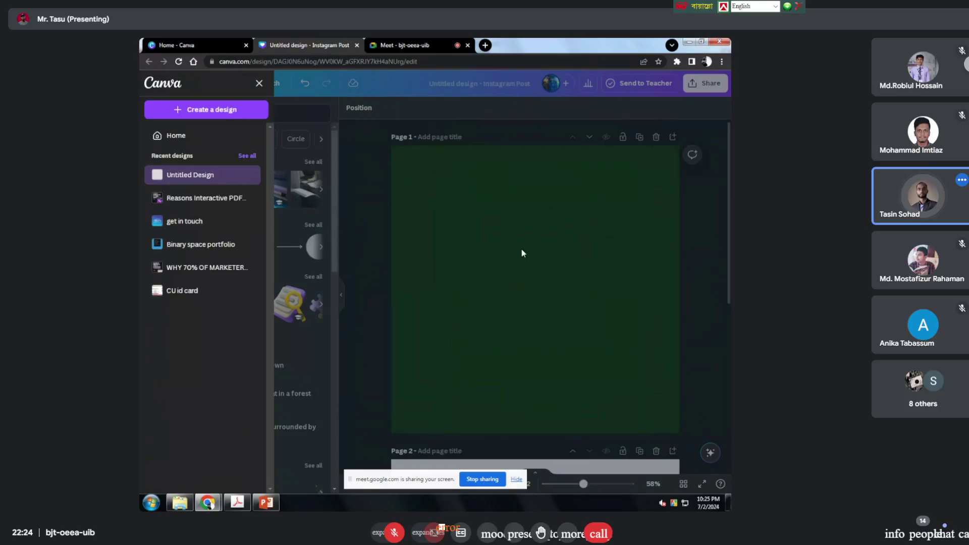
pyautogui.click(447, 290)
pyautogui.scroll(-5, 565, 204)
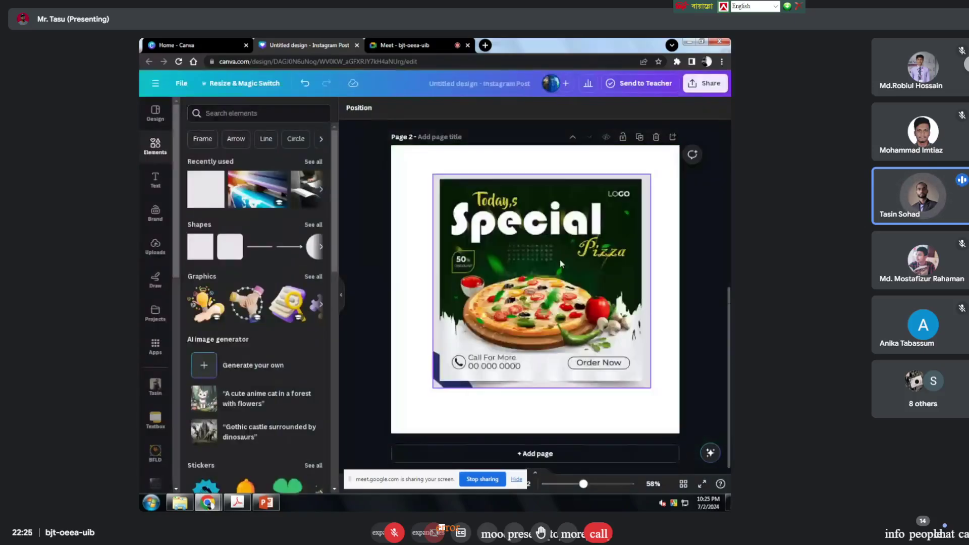
pyautogui.scroll(1, 599, 280)
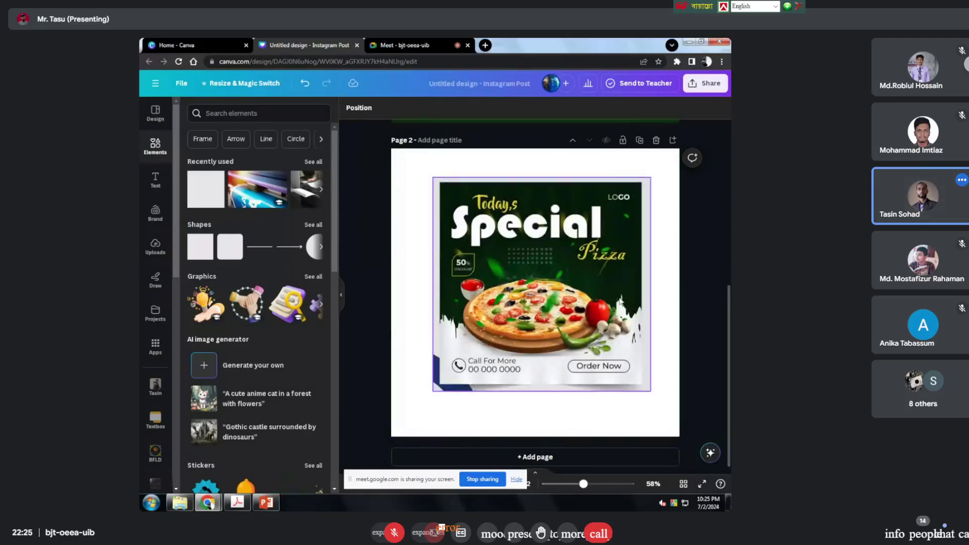
pyautogui.scroll(4, 598, 280)
pyautogui.scroll(-4, 599, 280)
pyautogui.scroll(4, 579, 291)
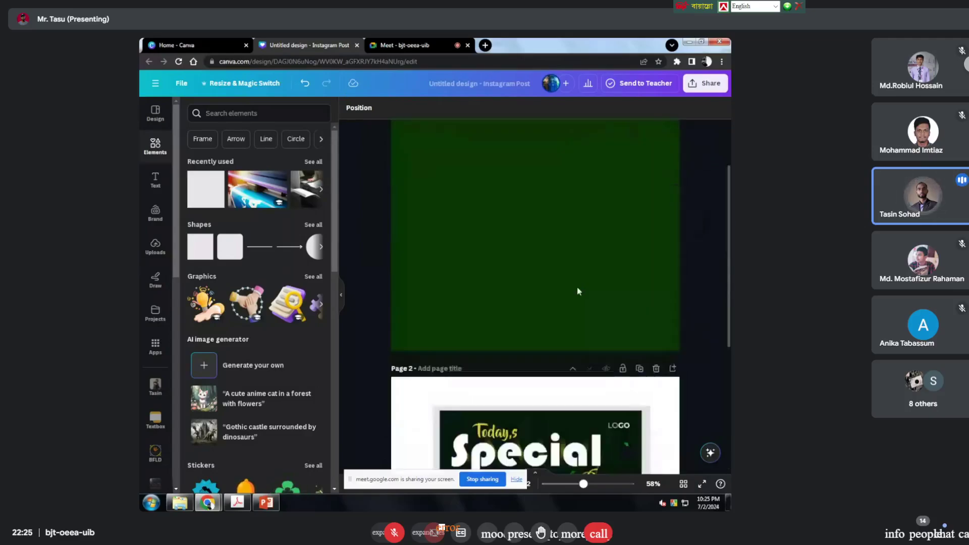
pyautogui.scroll(2, 578, 291)
# Step: Check page 1's green background colour, then select the pizza reference image on page 2
pyautogui.click(483, 195)
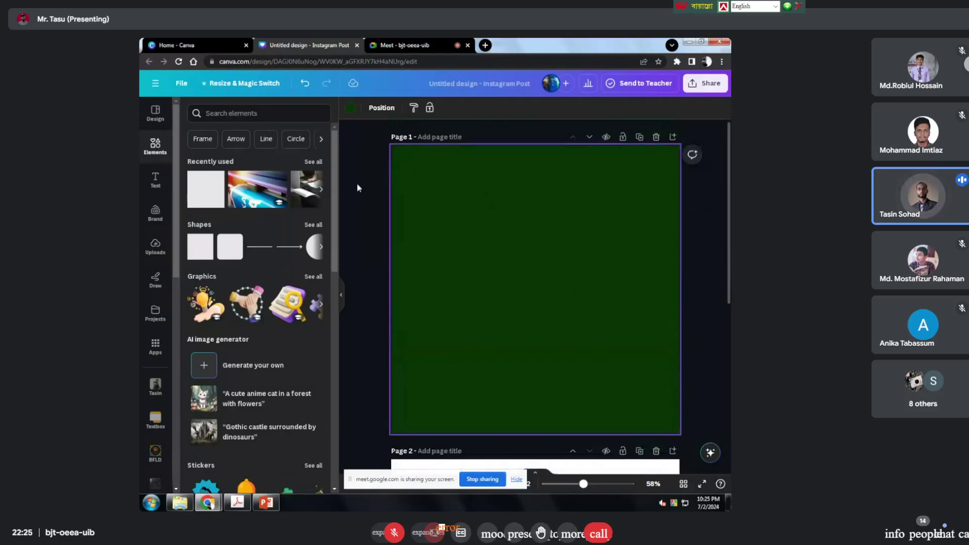
pyautogui.click(352, 110)
pyautogui.scroll(-5, 458, 201)
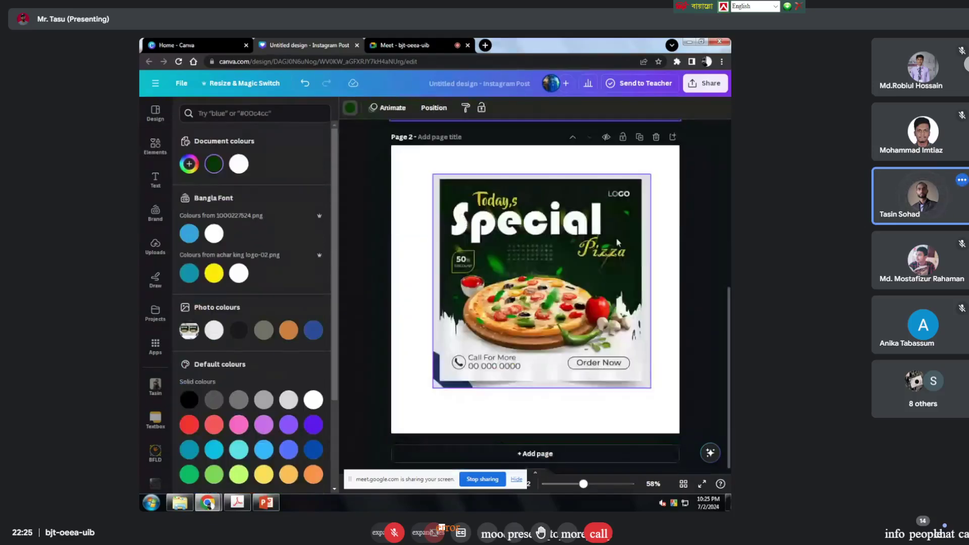
pyautogui.click(618, 242)
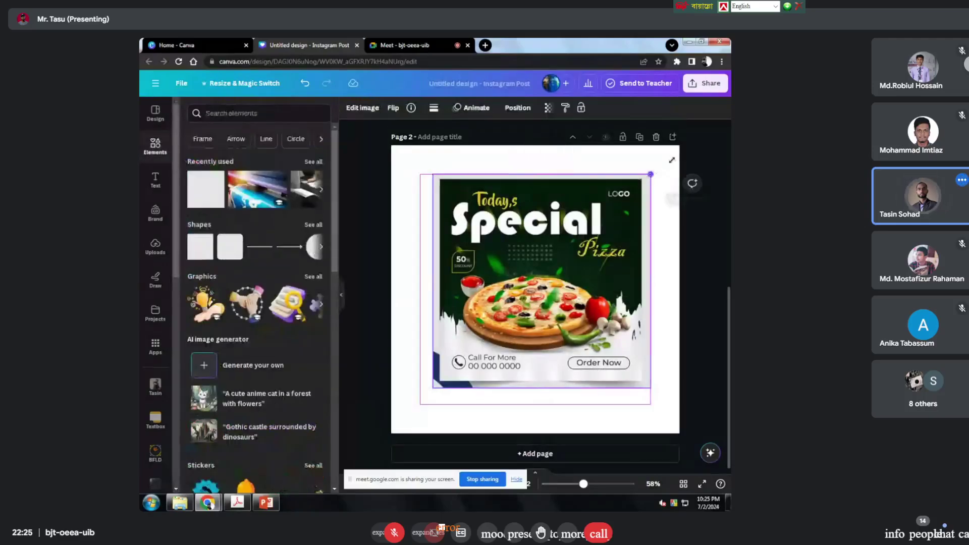
# Step: Stretch the pizza reference image from two corners to about 1057 × 1039, covering page 2
pyautogui.moveTo(671, 159); pyautogui.dragTo(676, 150)
pyautogui.moveTo(432, 389); pyautogui.dragTo(387, 440)
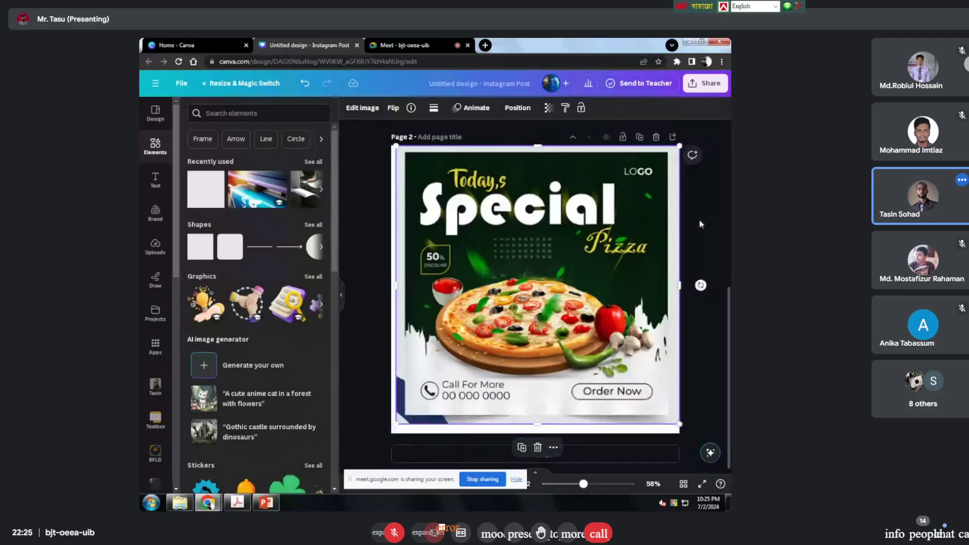
pyautogui.click(699, 223)
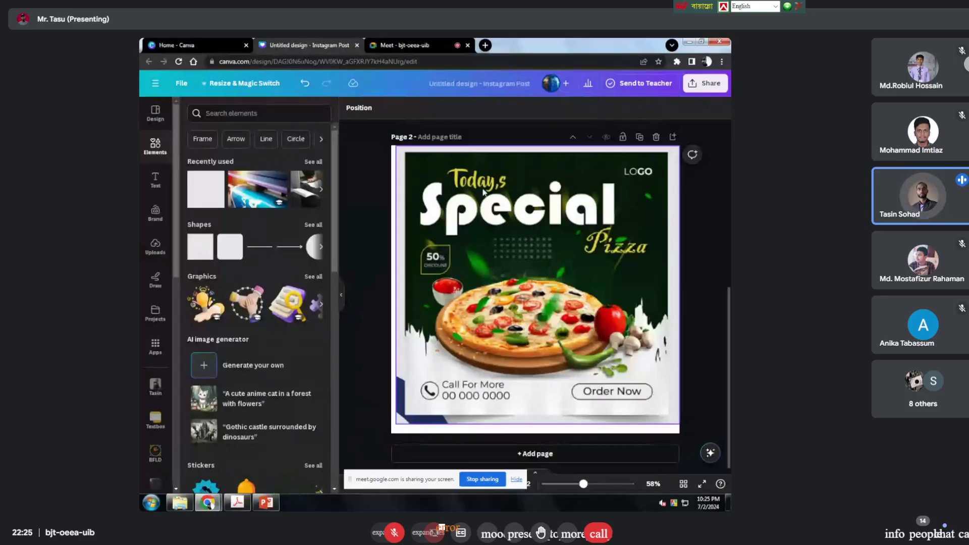
pyautogui.scroll(3, 400, 329)
# Step: Replace page 1's #093705 background with the linear gradient from #000000 to #3533cd
pyautogui.scroll(1, 399, 329)
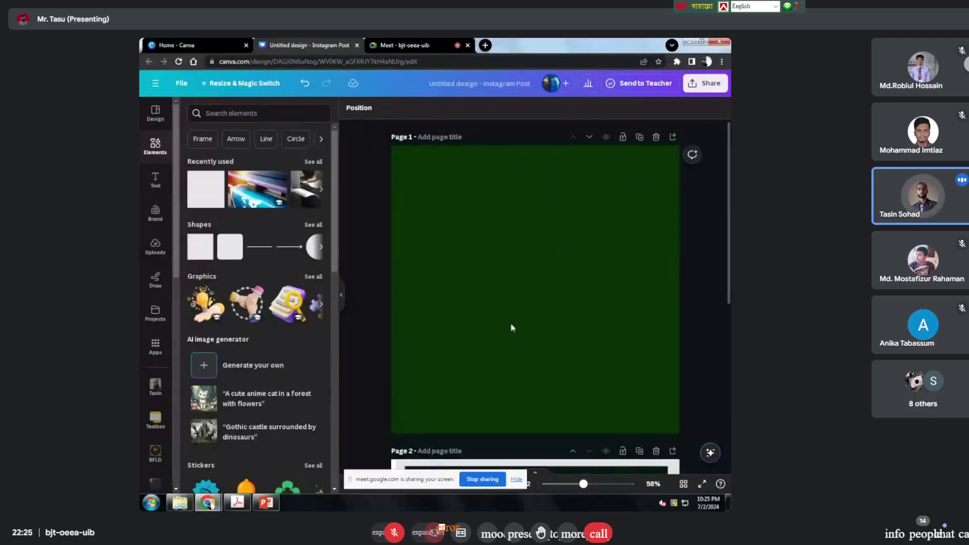
pyautogui.click(510, 326)
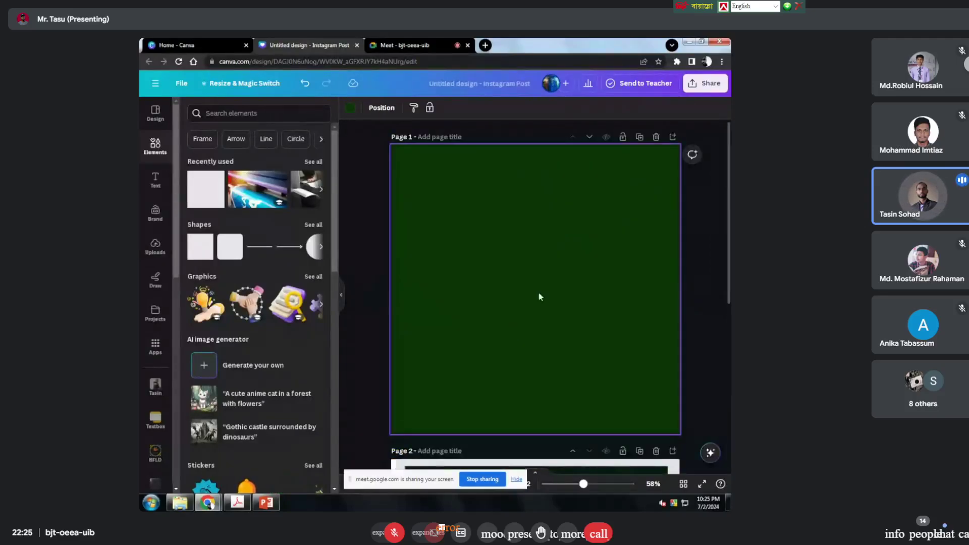
pyautogui.click(350, 108)
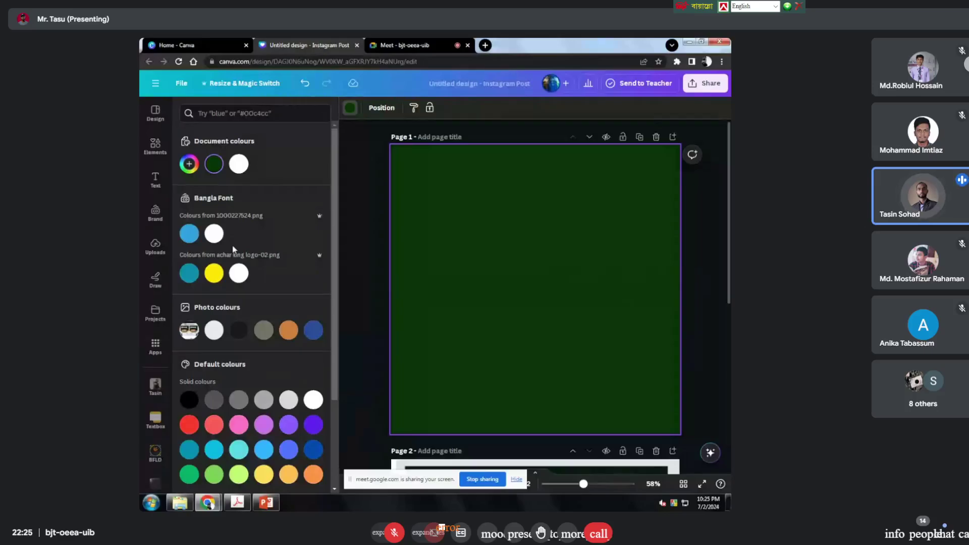
pyautogui.scroll(-2, 249, 273)
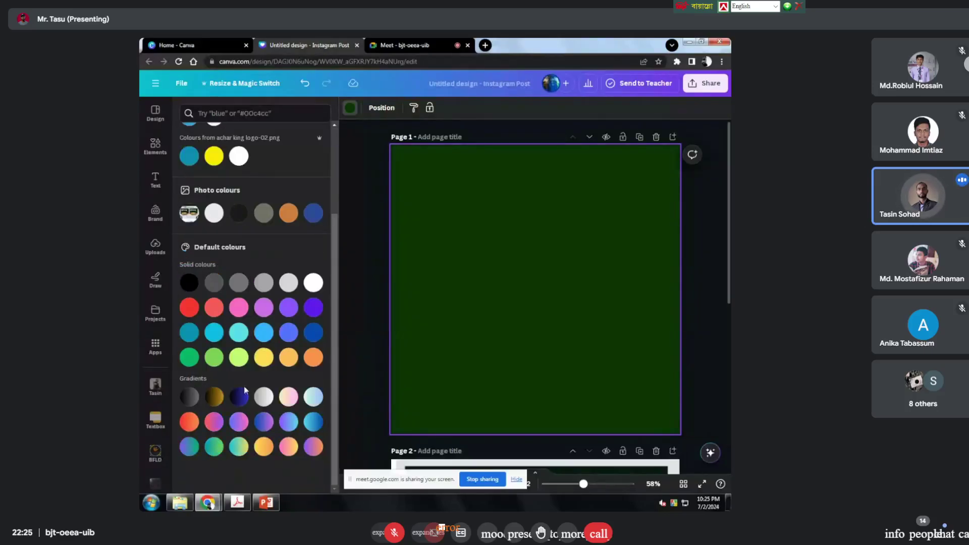
pyautogui.scroll(2, 263, 316)
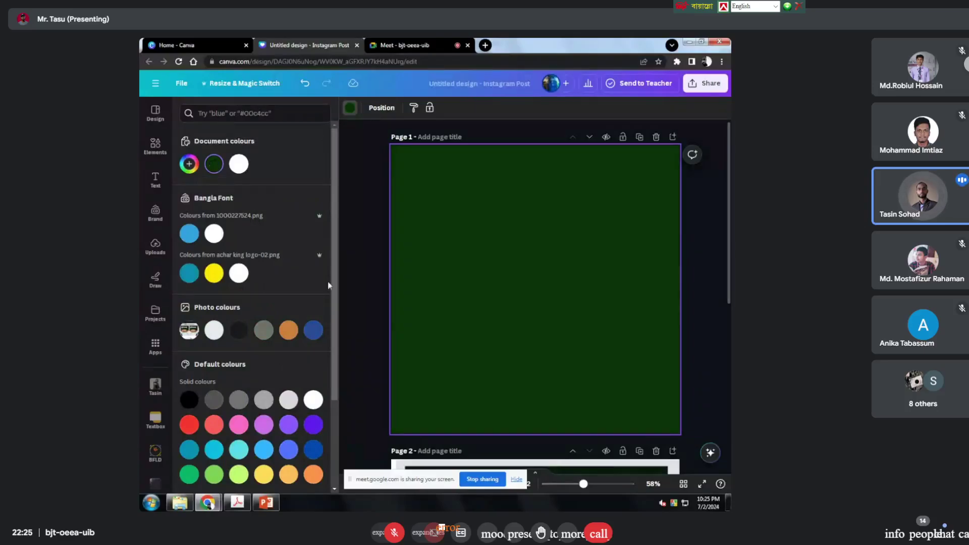
pyautogui.click(214, 165)
pyautogui.hotkey('ctrl', 'c')
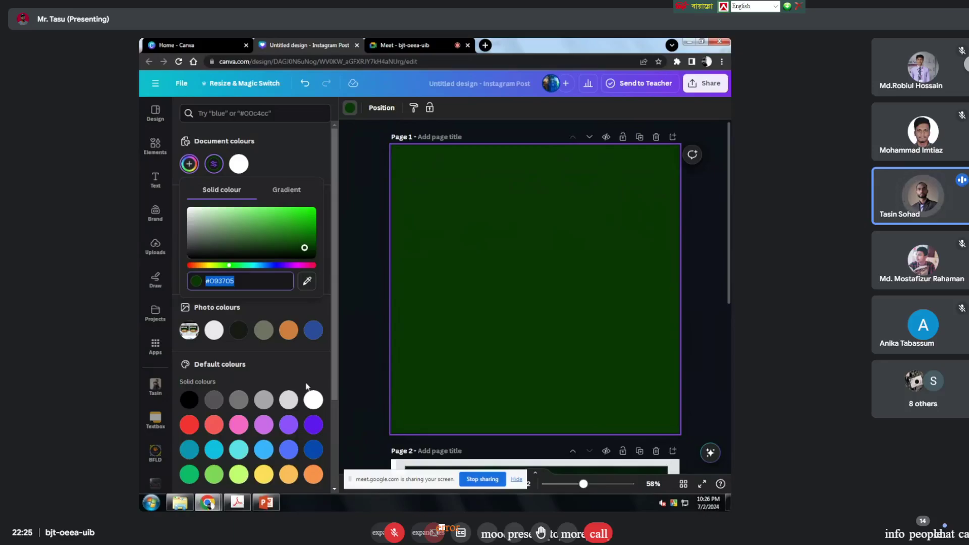
pyautogui.scroll(-3, 306, 387)
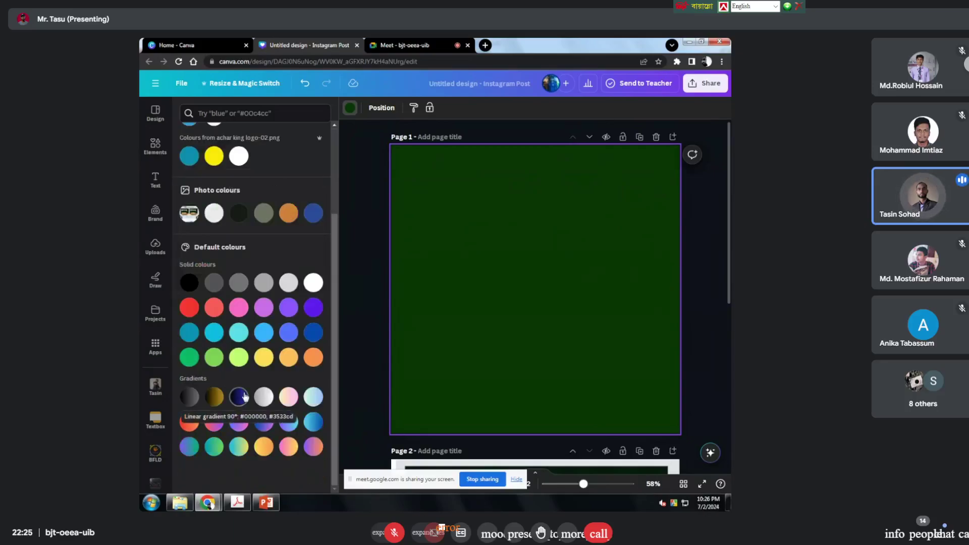
pyautogui.click(238, 396)
pyautogui.click(367, 299)
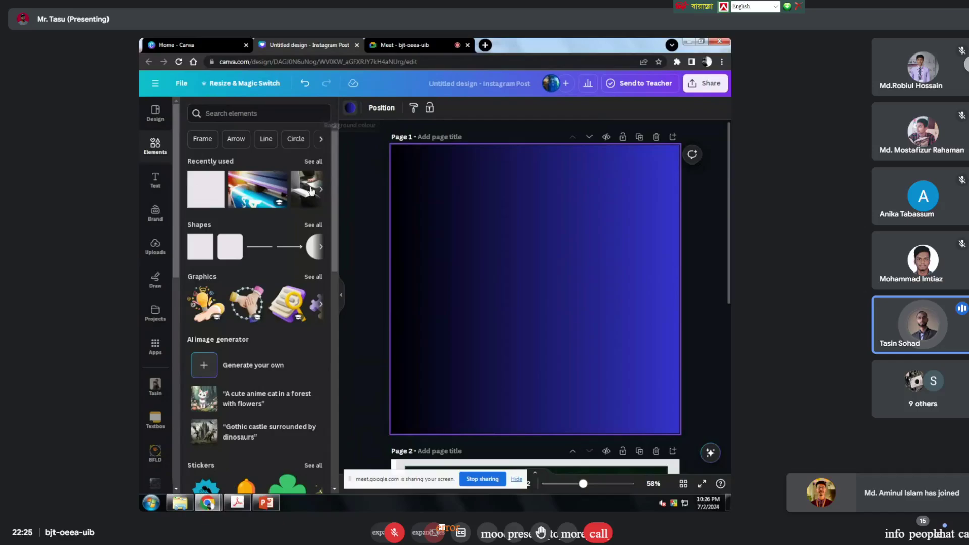
# Step: Remove the extra gradient stops and change the blue stop to #093705 green
pyautogui.click(350, 109)
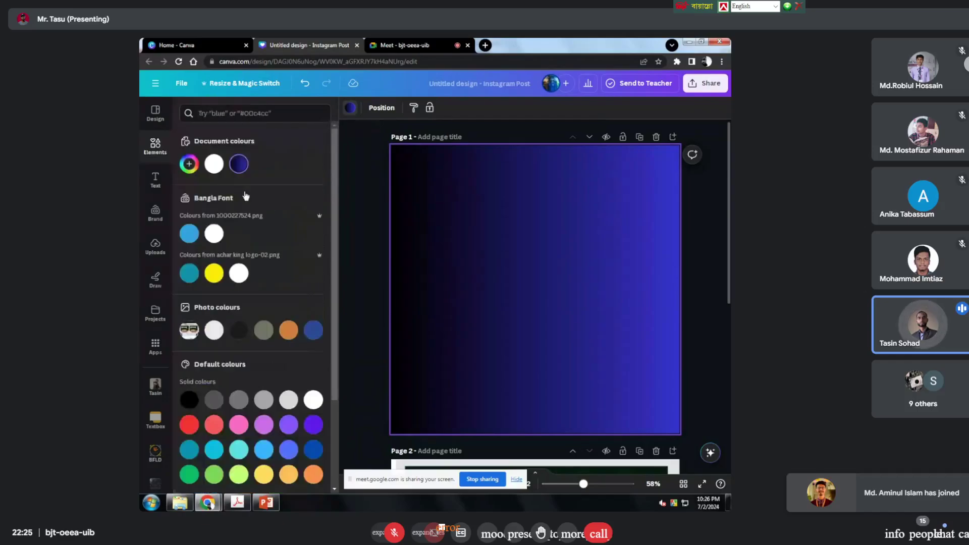
pyautogui.click(239, 165)
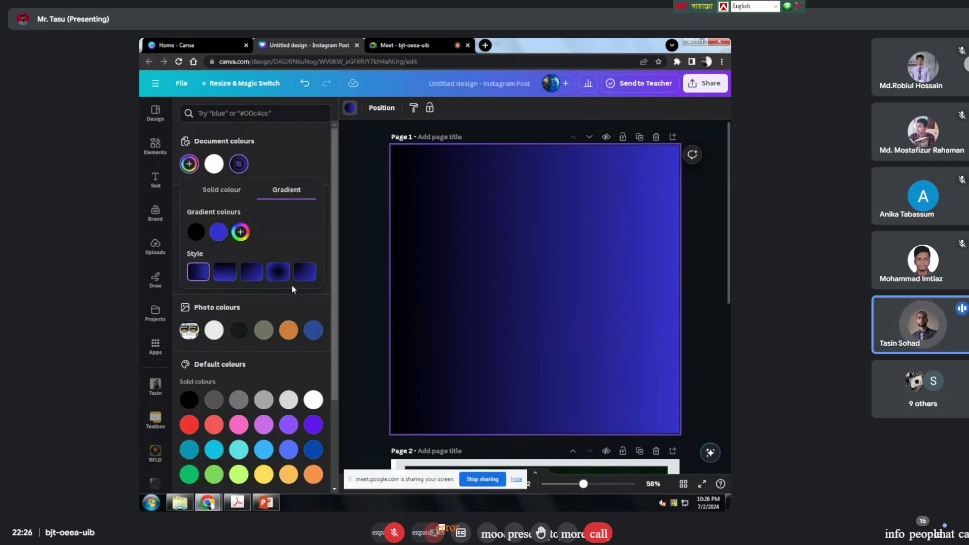
pyautogui.click(241, 233)
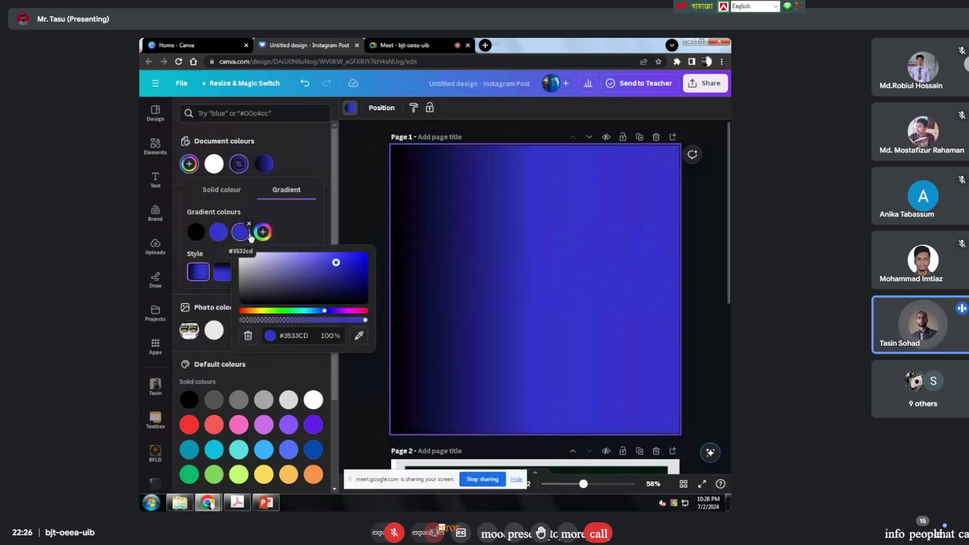
pyautogui.click(262, 232)
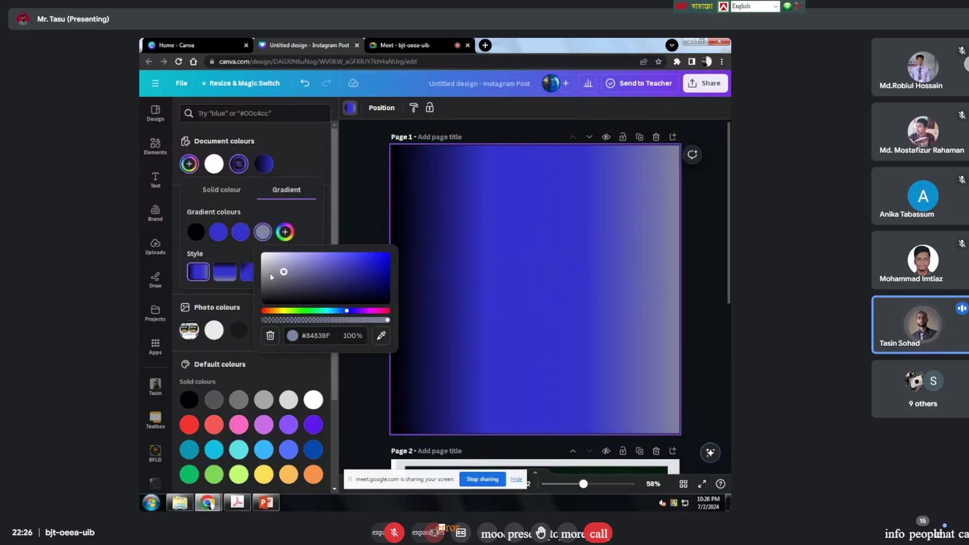
pyautogui.click(342, 280)
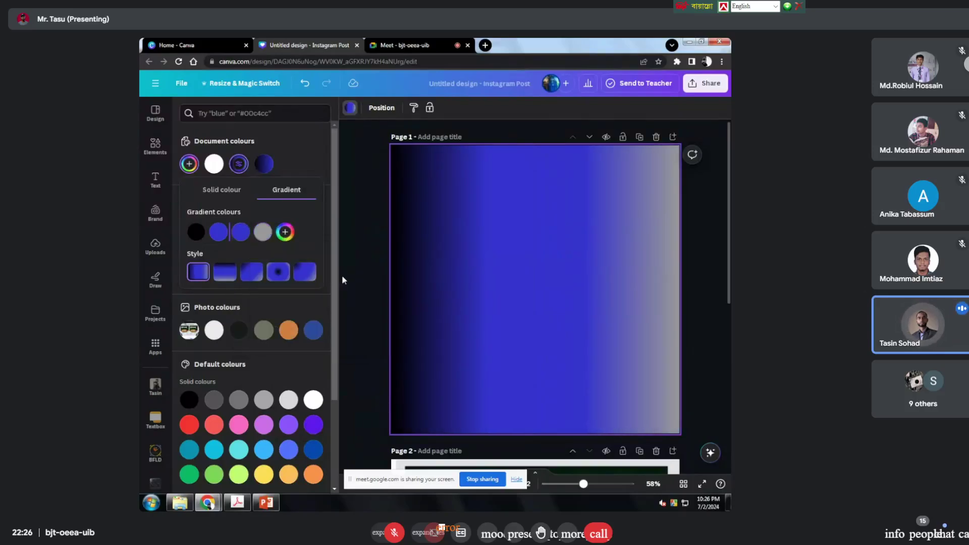
pyautogui.click(266, 237)
pyautogui.click(270, 225)
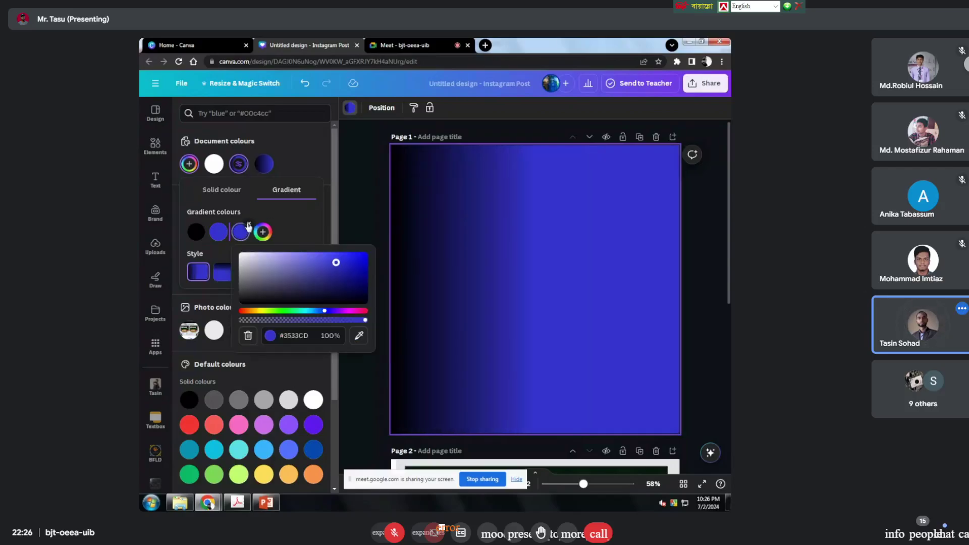
pyautogui.click(248, 225)
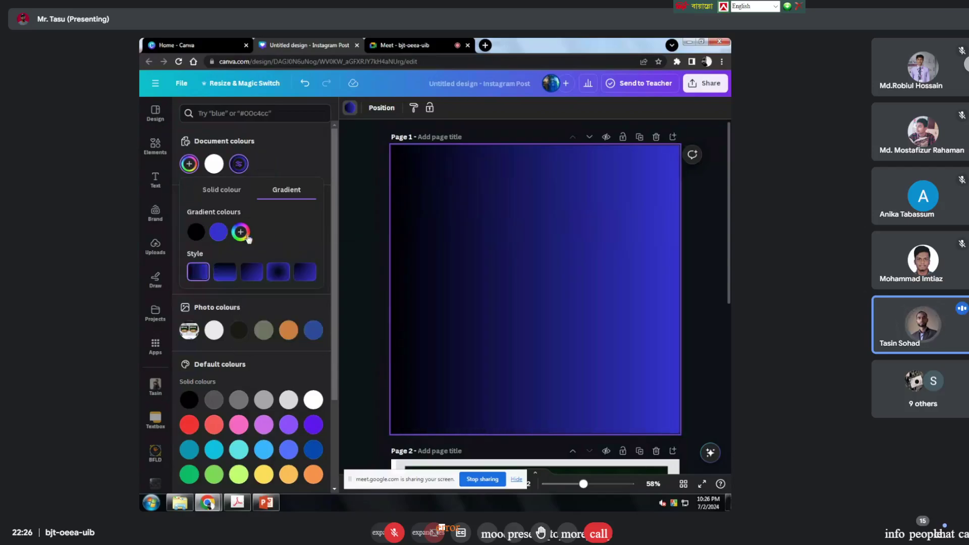
pyautogui.click(219, 233)
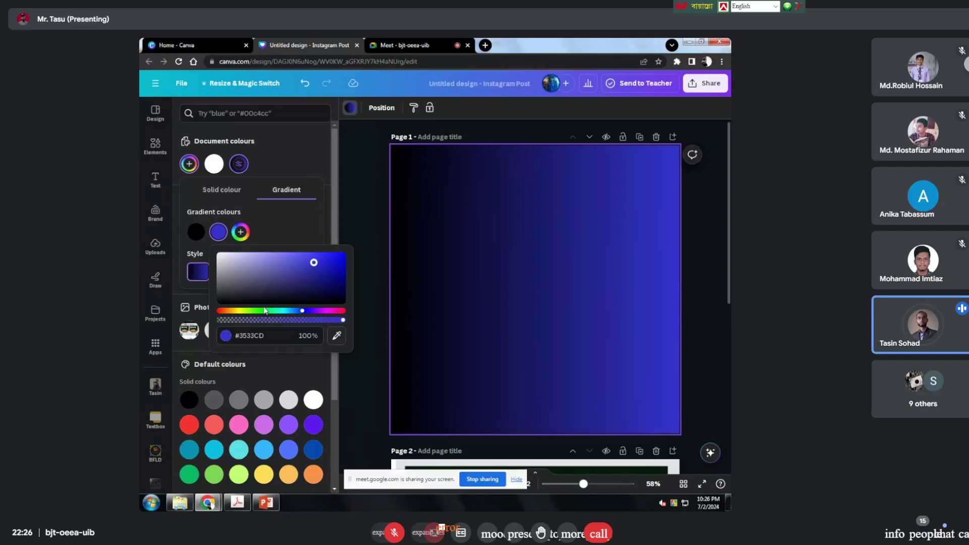
pyautogui.click(256, 333)
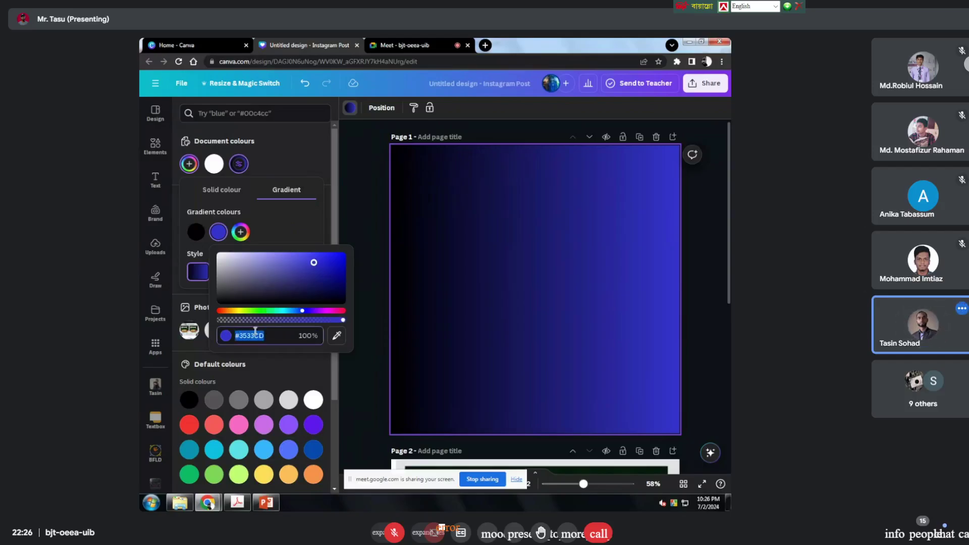
pyautogui.hotkey('ctrl', 'v')
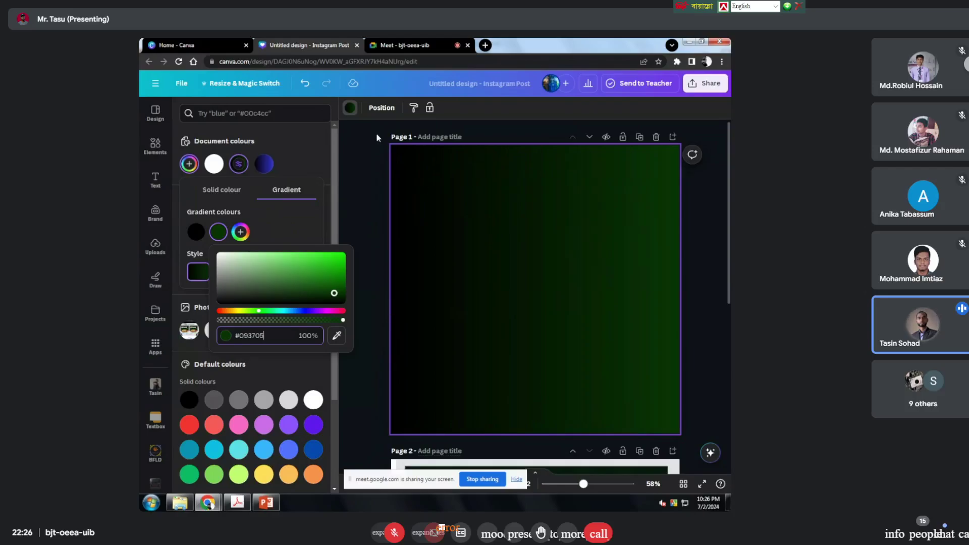
# Step: Make the gradient radial, with green at the centre and black at the edges
pyautogui.click(195, 234)
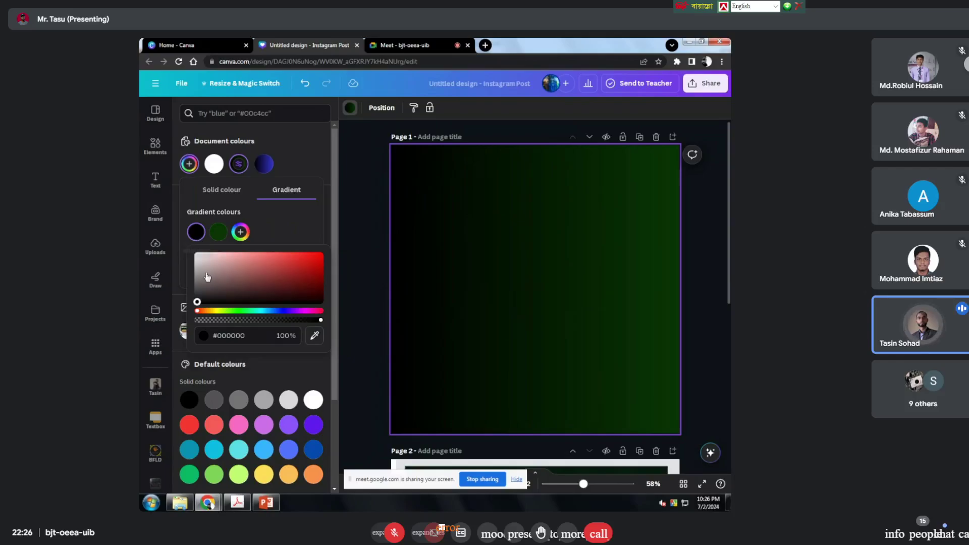
pyautogui.click(296, 234)
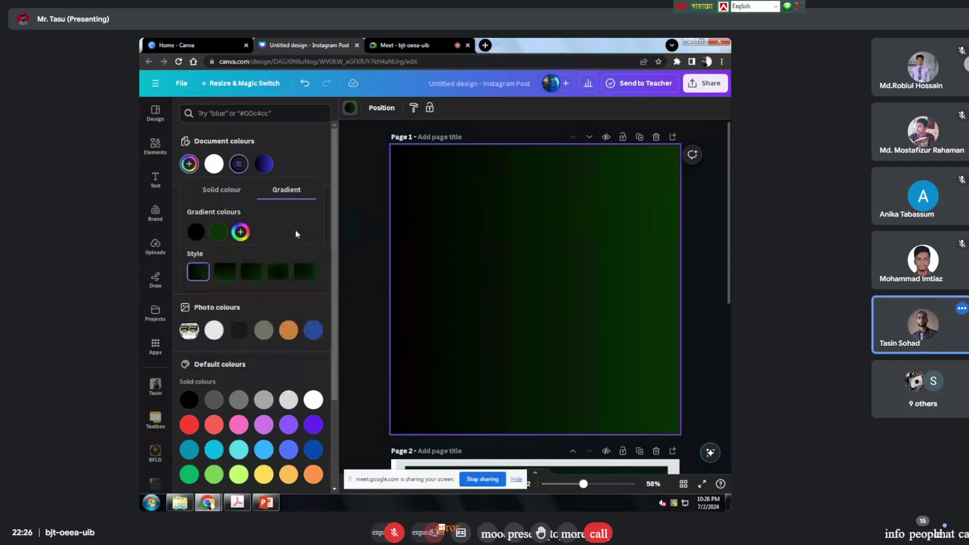
pyautogui.click(277, 275)
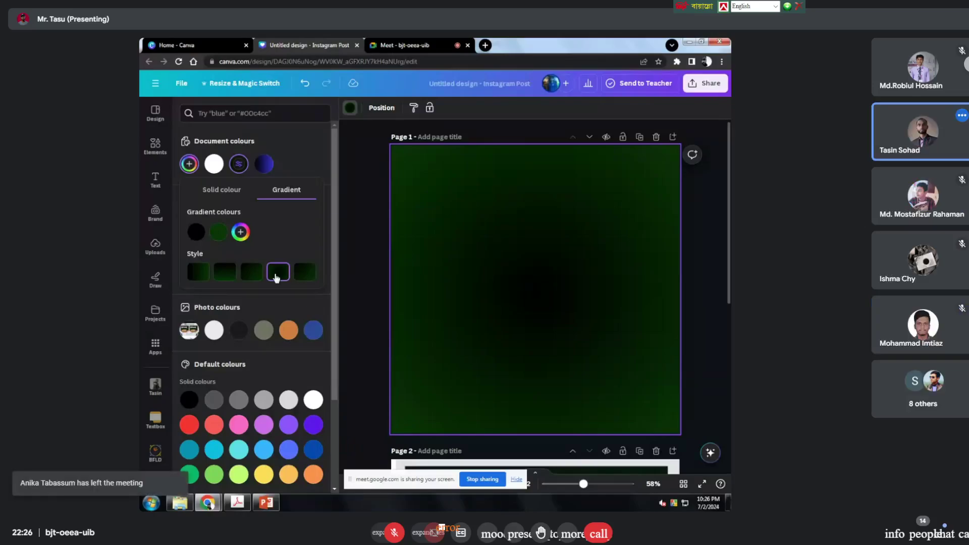
pyautogui.moveTo(218, 233); pyautogui.dragTo(194, 232)
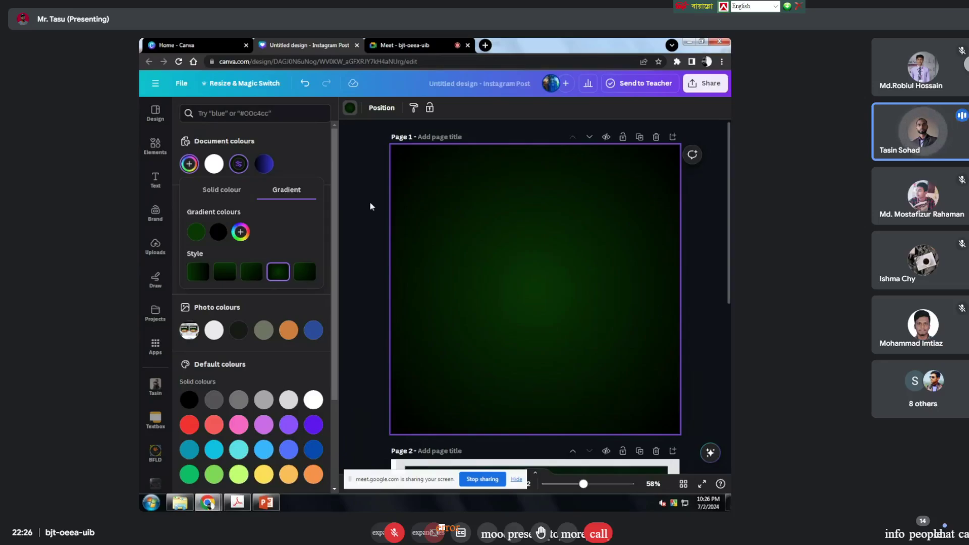
pyautogui.scroll(-5, 440, 298)
# Step: Duplicate Page 1 as a new page
pyautogui.scroll(-2, 451, 294)
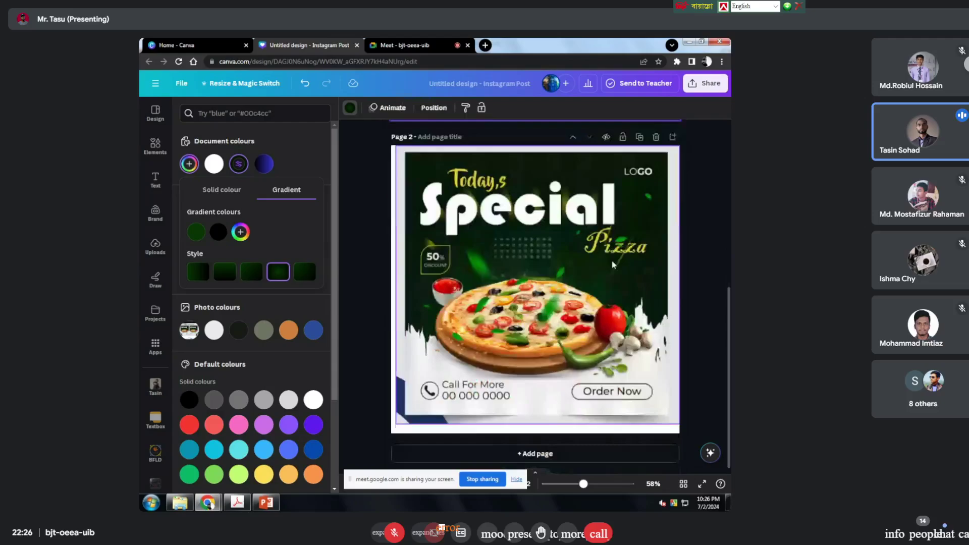
pyautogui.scroll(4, 589, 247)
pyautogui.scroll(2, 589, 247)
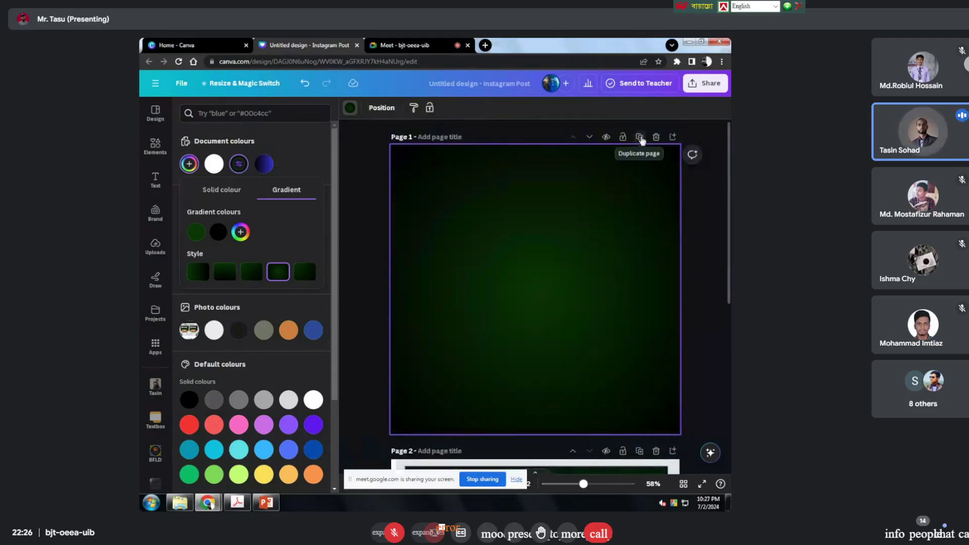
pyautogui.click(639, 137)
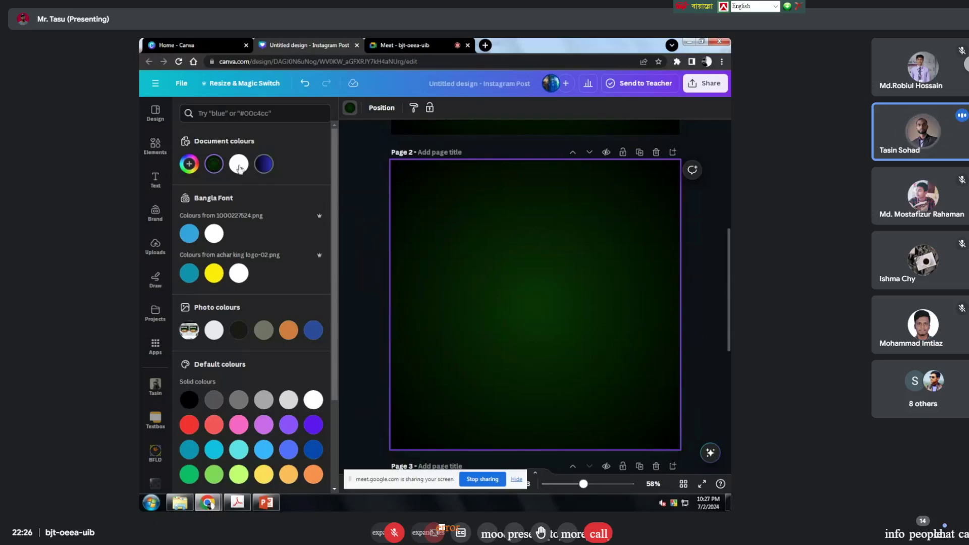
# Step: Give the copied page a solid #093705 dark green background
pyautogui.click(235, 171)
pyautogui.click(237, 168)
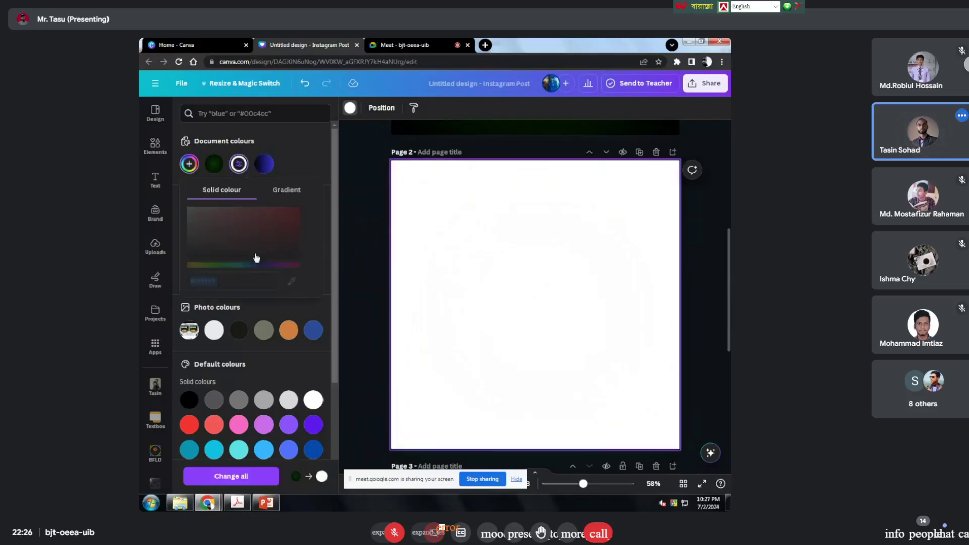
pyautogui.write('#093705')
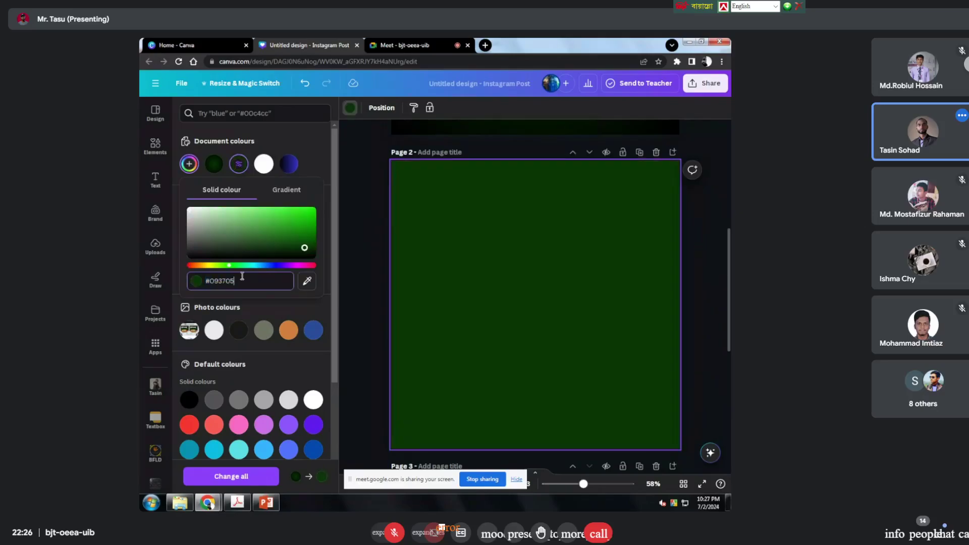
pyautogui.click(698, 273)
pyautogui.scroll(5, 498, 284)
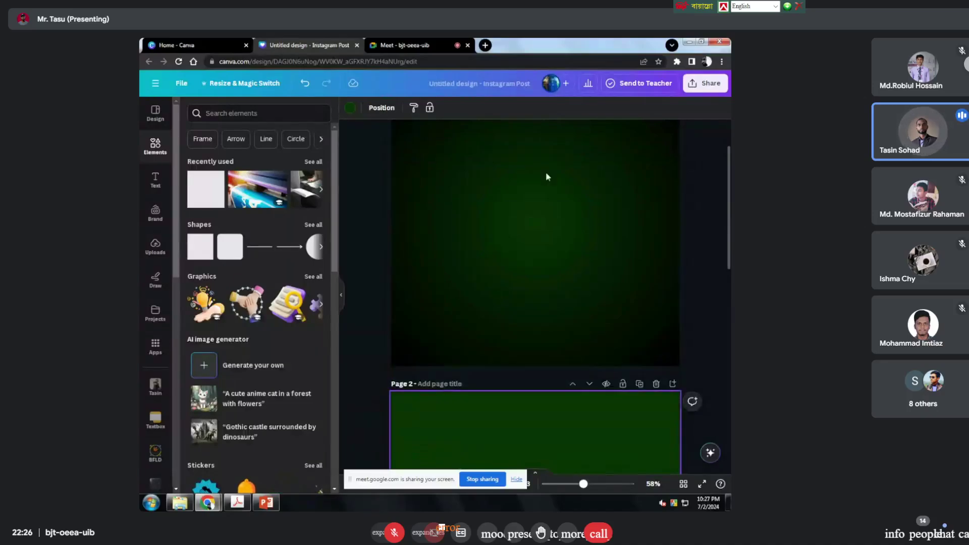
pyautogui.scroll(2, 553, 196)
pyautogui.scroll(-6, 511, 283)
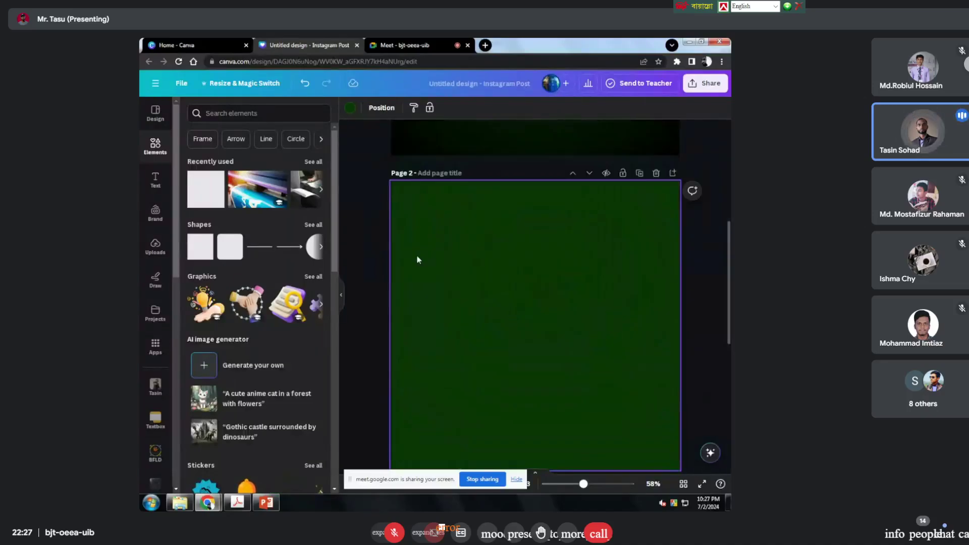
# Step: Search Elements for 'vignette' and drop a vignette graphic onto Page 2
pyautogui.click(225, 113)
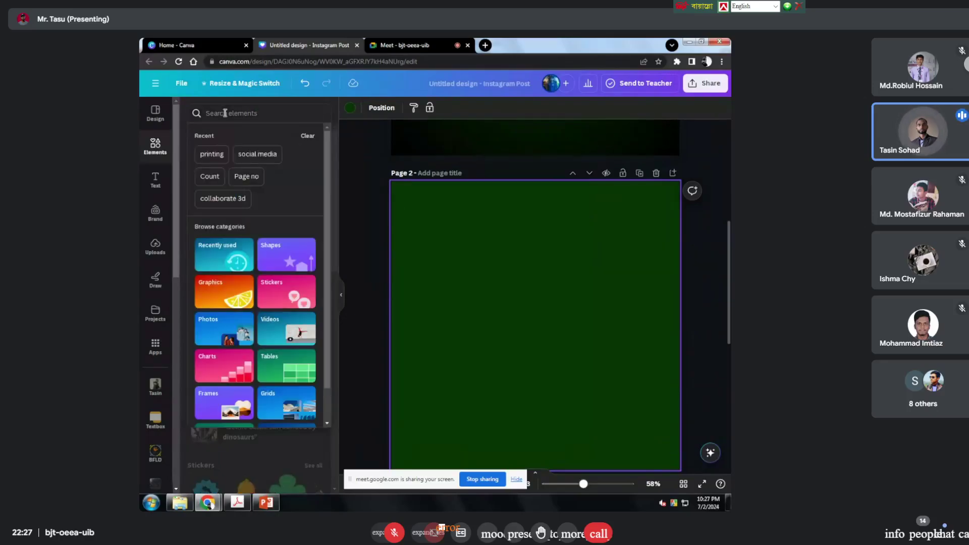
pyautogui.write('vign')
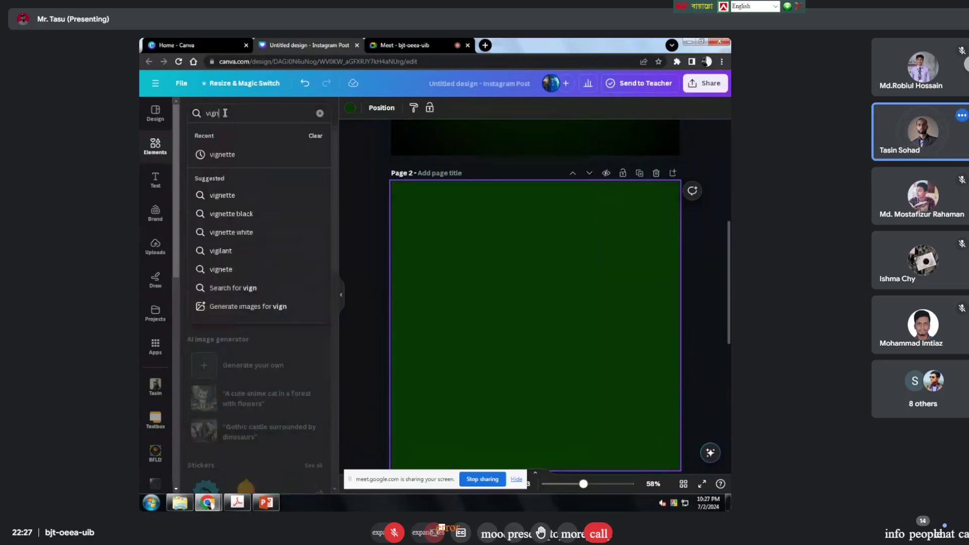
pyautogui.write('i')
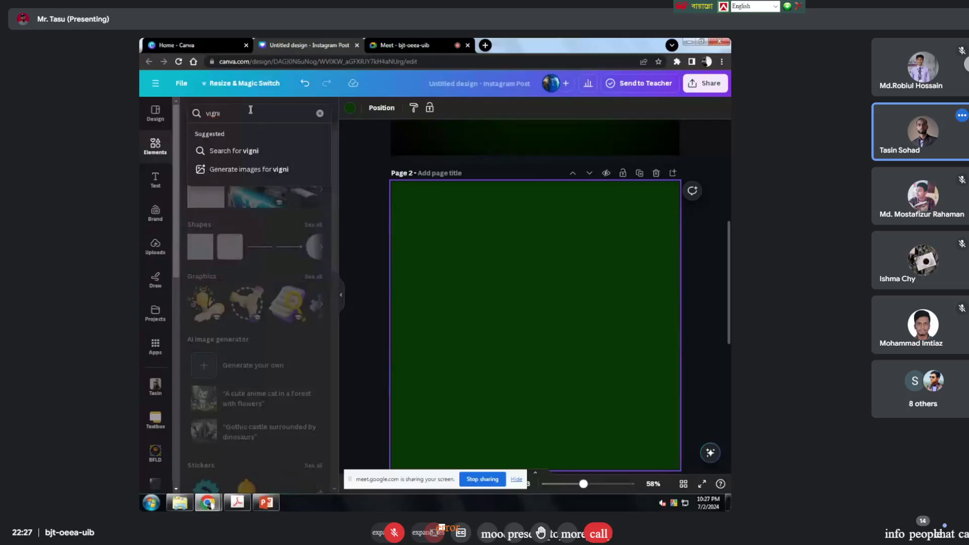
pyautogui.press('BackSpace')
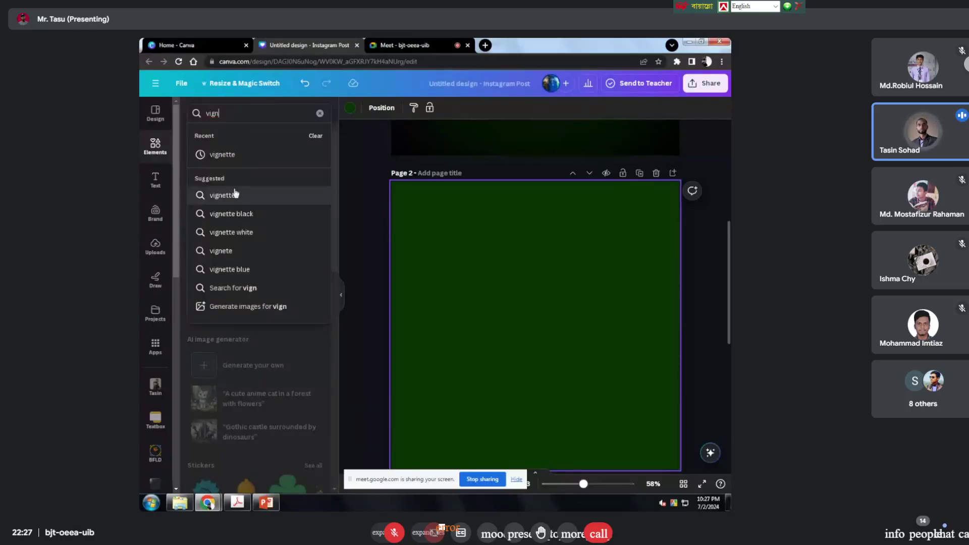
pyautogui.click(248, 154)
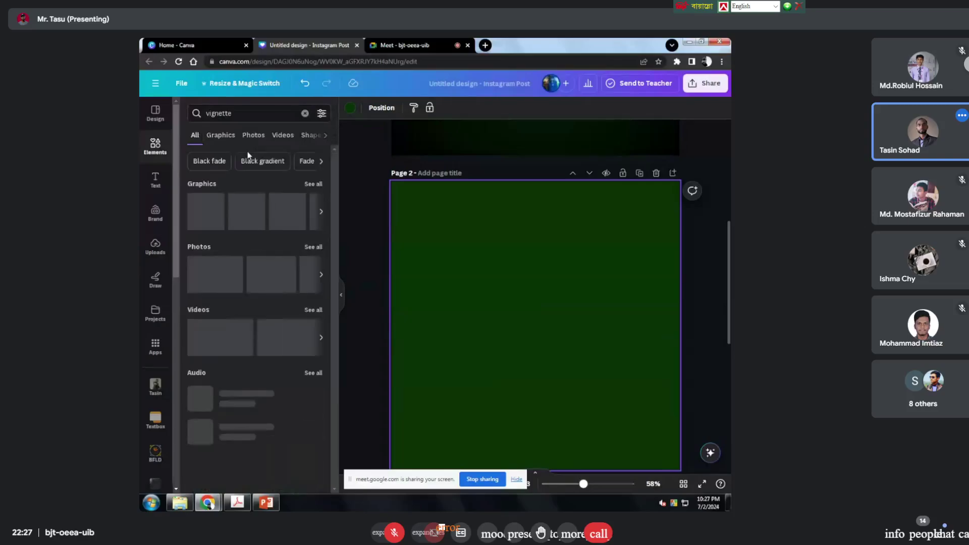
pyautogui.moveTo(210, 218); pyautogui.dragTo(442, 167)
# Step: Stretch and position the vignette so it covers all of Page 2
pyautogui.moveTo(534, 258); pyautogui.dragTo(476, 262)
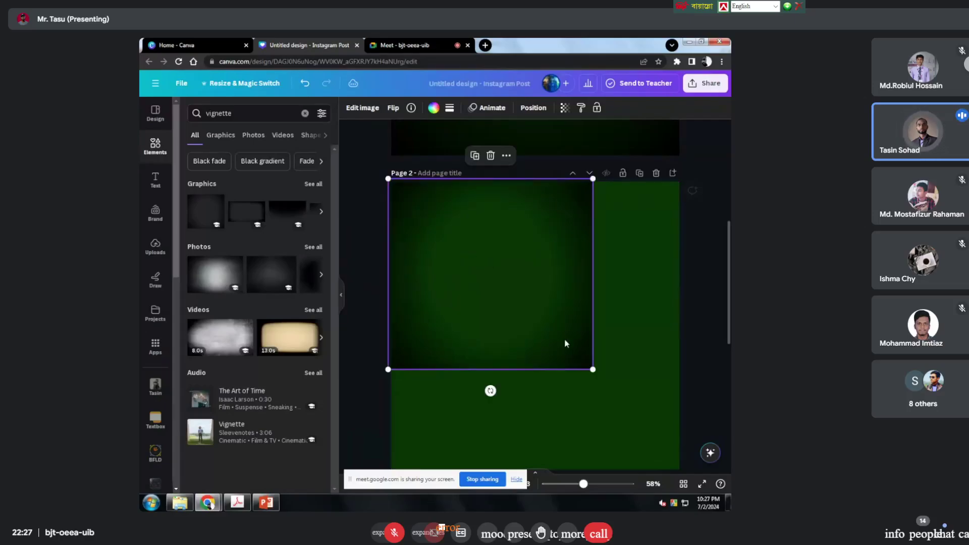
pyautogui.moveTo(592, 382); pyautogui.dragTo(677, 479)
pyautogui.scroll(-3, 672, 455)
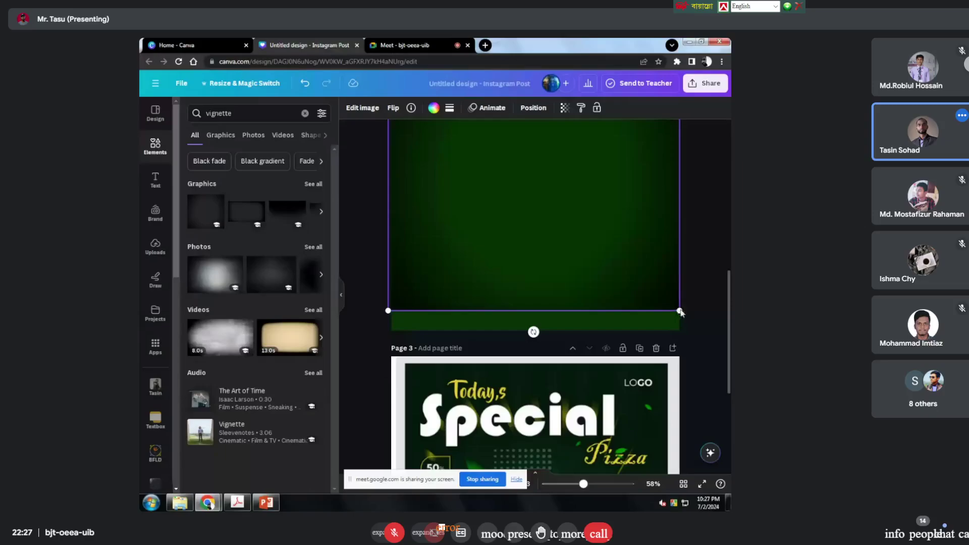
pyautogui.moveTo(562, 264); pyautogui.dragTo(561, 279)
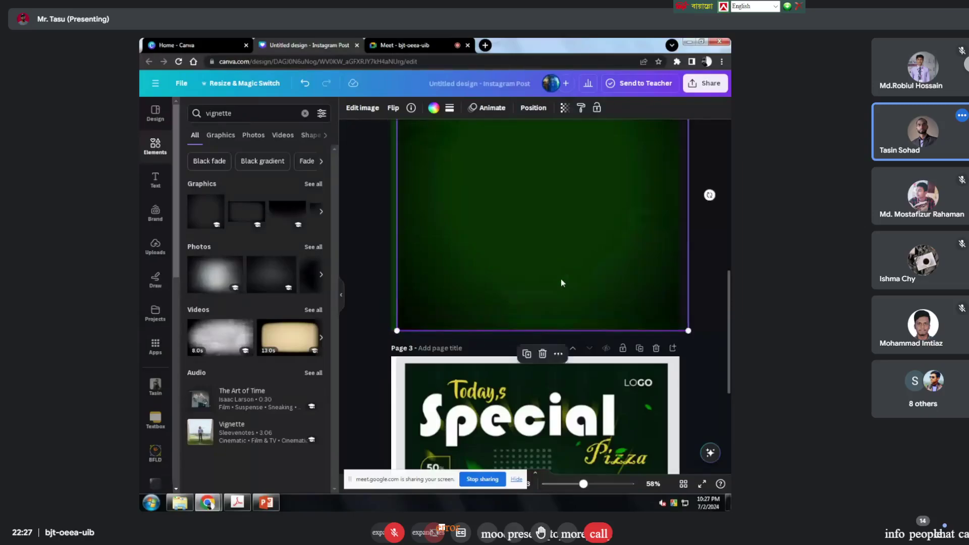
pyautogui.scroll(2, 498, 286)
pyautogui.moveTo(396, 149); pyautogui.dragTo(364, 121)
pyautogui.moveTo(526, 262); pyautogui.dragTo(528, 267)
pyautogui.click(703, 229)
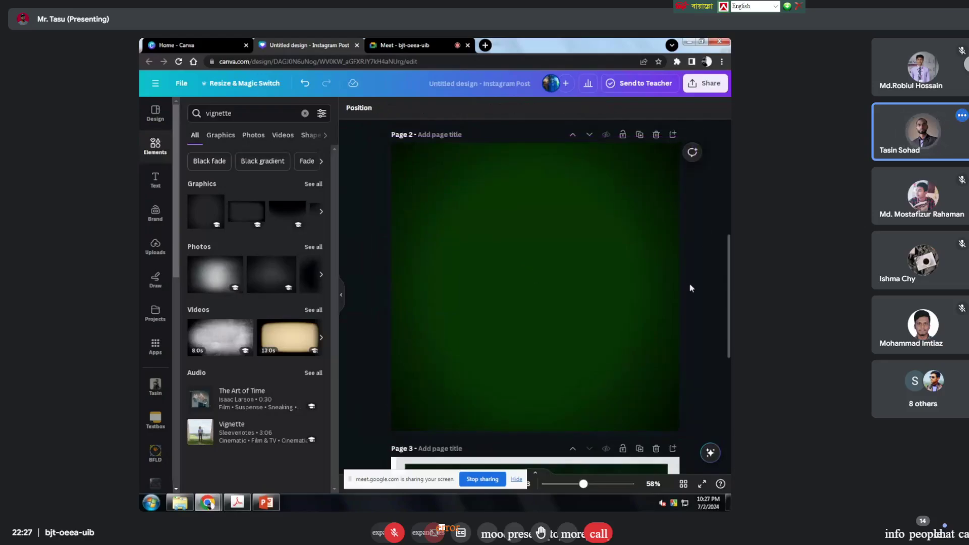
pyautogui.scroll(6, 677, 303)
pyautogui.scroll(-6, 529, 281)
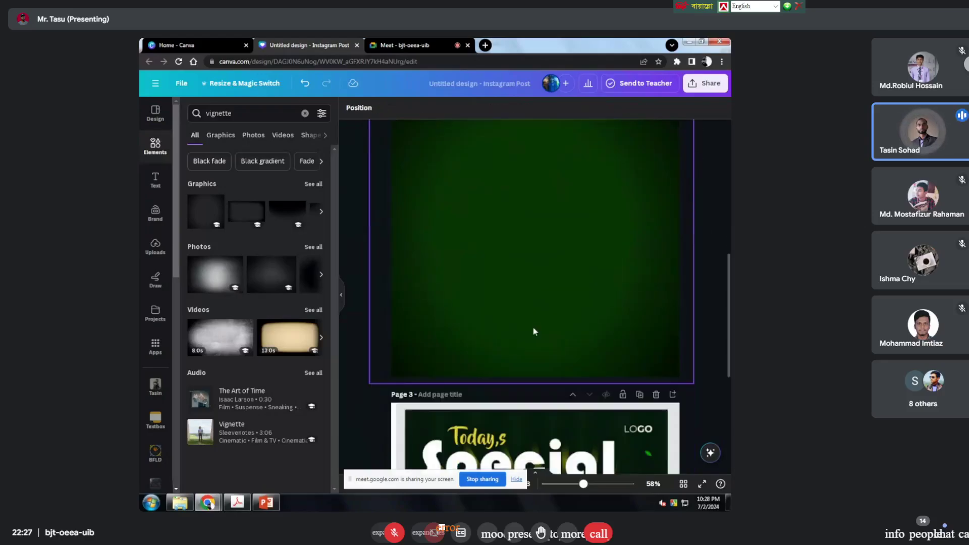
pyautogui.scroll(3, 533, 331)
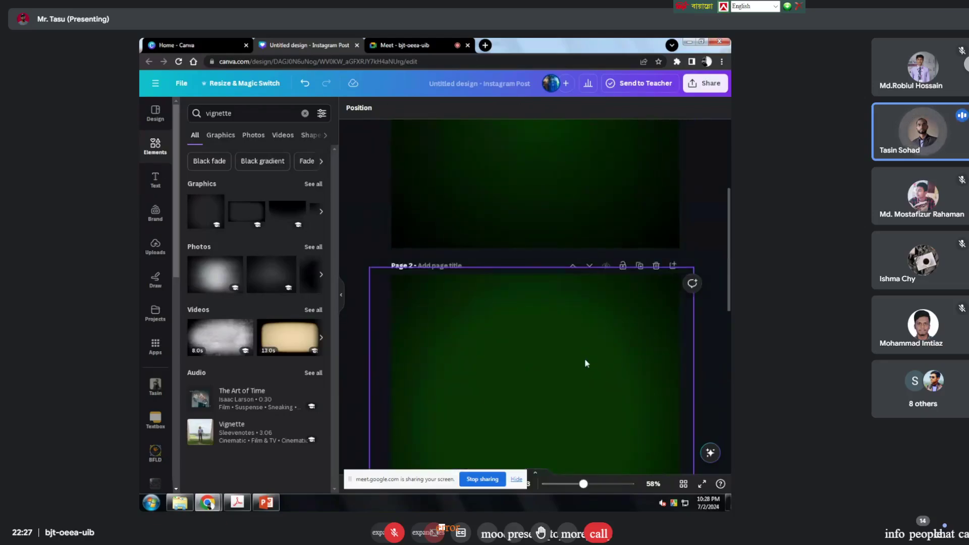
# Step: Delete the extra green page from the design
pyautogui.click(613, 344)
pyautogui.click(680, 256)
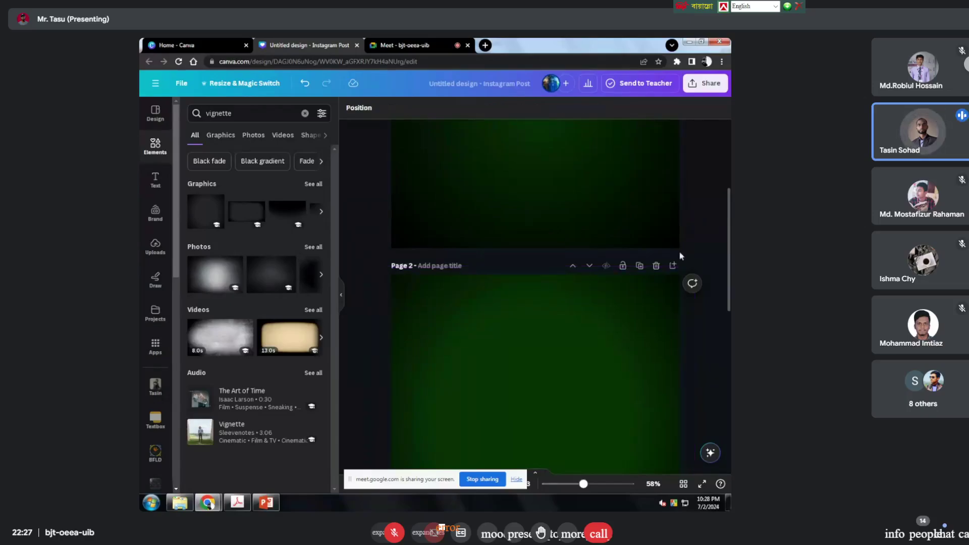
pyautogui.click(656, 265)
pyautogui.scroll(-3, 590, 347)
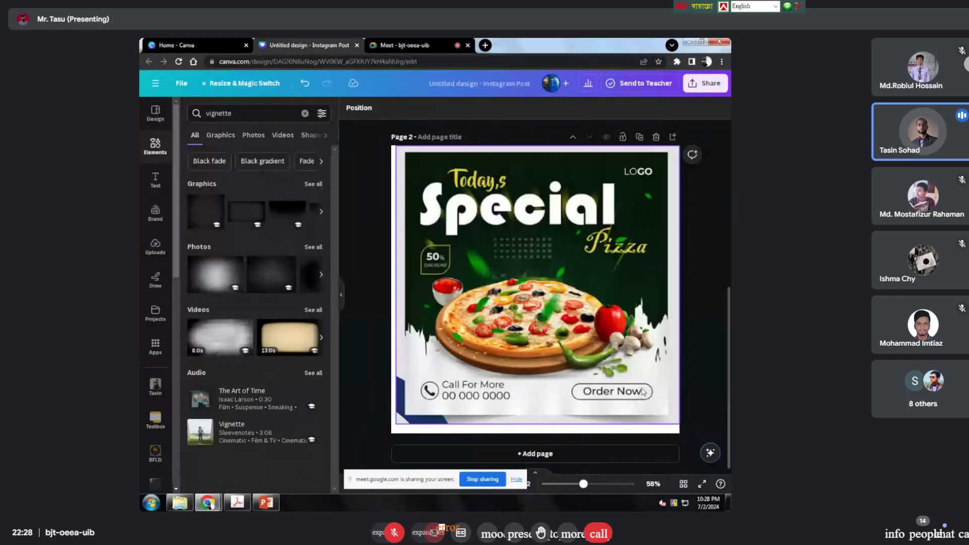
# Step: Scroll through the two remaining pages to review the design
pyautogui.scroll(3, 641, 399)
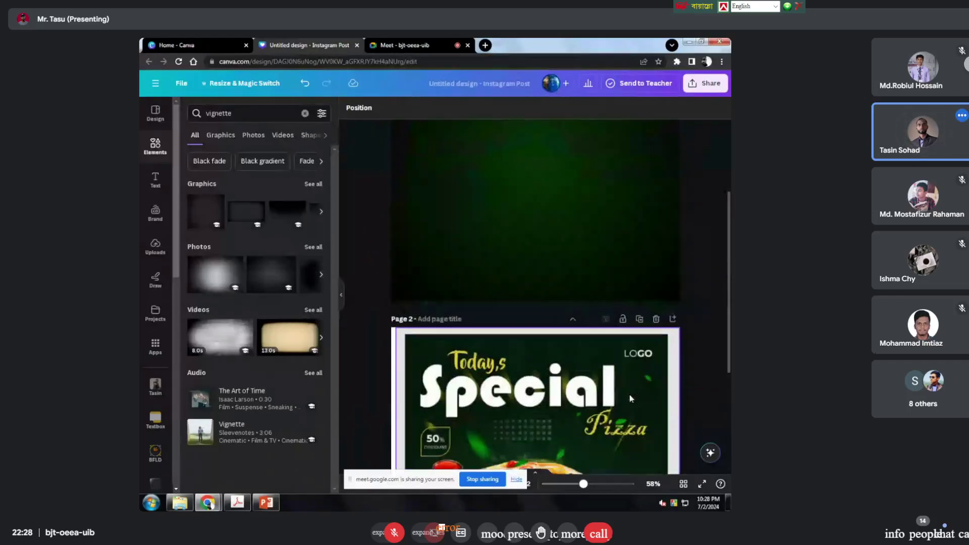
pyautogui.scroll(-1, 631, 399)
pyautogui.scroll(-1, 559, 277)
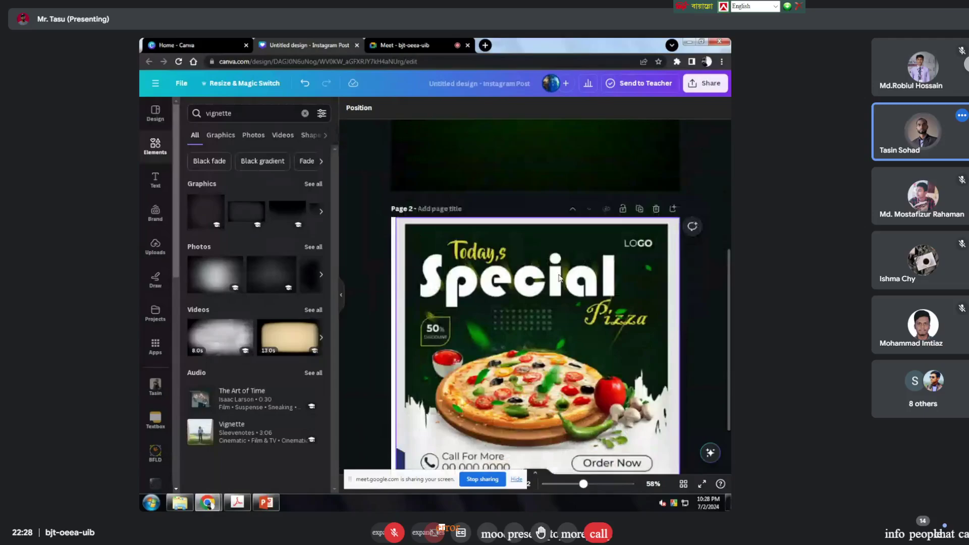
pyautogui.scroll(4, 559, 277)
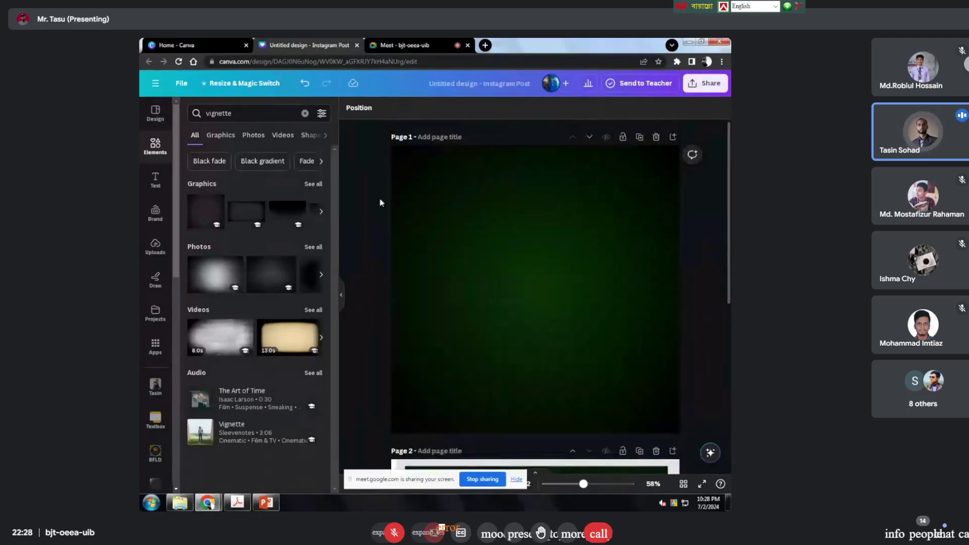
pyautogui.scroll(-2, 504, 169)
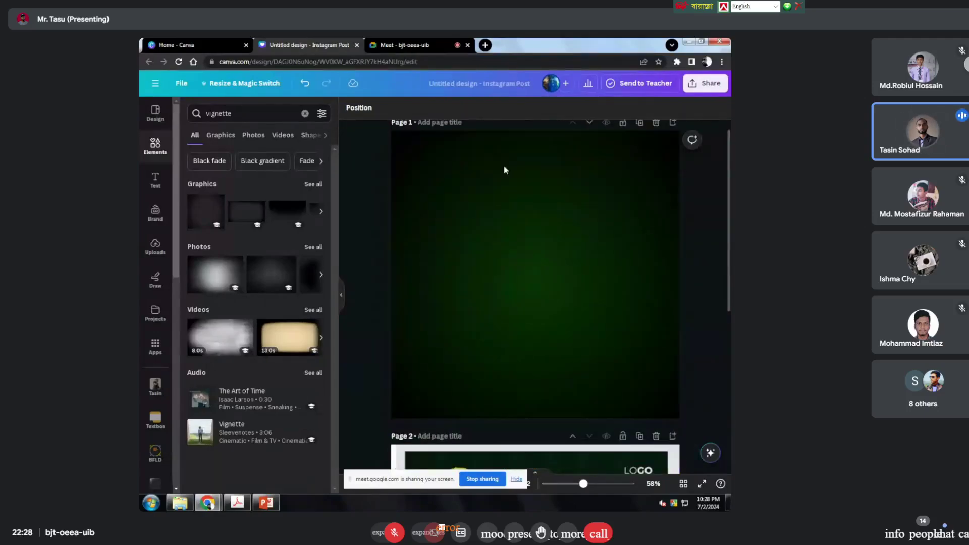
pyautogui.scroll(-3, 511, 180)
pyautogui.scroll(4, 598, 365)
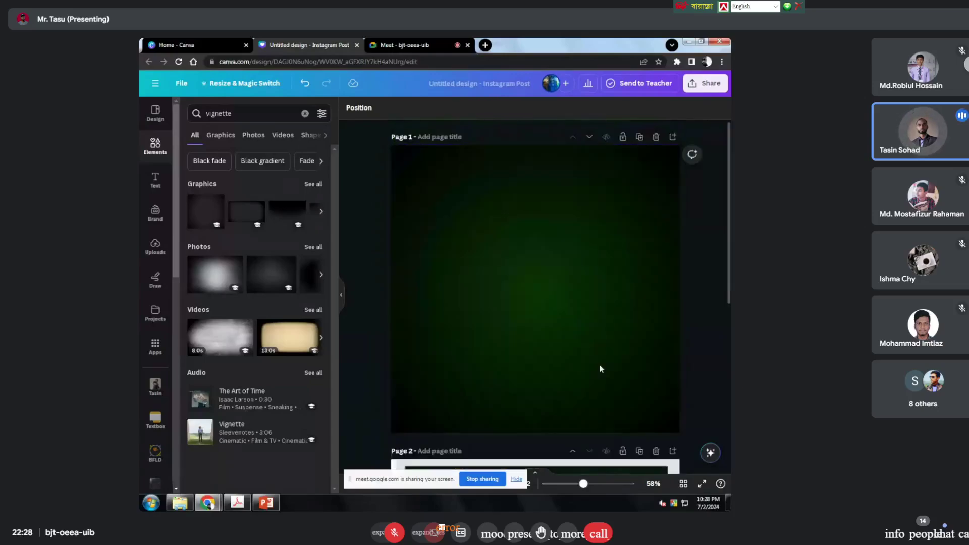
pyautogui.scroll(-3, 486, 284)
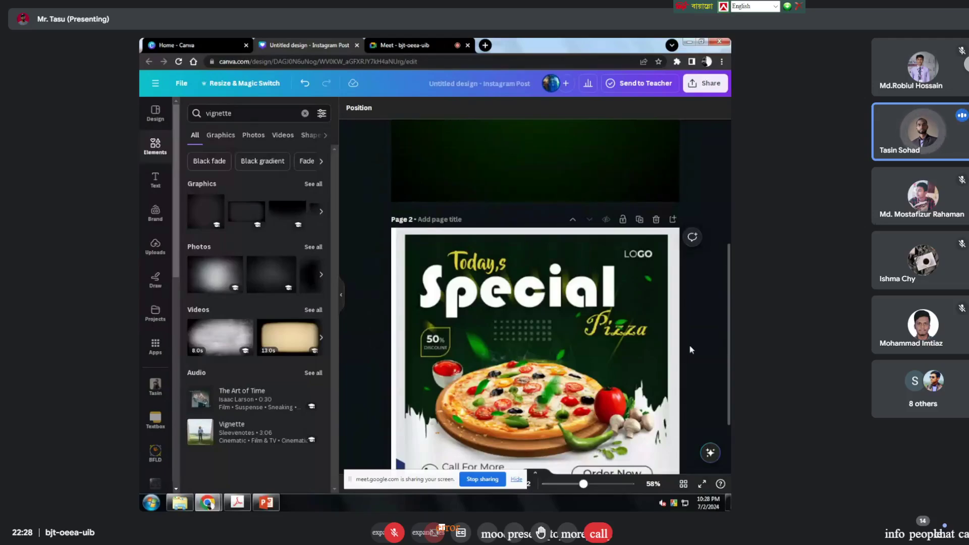
pyautogui.scroll(4, 523, 283)
pyautogui.scroll(-5, 523, 283)
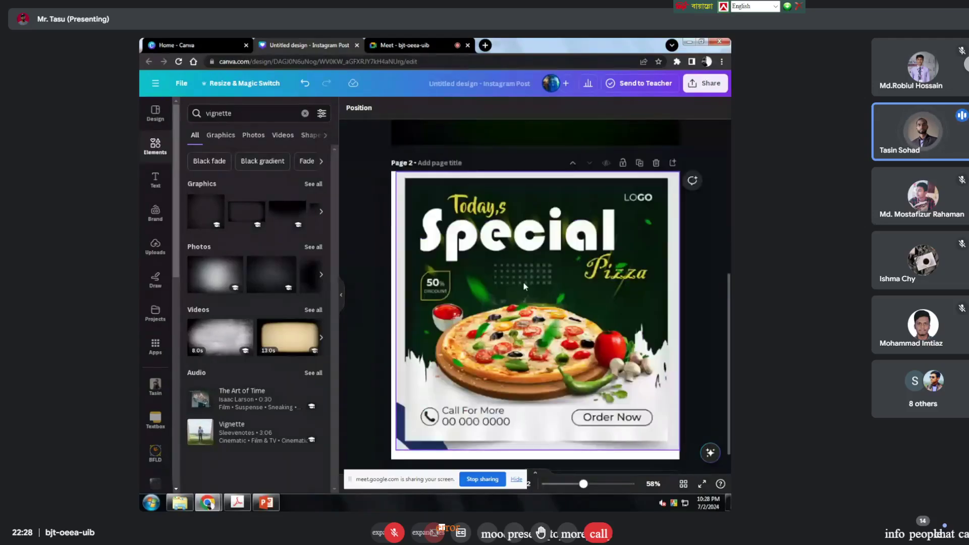
pyautogui.scroll(-1, 524, 287)
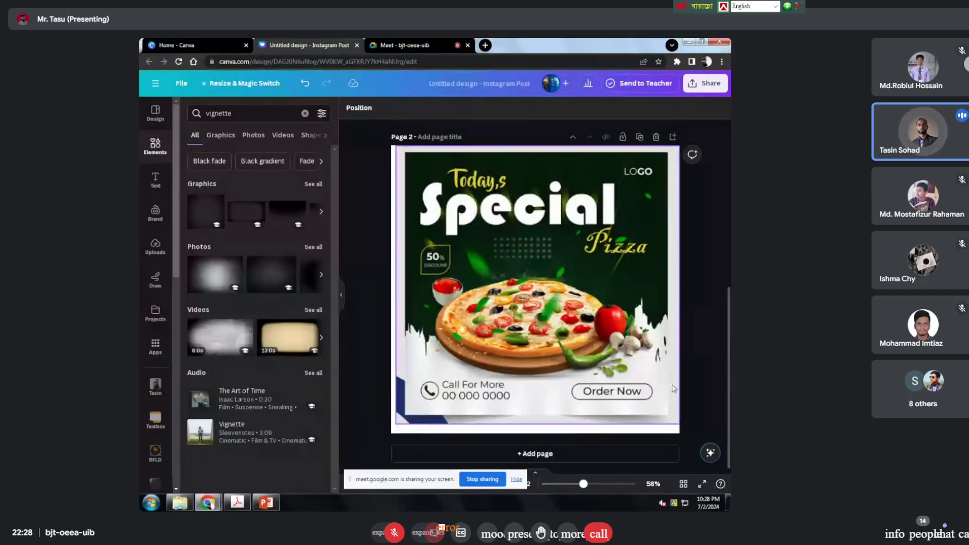
pyautogui.scroll(3, 598, 398)
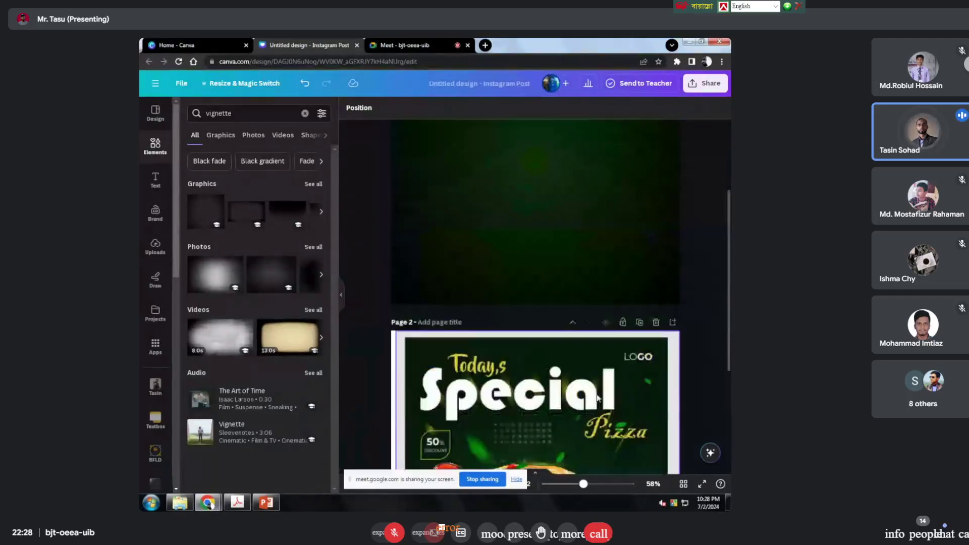
pyautogui.scroll(-3, 598, 398)
pyautogui.scroll(4, 598, 398)
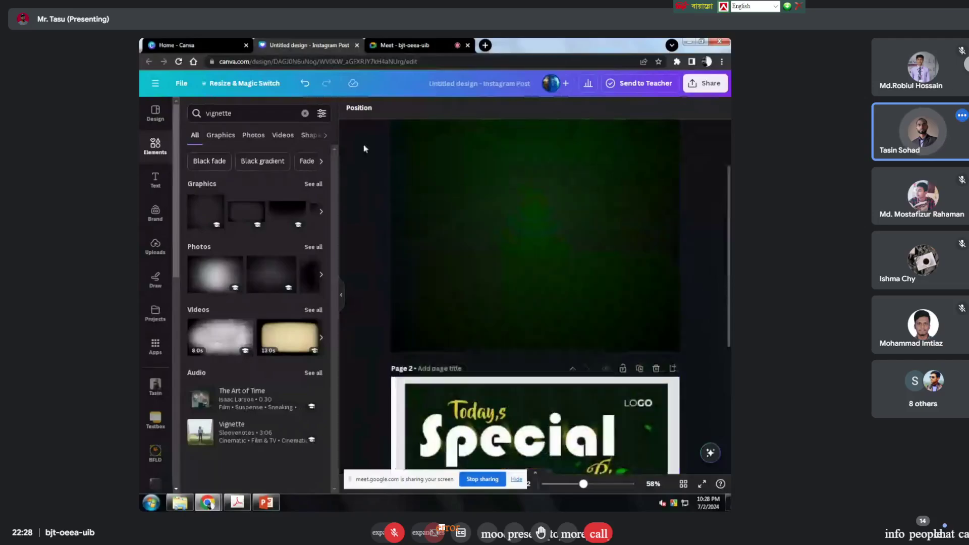
# Step: Search Elements for 'ripped paper' and list all its Graphics results
pyautogui.click(305, 114)
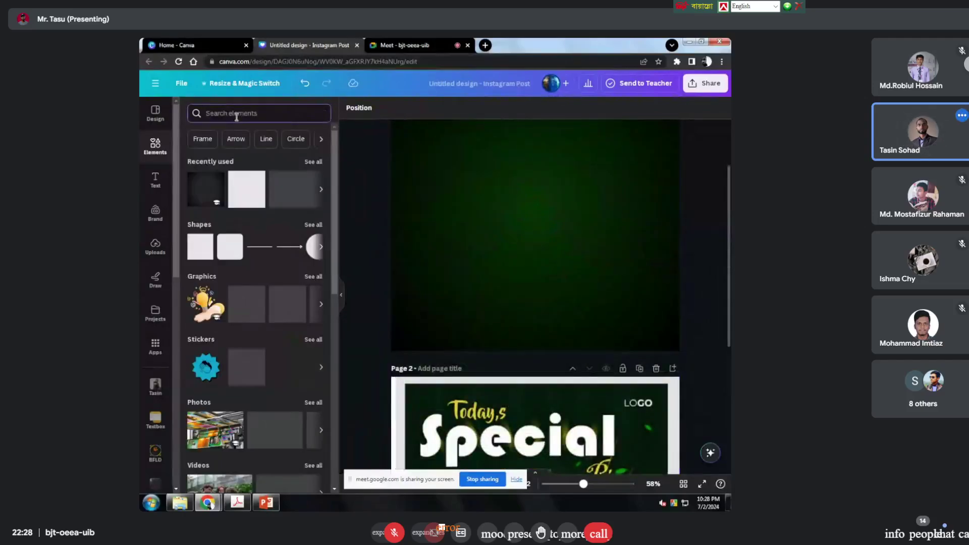
pyautogui.write('paper')
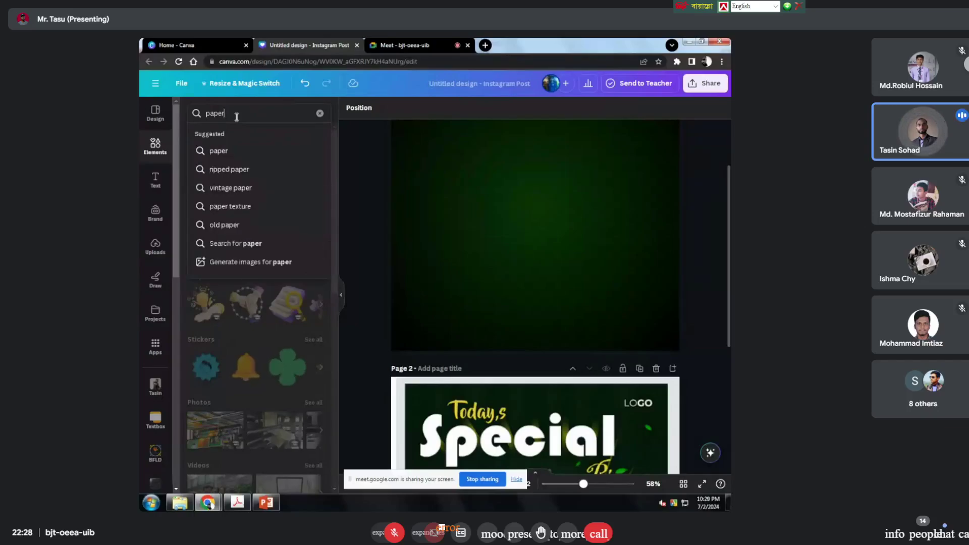
pyautogui.click(240, 170)
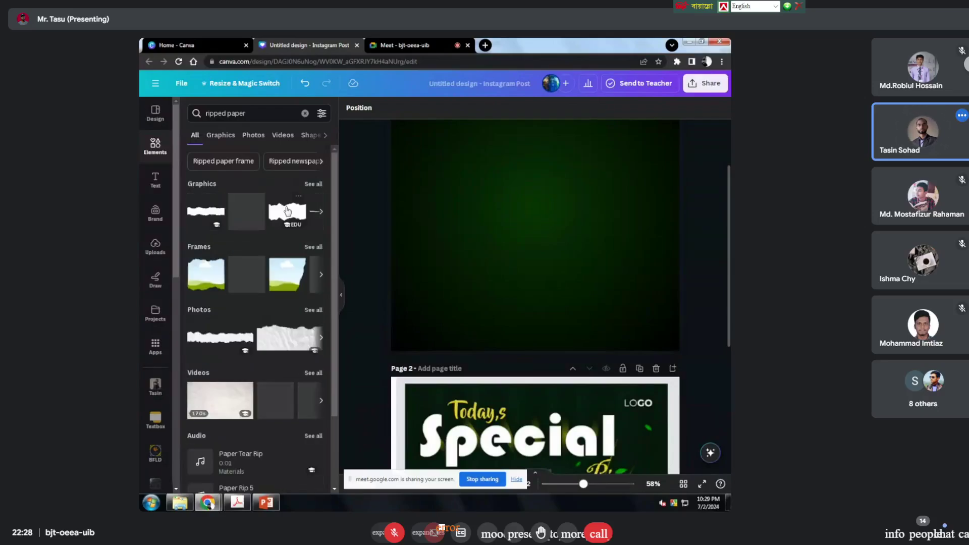
pyautogui.click(313, 184)
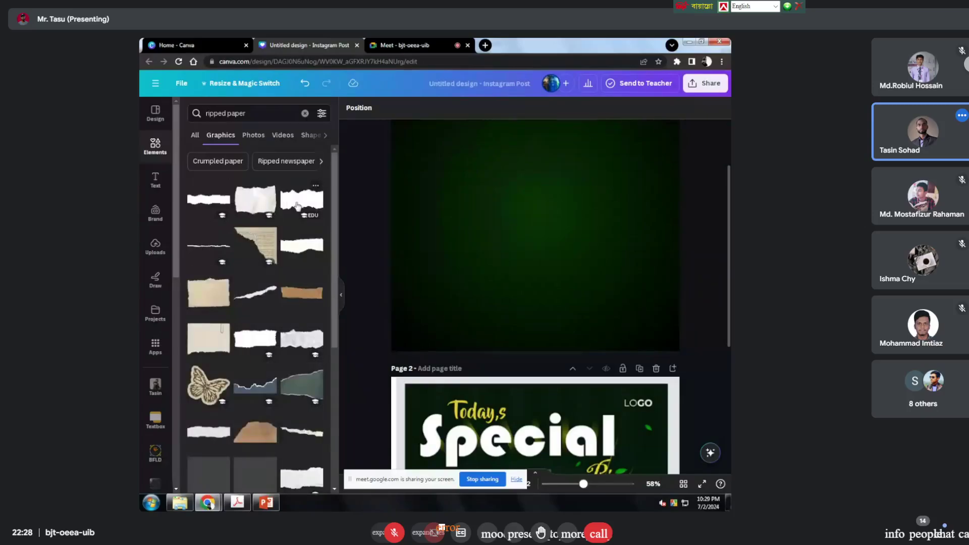
pyautogui.scroll(-4, 293, 212)
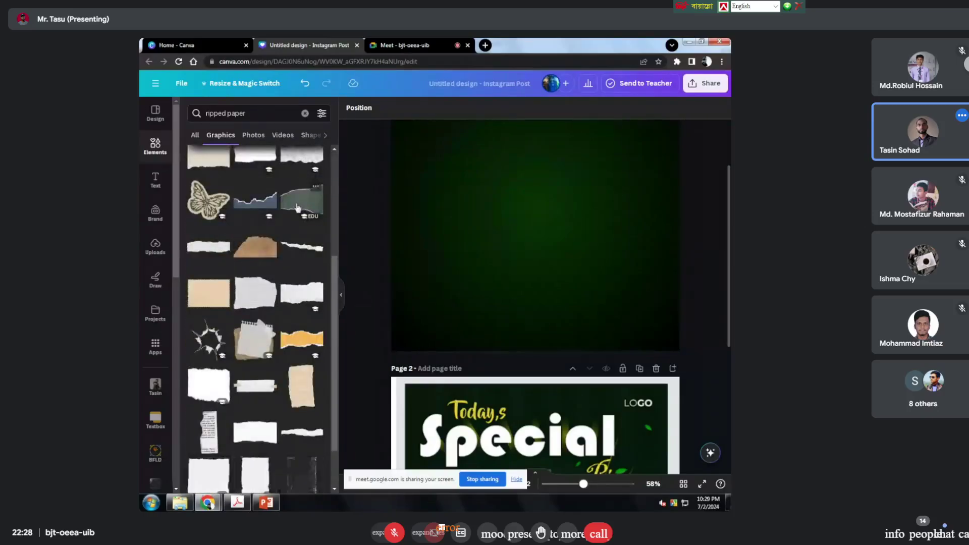
pyautogui.scroll(-1, 298, 208)
pyautogui.scroll(-5, 297, 209)
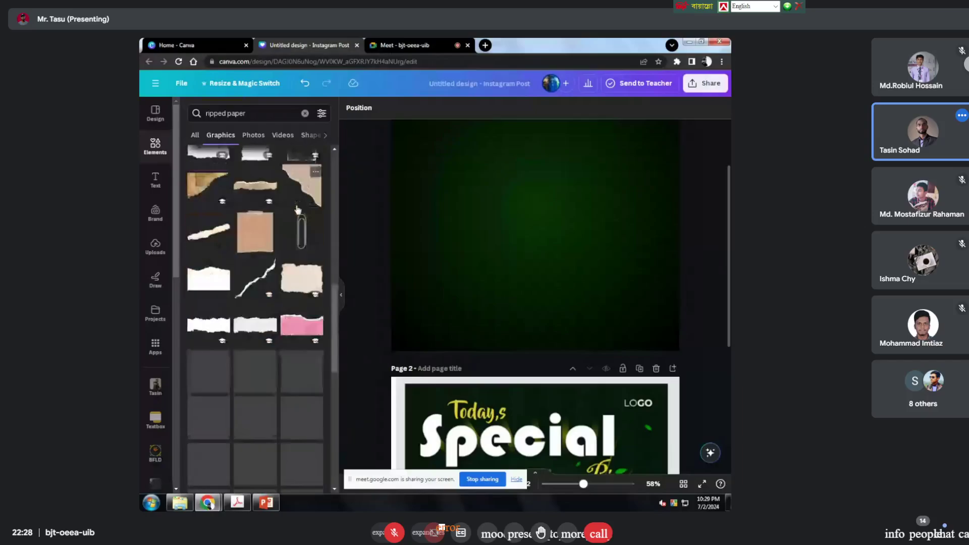
pyautogui.scroll(-3, 298, 211)
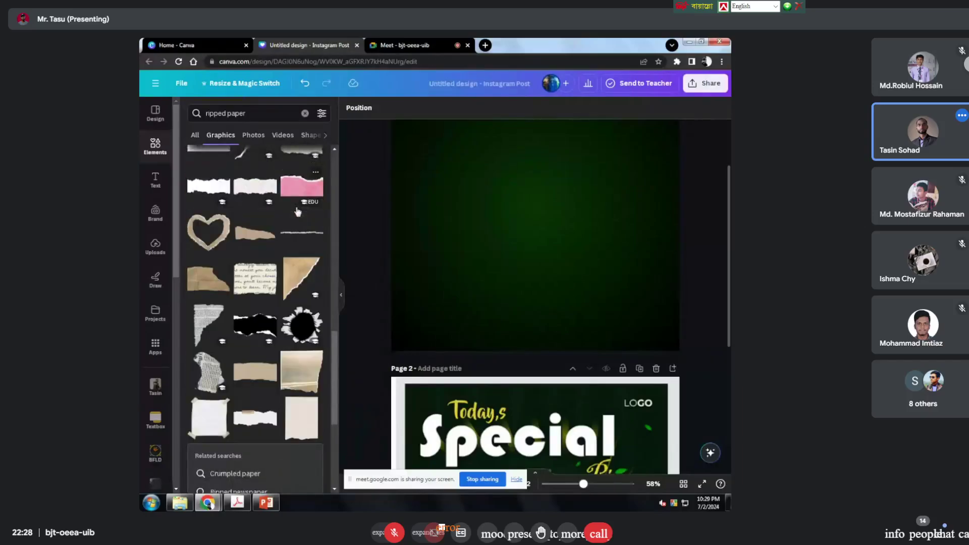
pyautogui.scroll(-2, 298, 212)
pyautogui.scroll(10, 297, 211)
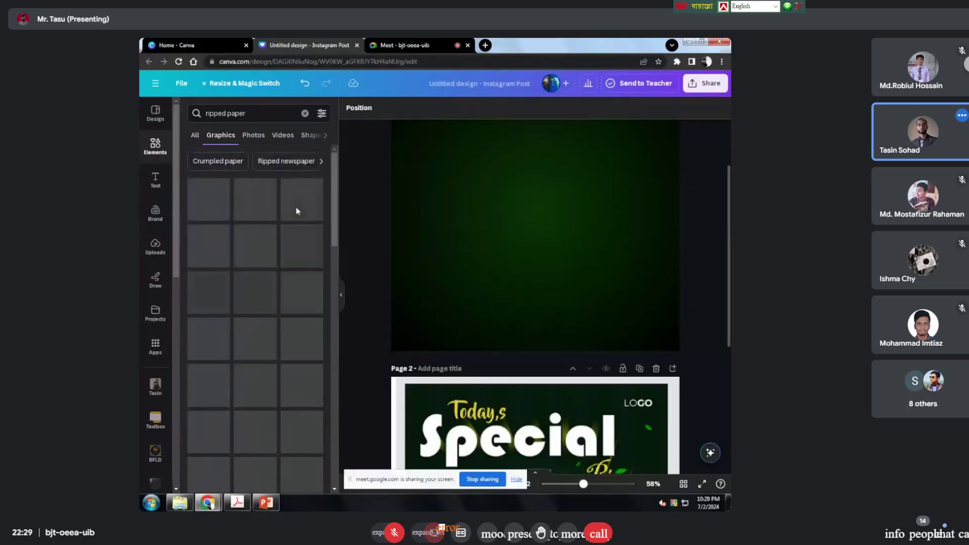
# Step: Add the white ripped-paper graphic and stretch it across the bottom of page 1
pyautogui.moveTo(296, 207); pyautogui.dragTo(524, 229)
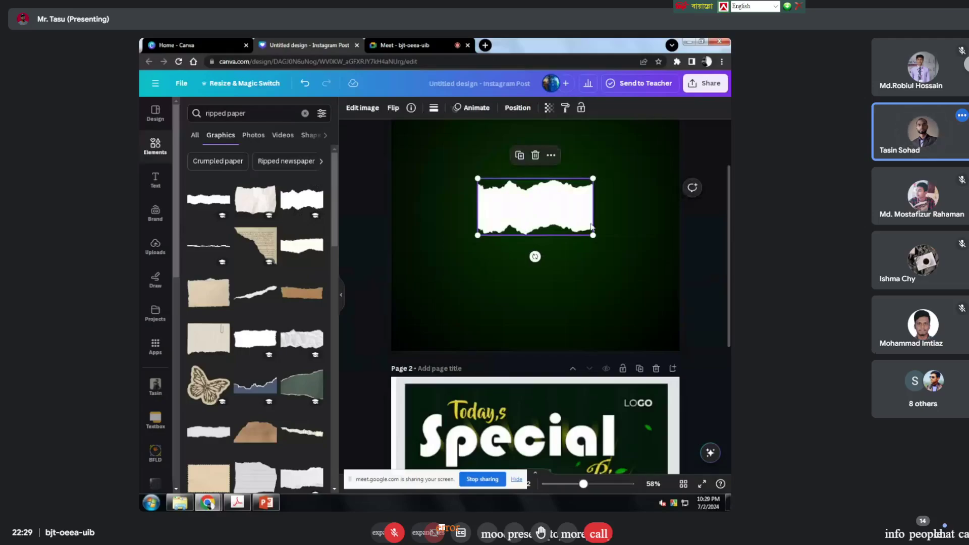
pyautogui.moveTo(593, 235); pyautogui.dragTo(478, 328)
pyautogui.moveTo(648, 254); pyautogui.dragTo(614, 258)
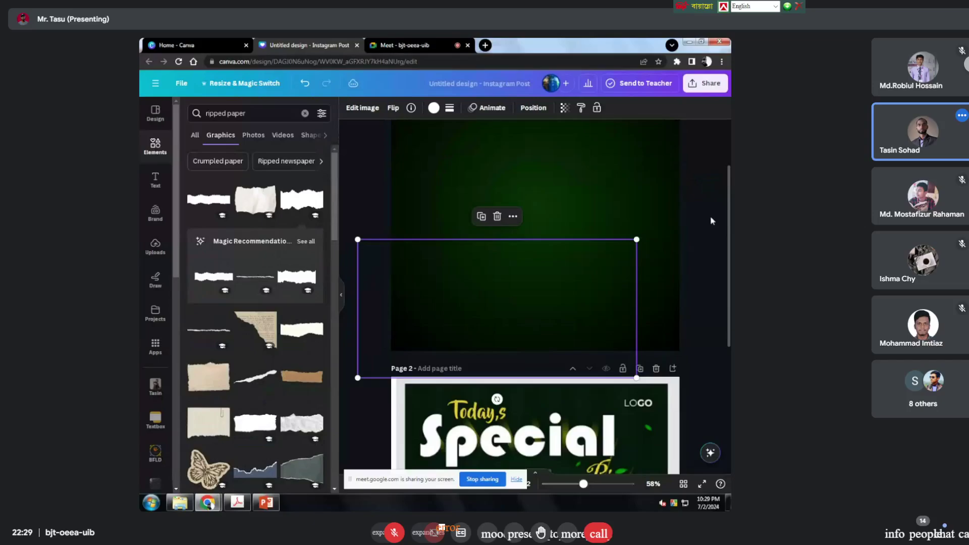
pyautogui.moveTo(566, 297); pyautogui.dragTo(598, 292)
pyautogui.moveTo(675, 241)
pyautogui.mouseDown()
pyautogui.moveTo(691, 245)
pyautogui.moveTo(679, 252)
pyautogui.mouseUp()
pyautogui.click(691, 226)
# Step: Select and inspect the ripped-paper strip to check its fit along the bottom edge
pyautogui.scroll(-5, 690, 226)
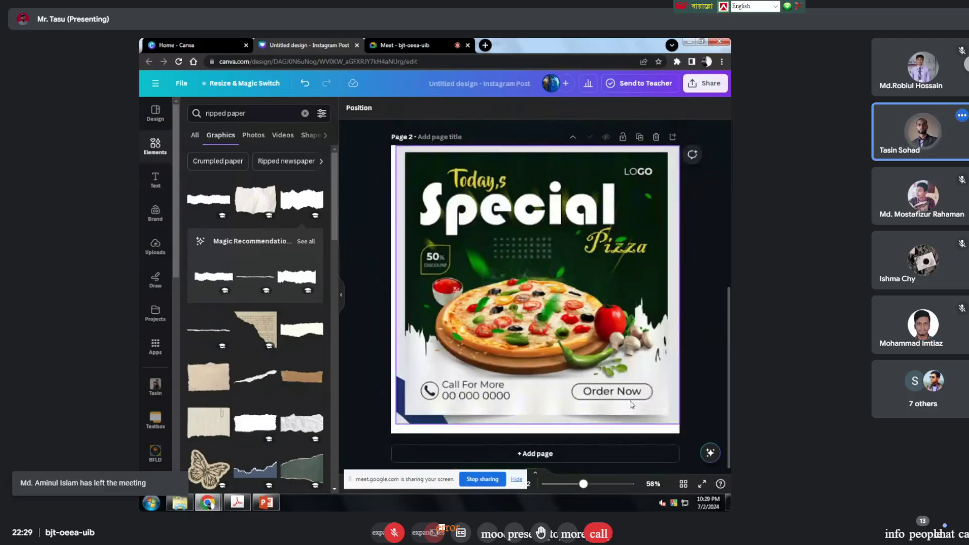
pyautogui.scroll(5, 653, 394)
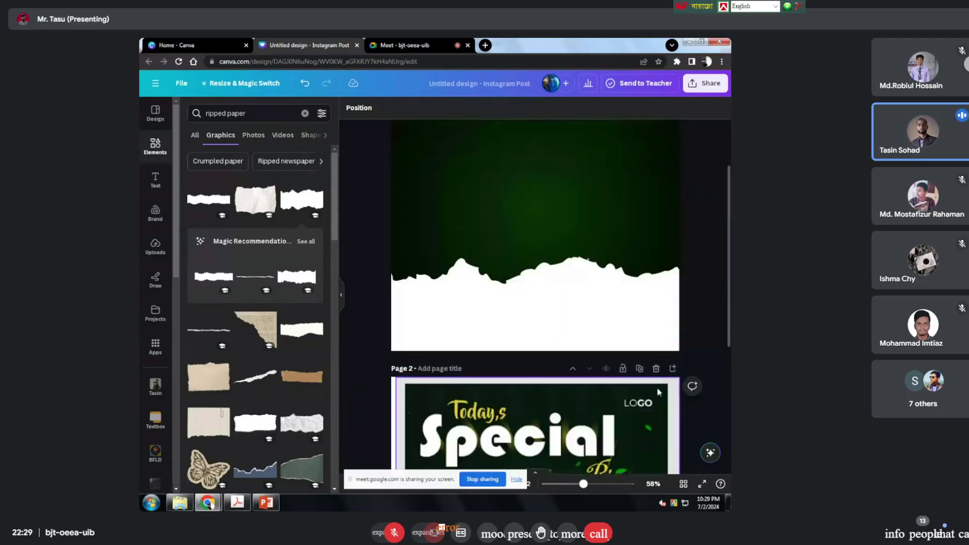
pyautogui.scroll(-3, 656, 387)
pyautogui.scroll(3, 568, 298)
pyautogui.click(562, 342)
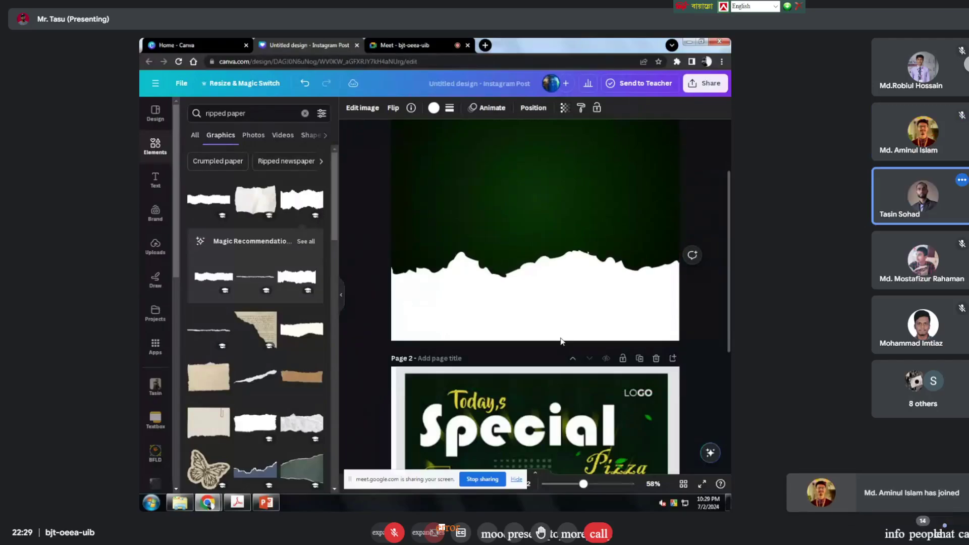
pyautogui.click(561, 341)
pyautogui.click(361, 219)
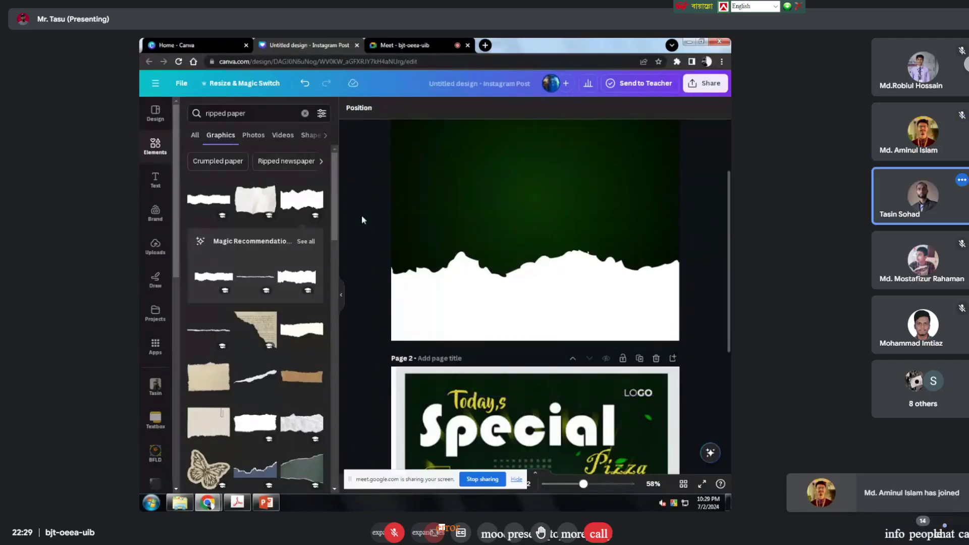
pyautogui.scroll(2, 531, 258)
pyautogui.click(563, 382)
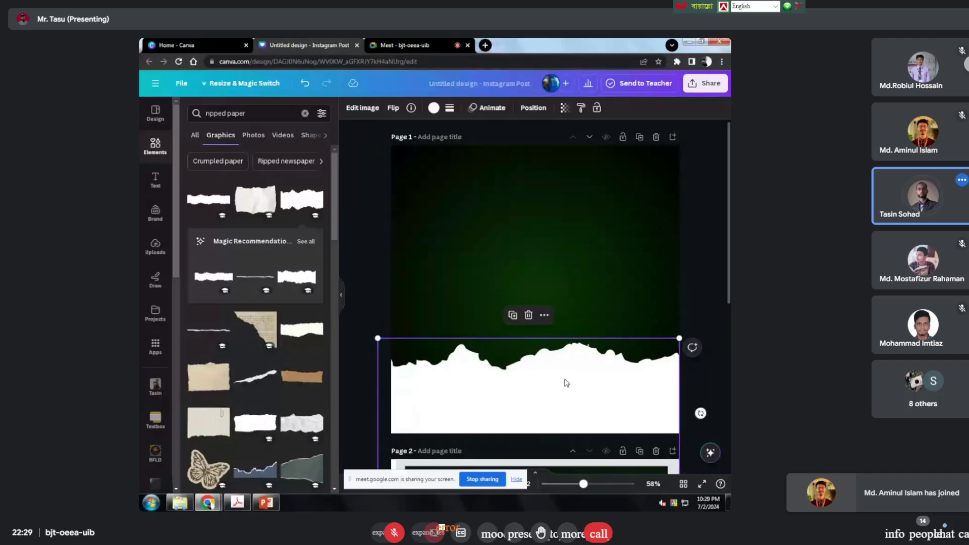
pyautogui.click(377, 233)
pyautogui.scroll(1, 377, 233)
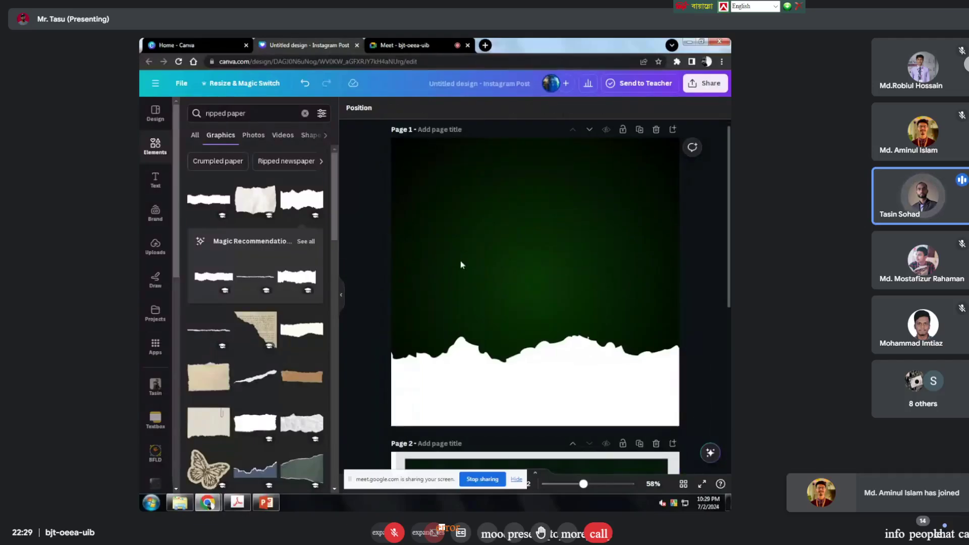
pyautogui.scroll(-5, 460, 265)
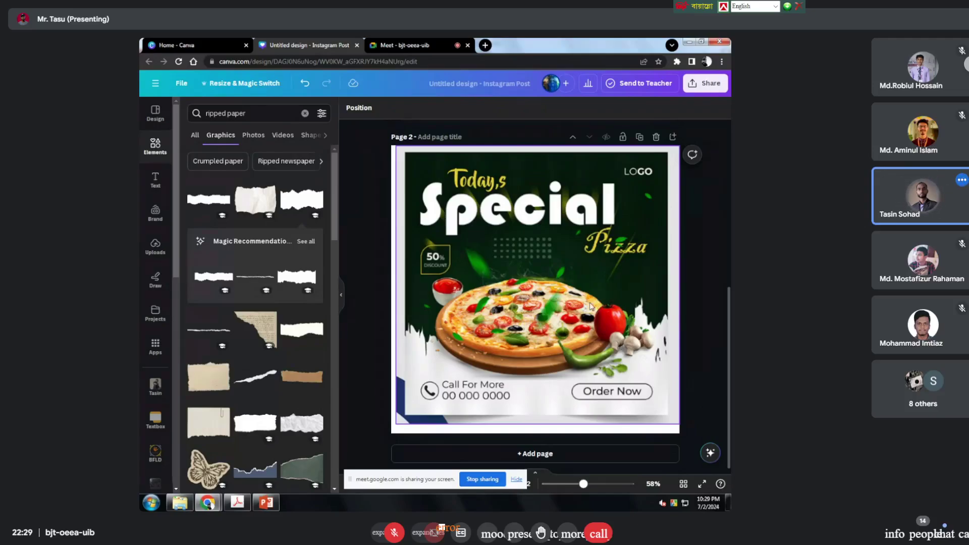
pyautogui.scroll(5, 540, 319)
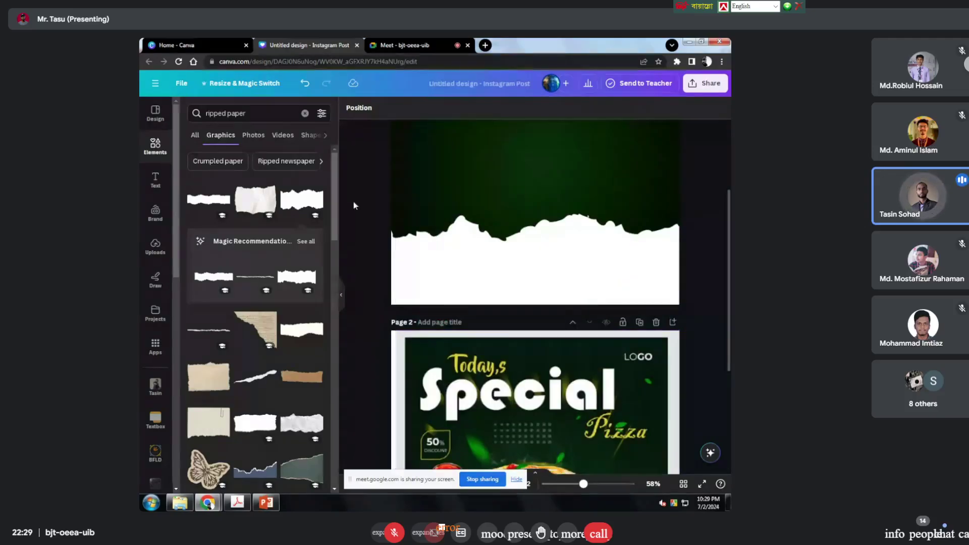
# Step: Search Elements for 'pizza' and filter to Photos results
pyautogui.click(309, 116)
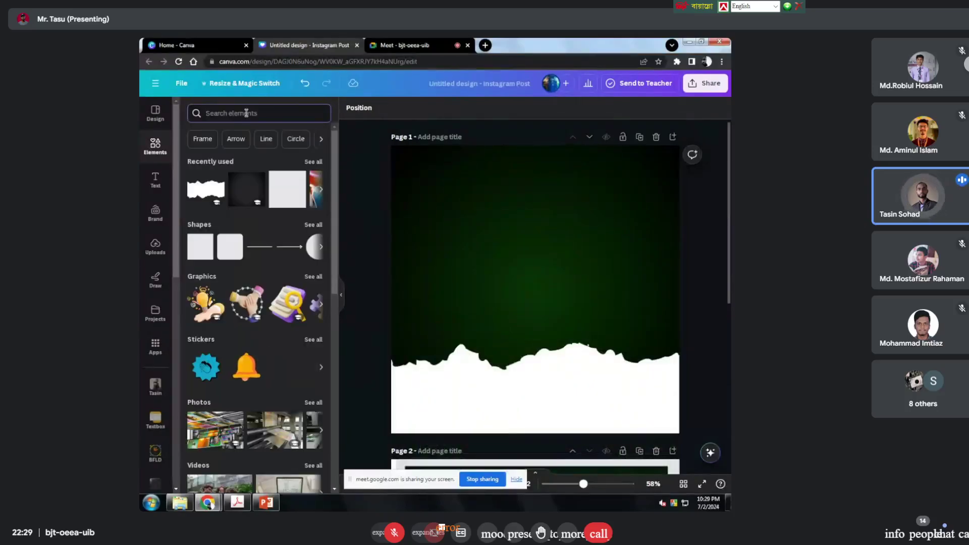
pyautogui.write('piza')
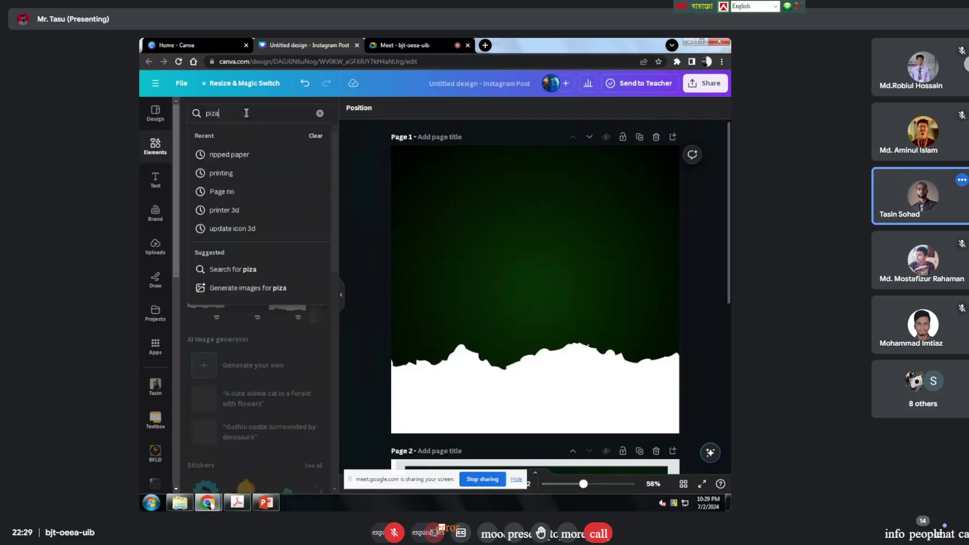
pyautogui.press('BackSpace')
pyautogui.press('BackSpace')
pyautogui.write('z')
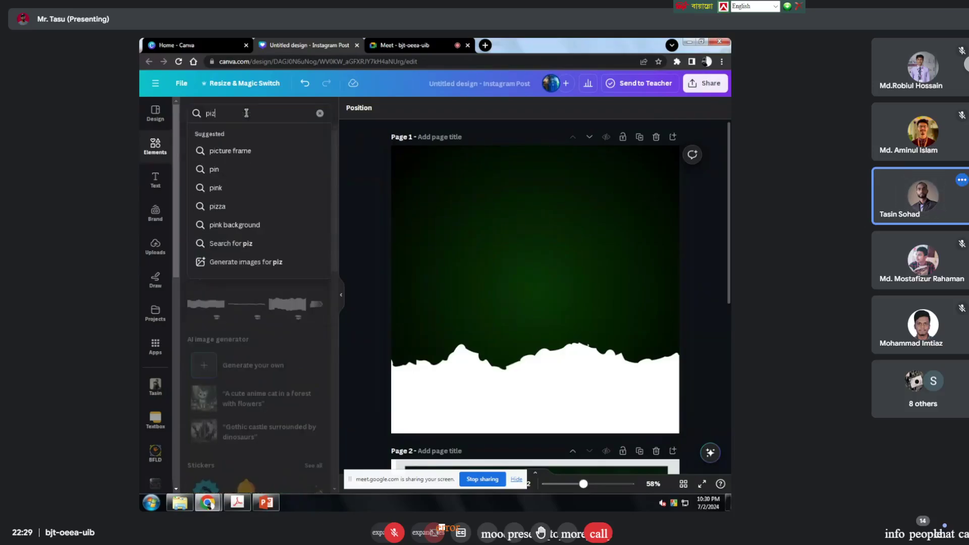
pyautogui.write('za')
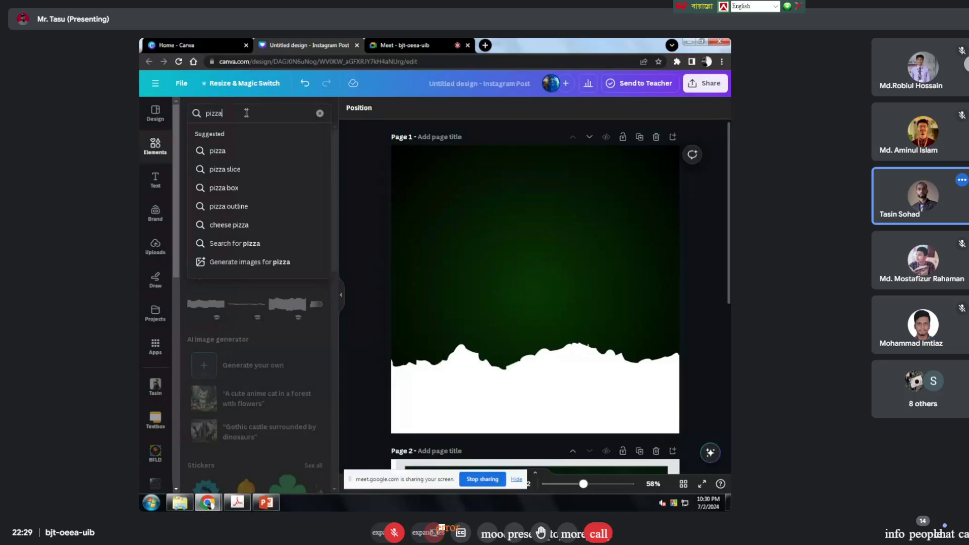
pyautogui.press('Return')
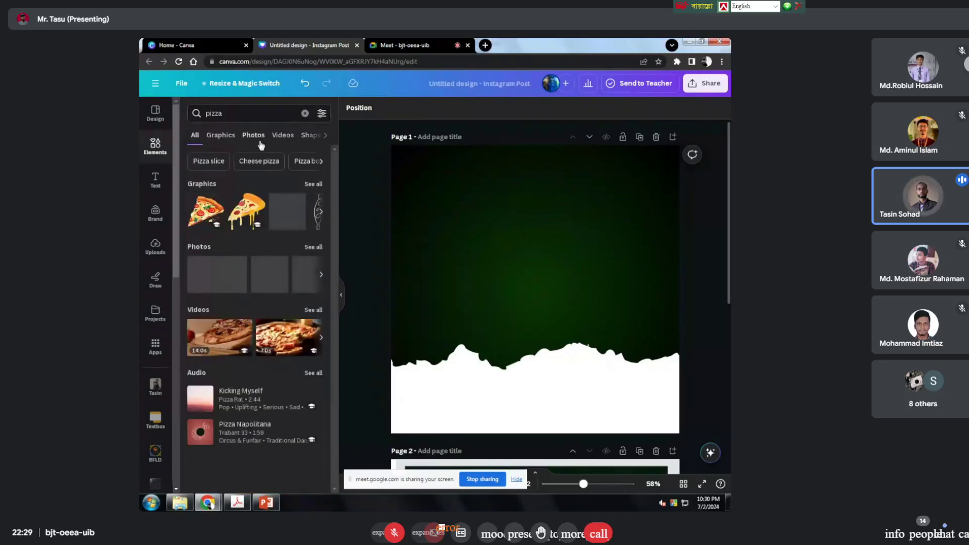
pyautogui.click(259, 144)
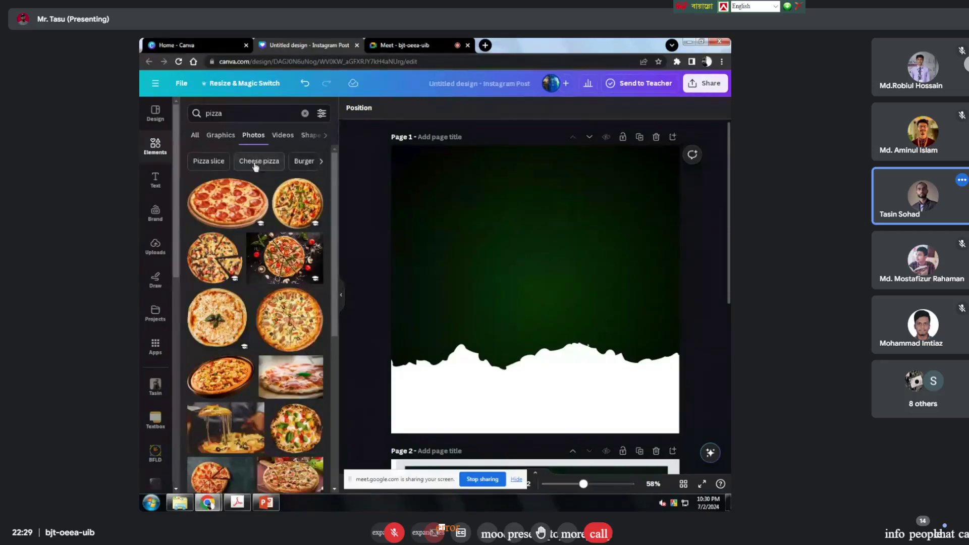
# Step: Scroll through the pizza photo results
pyautogui.scroll(-3, 244, 278)
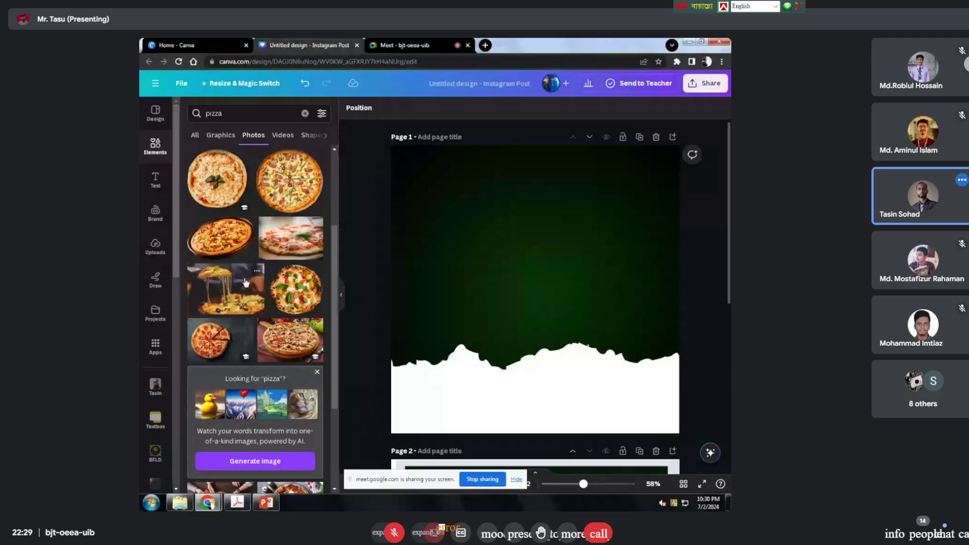
pyautogui.scroll(-3, 244, 281)
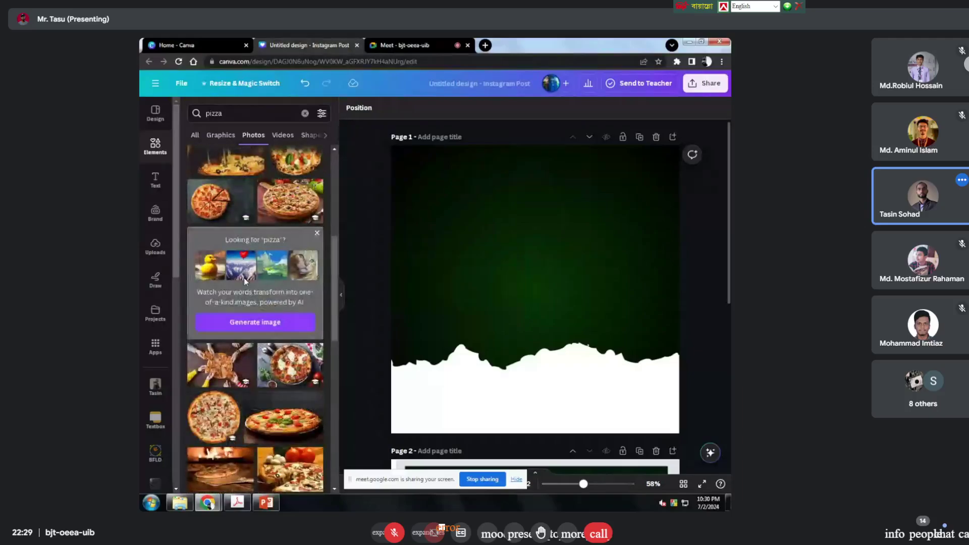
pyautogui.scroll(-1, 245, 281)
pyautogui.scroll(-4, 246, 281)
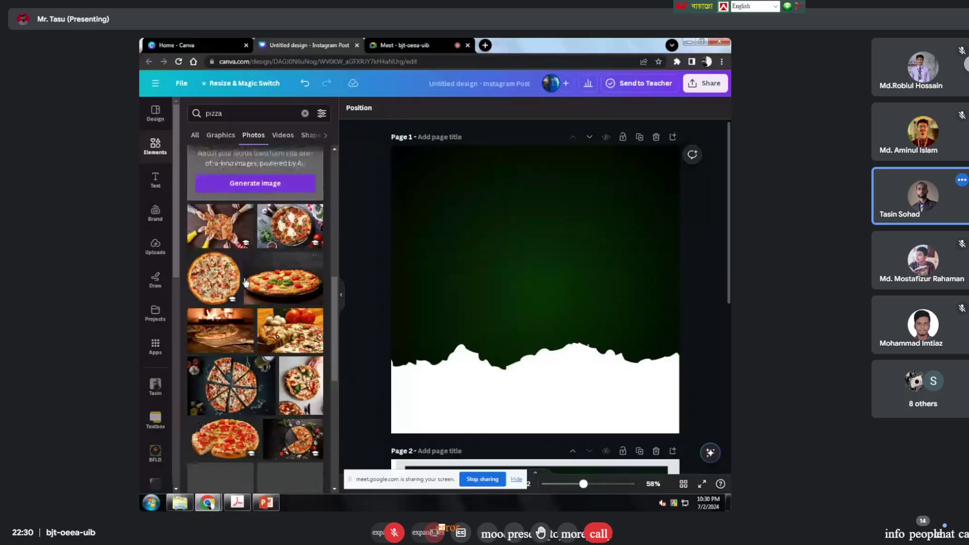
pyautogui.scroll(-3, 246, 281)
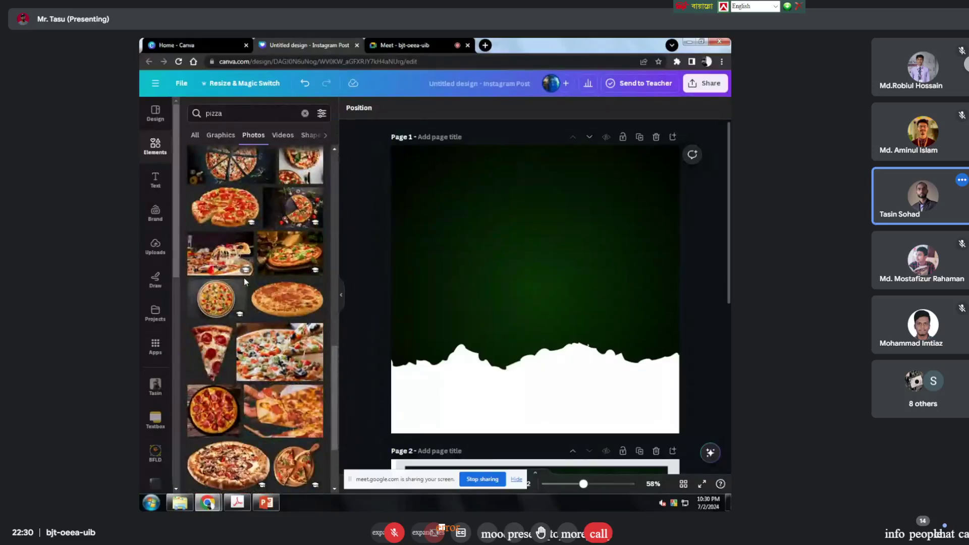
pyautogui.scroll(2, 244, 277)
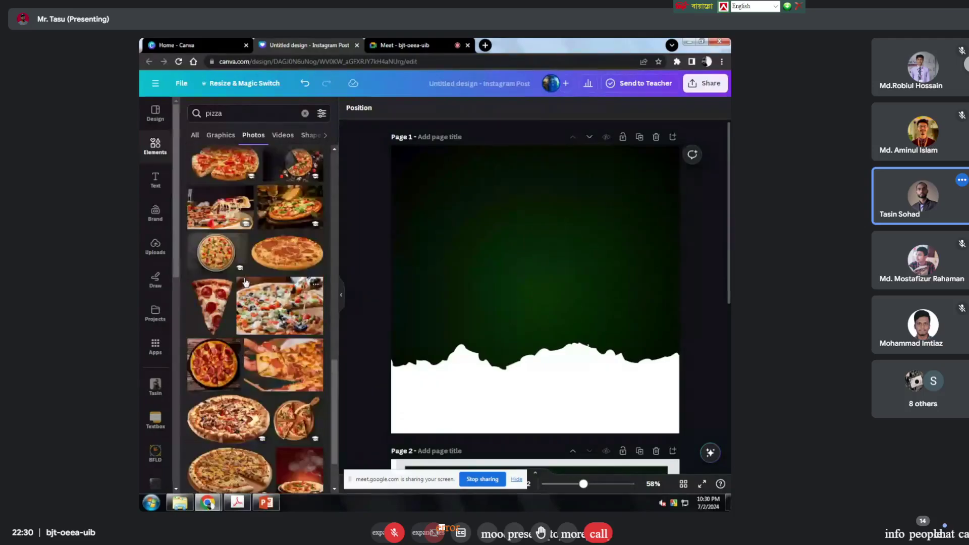
pyautogui.scroll(3, 245, 281)
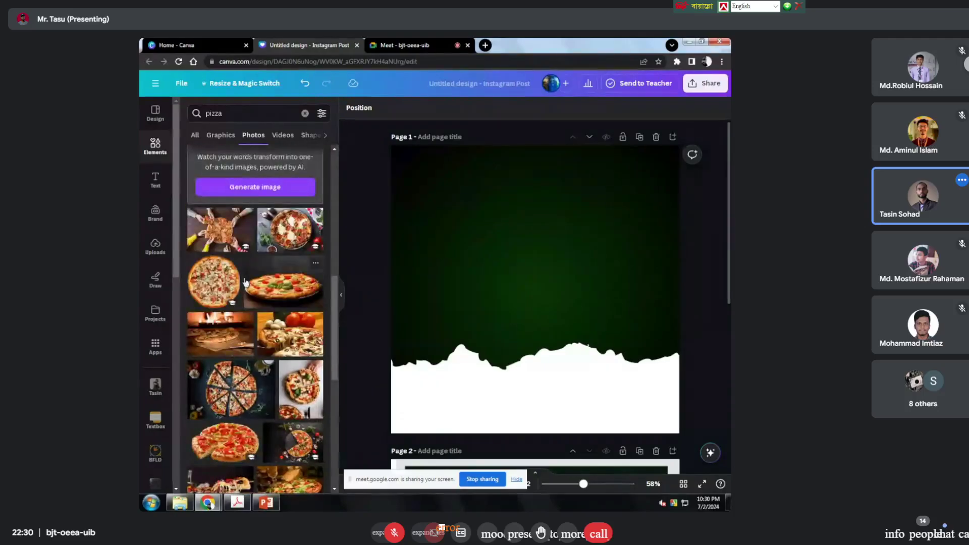
pyautogui.scroll(5, 246, 281)
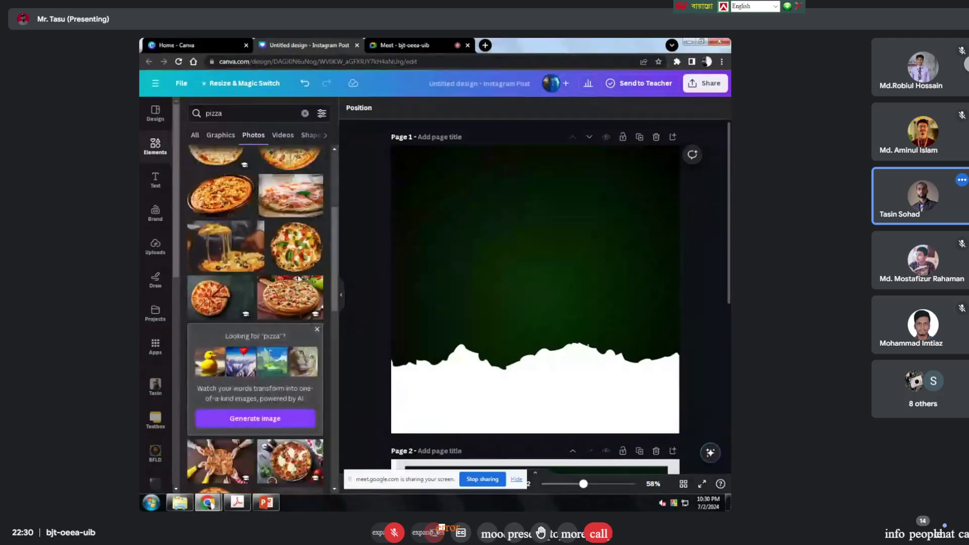
pyautogui.scroll(2, 230, 212)
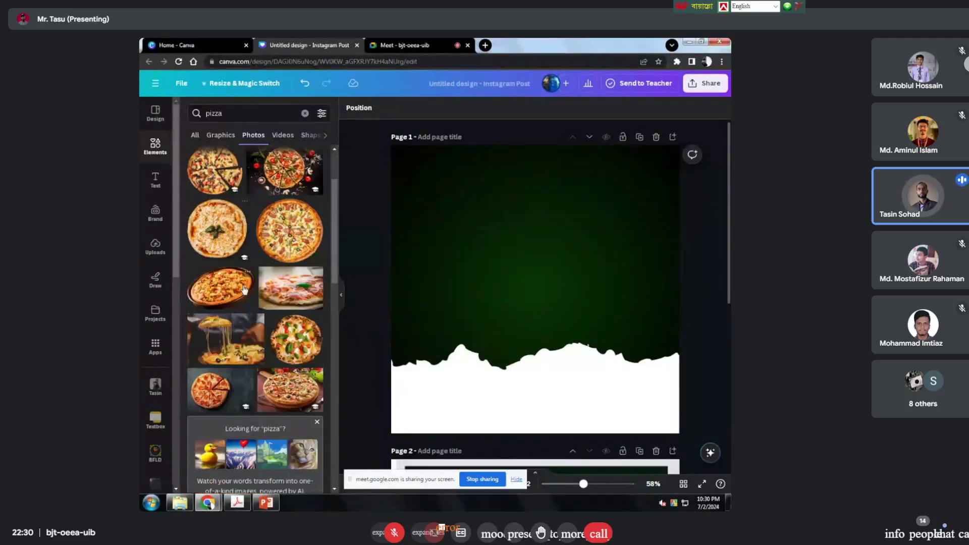
pyautogui.scroll(3, 196, 241)
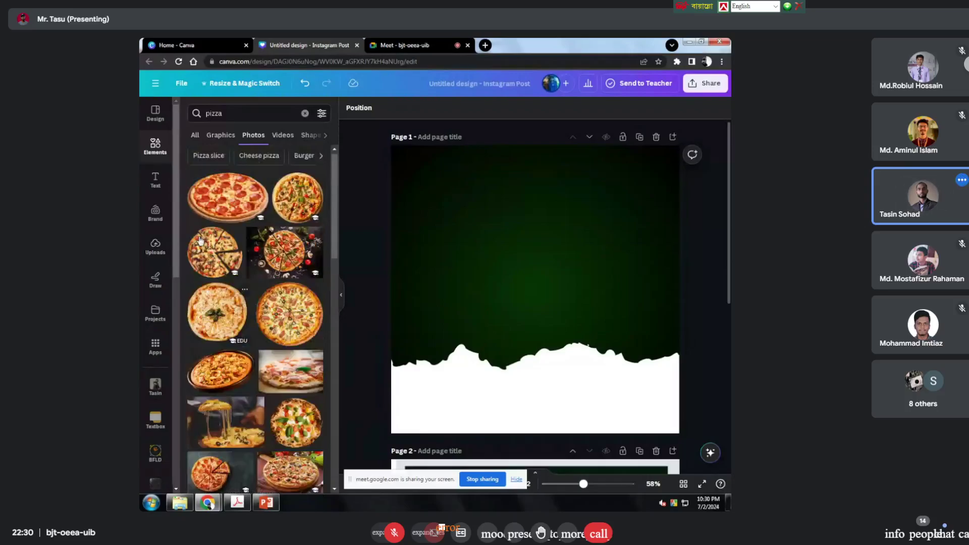
pyautogui.moveTo(246, 190); pyautogui.dragTo(539, 224)
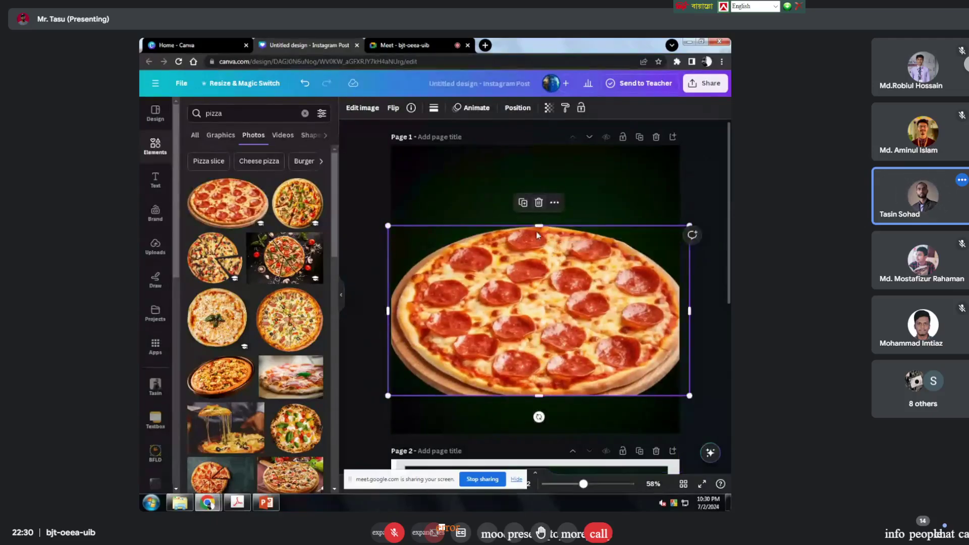
pyautogui.hotkey('ctrl', 'z')
pyautogui.hotkey('ctrl', 'z')
pyautogui.hotkey('ctrl', 'z')
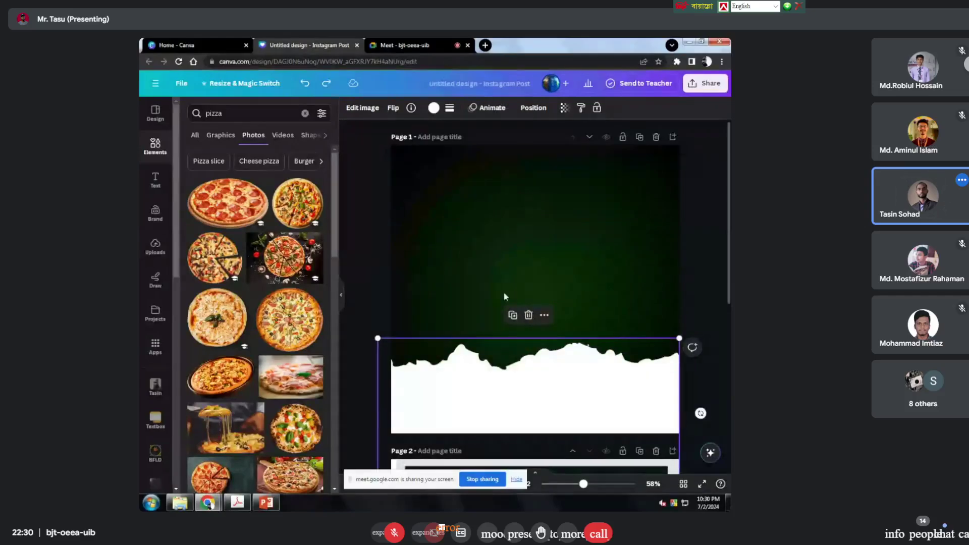
pyautogui.moveTo(260, 187); pyautogui.dragTo(445, 223)
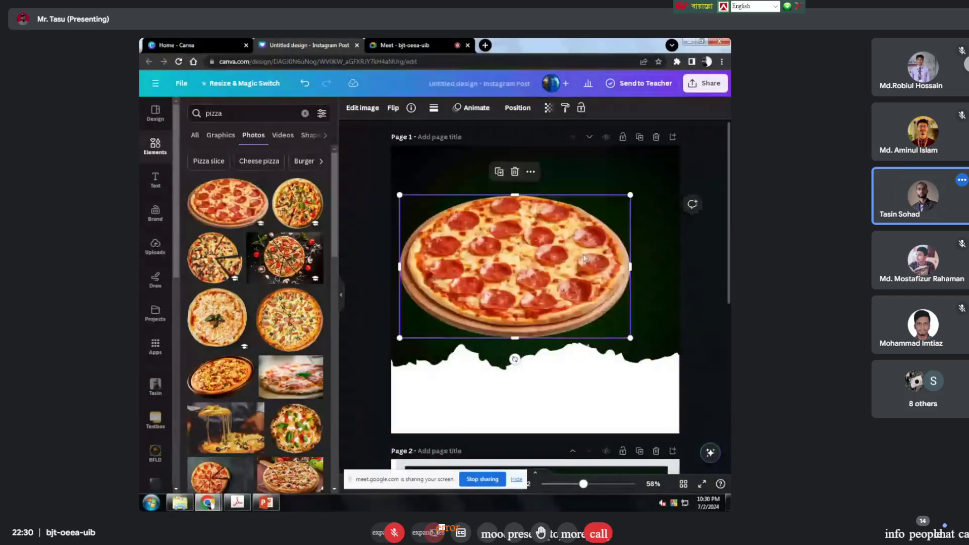
pyautogui.moveTo(587, 285); pyautogui.dragTo(607, 351)
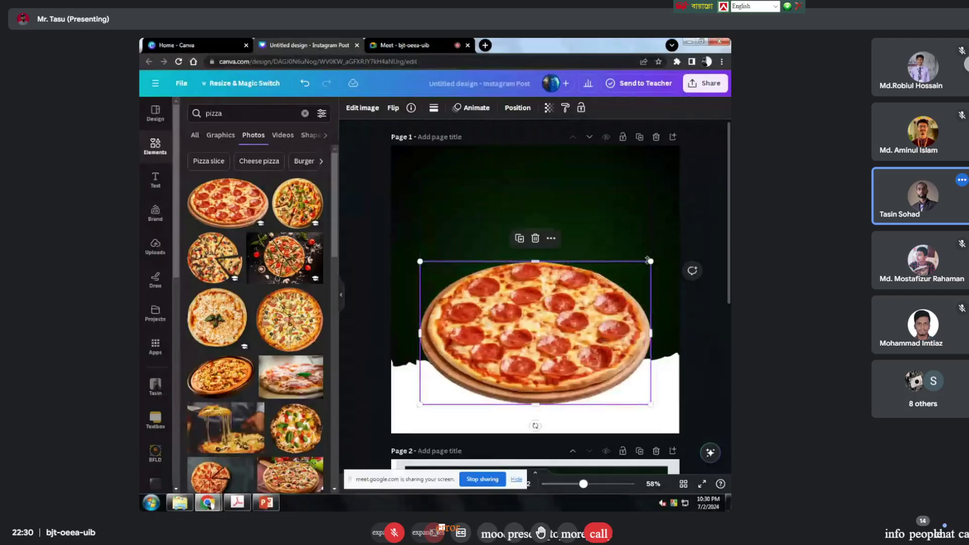
pyautogui.moveTo(652, 261); pyautogui.dragTo(597, 295)
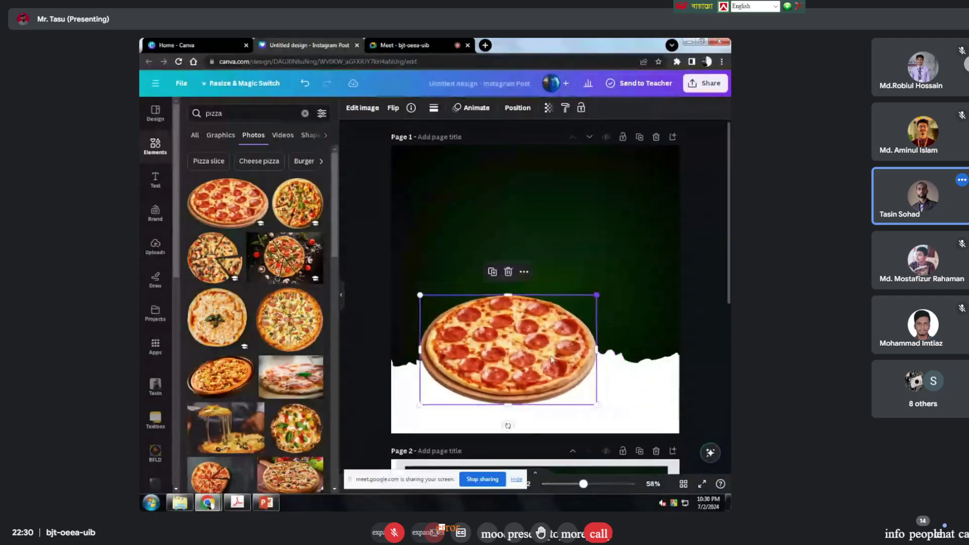
pyautogui.moveTo(531, 366); pyautogui.dragTo(556, 358)
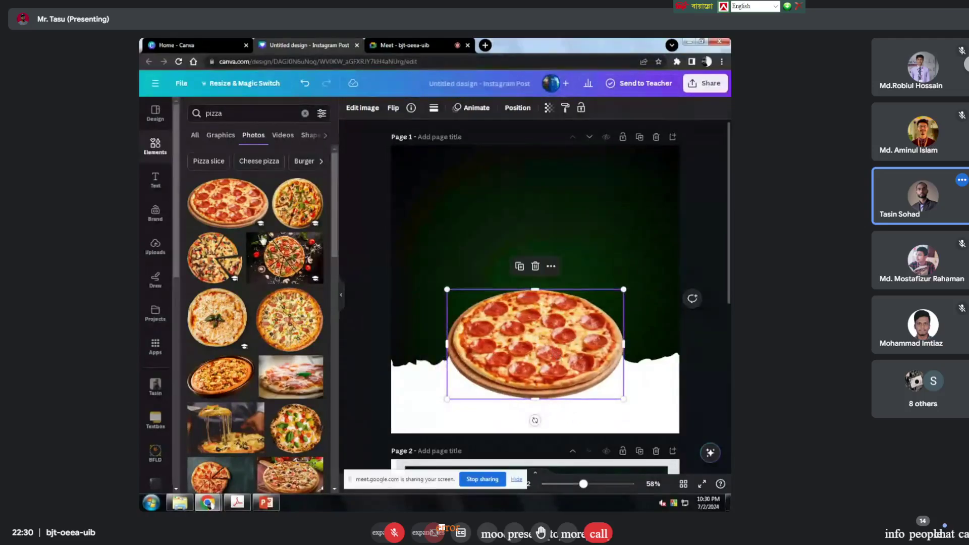
pyautogui.moveTo(312, 211); pyautogui.dragTo(648, 289)
pyautogui.click(493, 344)
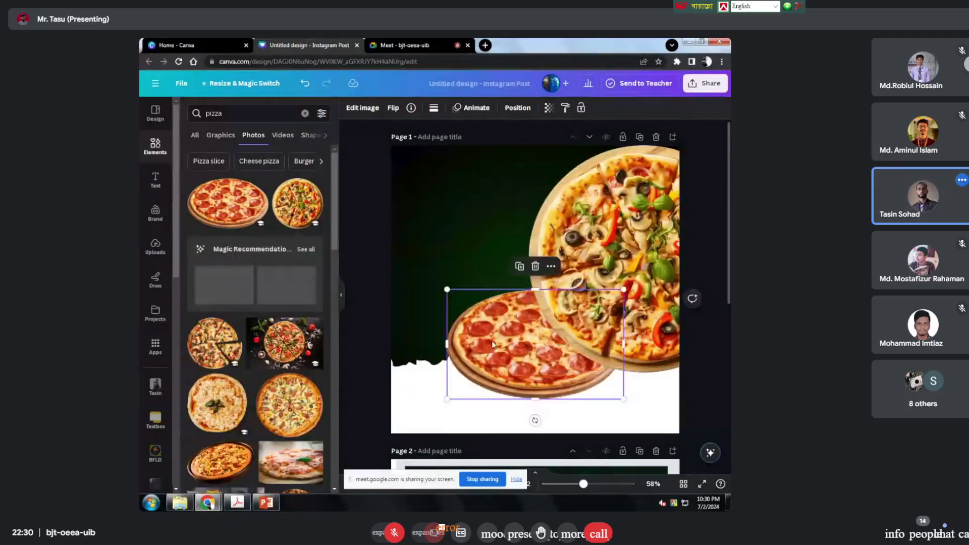
pyautogui.click(535, 266)
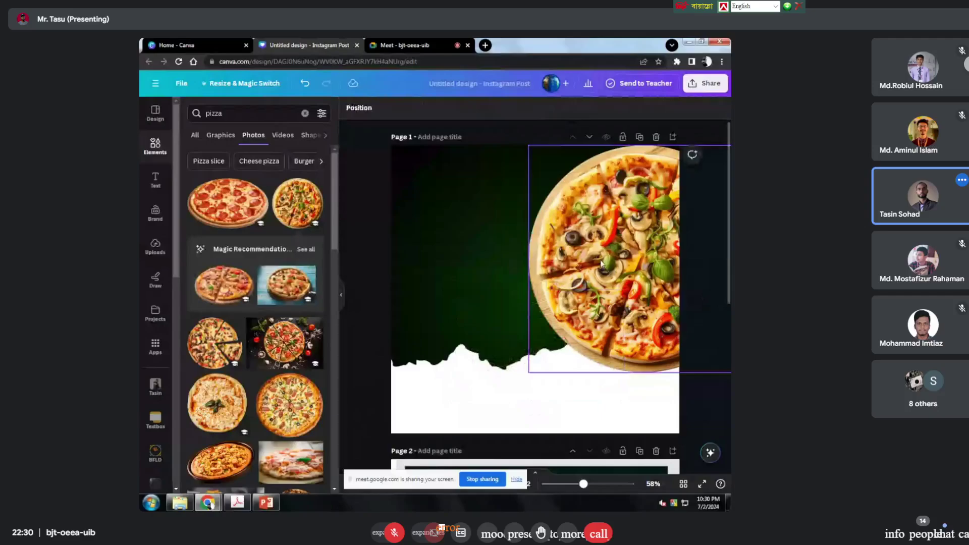
pyautogui.moveTo(600, 263); pyautogui.dragTo(535, 307)
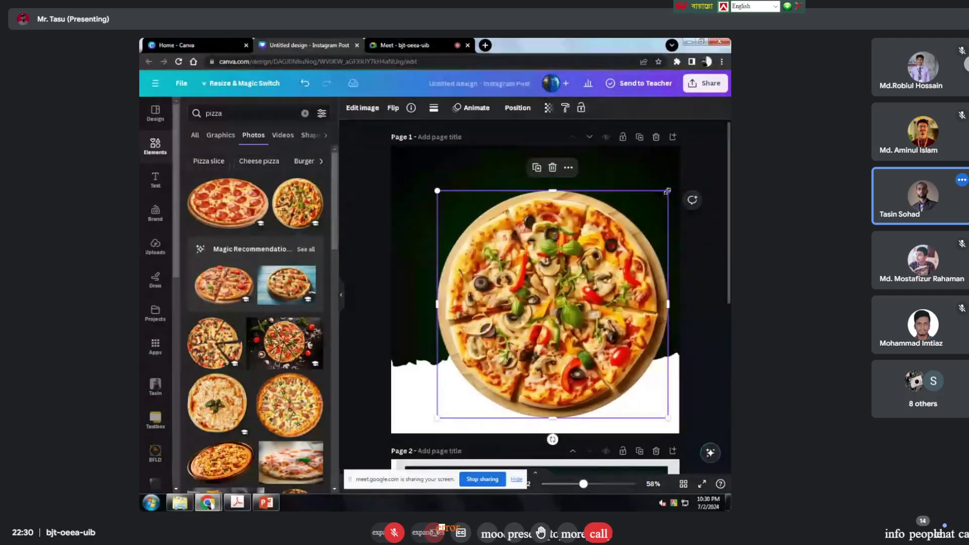
pyautogui.moveTo(667, 191); pyautogui.dragTo(611, 247)
pyautogui.moveTo(558, 311); pyautogui.dragTo(570, 307)
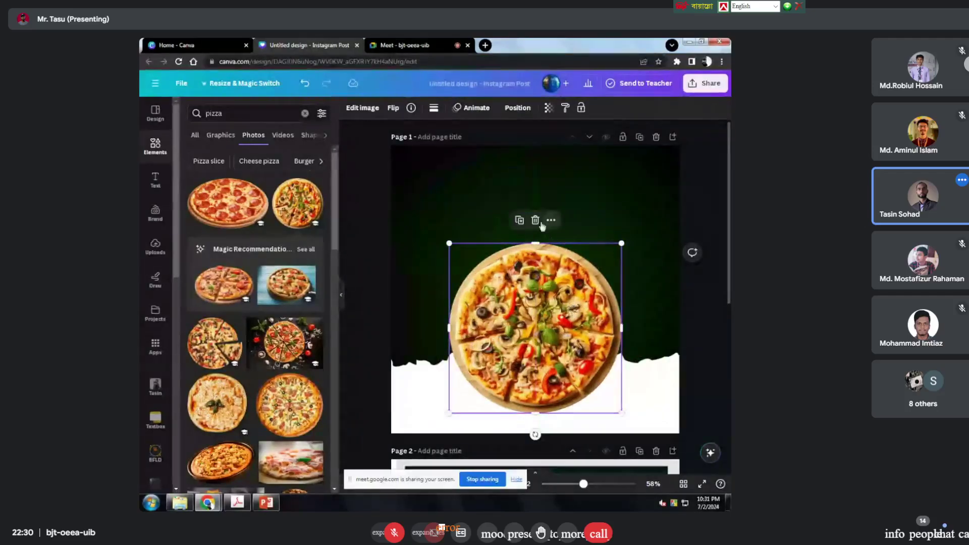
pyautogui.click(537, 221)
pyautogui.scroll(-3, 211, 332)
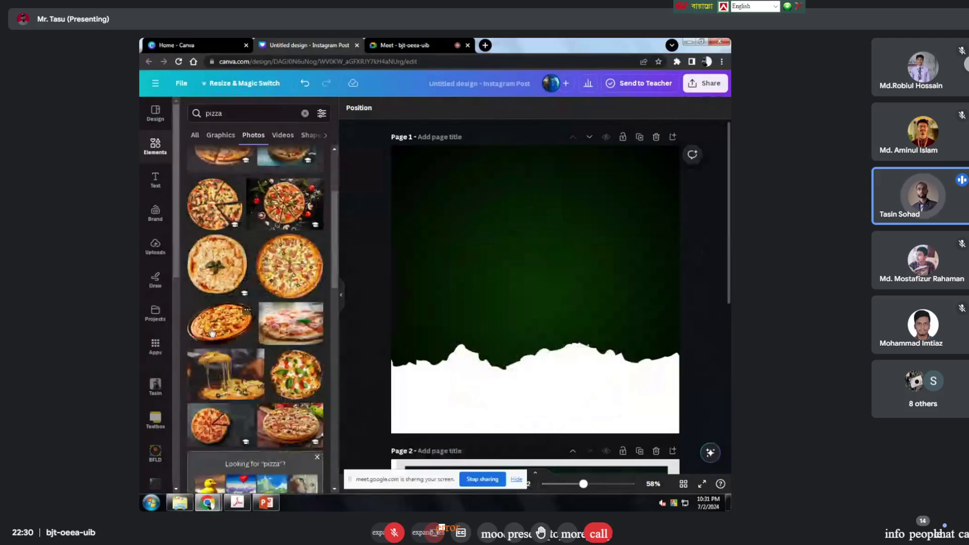
# Step: Add the pan pizza photo and size it centred just above the ripped white edge
pyautogui.click(211, 332)
pyautogui.moveTo(550, 294); pyautogui.dragTo(571, 336)
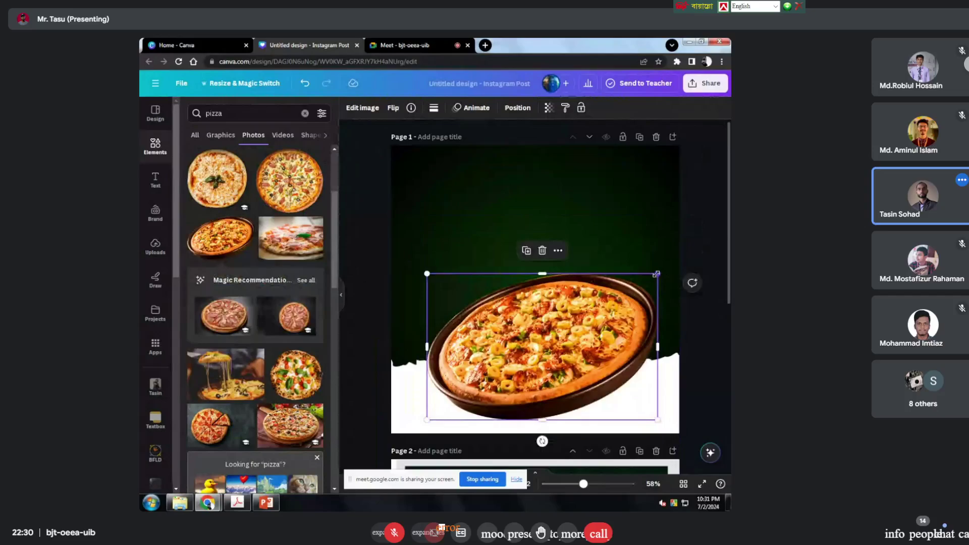
pyautogui.moveTo(656, 274); pyautogui.dragTo(604, 308)
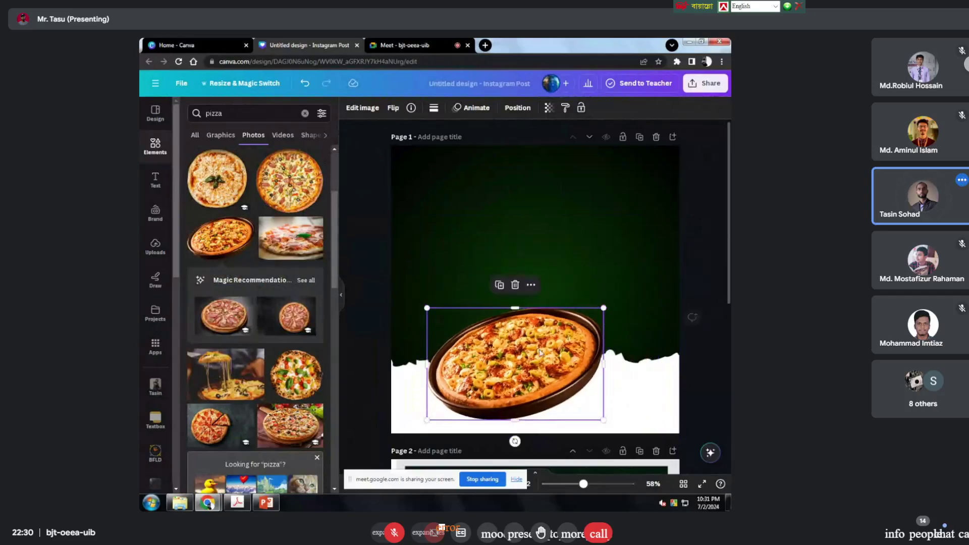
pyautogui.moveTo(540, 353); pyautogui.dragTo(560, 336)
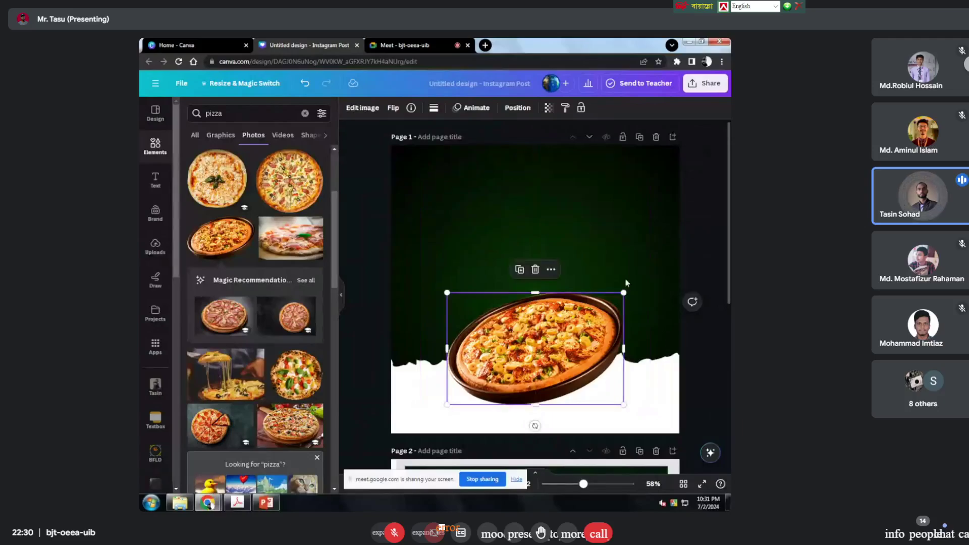
pyautogui.moveTo(620, 296); pyautogui.dragTo(632, 287)
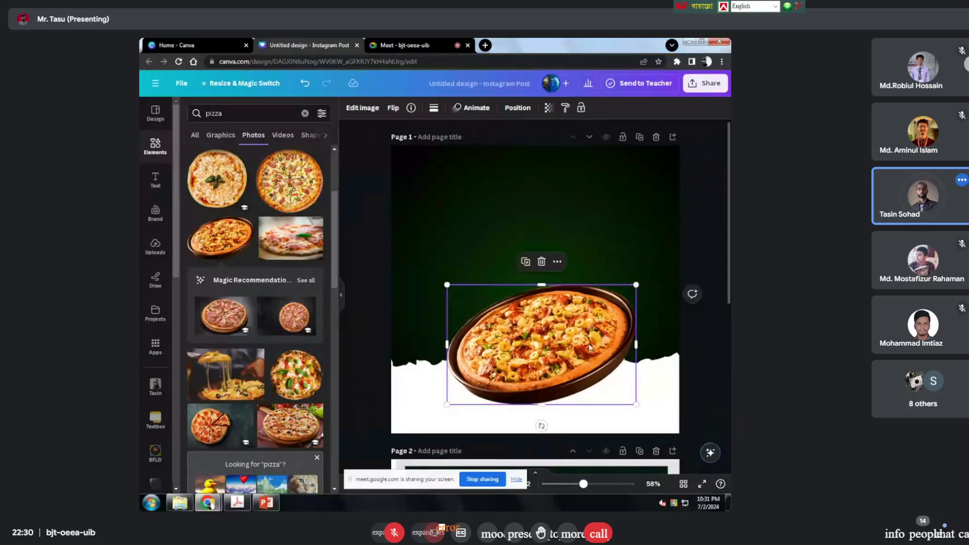
pyautogui.moveTo(586, 342); pyautogui.dragTo(577, 334)
pyautogui.click(695, 231)
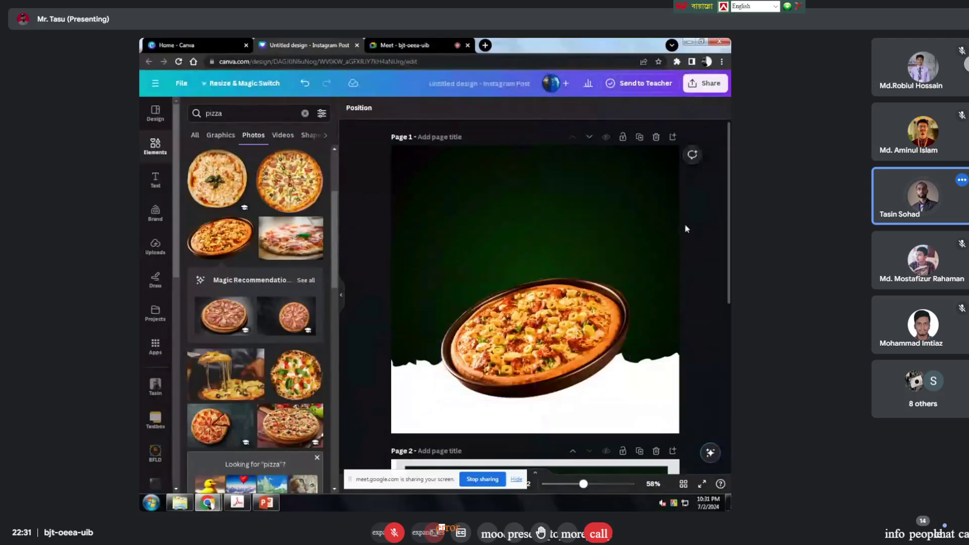
# Step: Review the page layout and return to the Elements search box
pyautogui.scroll(-5, 678, 225)
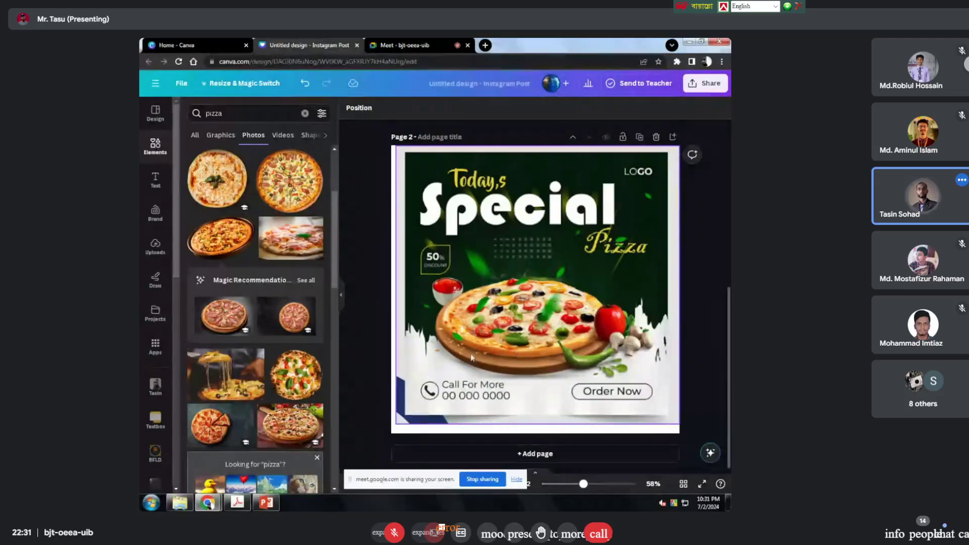
pyautogui.scroll(2, 471, 357)
pyautogui.scroll(-2, 470, 357)
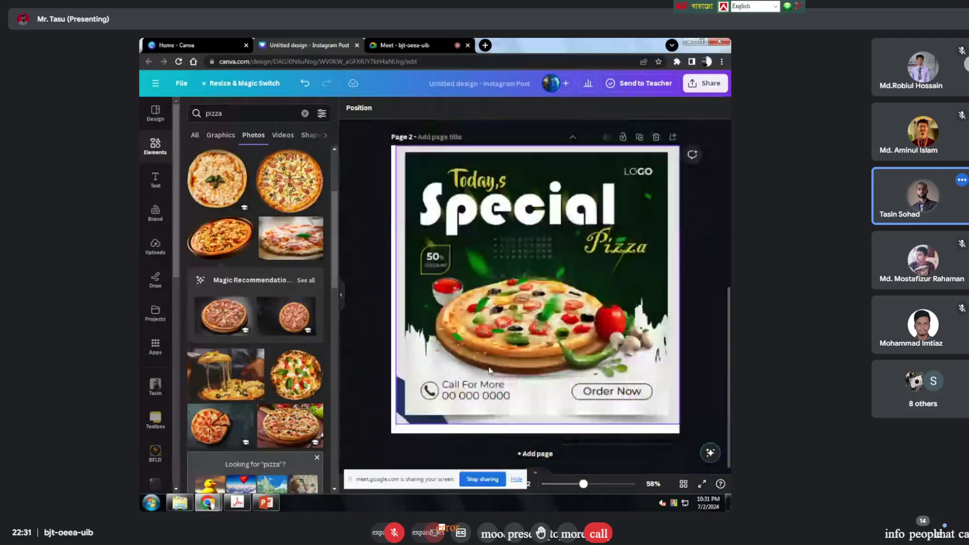
pyautogui.scroll(4, 489, 370)
pyautogui.scroll(3, 489, 370)
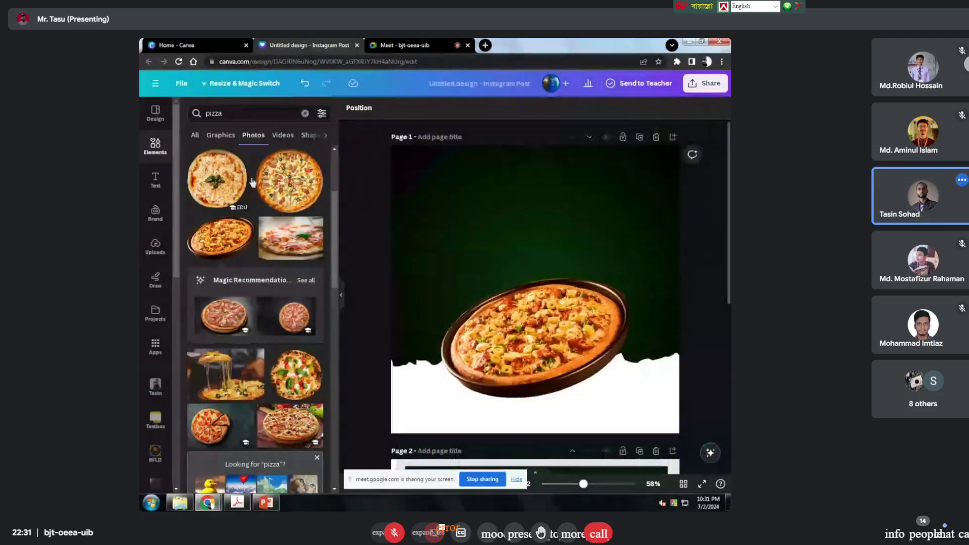
pyautogui.click(213, 113)
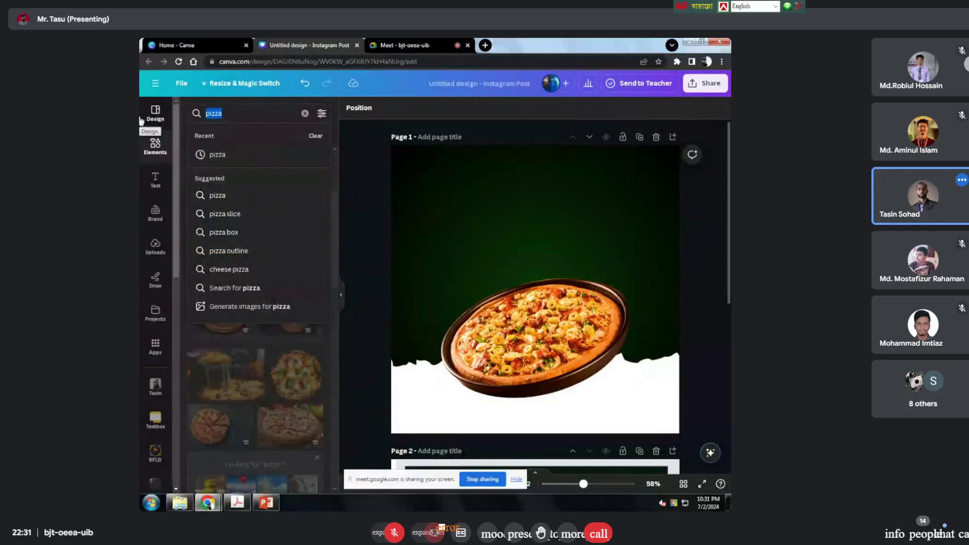
# Step: Replace the search with 'sauce' and pick the 'tomato sauce' photo results
pyautogui.press('BackSpace')
pyautogui.write('sauc')
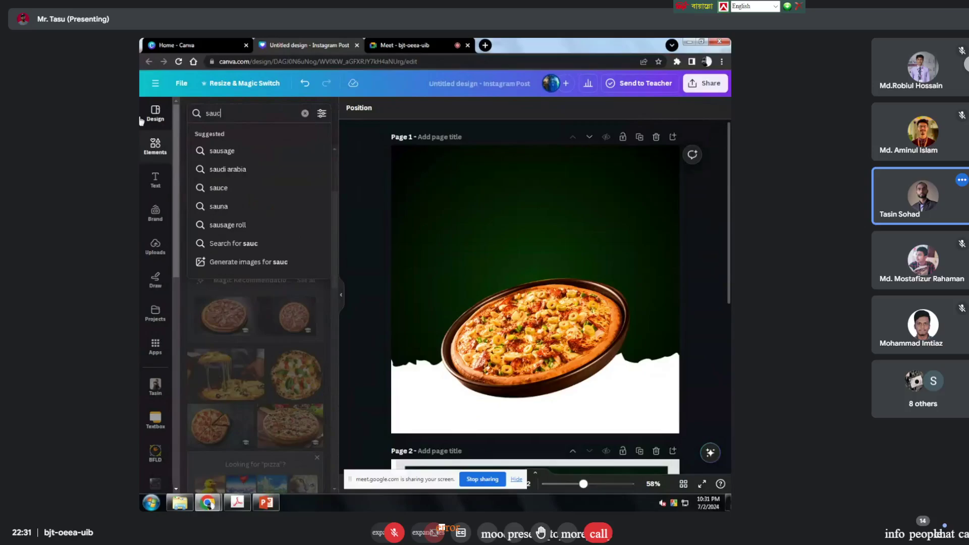
pyautogui.write('e')
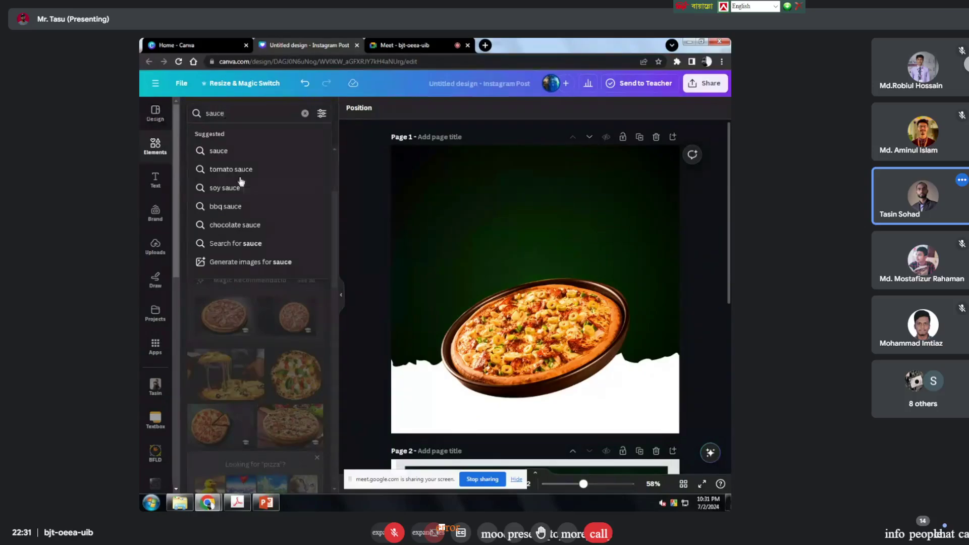
pyautogui.click(260, 173)
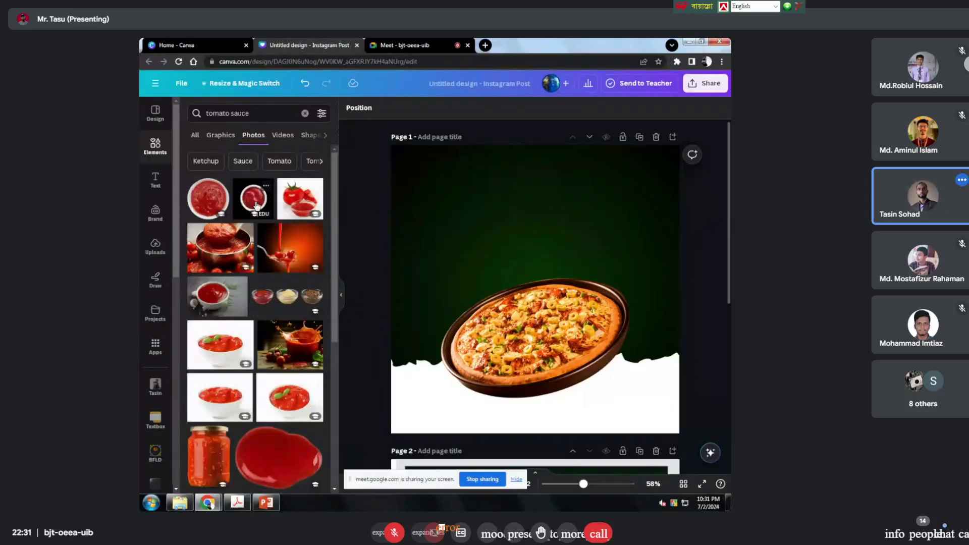
# Step: Browse the tomato sauce photos of bowls, jars and splashes
pyautogui.scroll(-3, 238, 301)
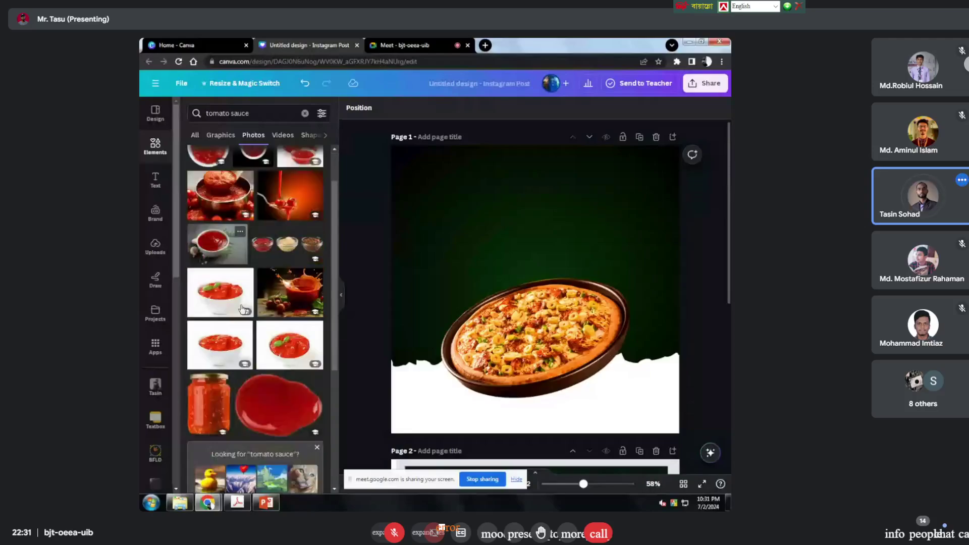
pyautogui.scroll(-2, 243, 314)
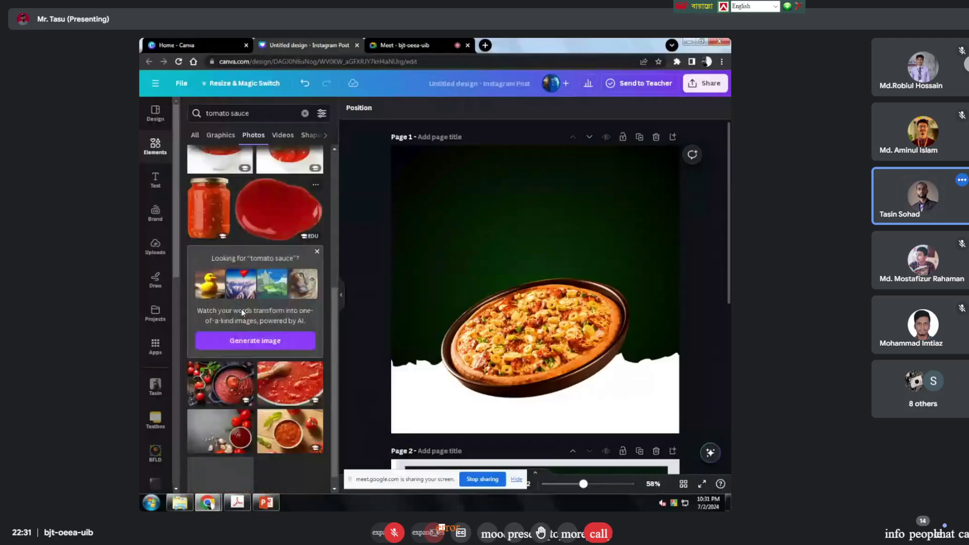
pyautogui.scroll(-1, 242, 313)
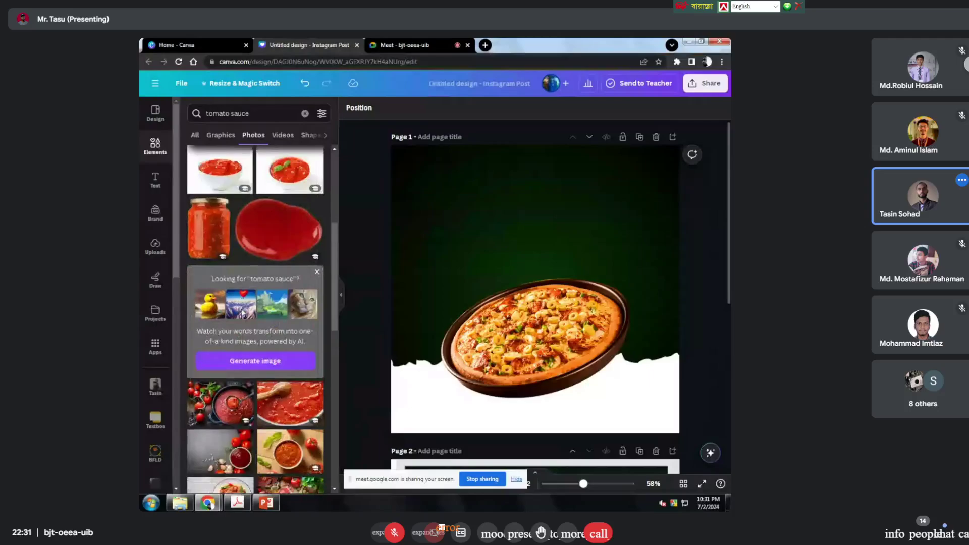
pyautogui.scroll(-2, 242, 312)
pyautogui.scroll(6, 242, 313)
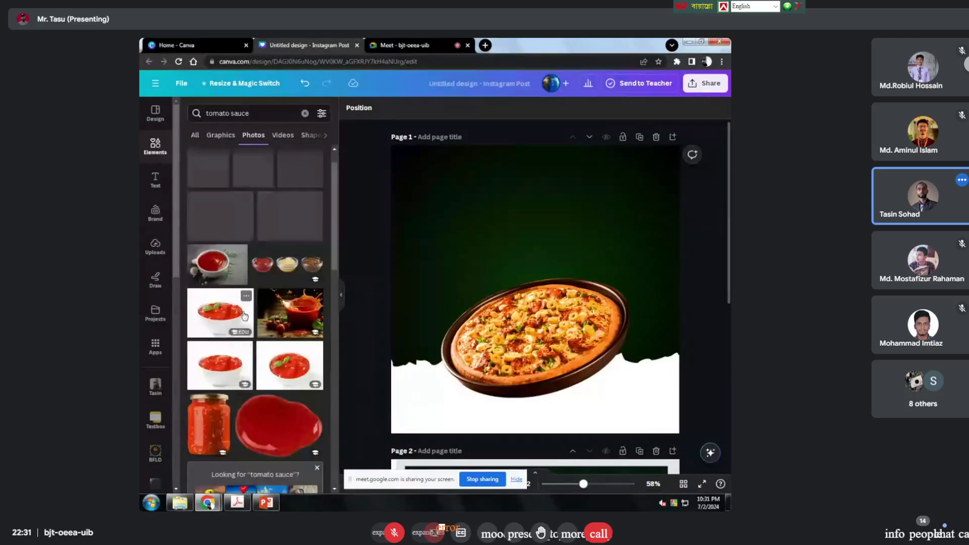
pyautogui.scroll(1, 242, 315)
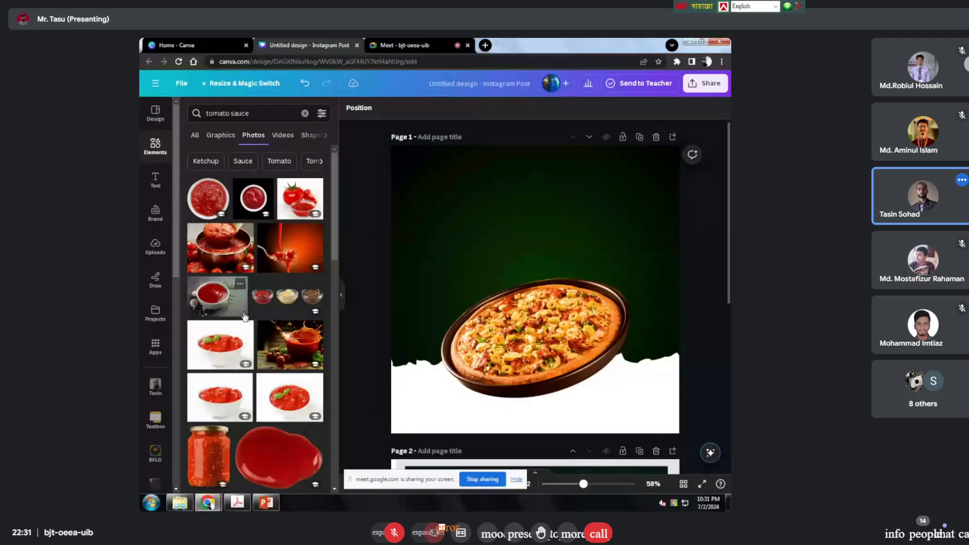
pyautogui.scroll(-10, 243, 316)
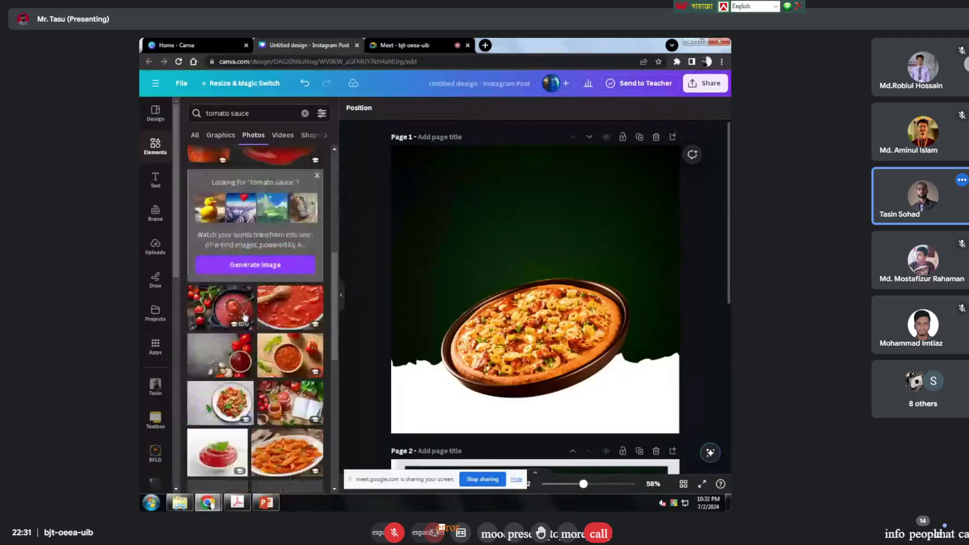
pyautogui.scroll(-5, 244, 316)
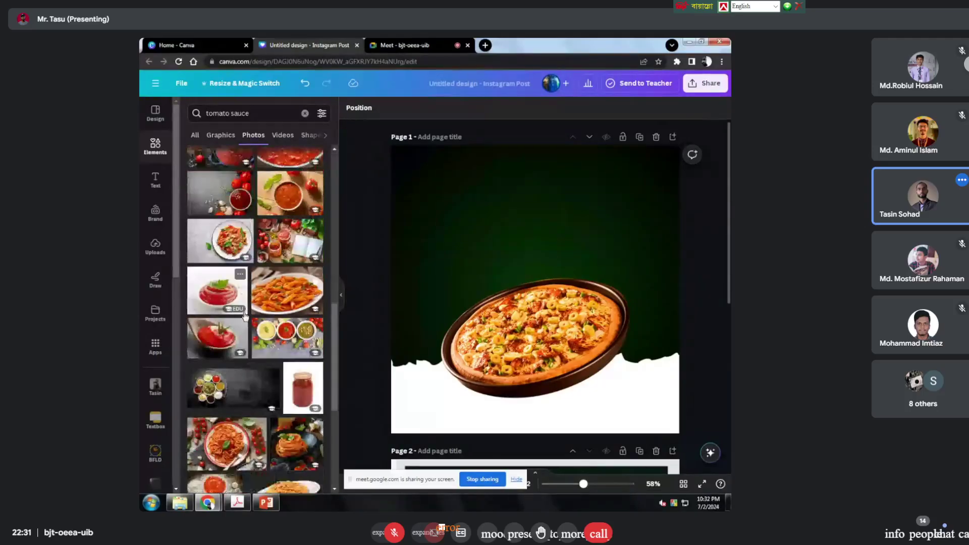
pyautogui.scroll(4, 245, 317)
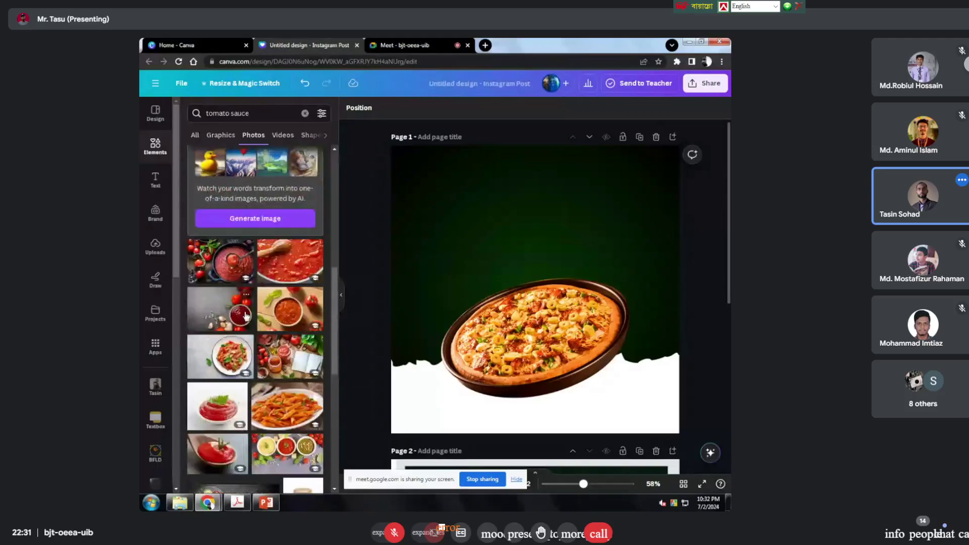
pyautogui.scroll(5, 246, 316)
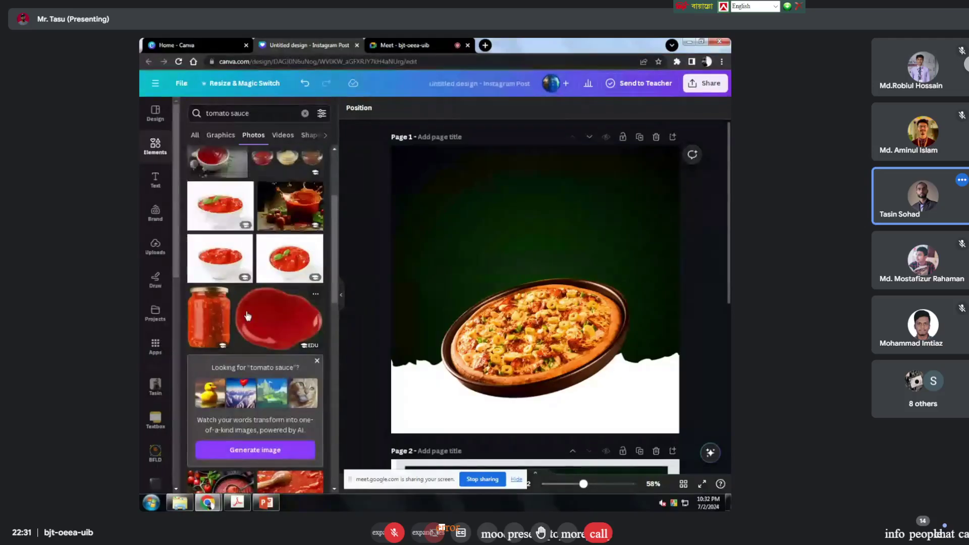
# Step: Insert the white tomato sauce bowl photo and shrink it beside the pizza's lower left
pyautogui.click(231, 266)
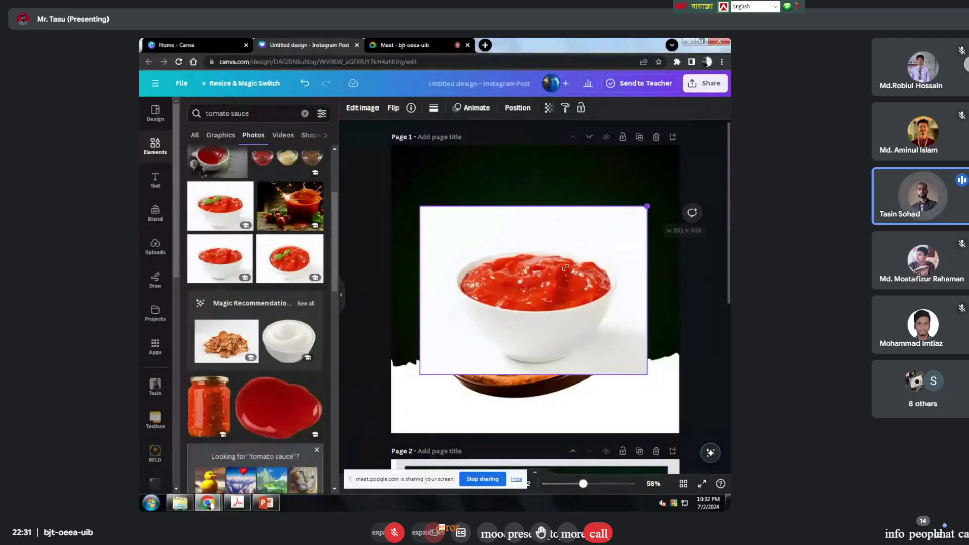
pyautogui.moveTo(565, 268); pyautogui.dragTo(501, 314)
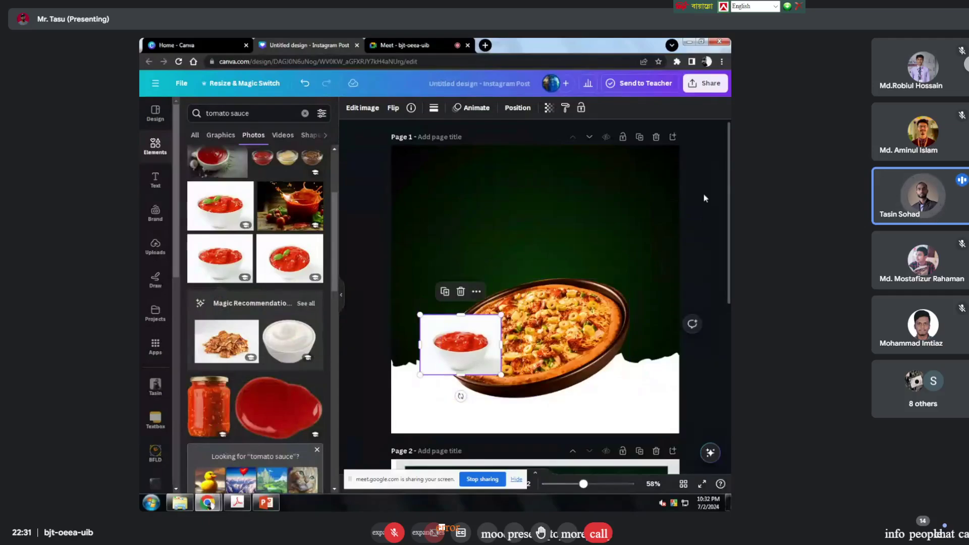
pyautogui.click(705, 198)
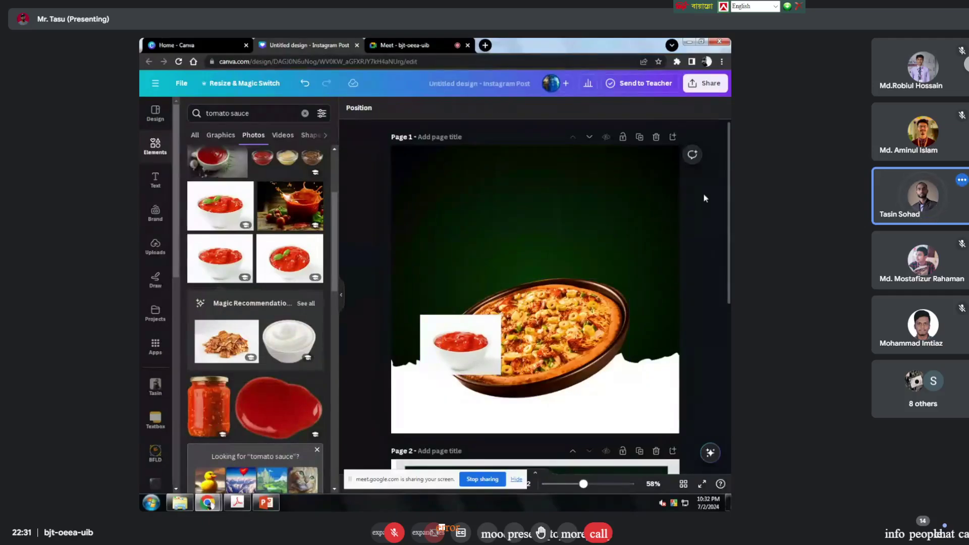
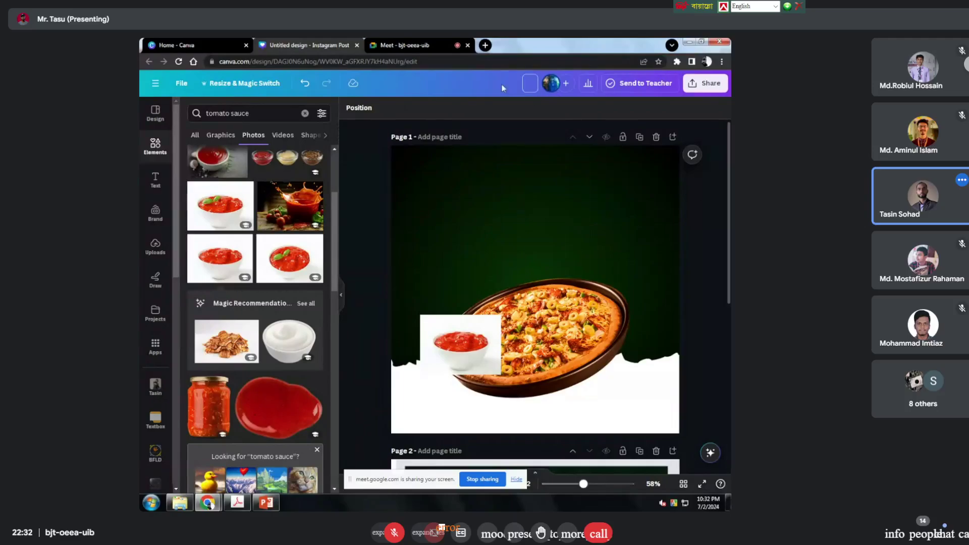
# Step: Title the design 'demo post', then reopen it from Recent designs on the Canva home page
pyautogui.click(529, 83)
pyautogui.write('demo post')
pyautogui.click(156, 83)
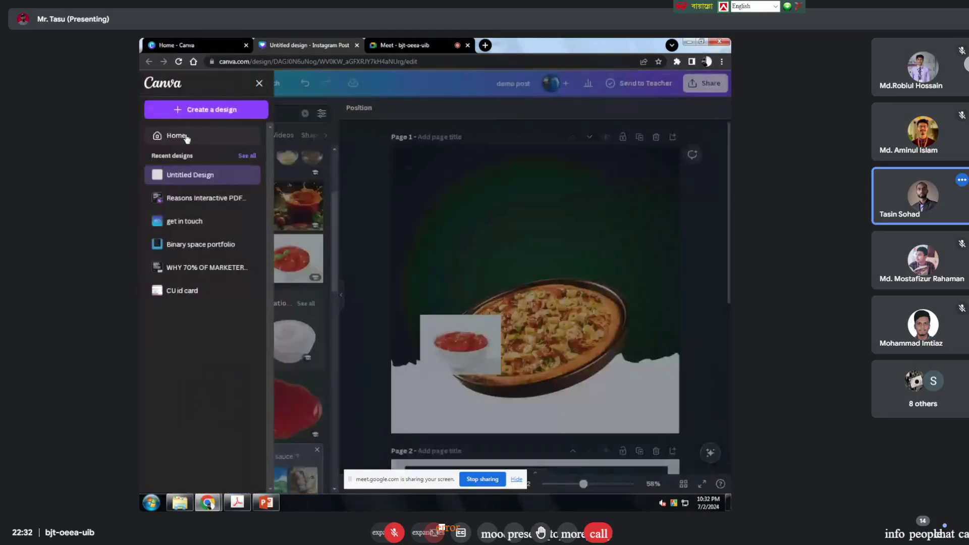
pyautogui.click(191, 139)
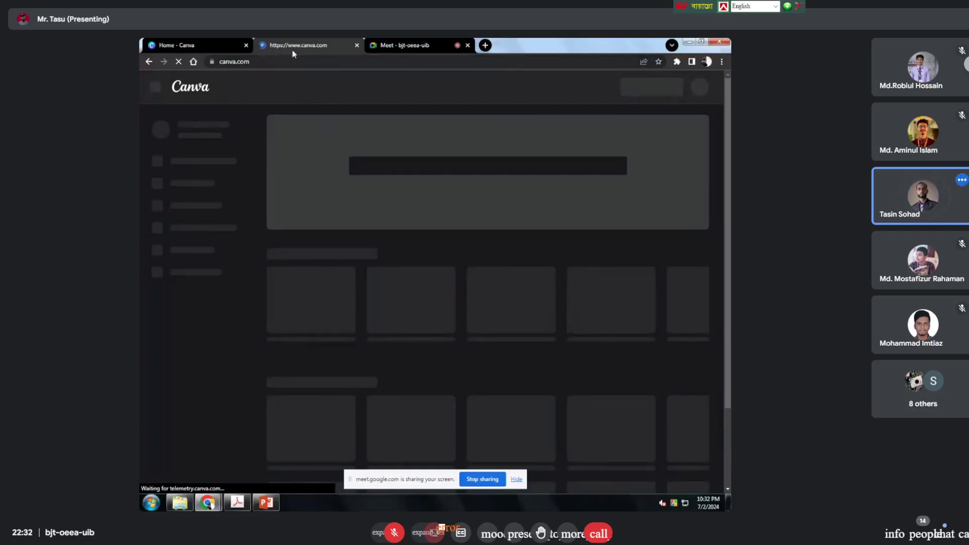
pyautogui.click(357, 45)
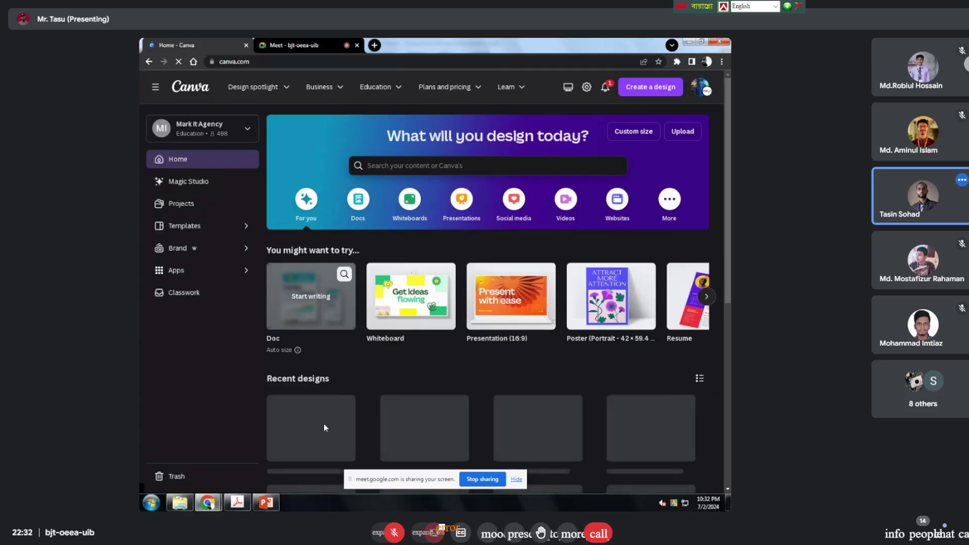
pyautogui.click(325, 428)
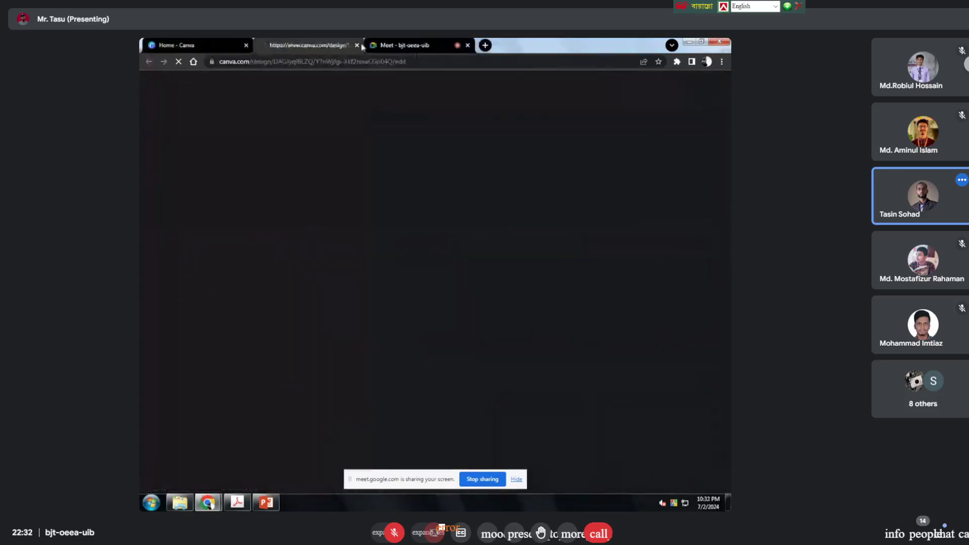
pyautogui.click(357, 45)
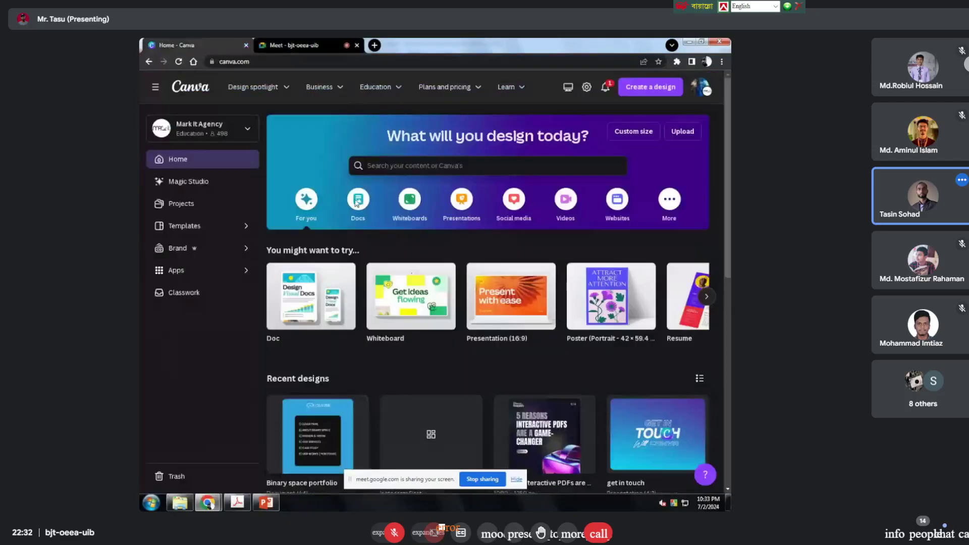
pyautogui.scroll(-2, 429, 303)
pyautogui.click(443, 343)
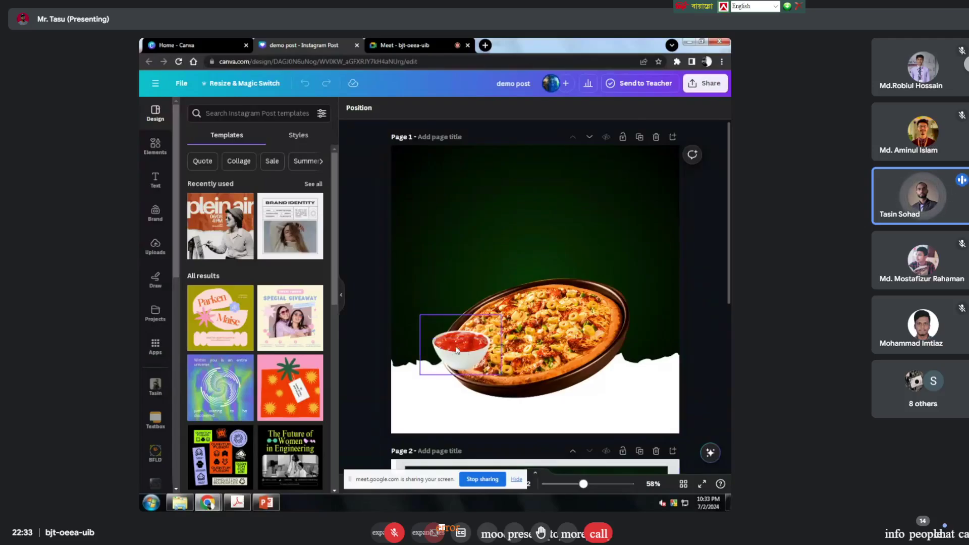
# Step: Shrink the sauce bowl and move it to the pizza's upper-left rim, undoing the final nudge
pyautogui.moveTo(461, 350); pyautogui.dragTo(642, 319)
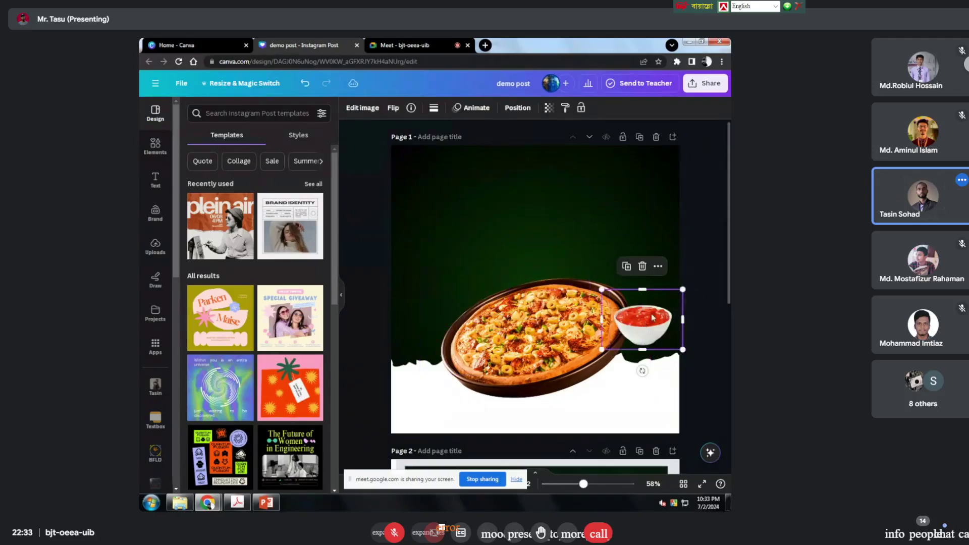
pyautogui.moveTo(684, 288); pyautogui.dragTo(668, 300)
pyautogui.moveTo(639, 337); pyautogui.dragTo(630, 363)
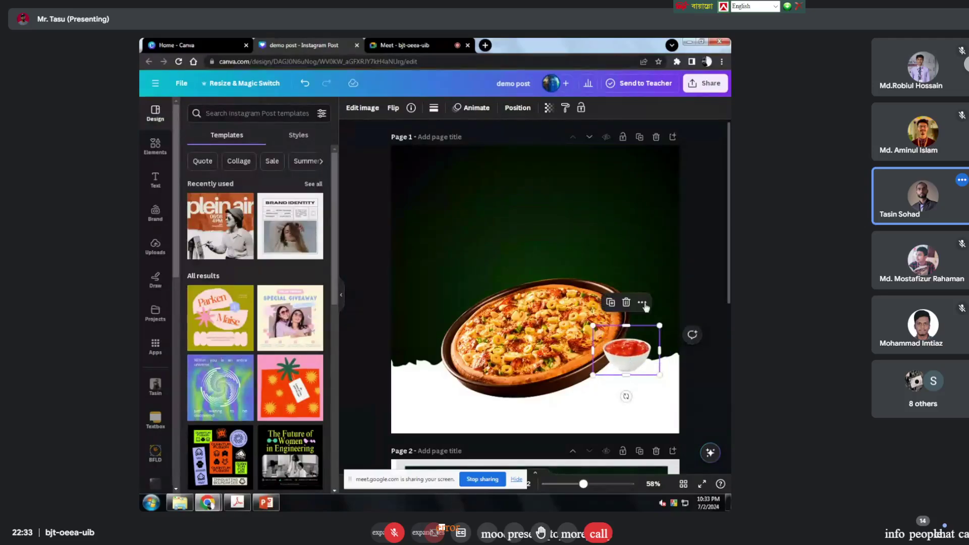
pyautogui.click(704, 384)
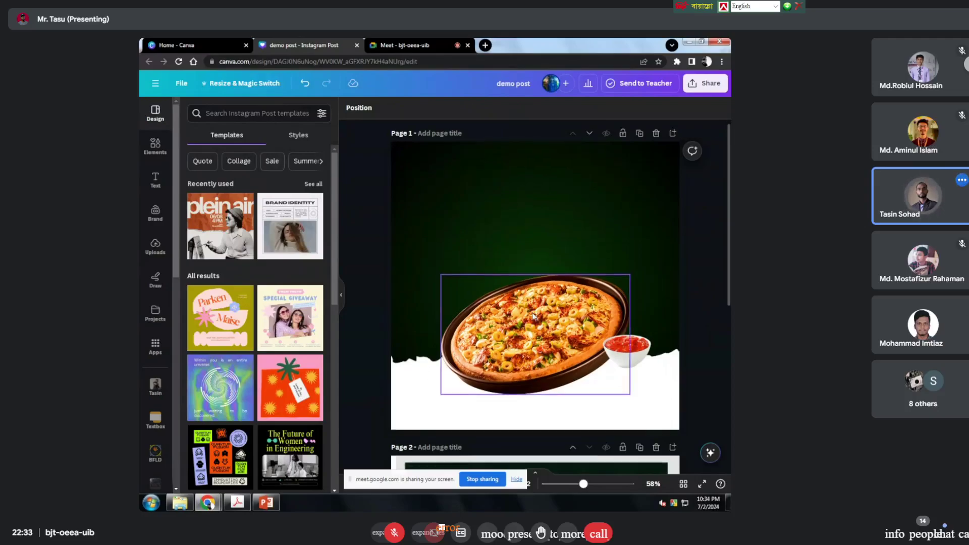
pyautogui.scroll(-1, 605, 316)
pyautogui.moveTo(634, 314); pyautogui.dragTo(467, 261)
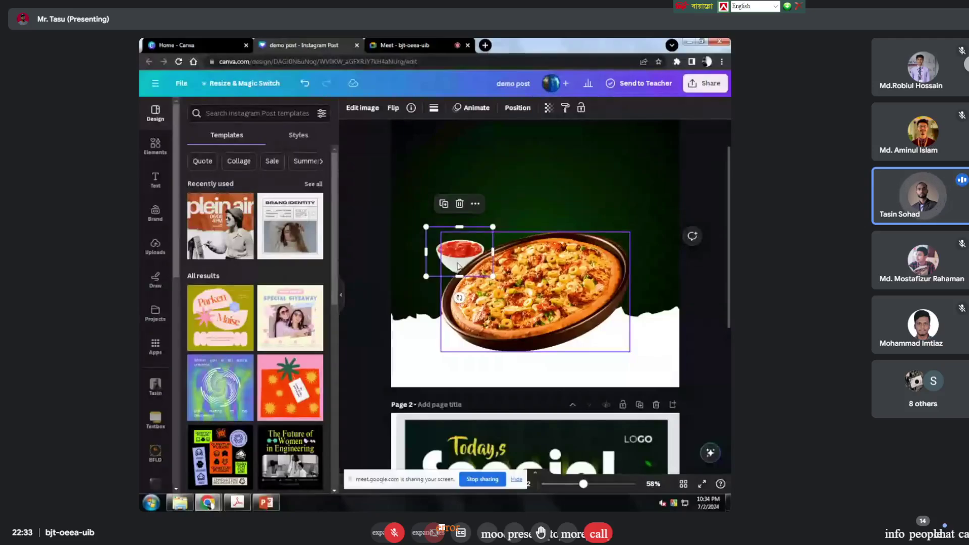
pyautogui.moveTo(446, 248); pyautogui.dragTo(443, 246)
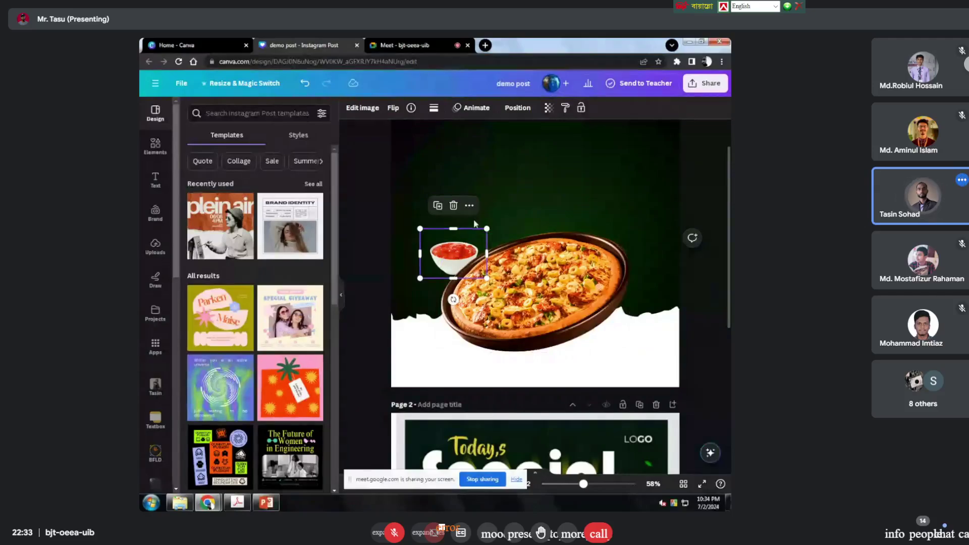
pyautogui.hotkey('ctrl', 'z')
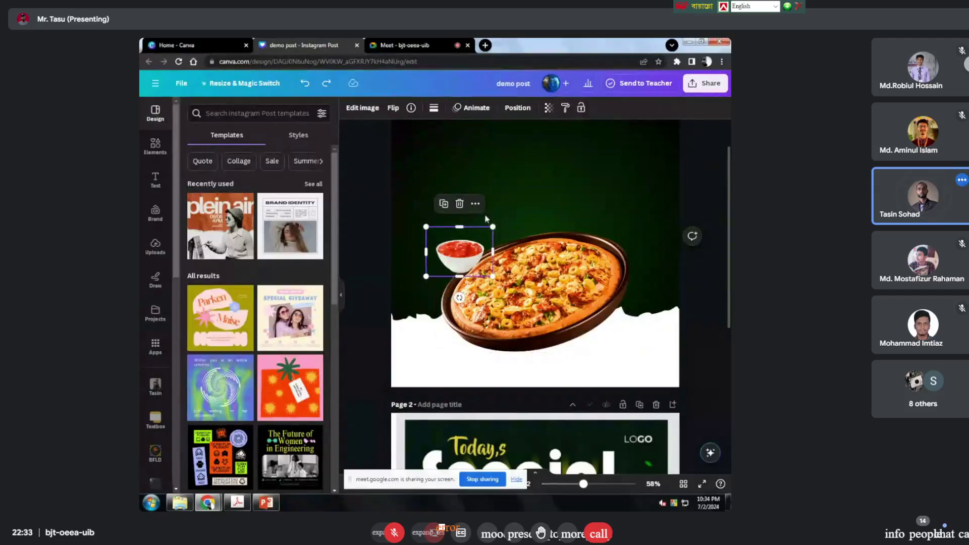
# Step: Send the sauce bowl to the back, behind the pizza
pyautogui.click(477, 203)
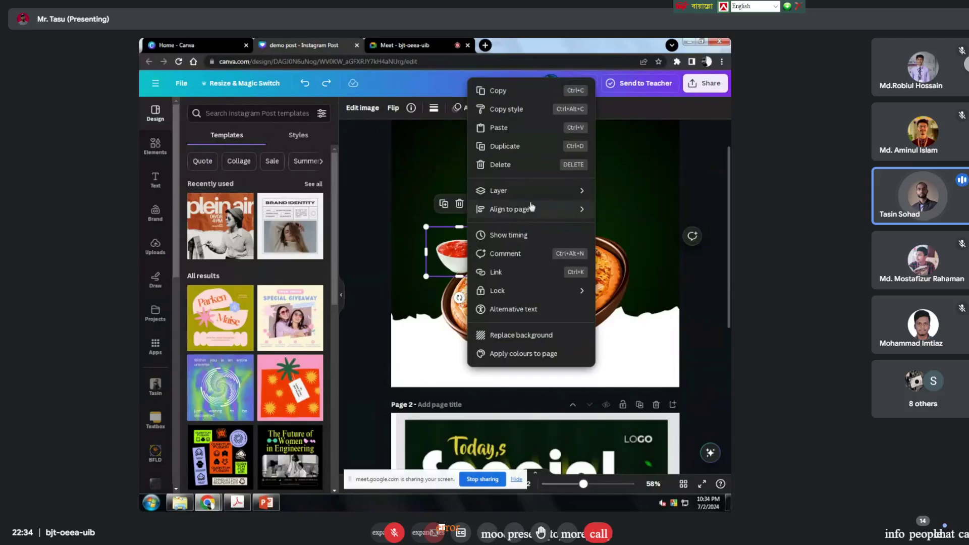
pyautogui.moveTo(533, 196)
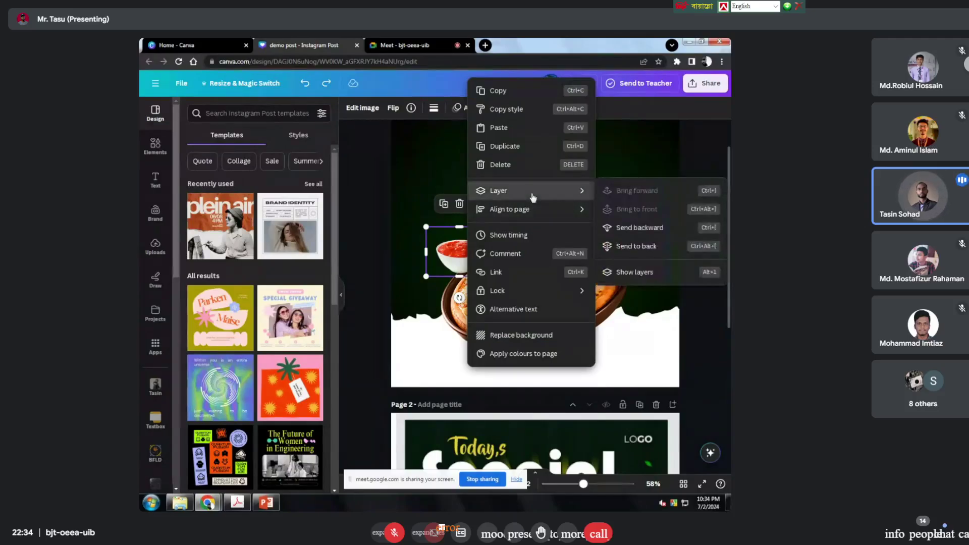
pyautogui.click(634, 246)
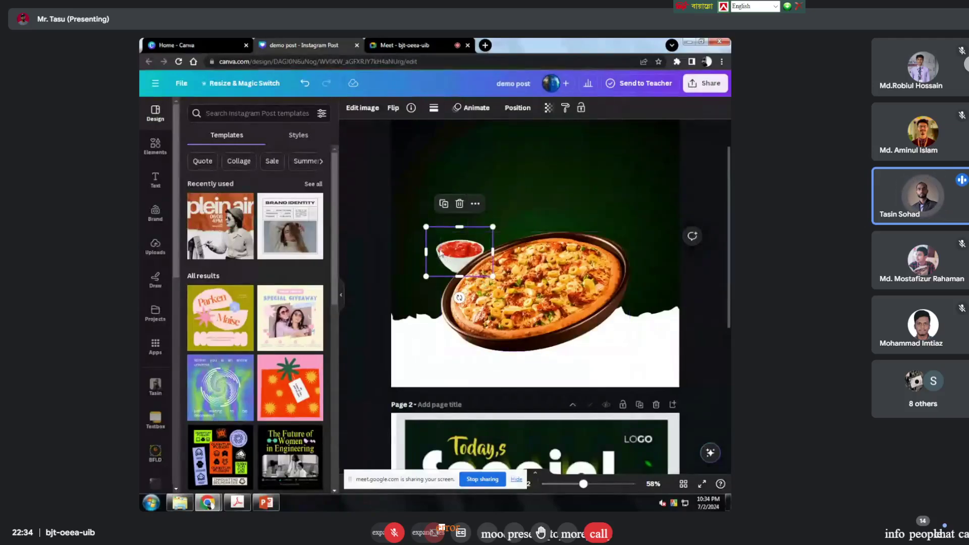
# Step: Nudge the sauce bowl slightly left so it sits snug against the pizza's left rim
pyautogui.moveTo(442, 251)
pyautogui.mouseDown()
pyautogui.moveTo(436, 256)
pyautogui.moveTo(427, 239)
pyautogui.moveTo(446, 262)
pyautogui.mouseUp()
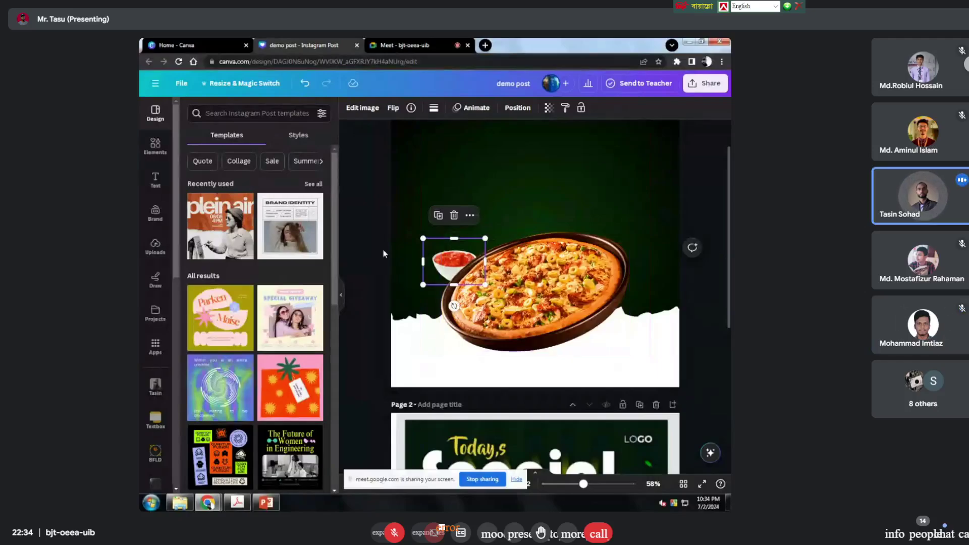
pyautogui.click(695, 210)
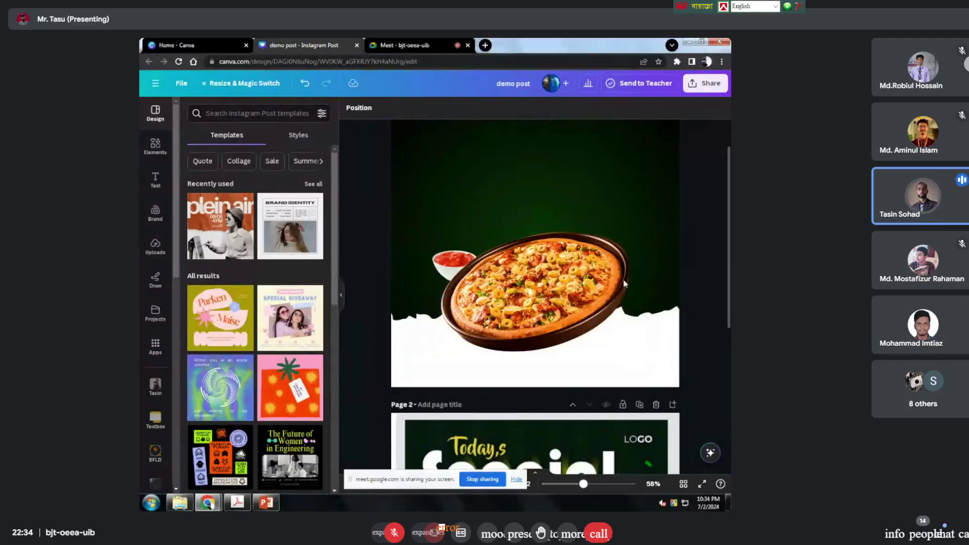
pyautogui.click(440, 266)
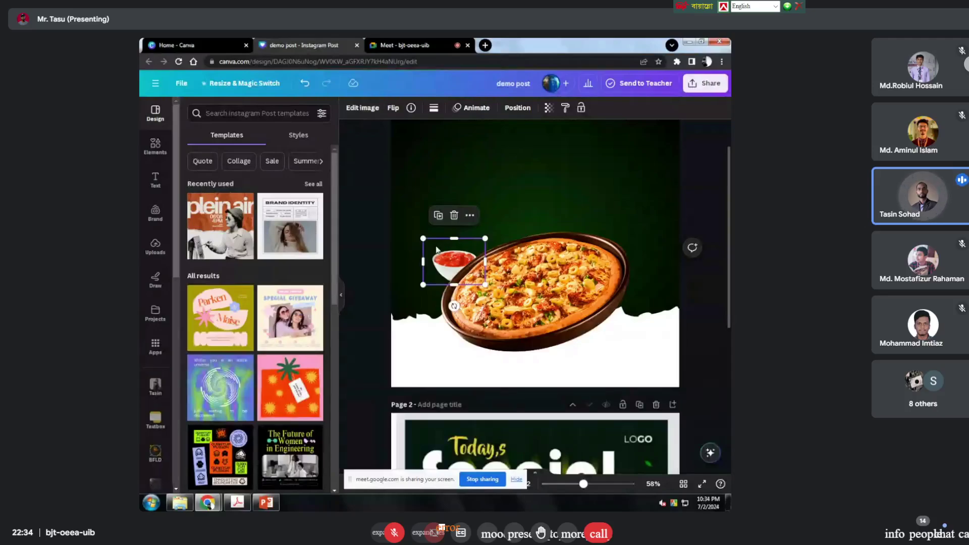
pyautogui.click(716, 287)
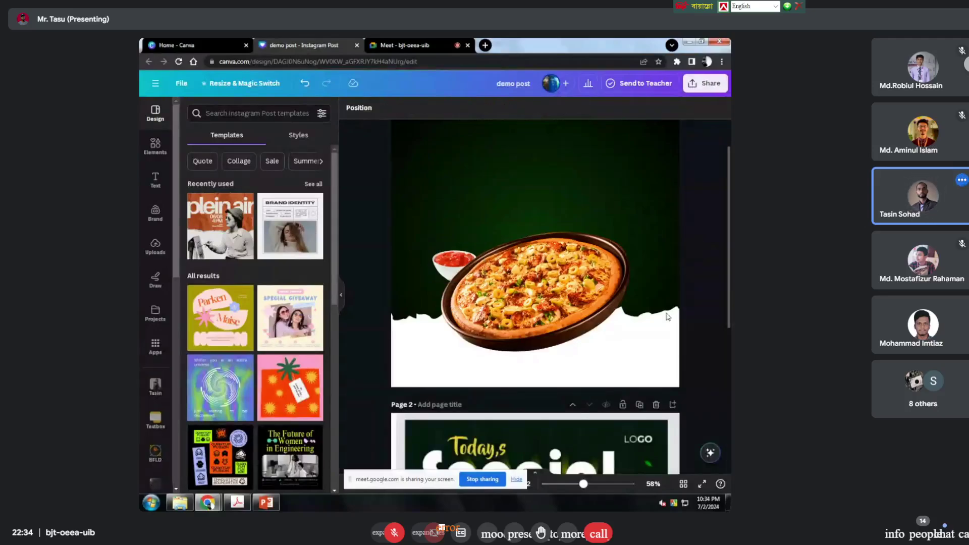
pyautogui.click(437, 264)
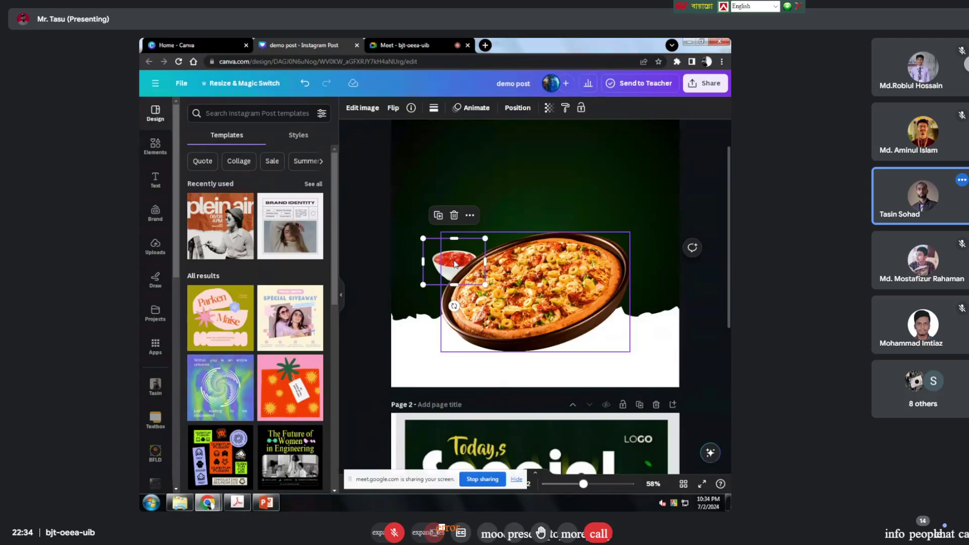
pyautogui.moveTo(433, 261); pyautogui.dragTo(430, 262)
pyautogui.click(364, 279)
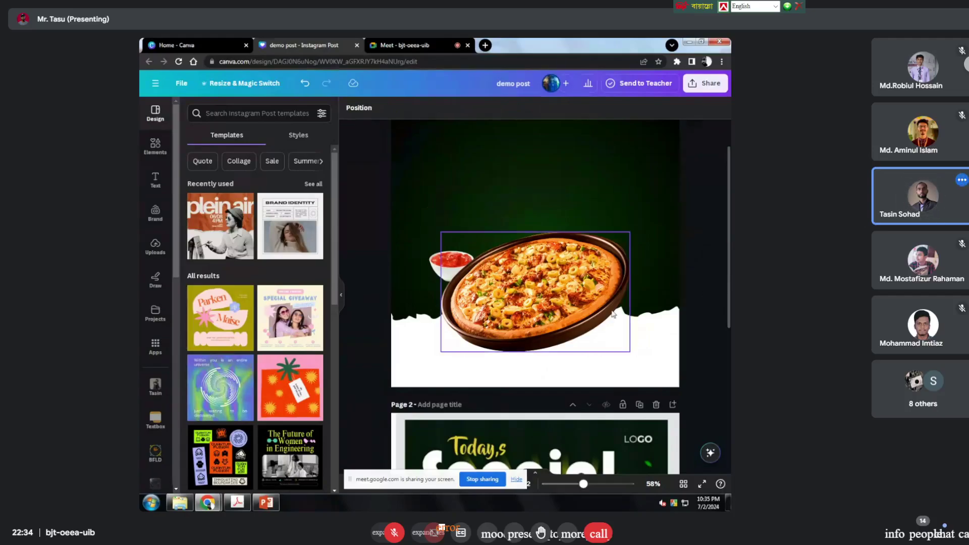
pyautogui.scroll(-5, 630, 343)
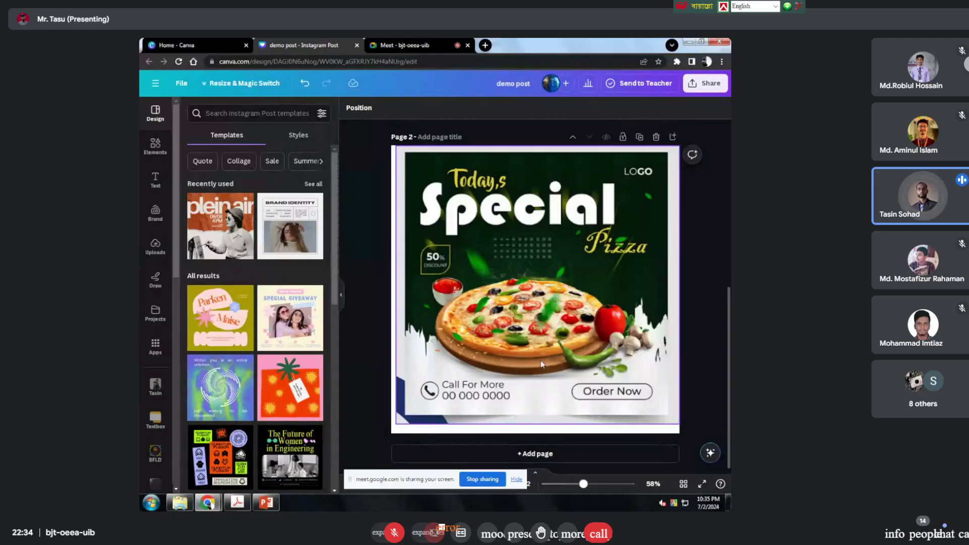
# Step: Search Elements for 'chilli', filter to Photos, and add the red chilli photo
pyautogui.scroll(4, 615, 367)
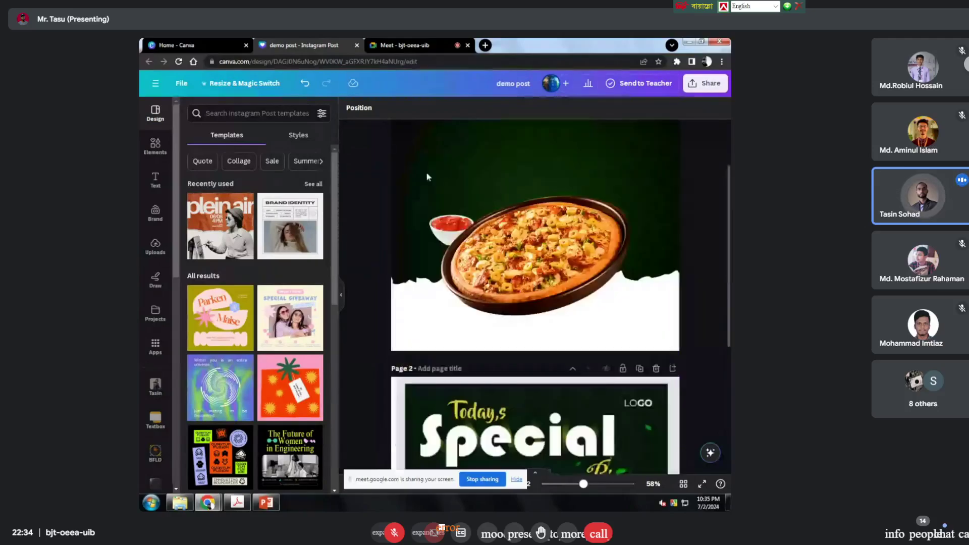
pyautogui.click(155, 145)
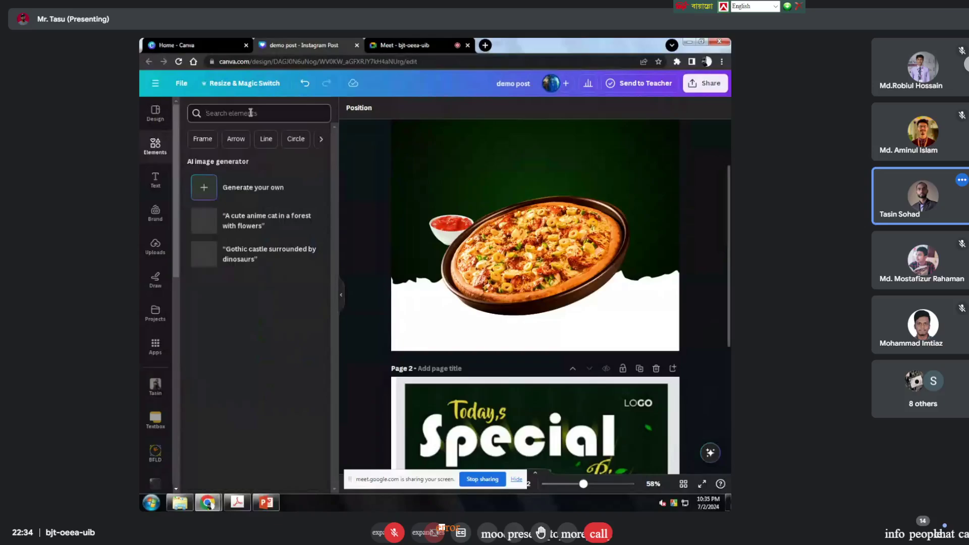
pyautogui.click(250, 113)
pyautogui.write('chill')
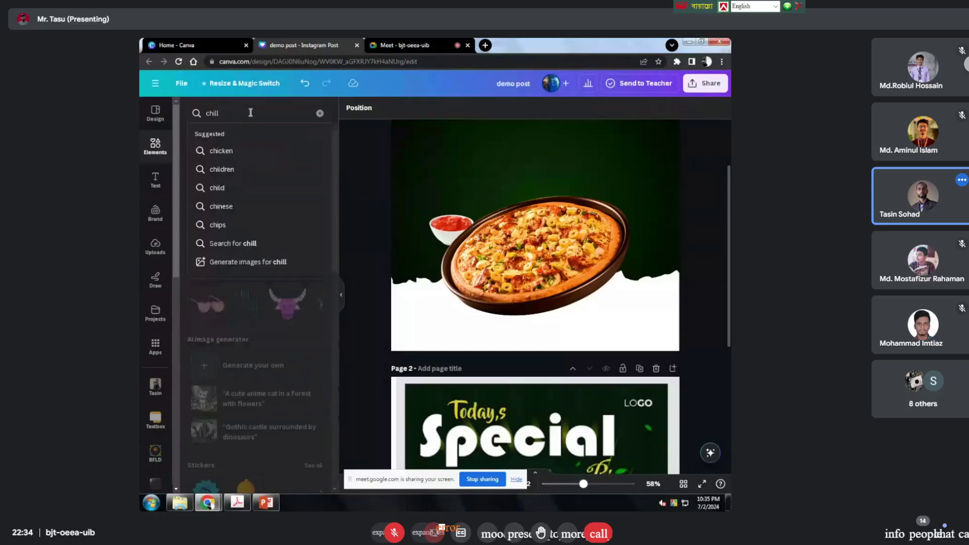
pyautogui.write('i')
pyautogui.press('Return')
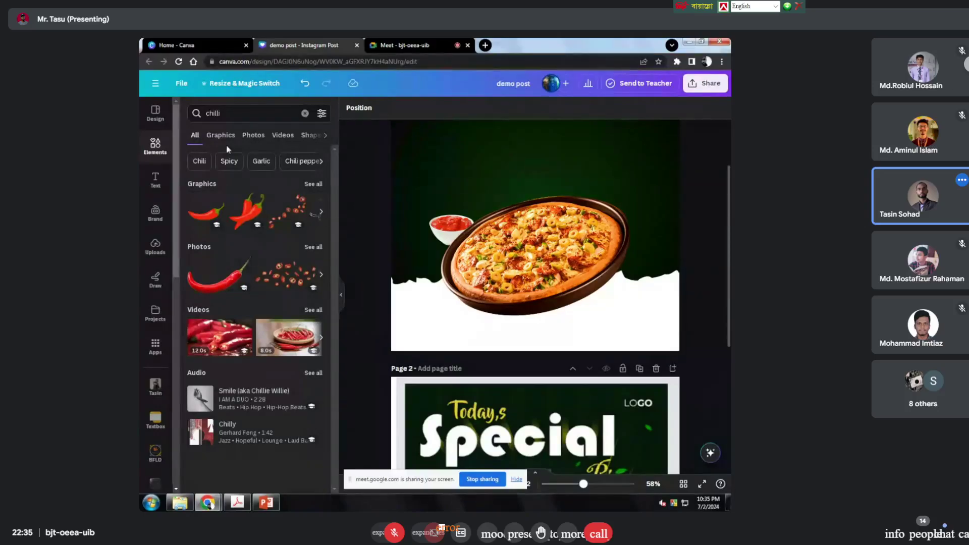
pyautogui.click(253, 135)
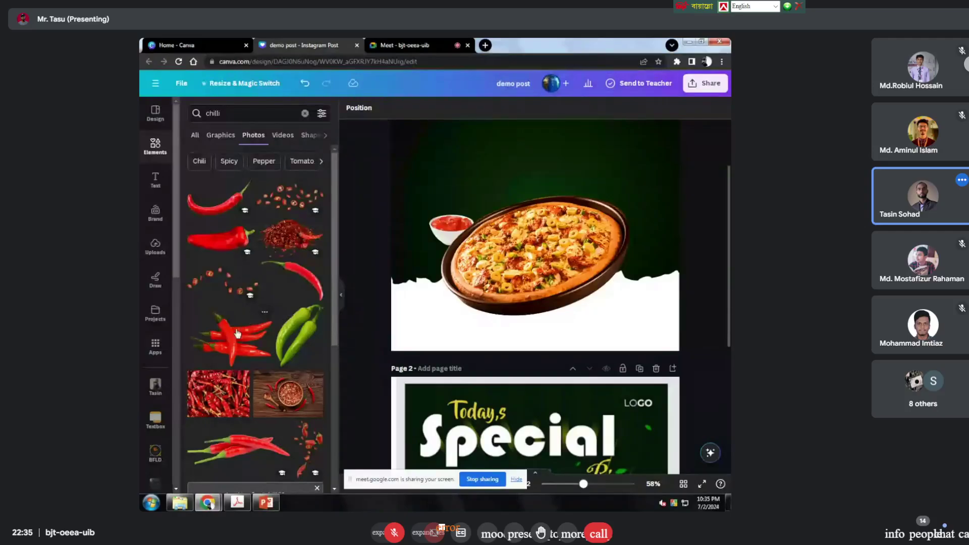
pyautogui.click(217, 200)
# Step: Shrink the chilli photo and place it at the pizza's lower-right edge
pyautogui.moveTo(651, 141); pyautogui.dragTo(504, 265)
pyautogui.moveTo(447, 252); pyautogui.dragTo(632, 277)
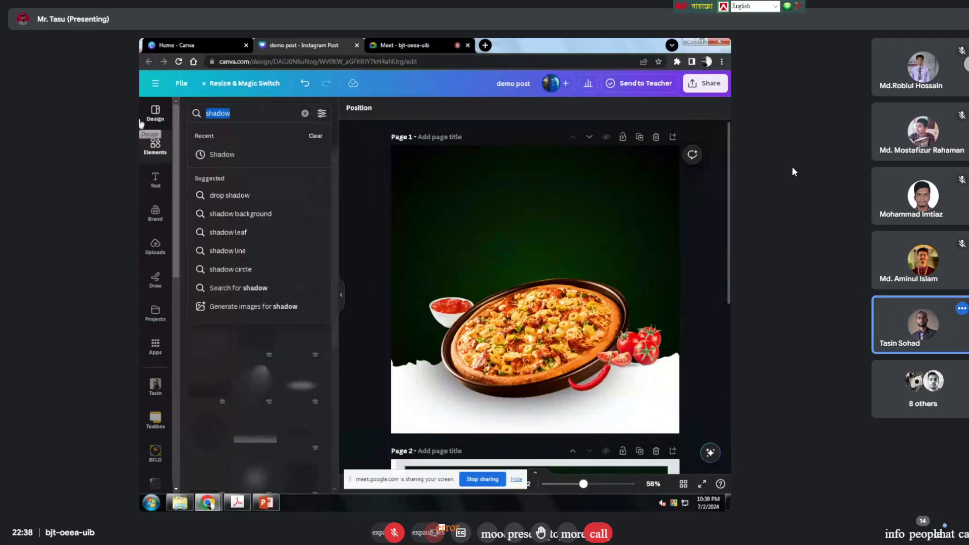
# Step: Search Elements for 'falling leaves', then add and remove a trial leaves graphic
pyautogui.write('i')
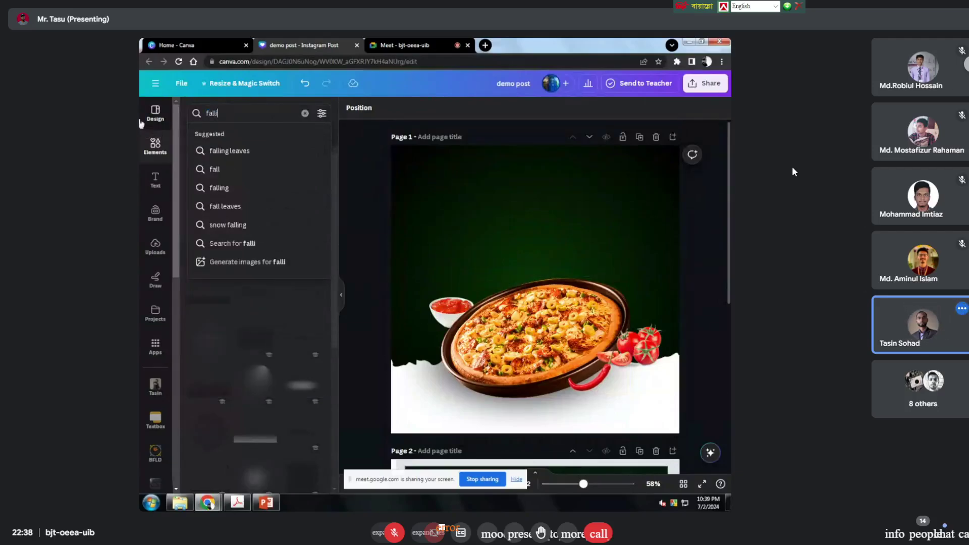
pyautogui.write('ng lea')
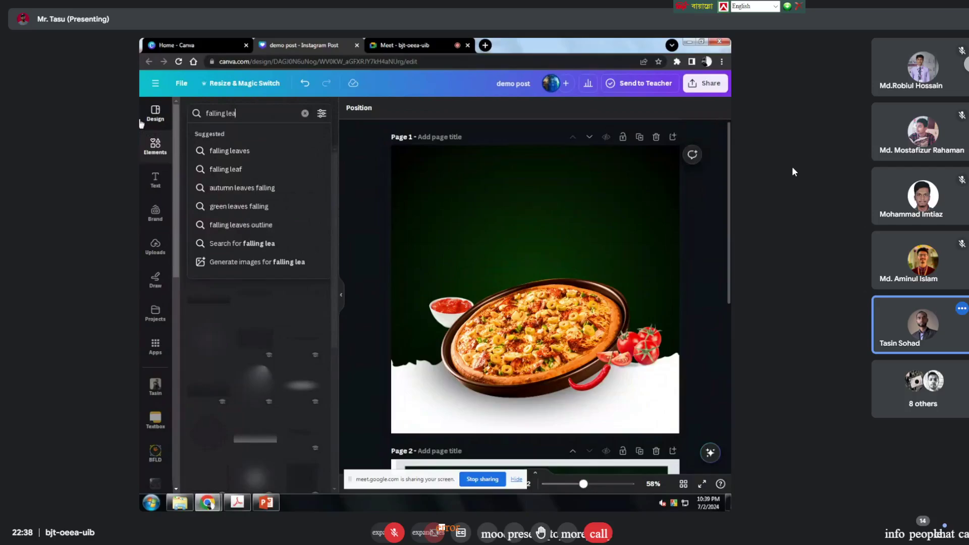
pyautogui.write('ves')
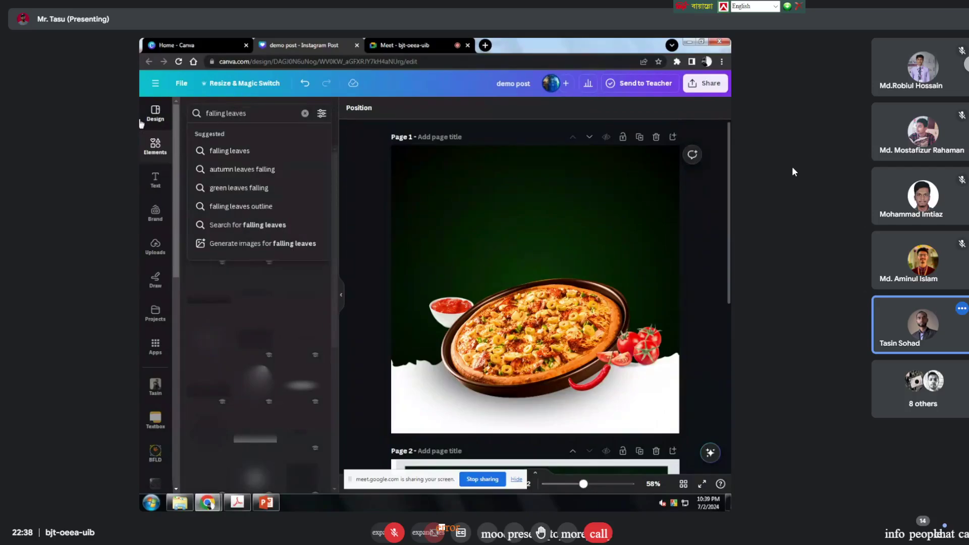
pyautogui.press('Return')
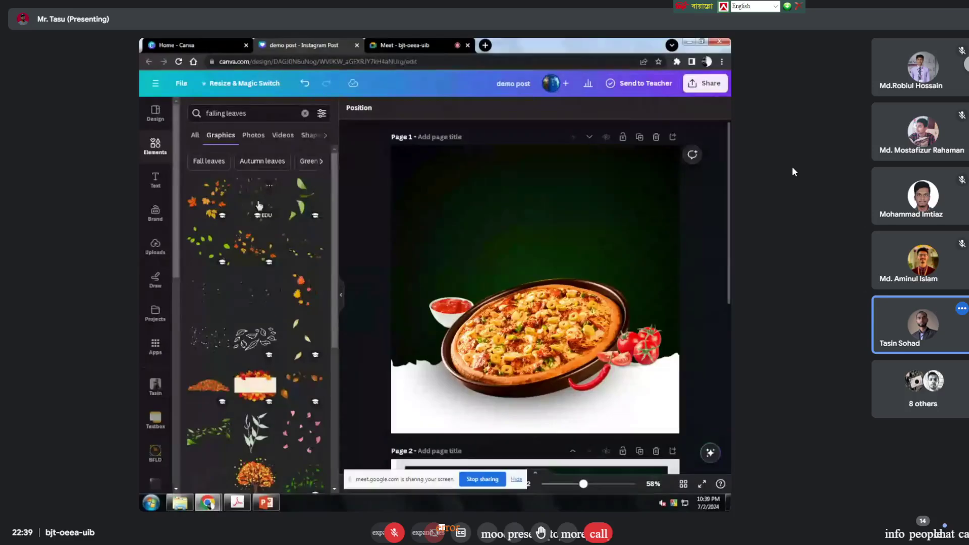
pyautogui.scroll(-2, 260, 214)
pyautogui.scroll(2, 262, 215)
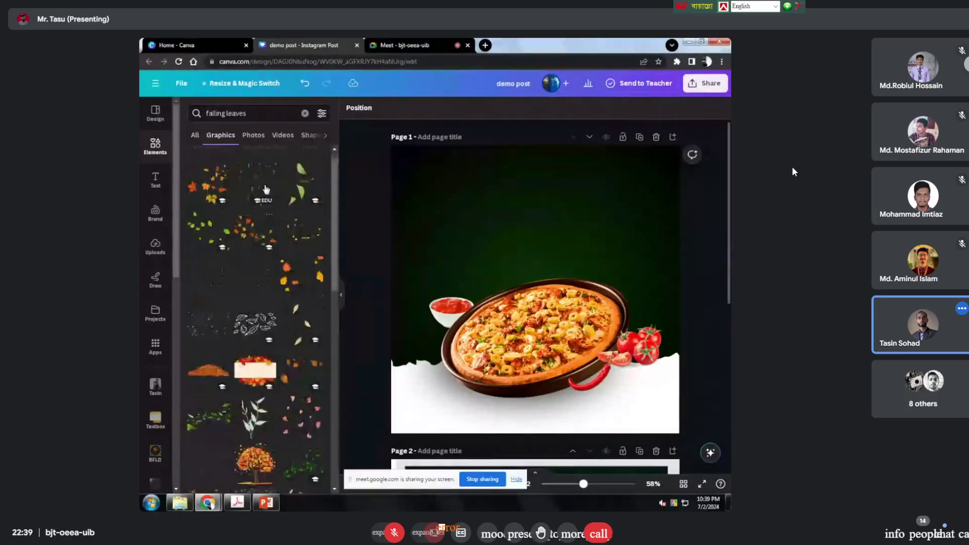
pyautogui.click(266, 190)
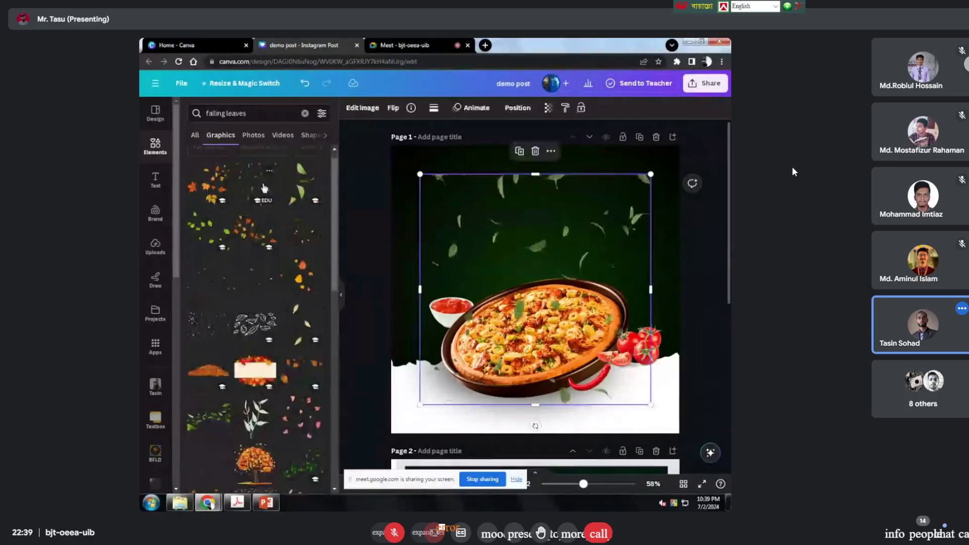
pyautogui.click(535, 151)
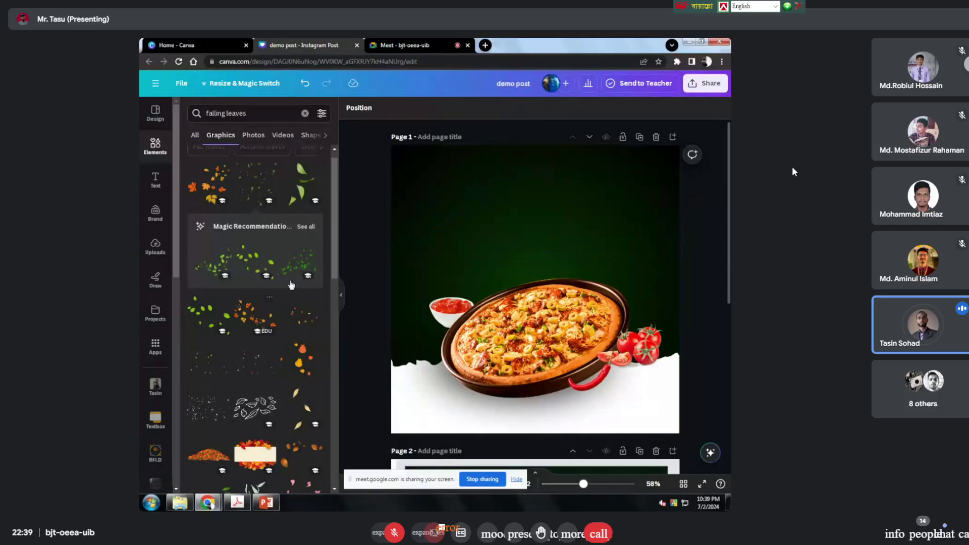
# Step: Try a green falling-leaves photo enlarged at the page top, delete it, and return to Graphics results
pyautogui.scroll(-4, 285, 286)
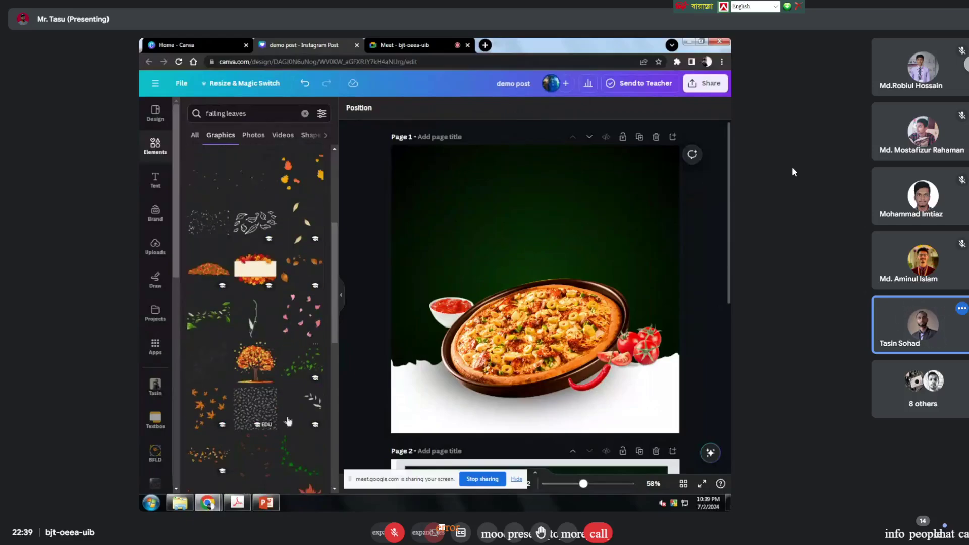
pyautogui.click(253, 136)
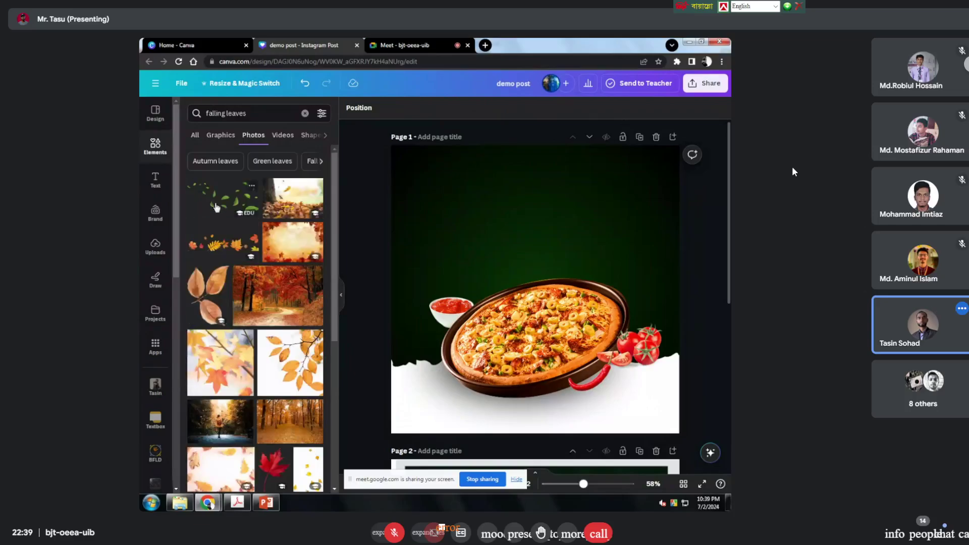
pyautogui.click(216, 207)
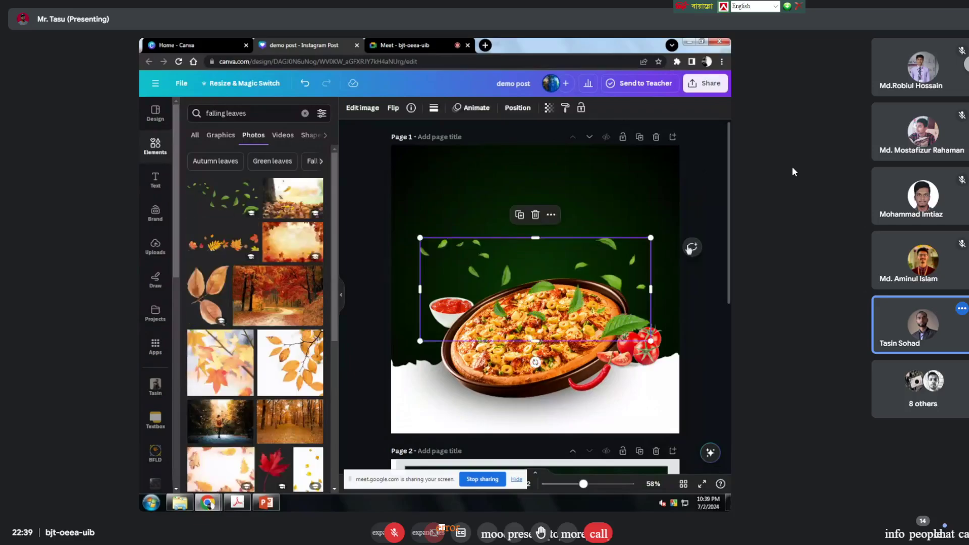
pyautogui.moveTo(659, 241); pyautogui.dragTo(738, 205)
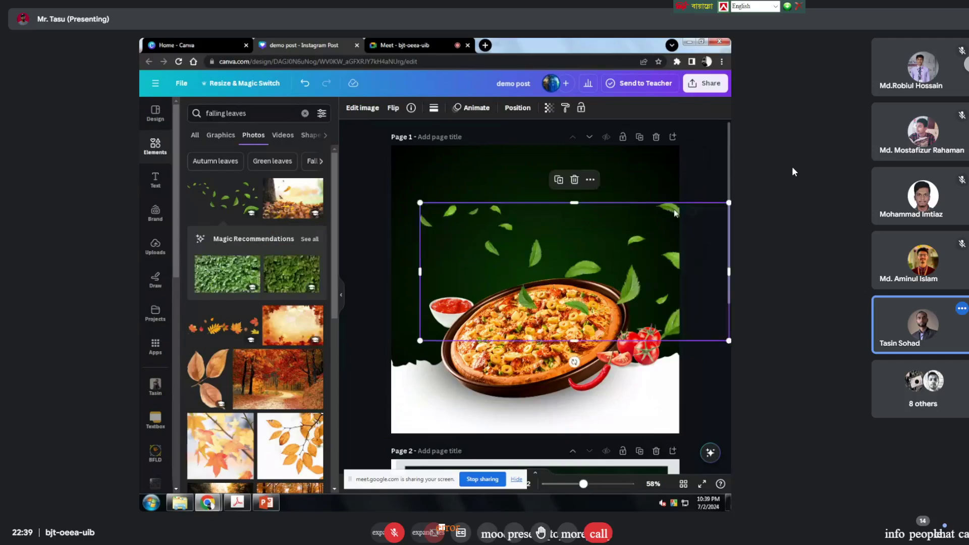
pyautogui.moveTo(620, 247); pyautogui.dragTo(533, 218)
pyautogui.moveTo(638, 174); pyautogui.dragTo(725, 143)
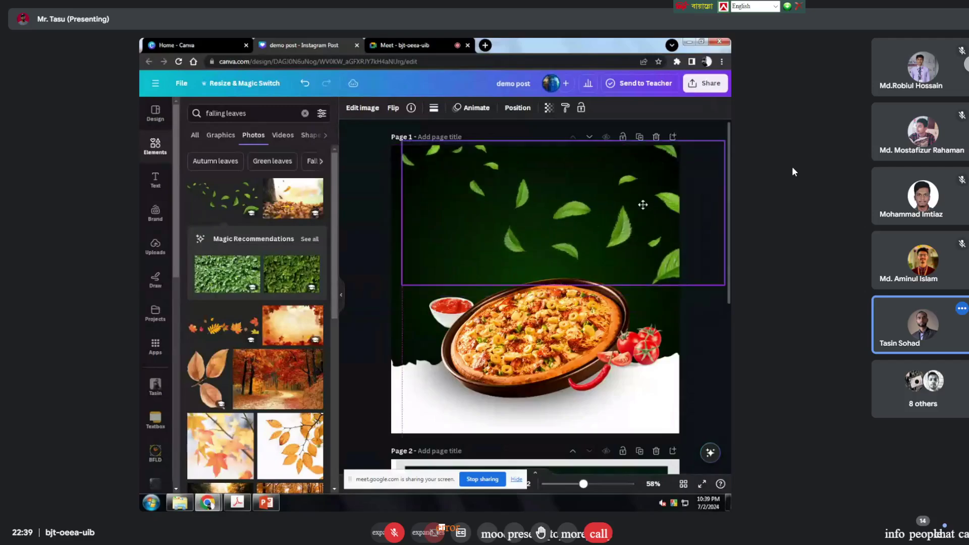
pyautogui.click(593, 209)
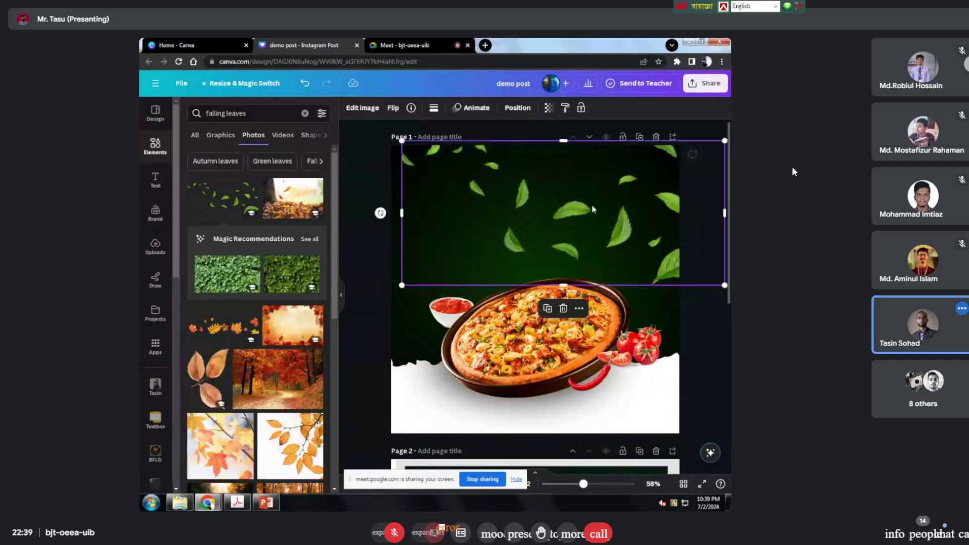
pyautogui.click(563, 308)
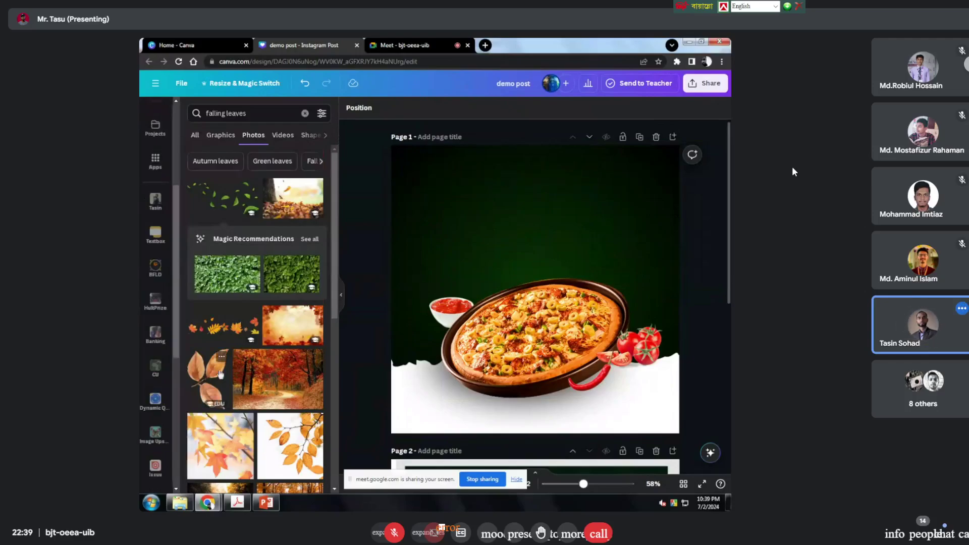
pyautogui.scroll(-5, 221, 373)
pyautogui.click(220, 134)
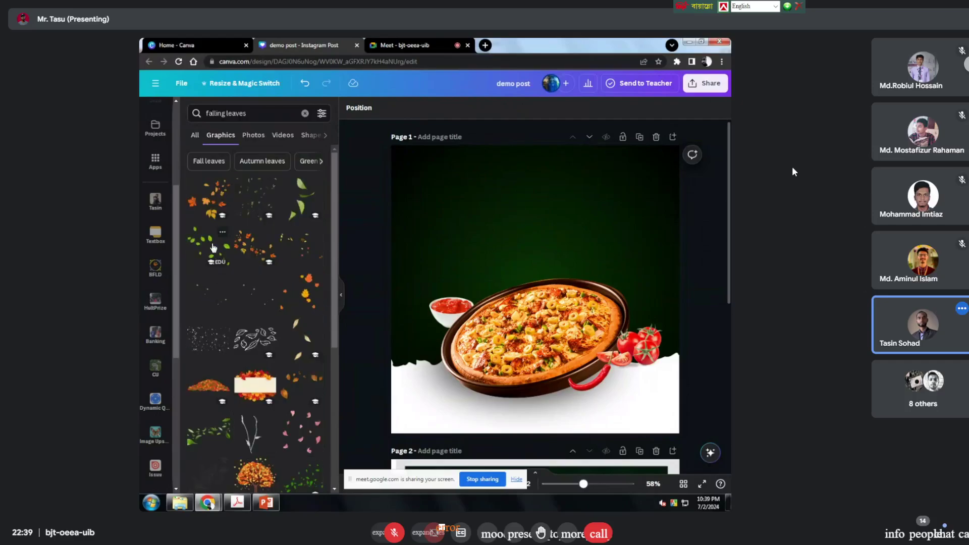
pyautogui.scroll(-5, 226, 323)
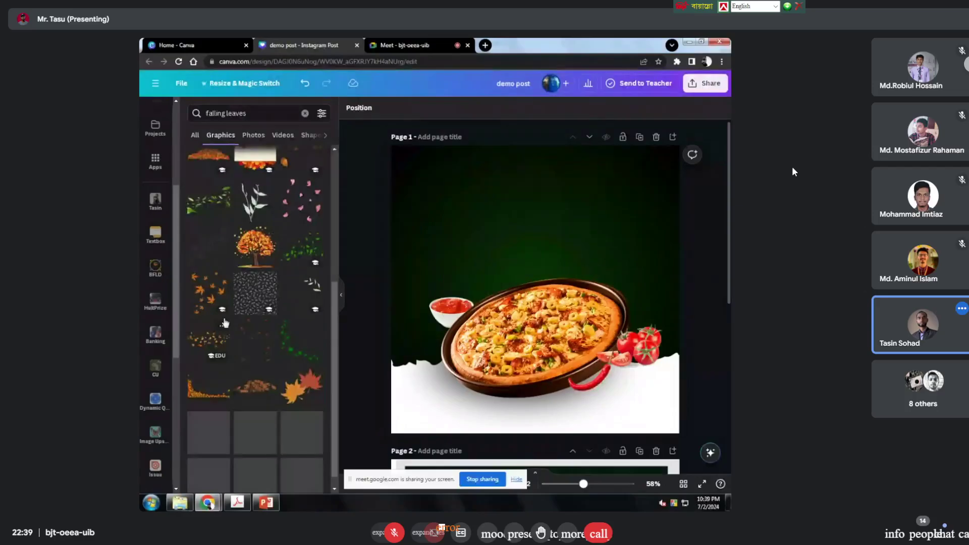
pyautogui.click(206, 223)
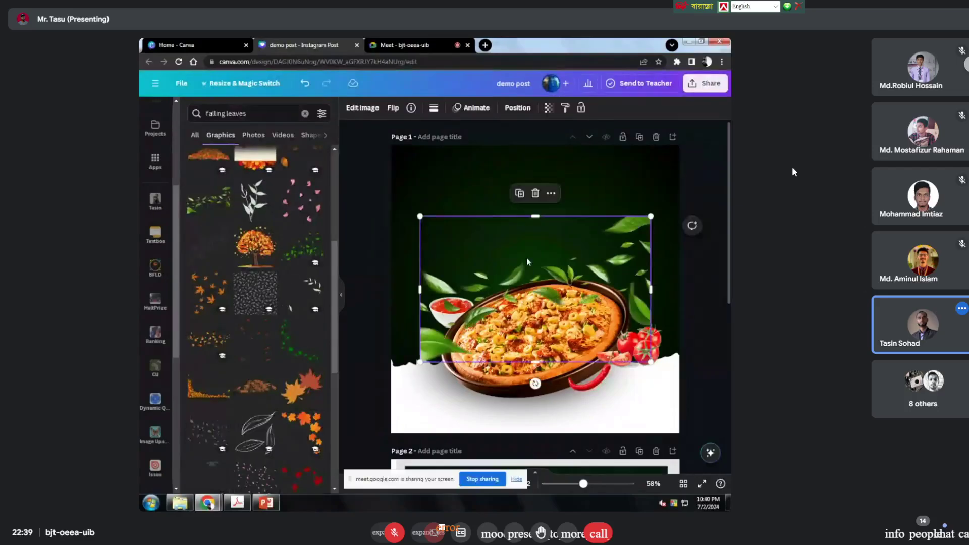
pyautogui.moveTo(528, 234); pyautogui.dragTo(524, 217)
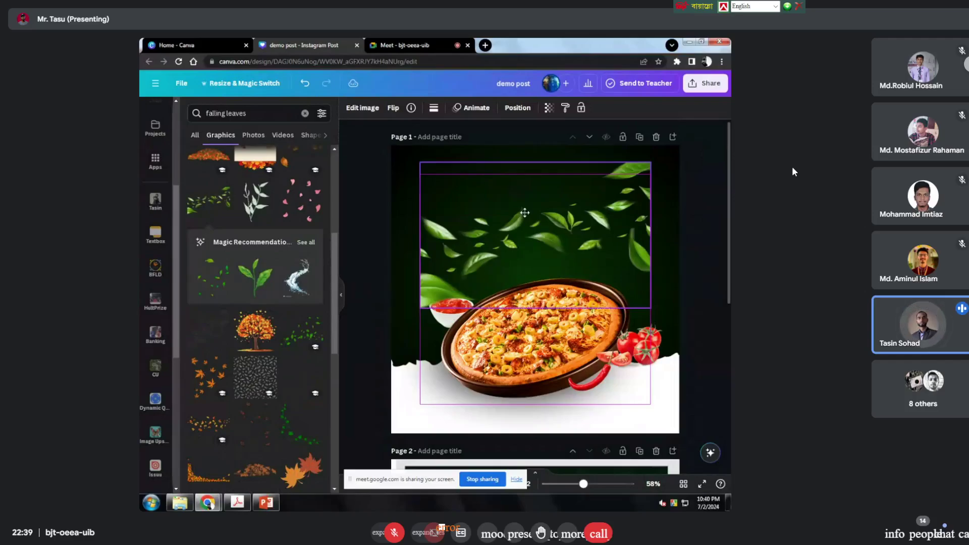
pyautogui.moveTo(650, 158); pyautogui.dragTo(727, 108)
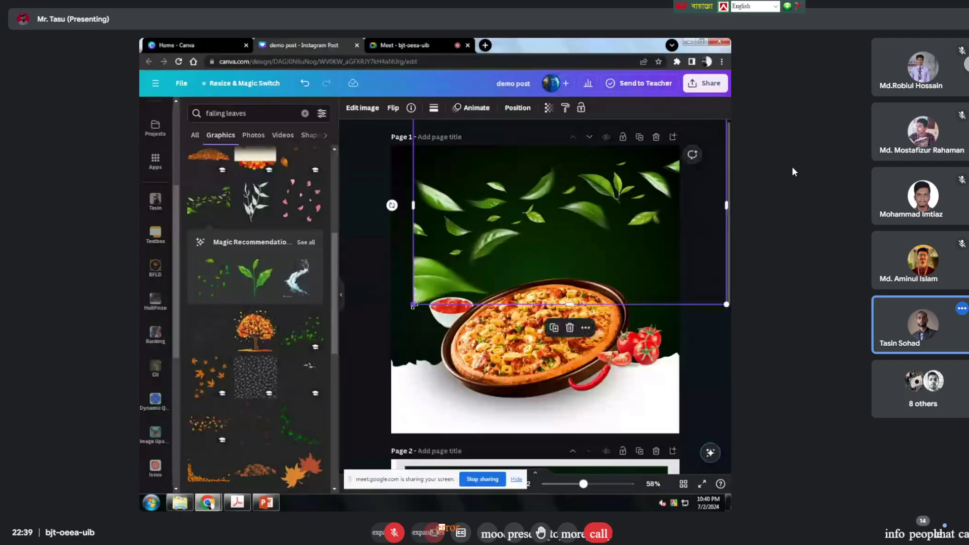
pyautogui.moveTo(414, 305); pyautogui.dragTo(294, 337)
pyautogui.moveTo(498, 247)
pyautogui.mouseDown()
pyautogui.moveTo(505, 190)
pyautogui.moveTo(518, 205)
pyautogui.moveTo(498, 235)
pyautogui.moveTo(463, 246)
pyautogui.moveTo(485, 255)
pyautogui.mouseUp()
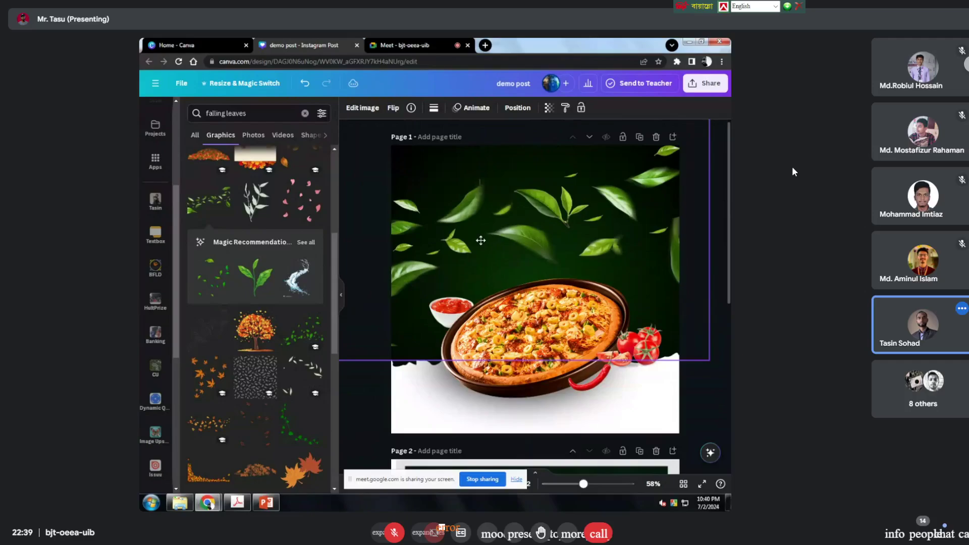
pyautogui.moveTo(709, 360); pyautogui.dragTo(519, 240)
pyautogui.moveTo(472, 212); pyautogui.dragTo(549, 256)
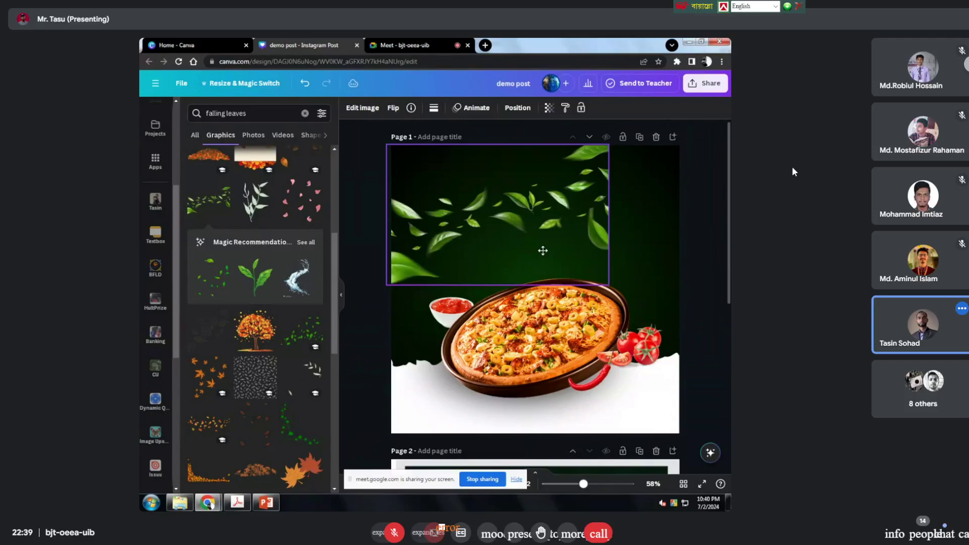
pyautogui.moveTo(386, 217); pyautogui.dragTo(426, 234)
pyautogui.moveTo(609, 233); pyautogui.dragTo(541, 257)
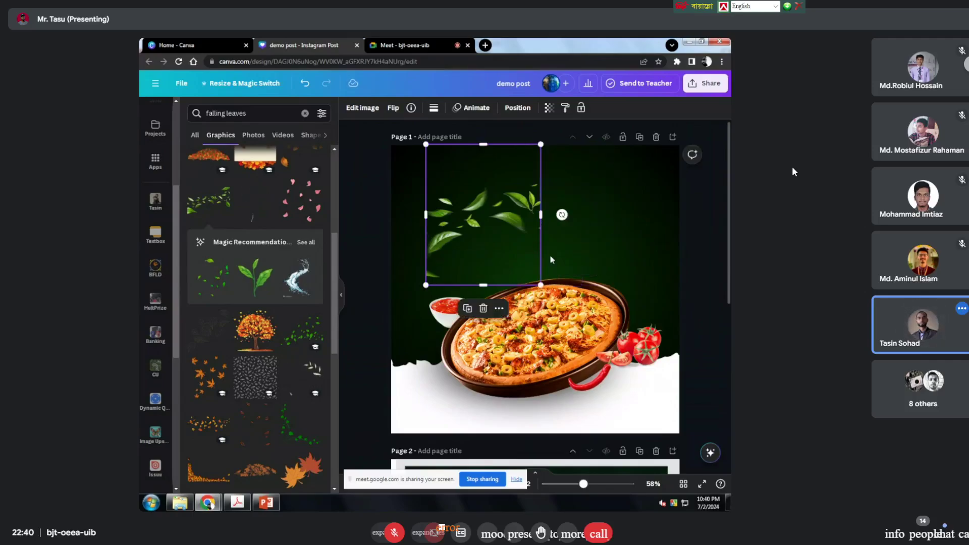
pyautogui.moveTo(432, 215); pyautogui.dragTo(434, 215)
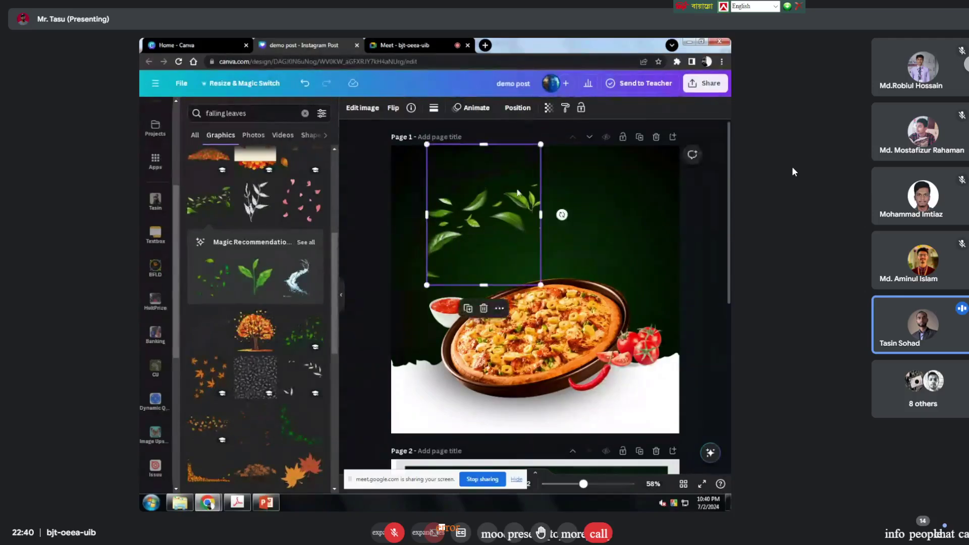
pyautogui.press('Delete')
# Step: Scroll through the falling-leaves graphics results, then deselect the pizza image
pyautogui.scroll(-3, 155, 302)
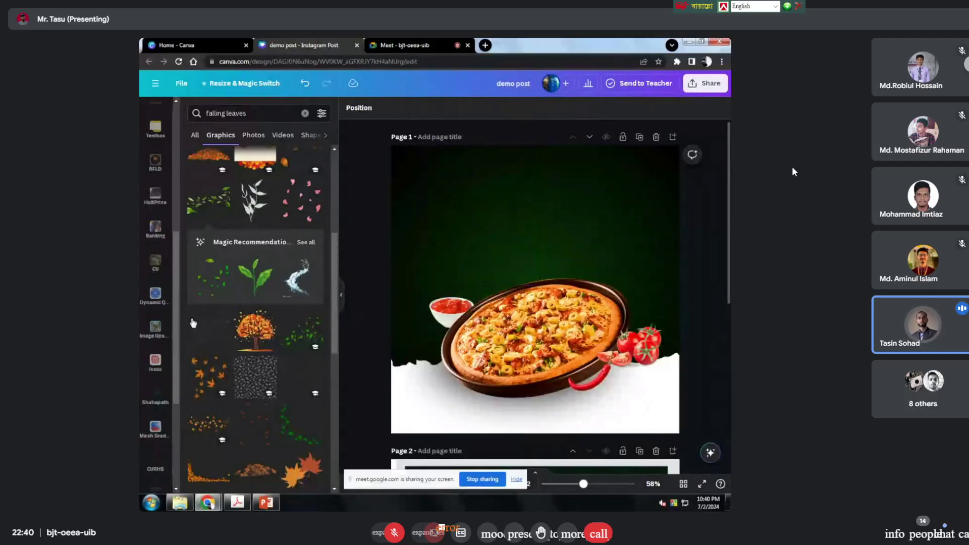
pyautogui.scroll(-5, 255, 368)
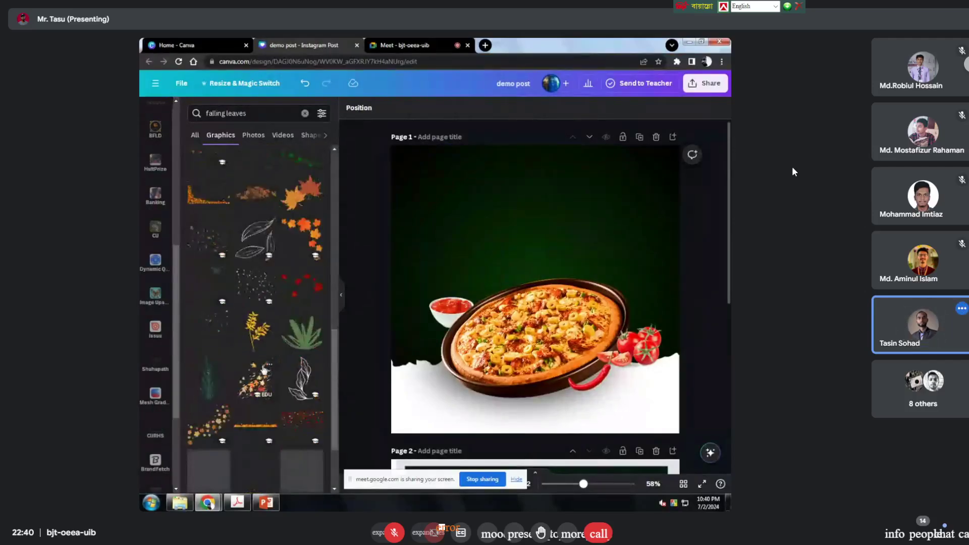
pyautogui.scroll(-2, 263, 370)
pyautogui.scroll(10, 264, 369)
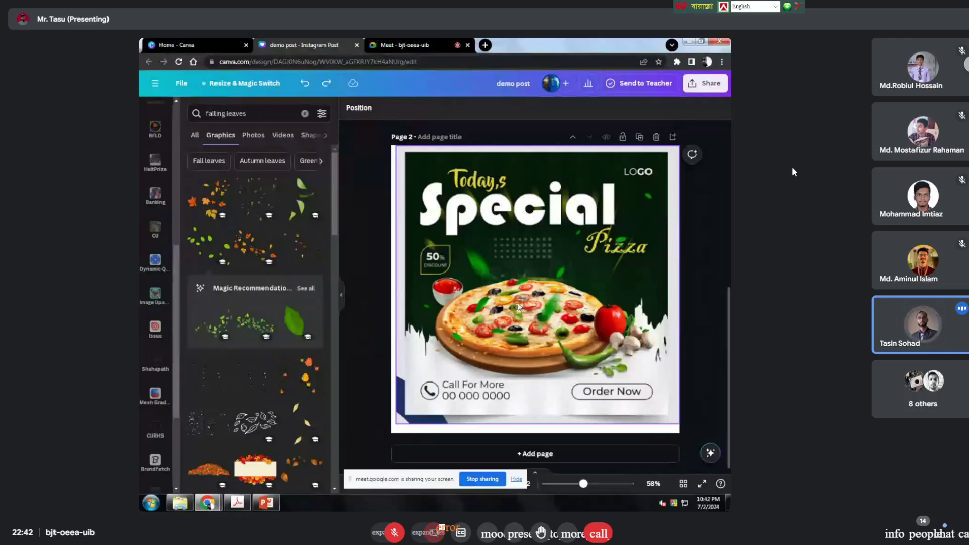
pyautogui.click(653, 184)
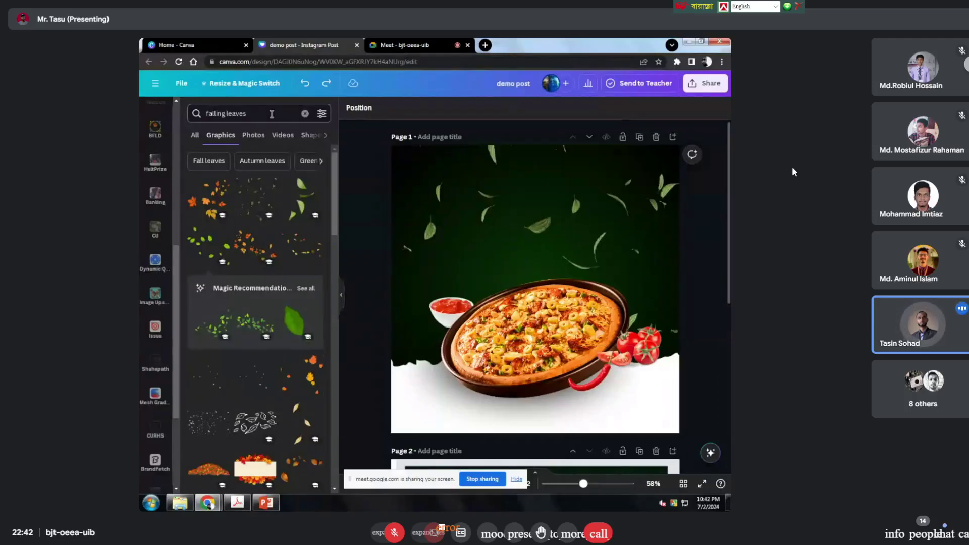
# Step: Search Elements for 'demo logo' and browse through the logo graphics results
pyautogui.click(237, 113)
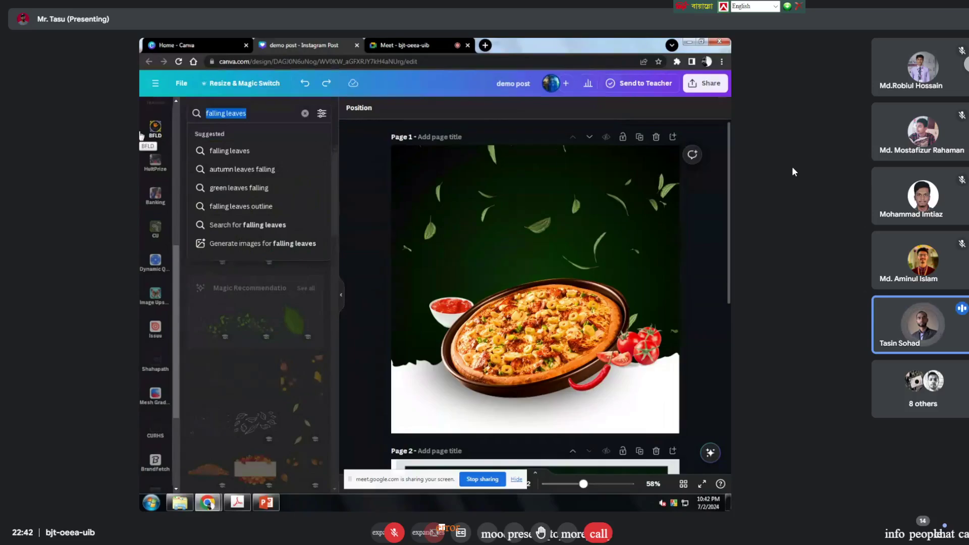
pyautogui.write('demo logo')
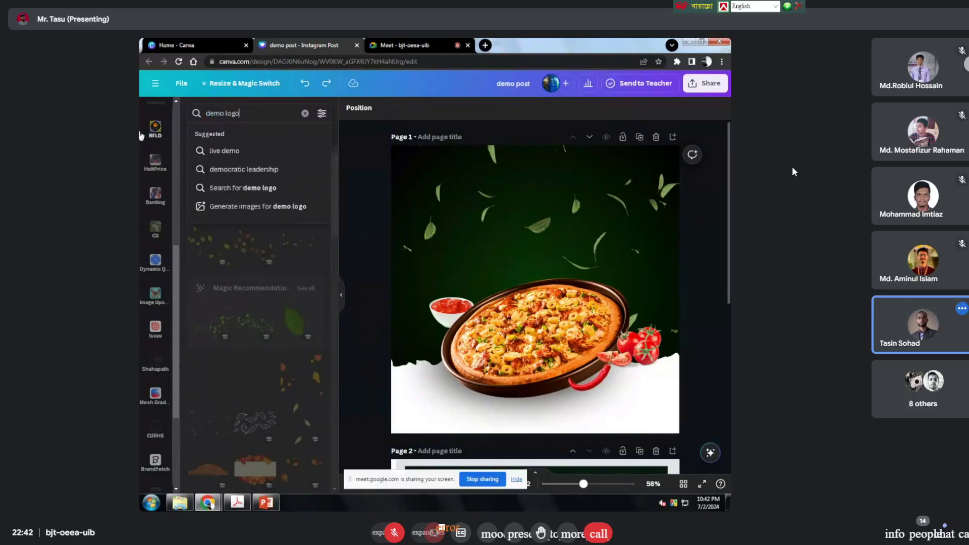
pyautogui.press('Return')
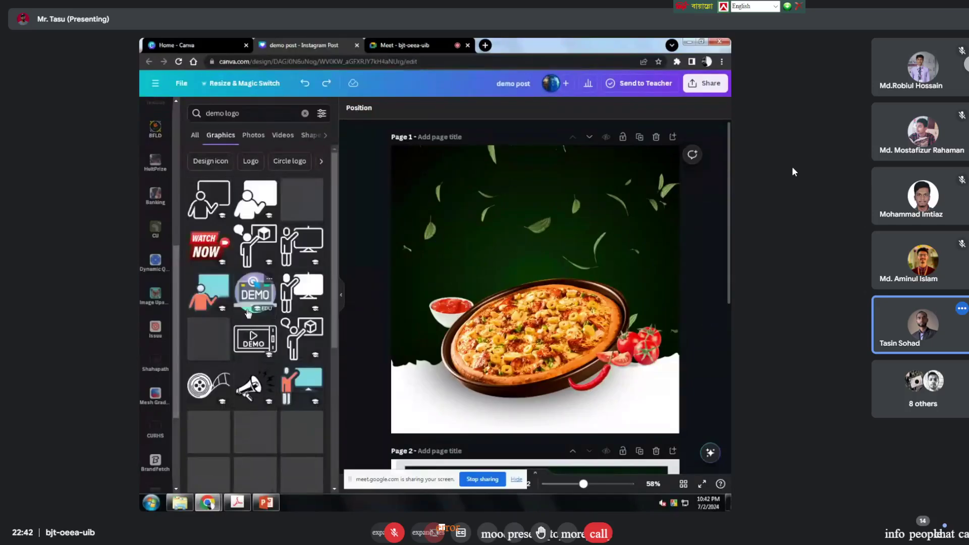
pyautogui.click(255, 161)
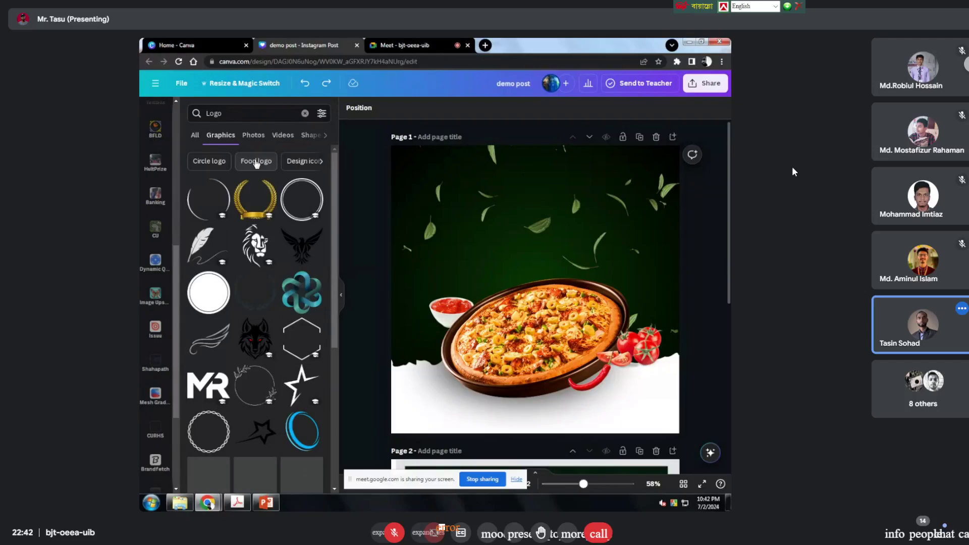
pyautogui.scroll(-2, 244, 352)
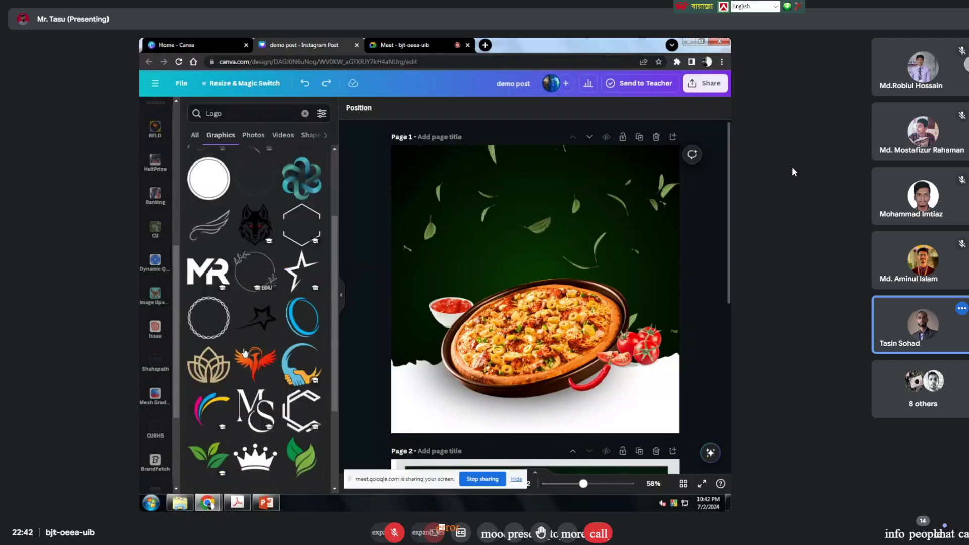
pyautogui.scroll(-2, 244, 352)
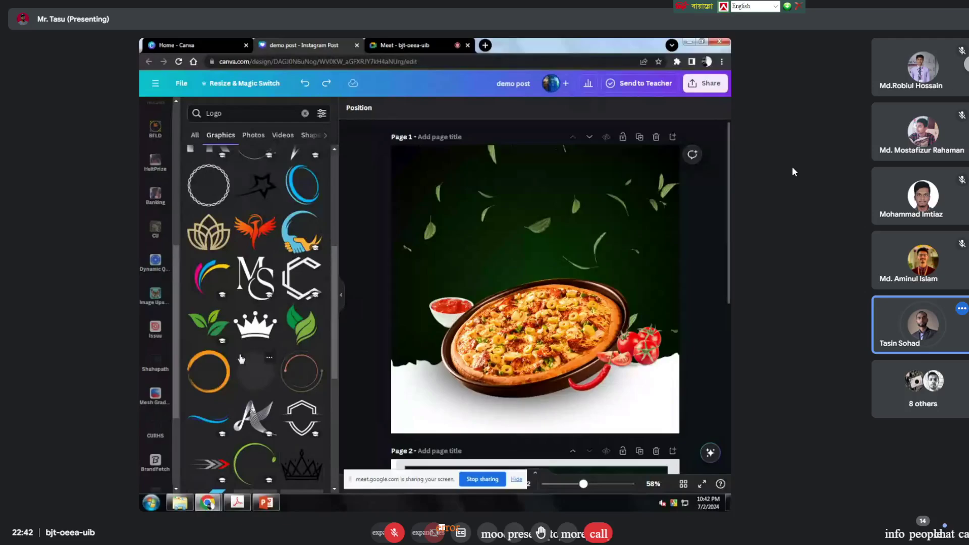
pyautogui.scroll(-2, 242, 356)
pyautogui.scroll(-3, 241, 358)
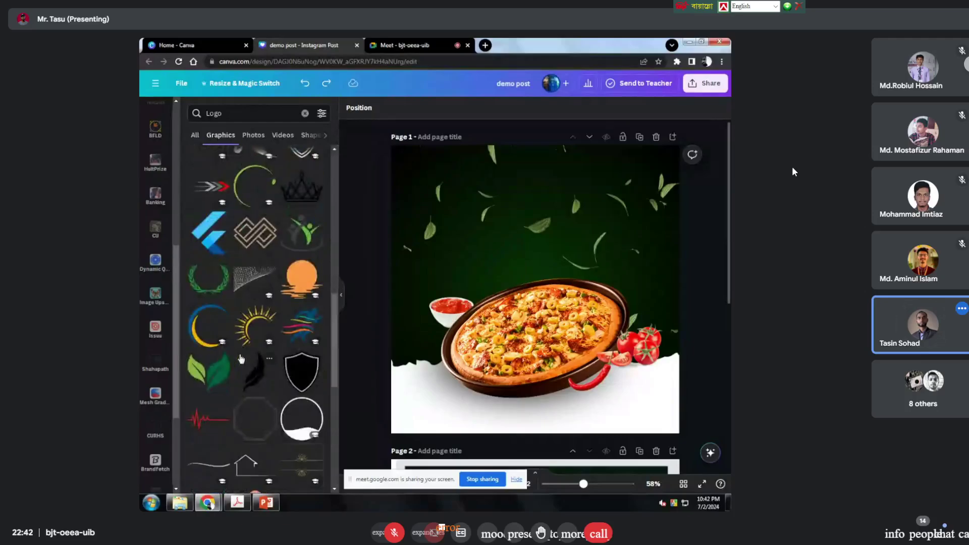
pyautogui.scroll(-3, 241, 359)
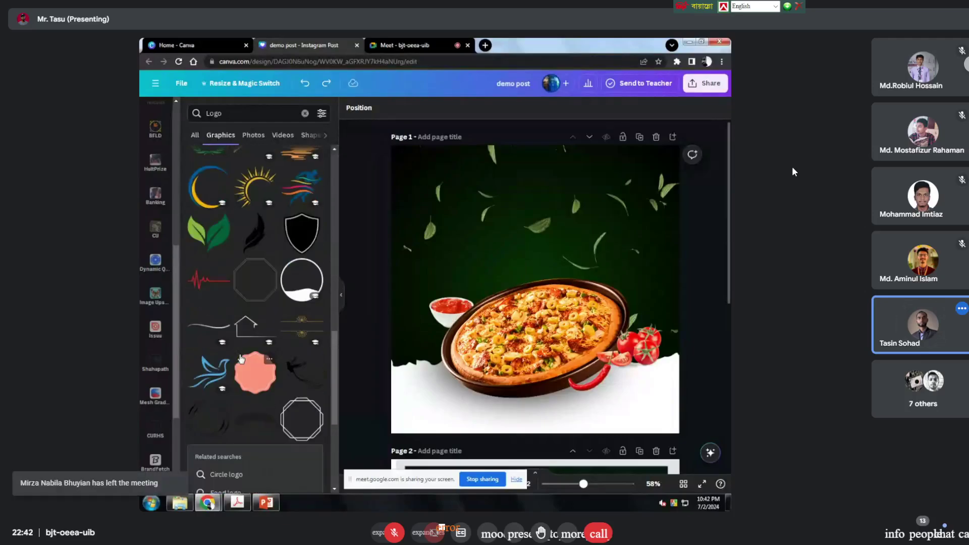
pyautogui.scroll(8, 241, 359)
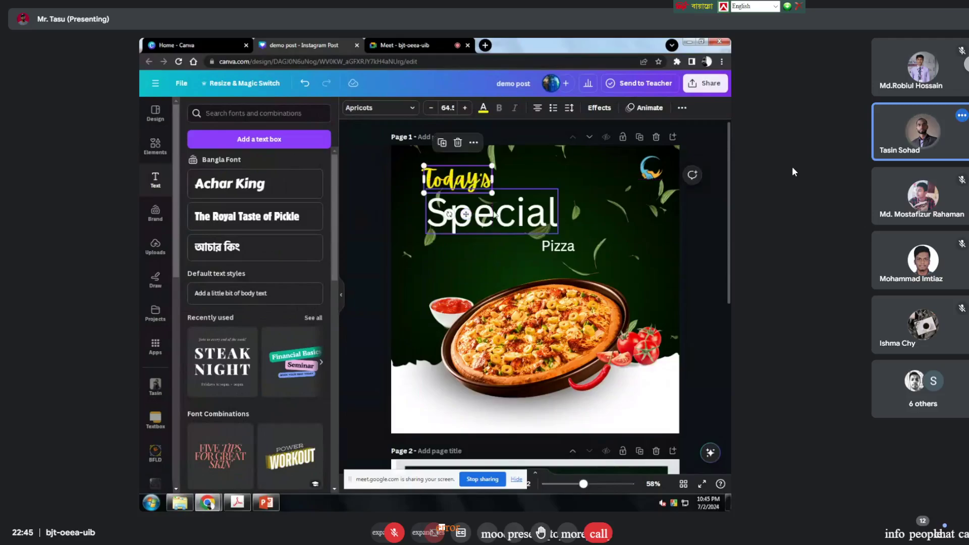
# Step: Open the font list for Special and browse to the Funky font category
pyautogui.click(375, 111)
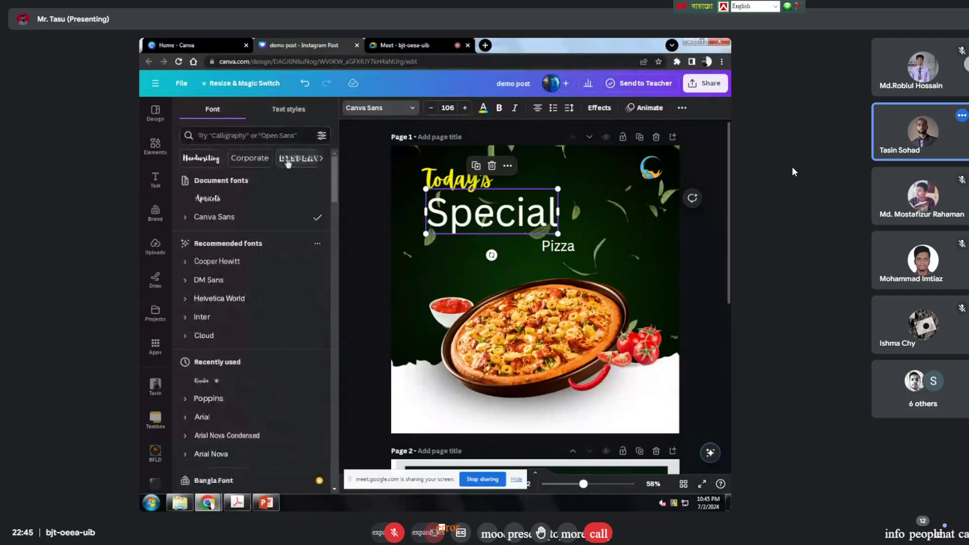
pyautogui.click(321, 158)
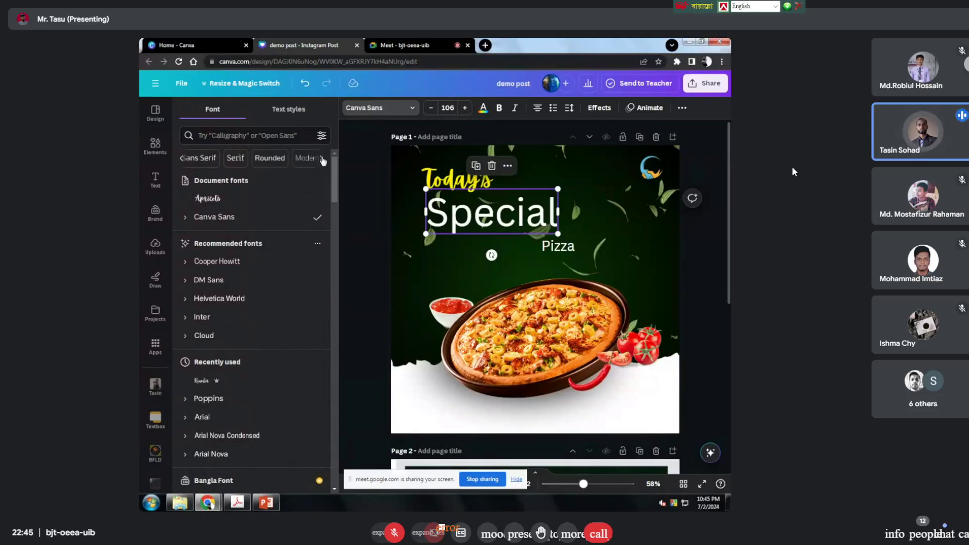
pyautogui.click(321, 159)
pyautogui.click(322, 159)
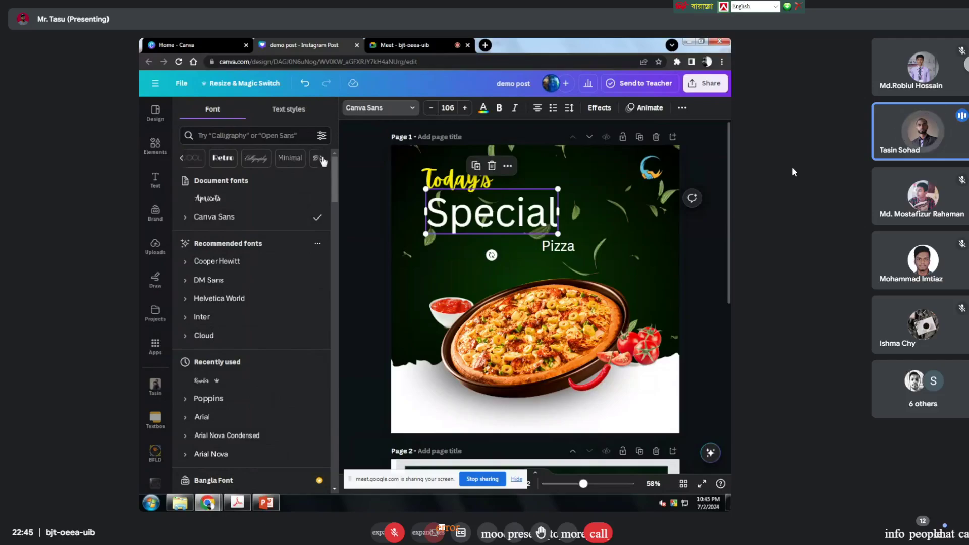
pyautogui.scroll(-5, 634, 312)
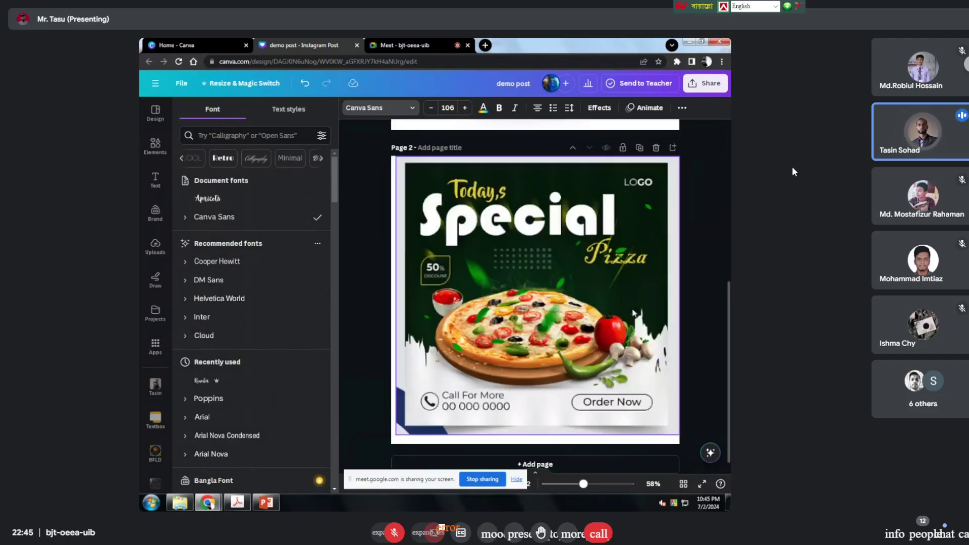
pyautogui.scroll(5, 634, 313)
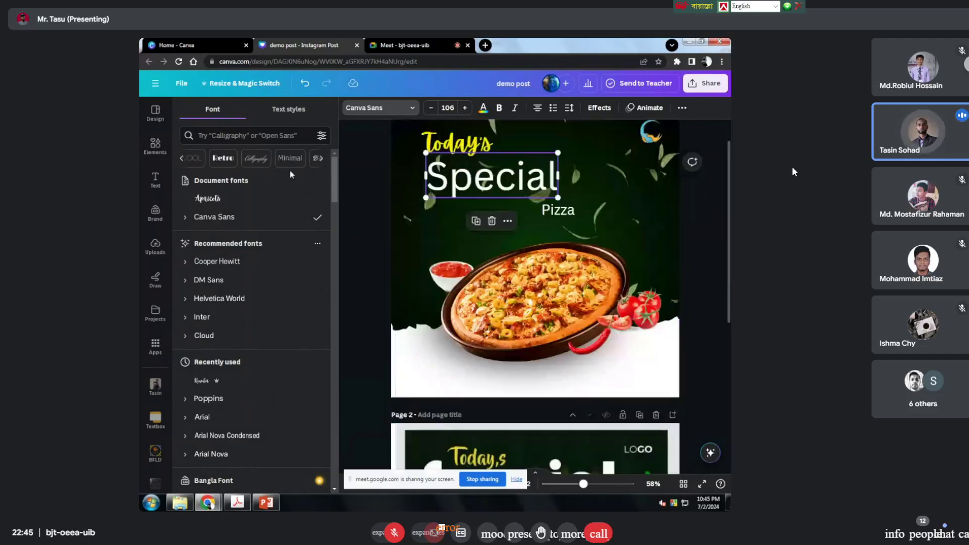
pyautogui.click(320, 159)
pyautogui.click(321, 159)
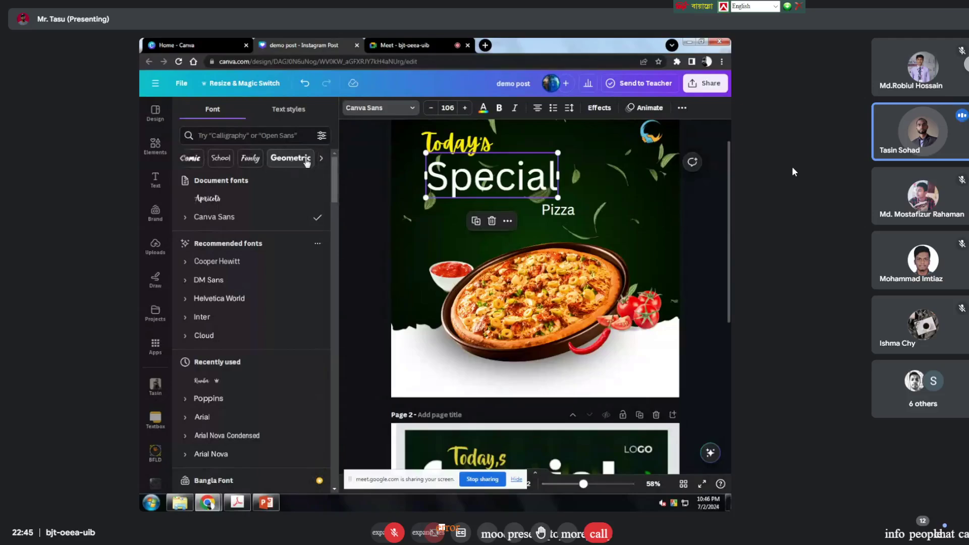
pyautogui.click(251, 158)
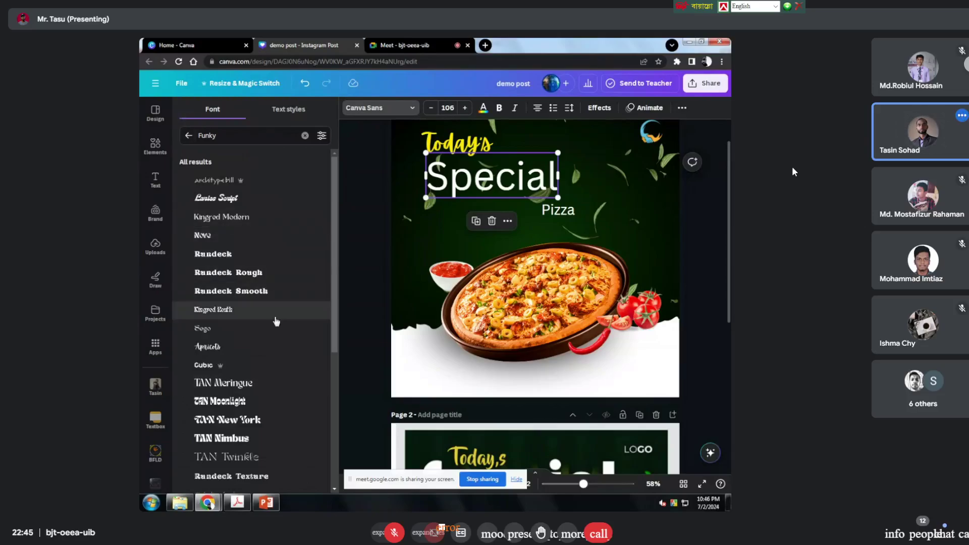
# Step: Try Rundeck on Special, then settle on the Carter One font
pyautogui.click(242, 257)
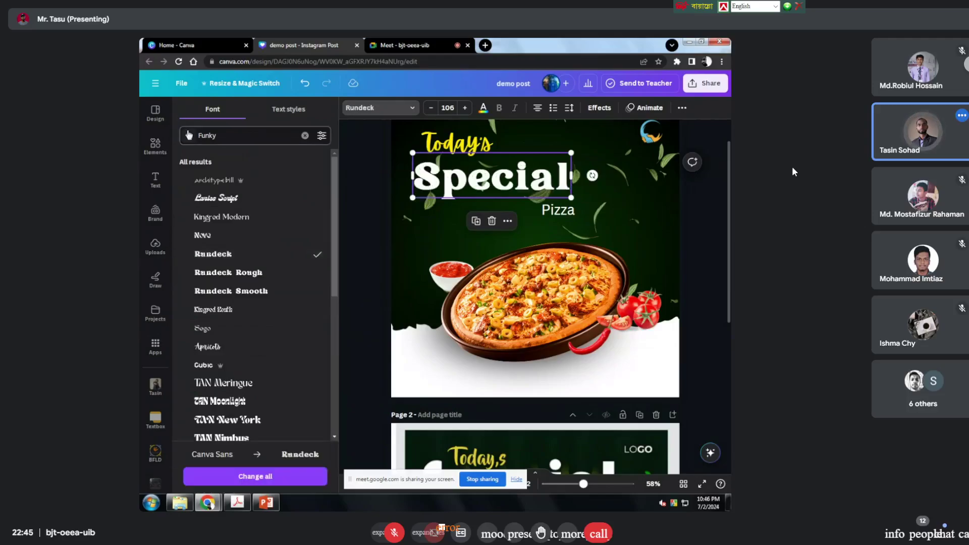
pyautogui.click(305, 136)
pyautogui.scroll(-6, 254, 210)
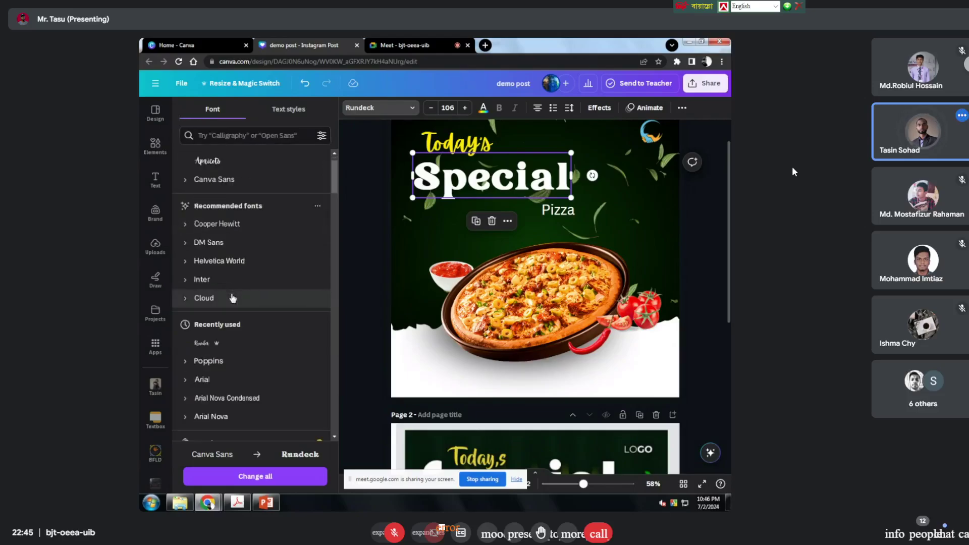
pyautogui.click(247, 222)
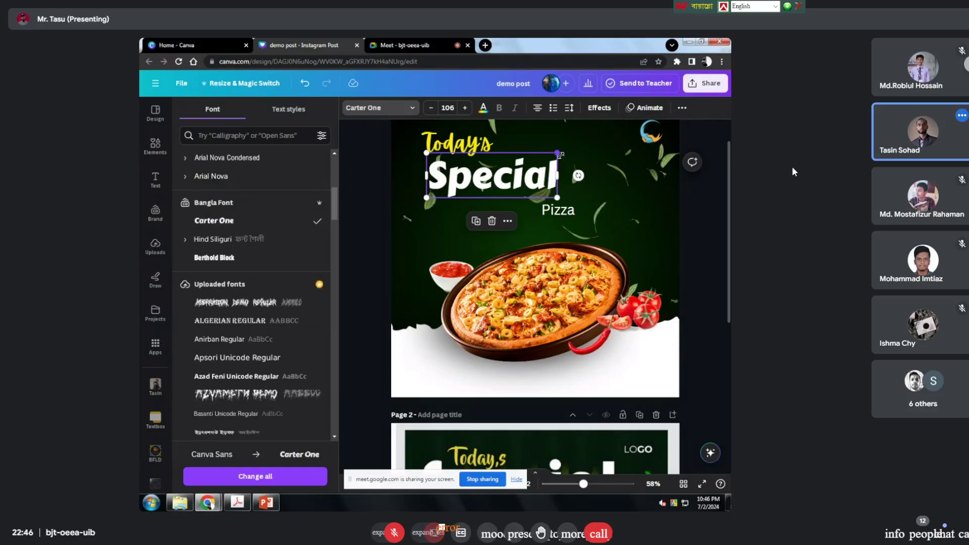
# Step: Scale the Special heading to size 137 and shift it left beneath Today's
pyautogui.moveTo(558, 153); pyautogui.dragTo(596, 139)
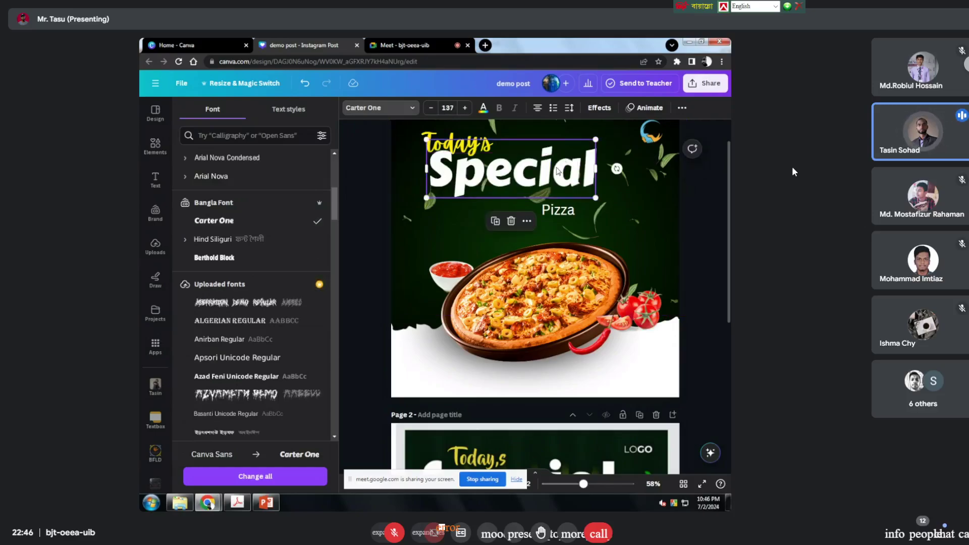
pyautogui.moveTo(557, 171); pyautogui.dragTo(548, 177)
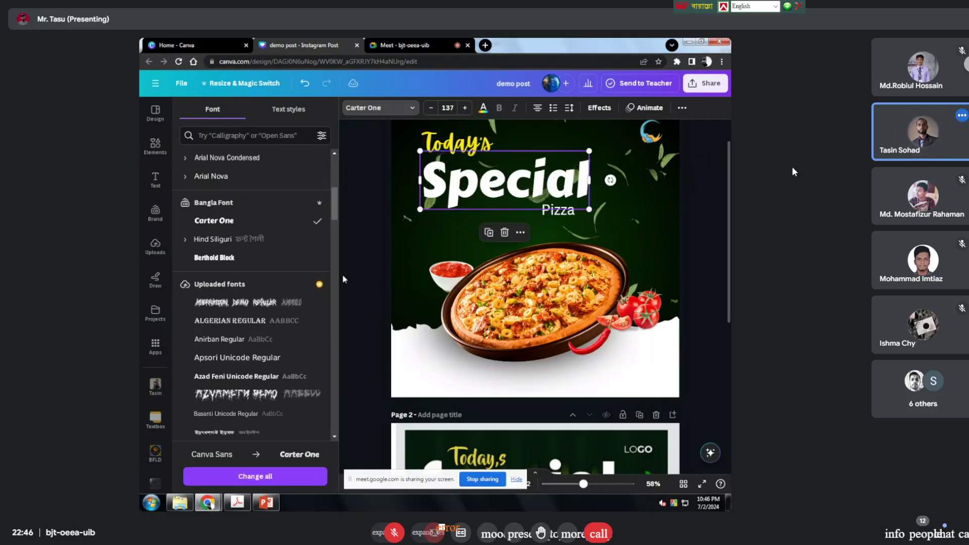
pyautogui.click(370, 246)
# Step: Try a Lift effect at intensity 100 on the Special heading
pyautogui.click(507, 202)
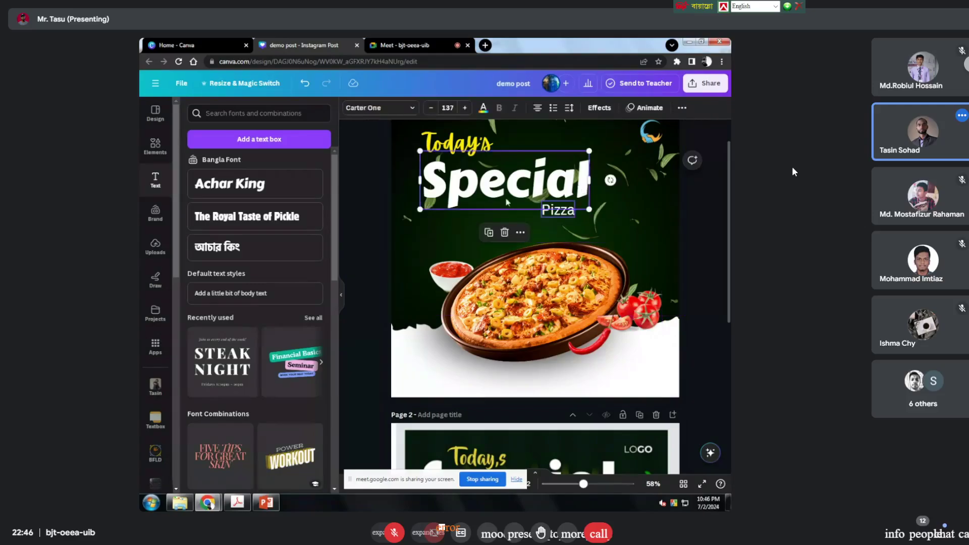
pyautogui.click(599, 107)
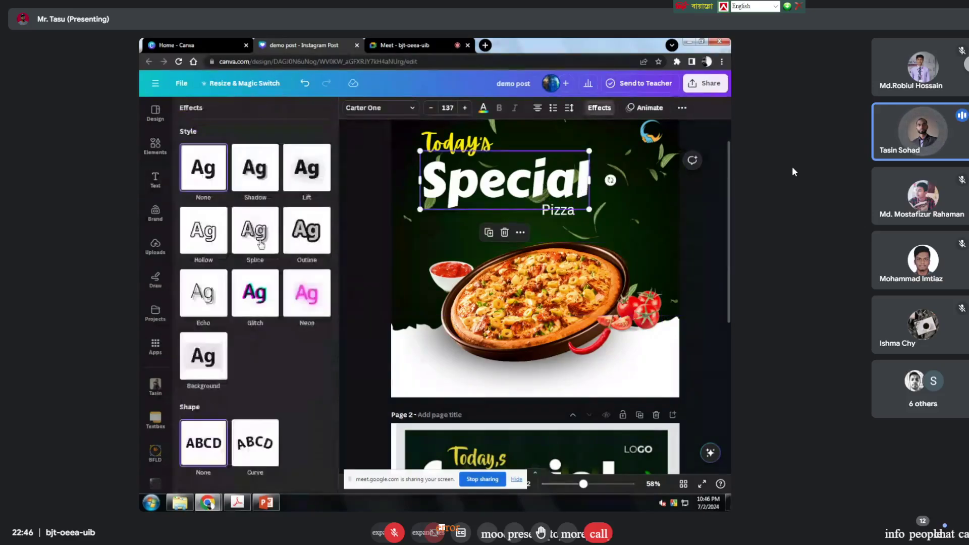
pyautogui.click(320, 180)
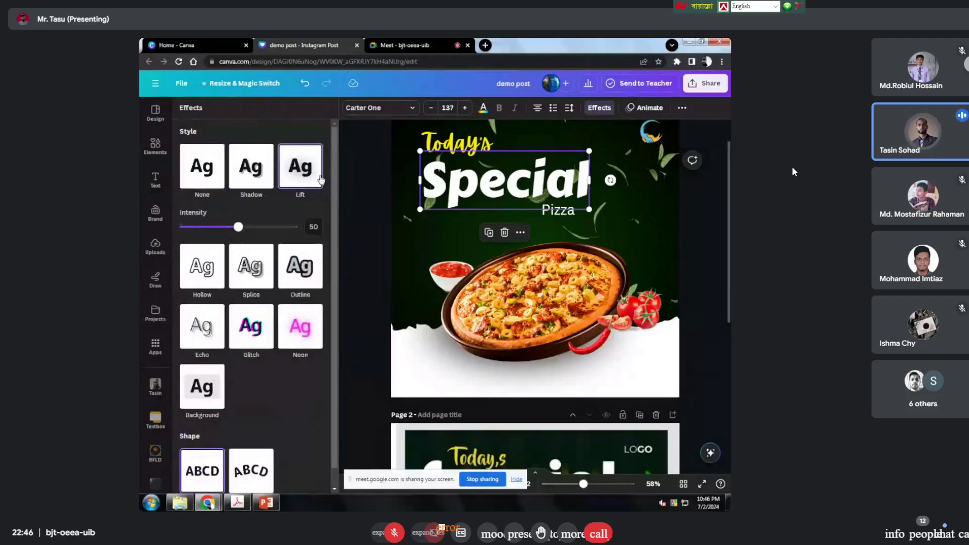
pyautogui.moveTo(238, 227); pyautogui.dragTo(351, 238)
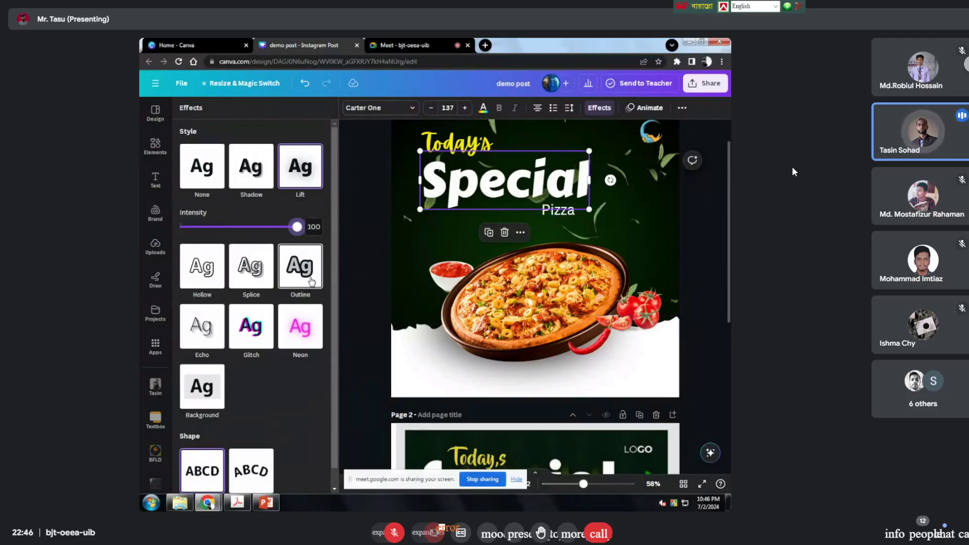
# Step: Switch Special to a yellow Shadow effect with transparency 72
pyautogui.click(258, 179)
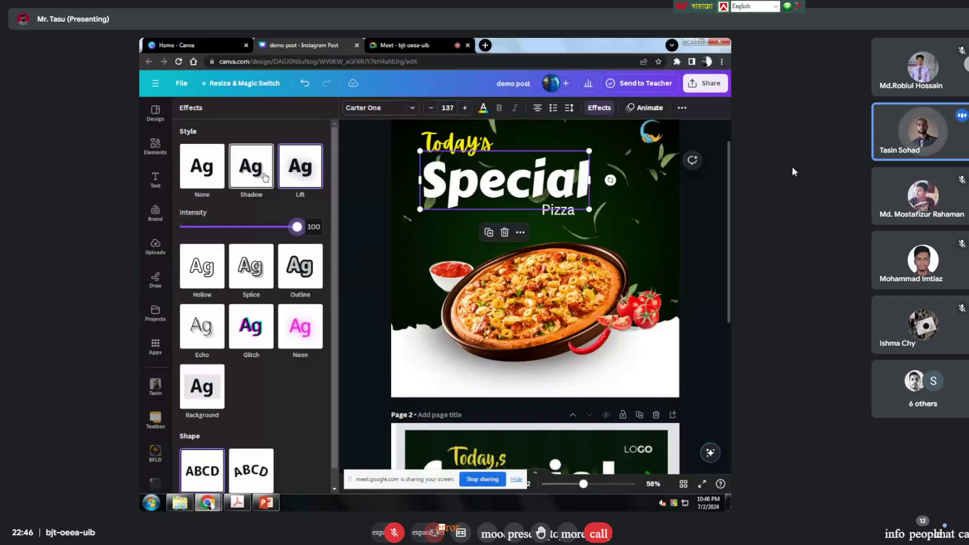
pyautogui.click(316, 345)
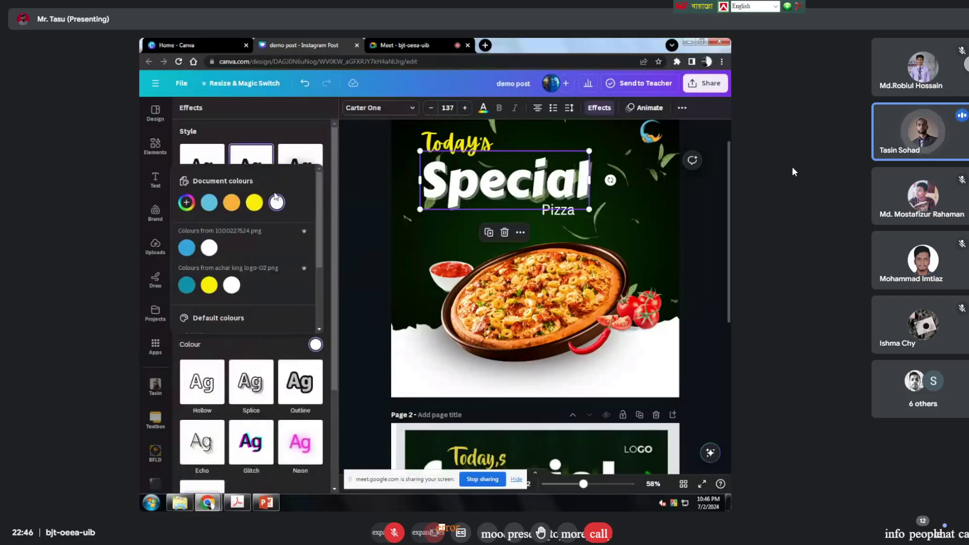
pyautogui.click(252, 208)
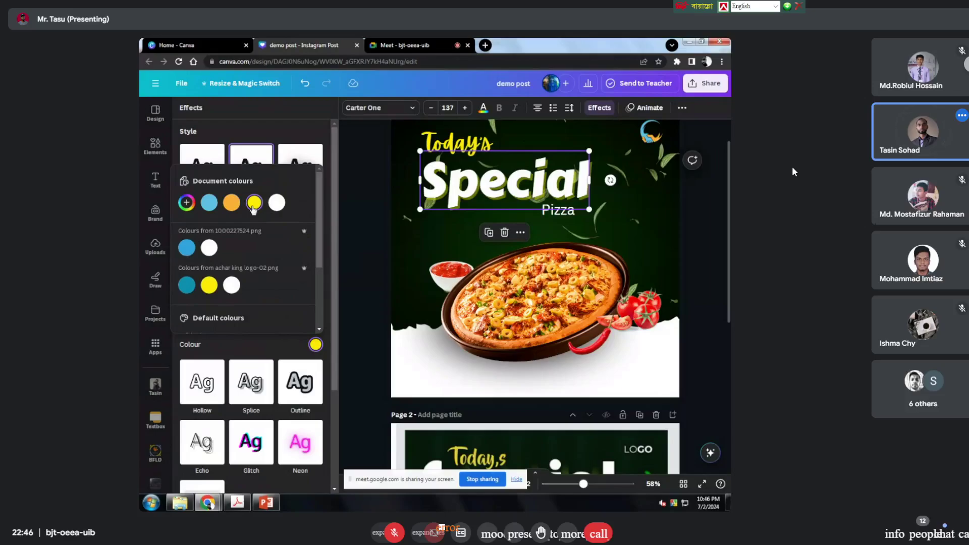
pyautogui.click(315, 129)
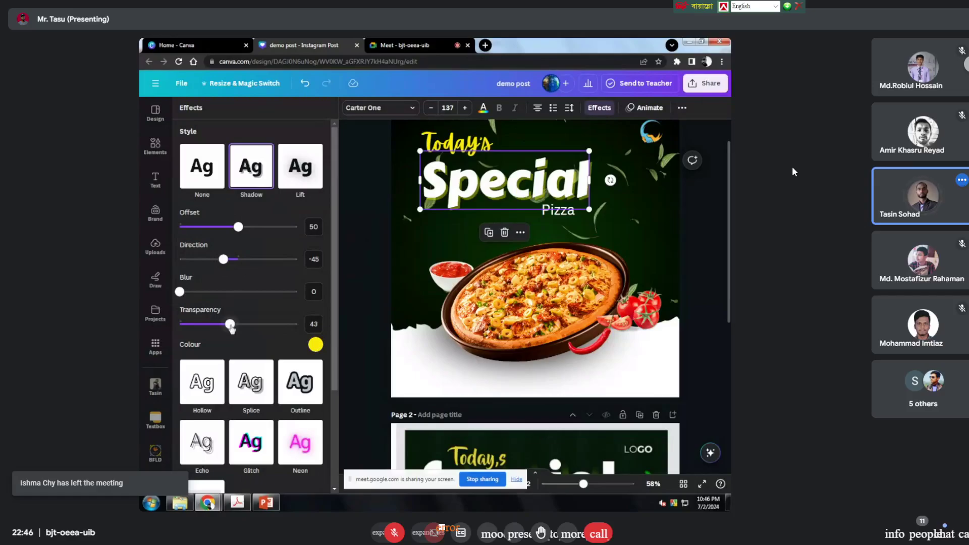
pyautogui.moveTo(227, 324); pyautogui.dragTo(311, 326)
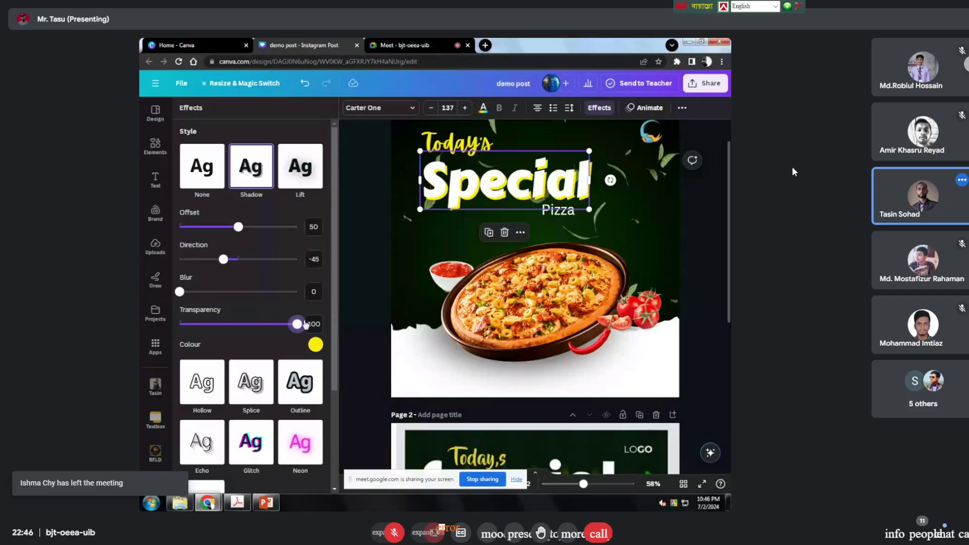
pyautogui.moveTo(302, 324); pyautogui.dragTo(265, 328)
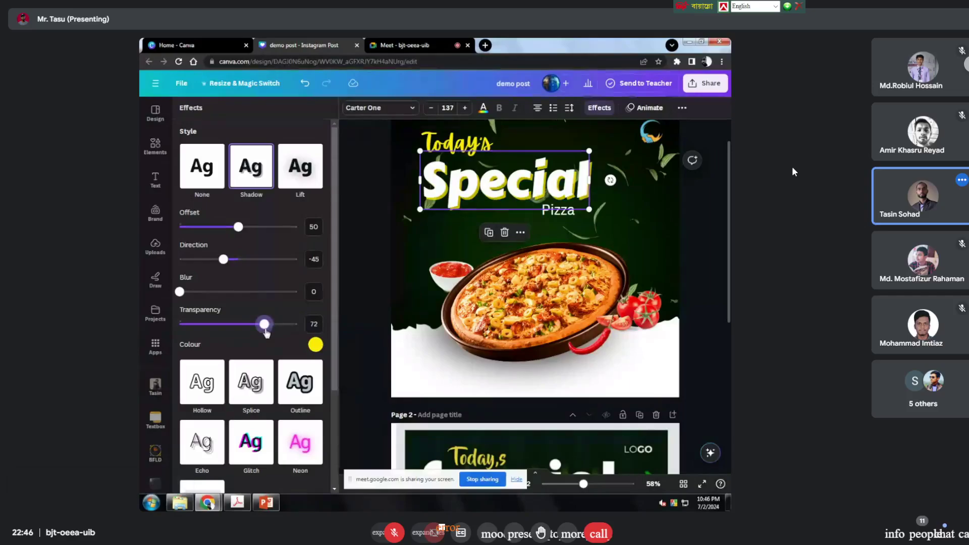
# Step: Review the shadow settings and enlarge the Special heading to size 149
pyautogui.click(316, 344)
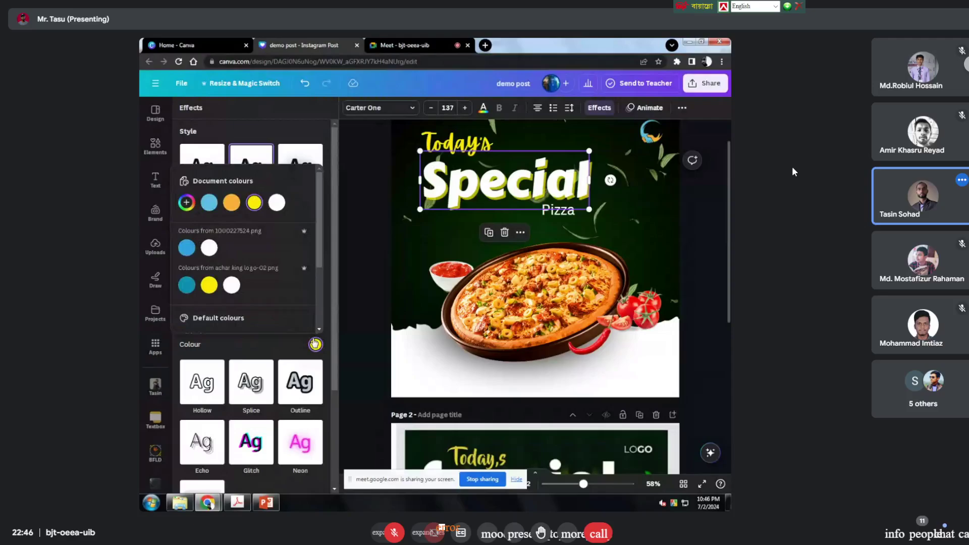
pyautogui.click(301, 150)
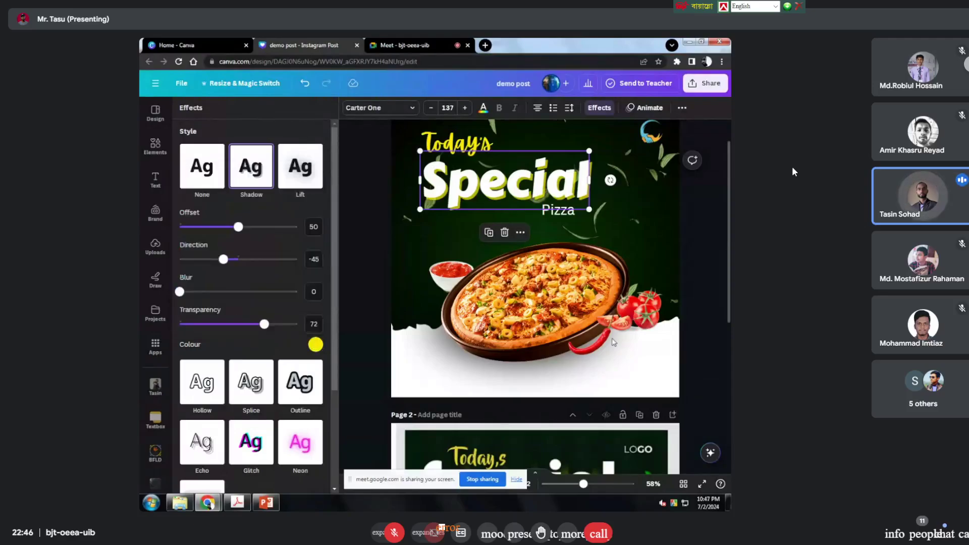
pyautogui.moveTo(588, 207); pyautogui.dragTo(603, 214)
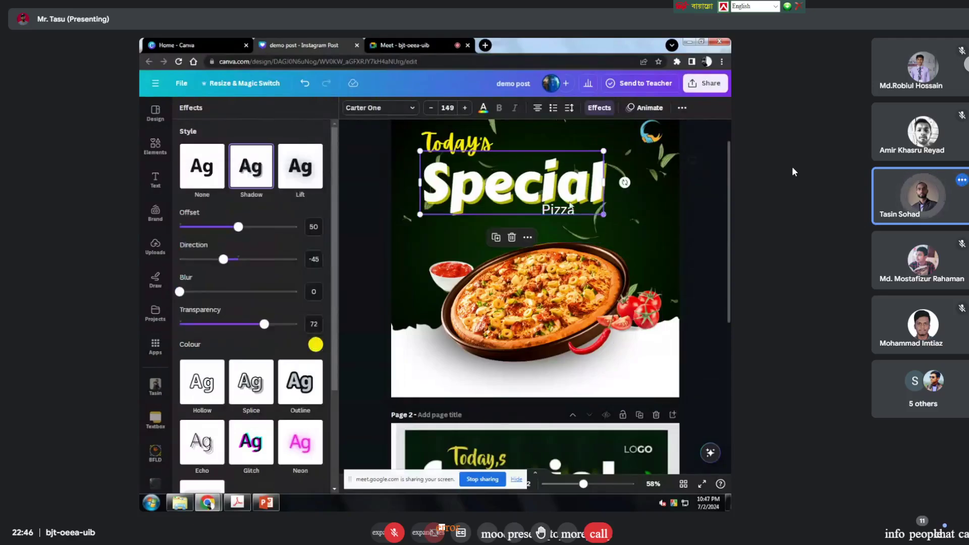
# Step: Move the Pizza word to the right, beside Special
pyautogui.press('Escape')
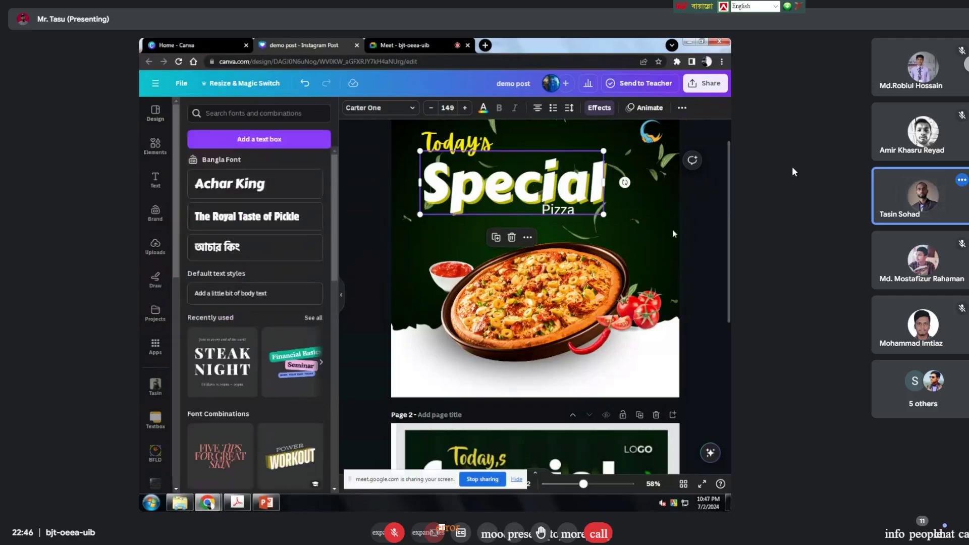
pyautogui.click(347, 175)
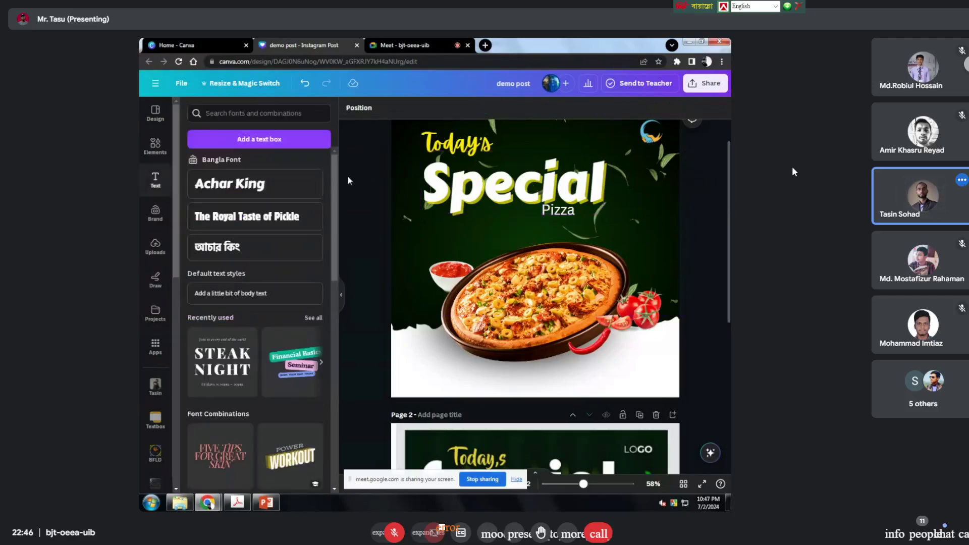
pyautogui.click(461, 142)
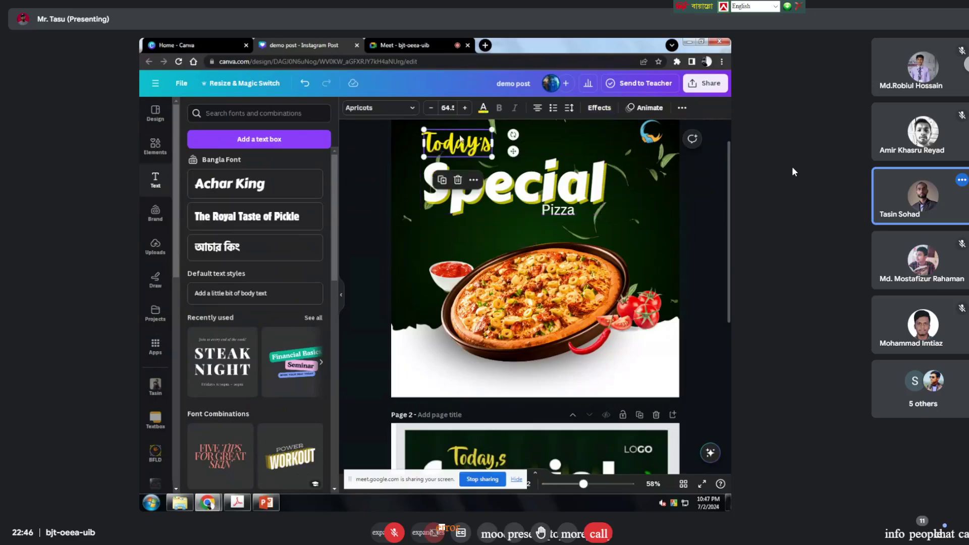
pyautogui.click(557, 212)
pyautogui.moveTo(558, 212); pyautogui.dragTo(596, 221)
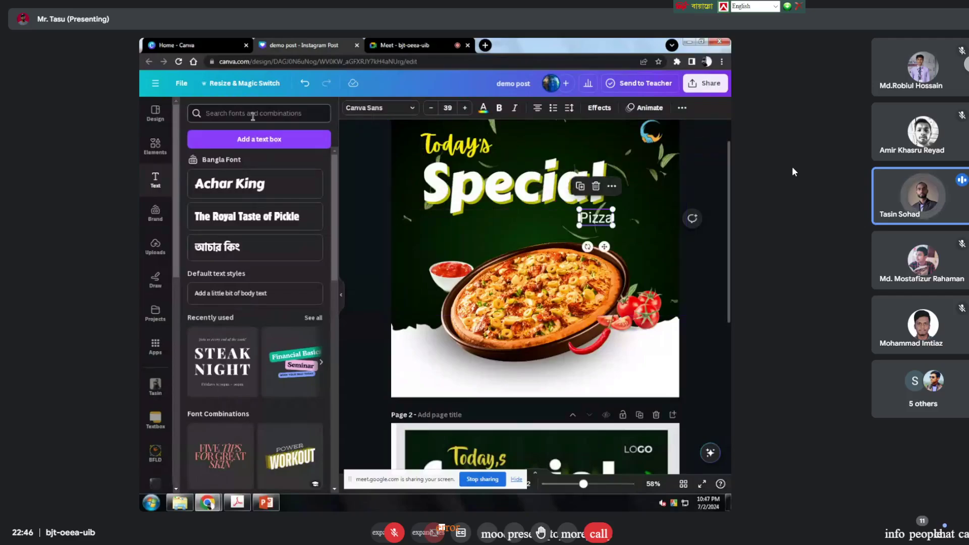
# Step: Copy the yellow Apricots script style from Today's onto Pizza
pyautogui.click(457, 145)
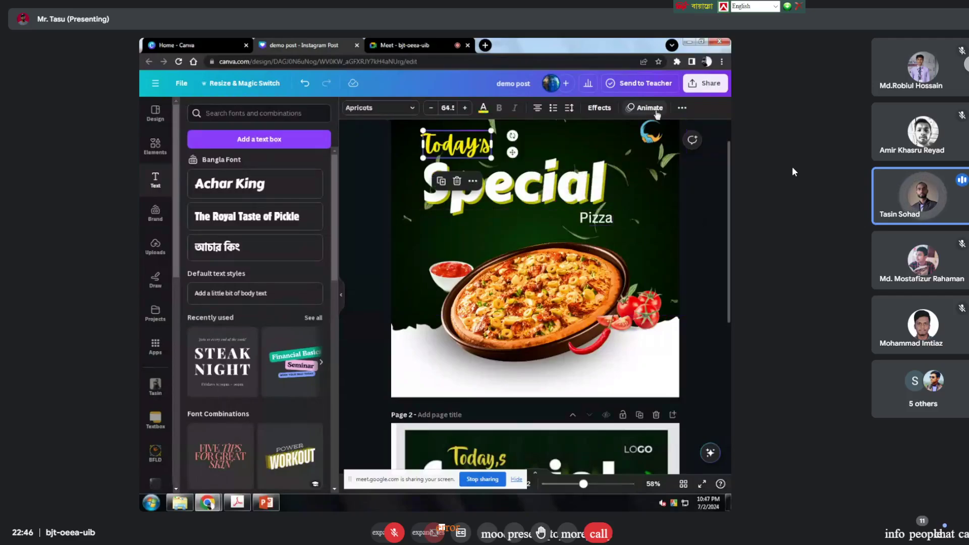
pyautogui.click(682, 107)
pyautogui.click(661, 130)
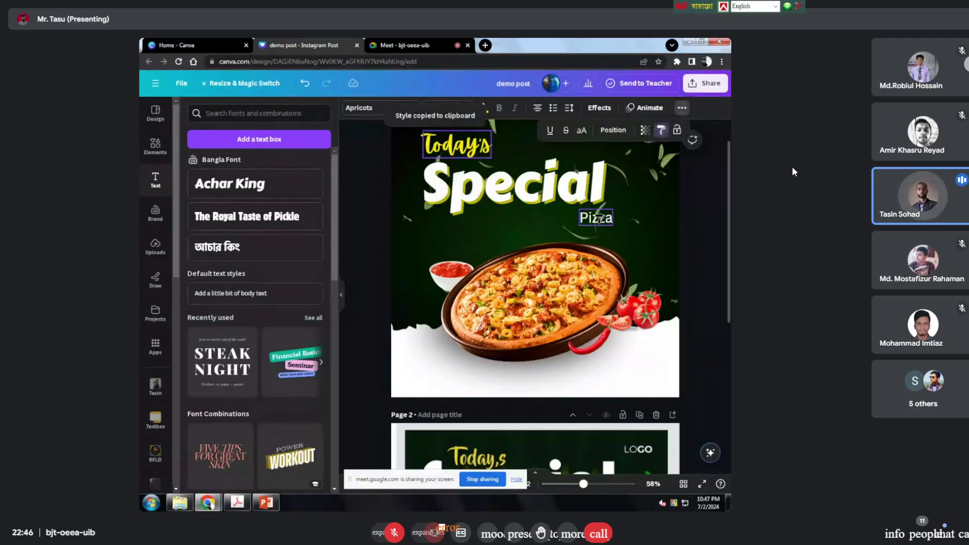
pyautogui.click(599, 219)
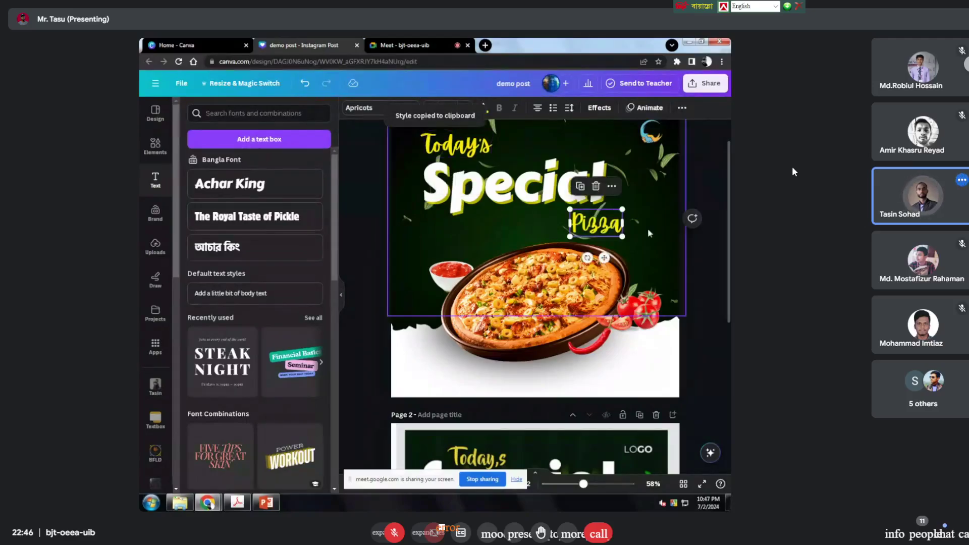
# Step: Enlarge the Pizza word to size 68.1
pyautogui.click(705, 273)
pyautogui.click(586, 222)
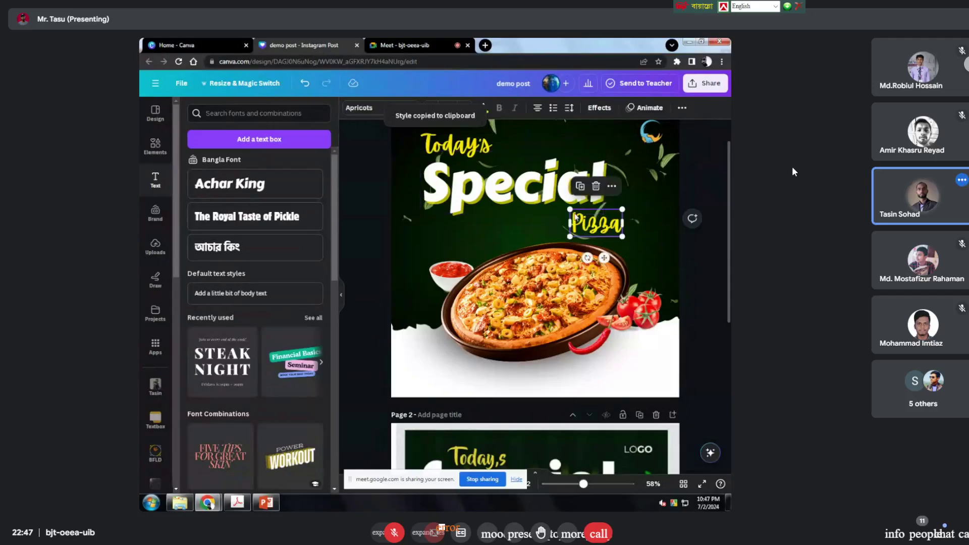
pyautogui.moveTo(569, 208); pyautogui.dragTo(567, 208)
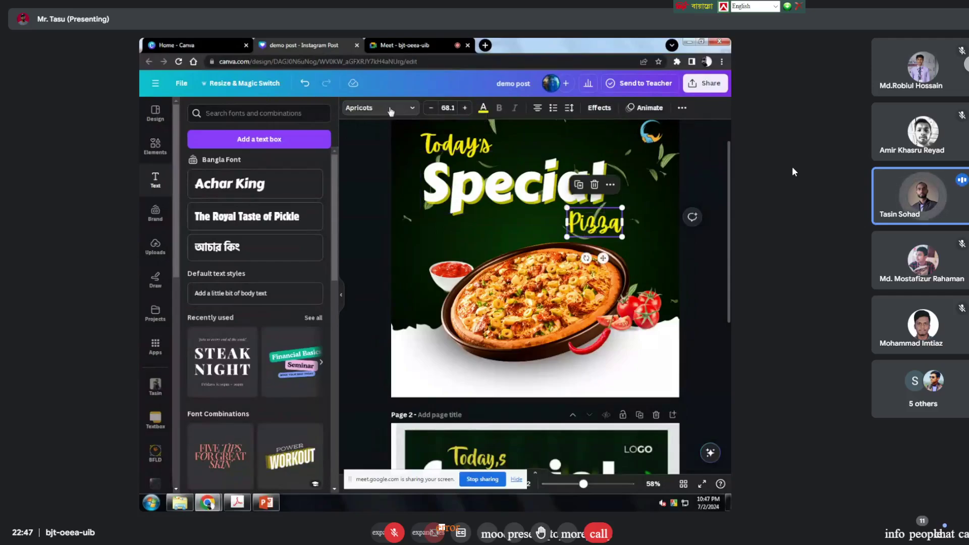
# Step: Search the Handwriting fonts and set the Pizza word to Finger Paint
pyautogui.click(388, 111)
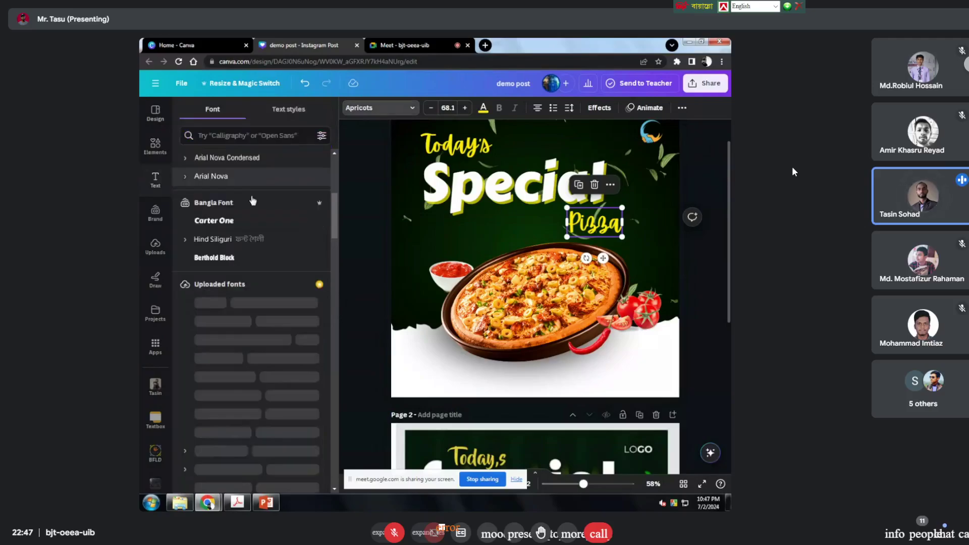
pyautogui.click(384, 110)
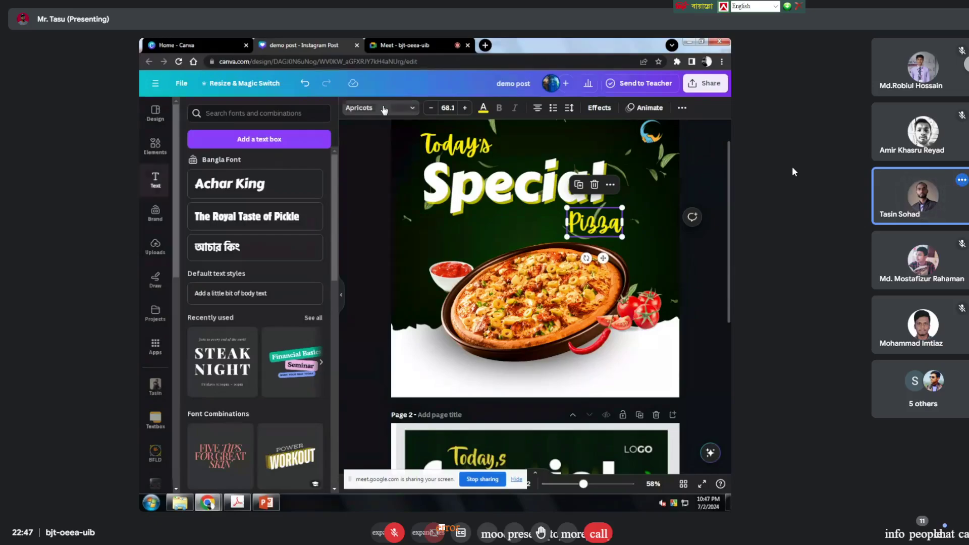
pyautogui.click(384, 111)
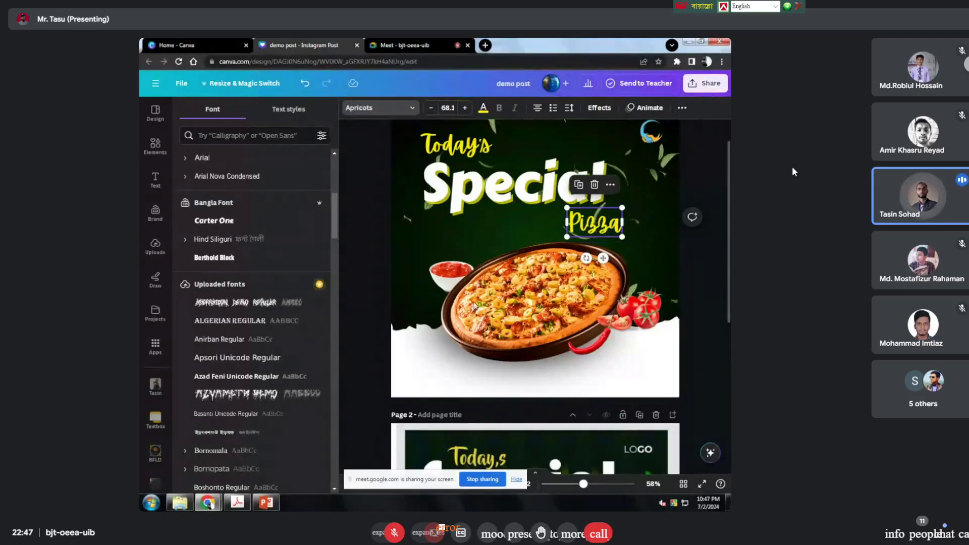
pyautogui.click(273, 138)
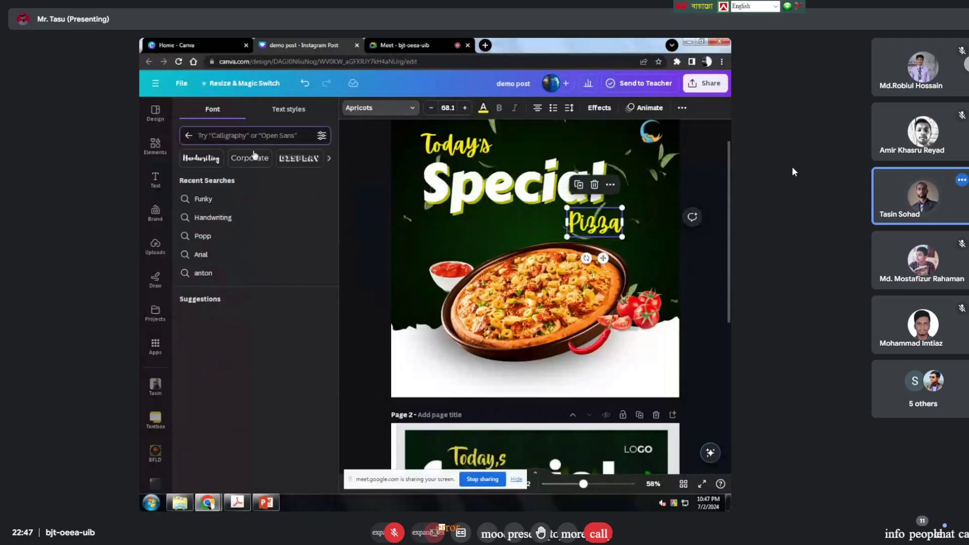
pyautogui.click(211, 162)
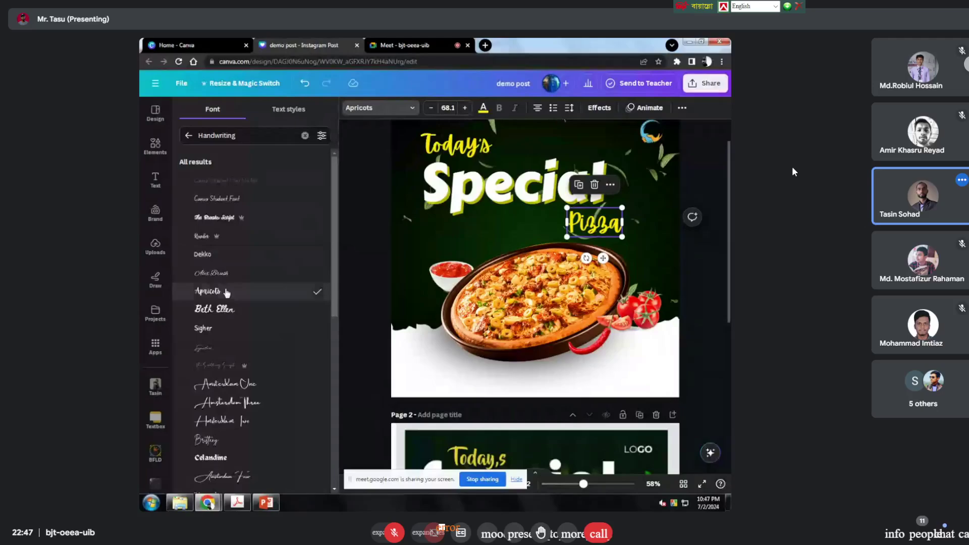
pyautogui.scroll(-3, 227, 298)
pyautogui.scroll(-3, 223, 321)
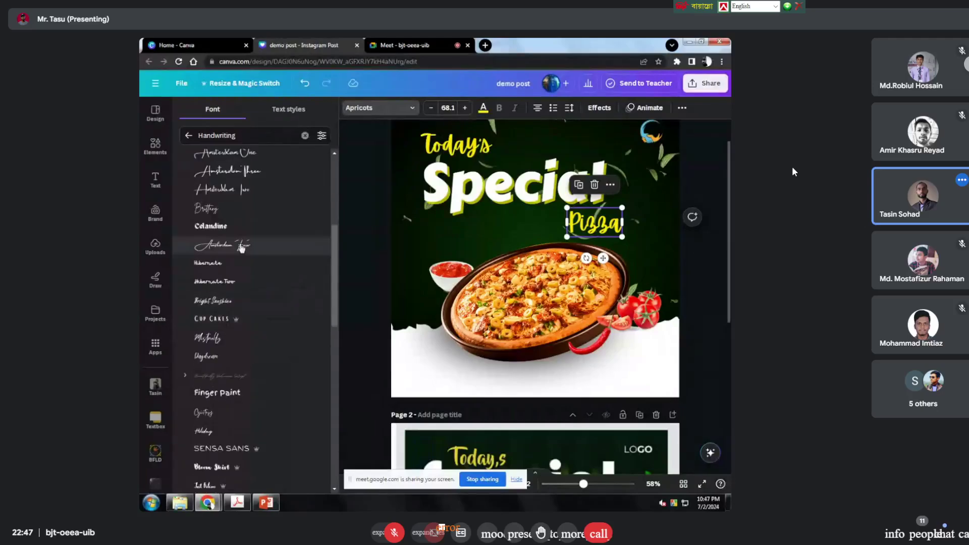
pyautogui.click(238, 397)
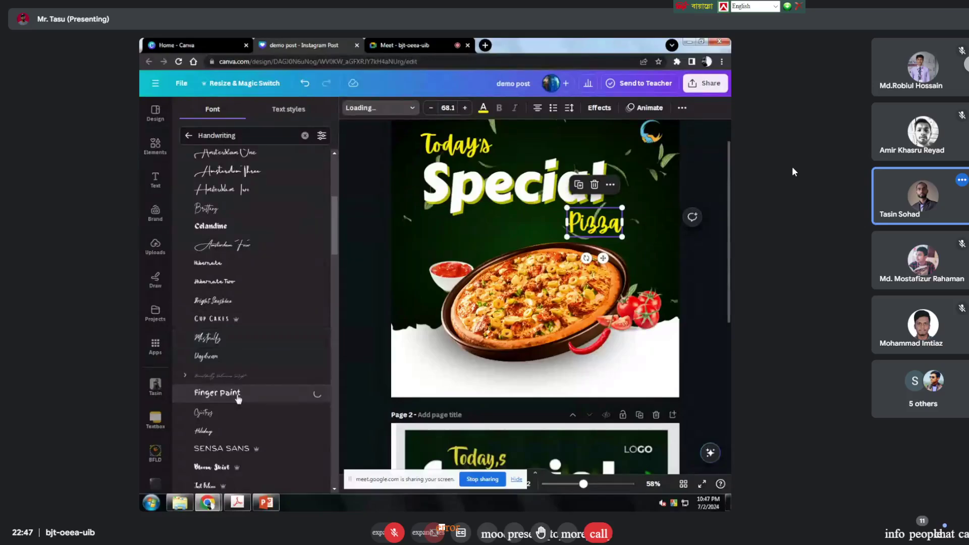
pyautogui.click(698, 250)
pyautogui.click(610, 220)
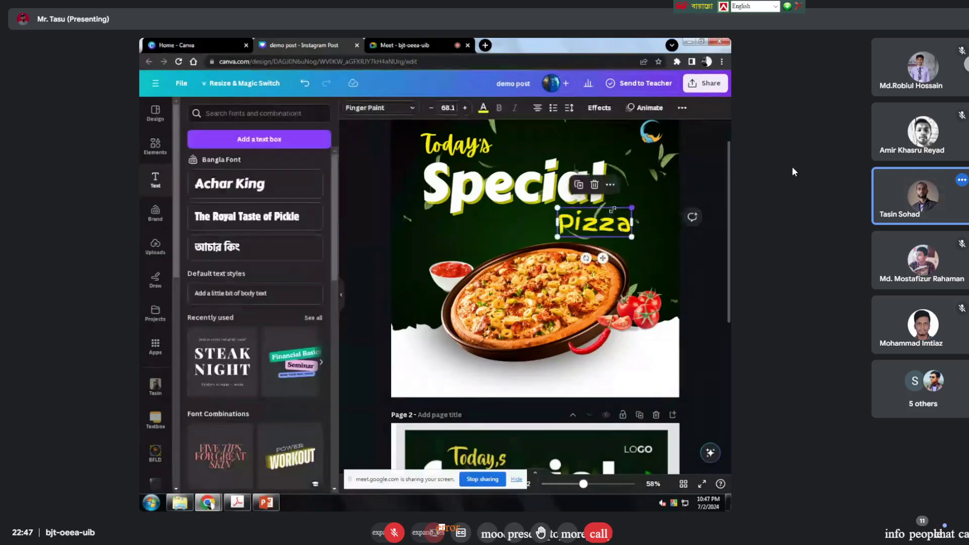
# Step: Apply the Lift effect to the Pizza word
pyautogui.click(599, 108)
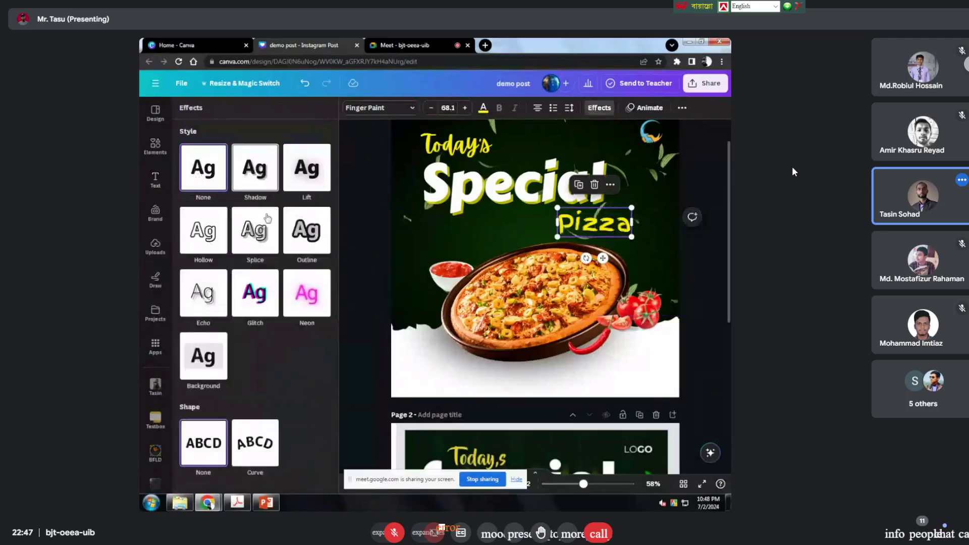
pyautogui.click(307, 172)
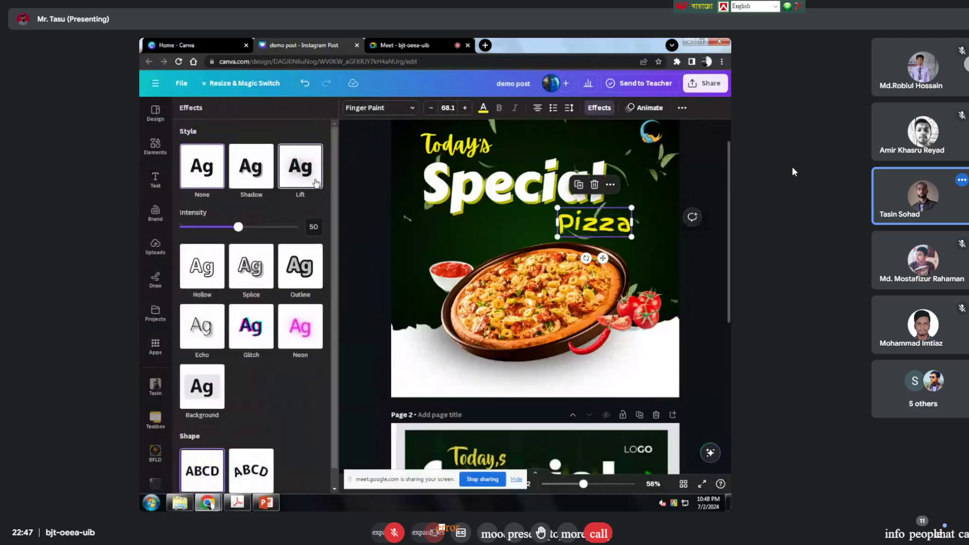
pyautogui.click(705, 182)
# Step: Enlarge the Pizza word to 70.9 beneath the right end of Special
pyautogui.click(456, 145)
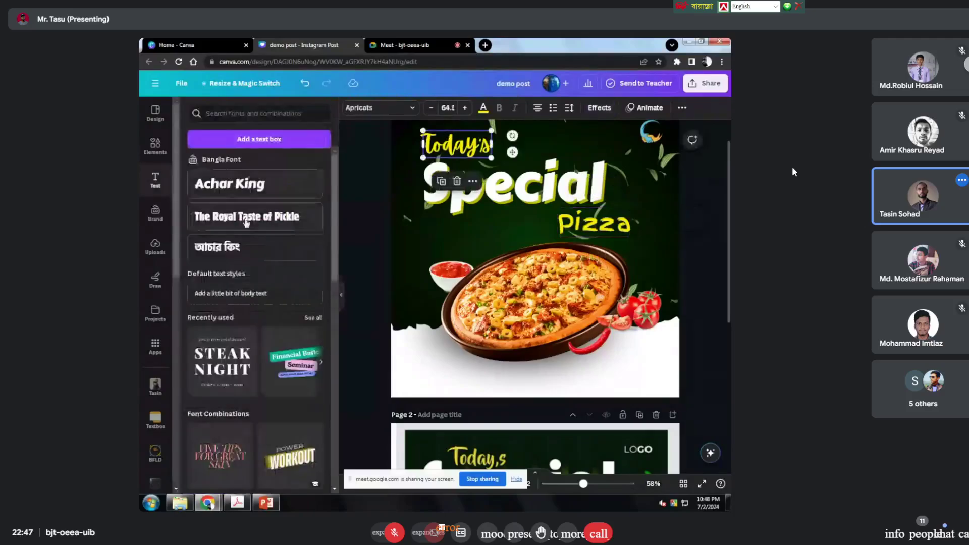
pyautogui.click(682, 223)
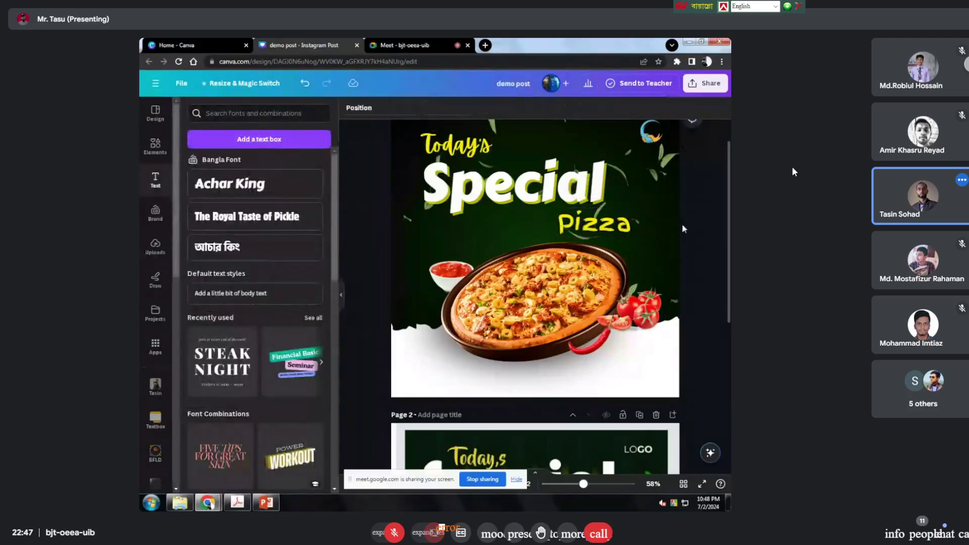
pyautogui.click(625, 221)
pyautogui.moveTo(632, 207); pyautogui.dragTo(619, 217)
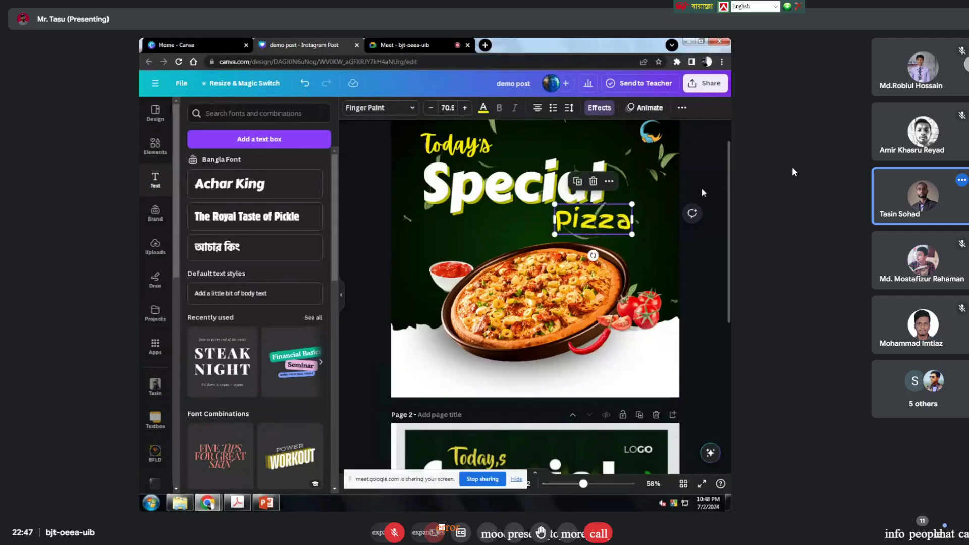
pyautogui.click(649, 255)
# Step: Scroll back and select the pizza image on page 1
pyautogui.scroll(1, 647, 258)
pyautogui.scroll(-5, 647, 257)
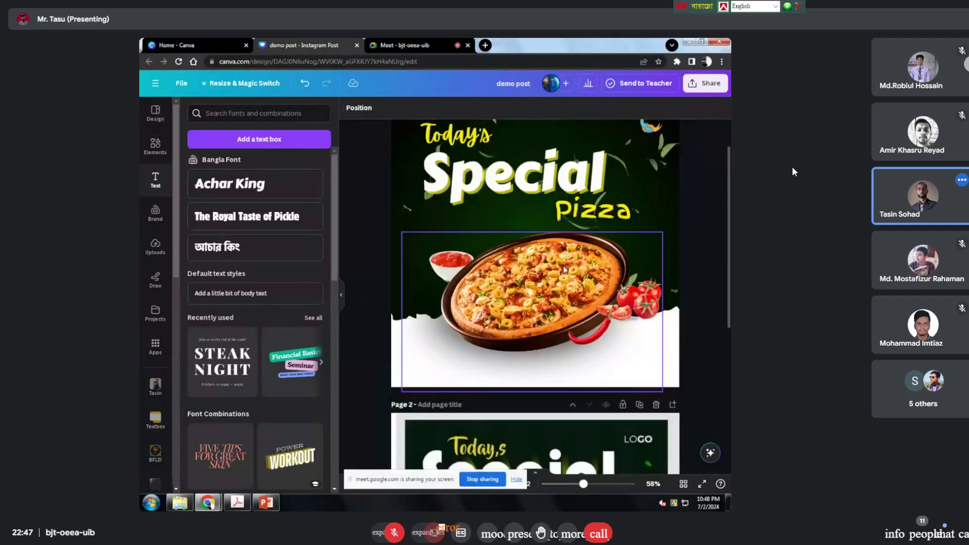
pyautogui.scroll(5, 398, 188)
pyautogui.click(610, 287)
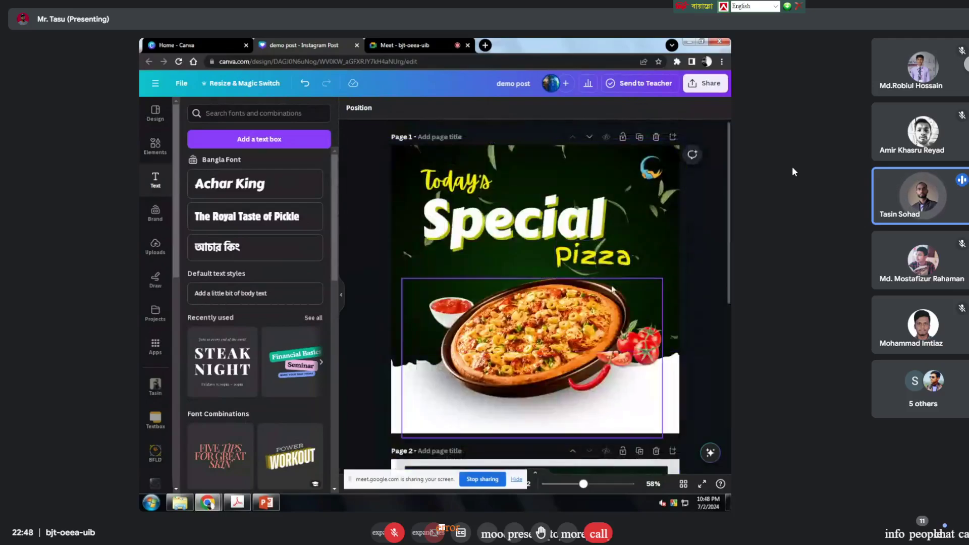
# Step: Widen the Page 2 pizza image so its left edge reaches the page edge
pyautogui.scroll(-5, 611, 288)
pyautogui.scroll(-2, 612, 271)
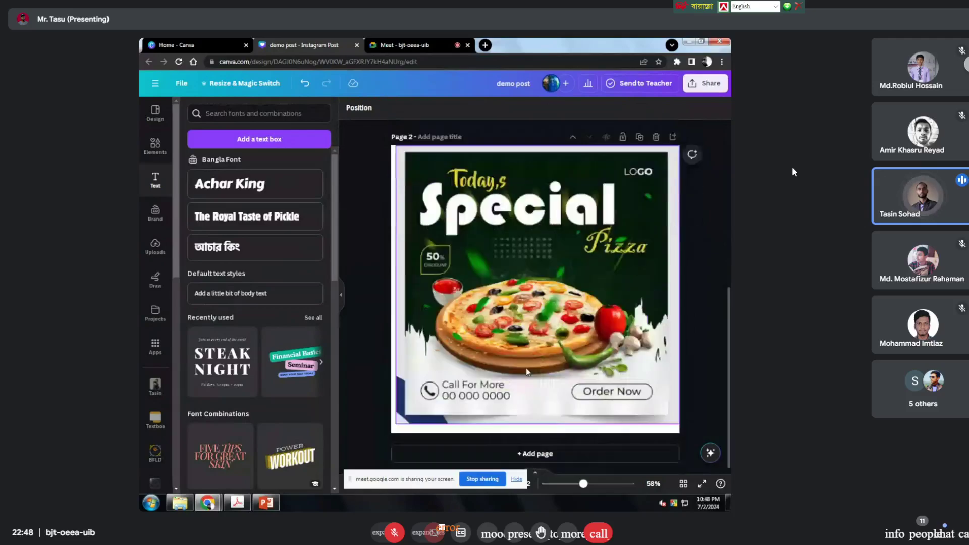
pyautogui.scroll(7, 448, 291)
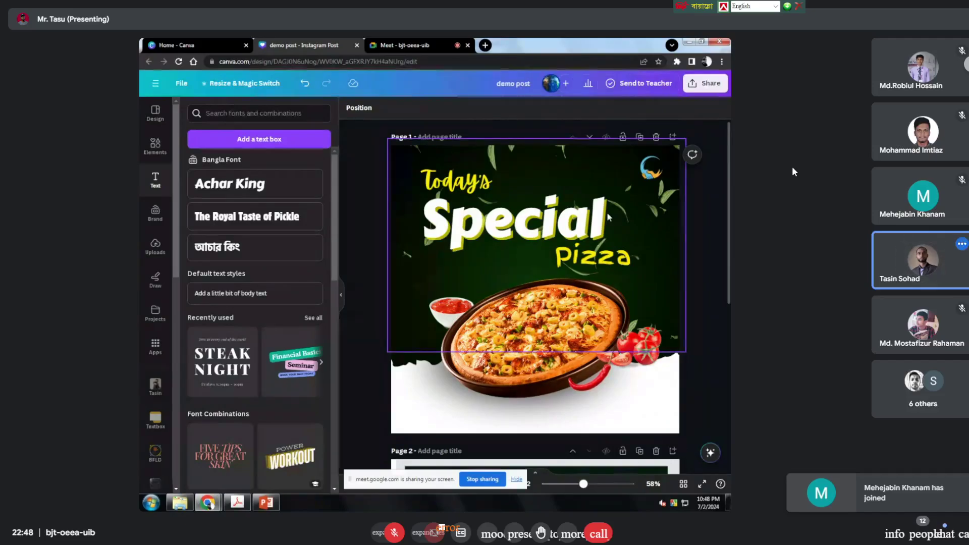
pyautogui.scroll(-3, 716, 312)
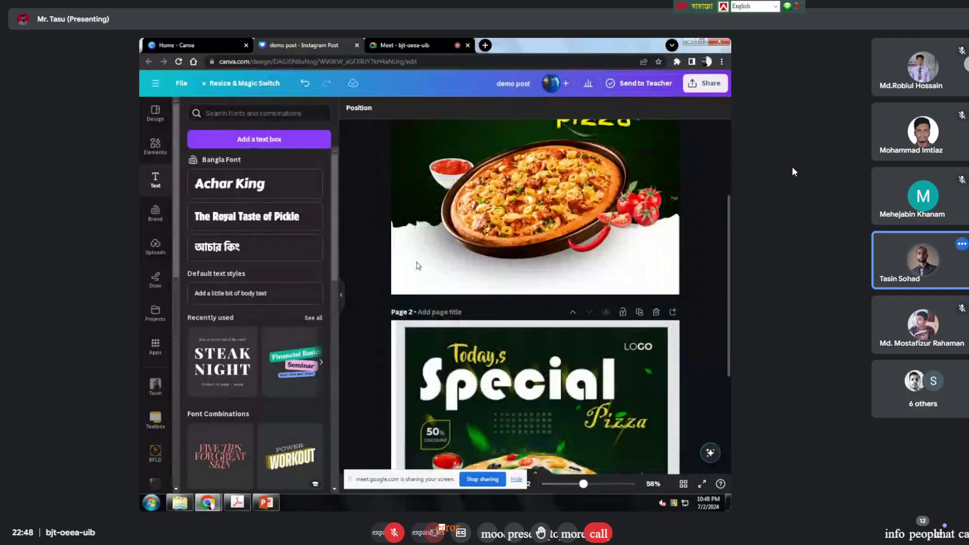
pyautogui.scroll(-3, 503, 208)
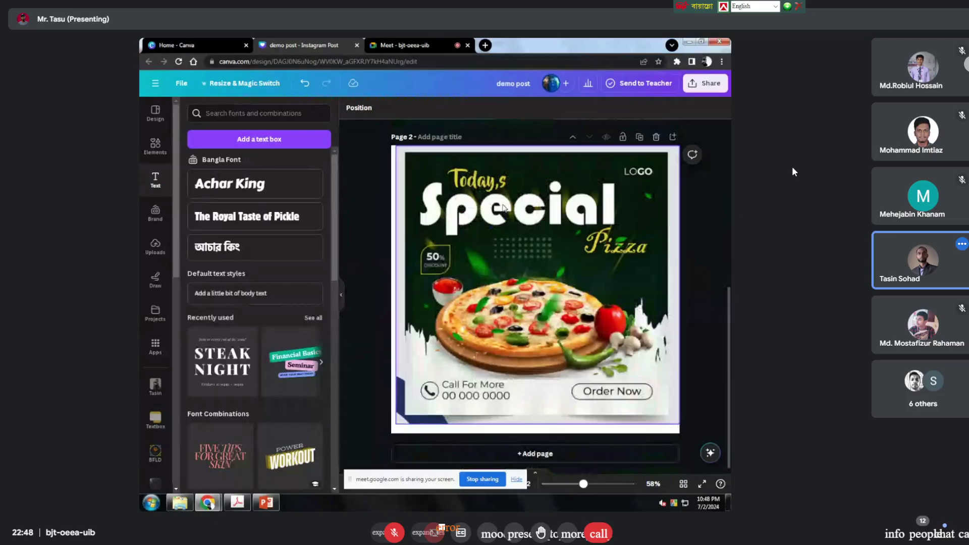
pyautogui.click(467, 205)
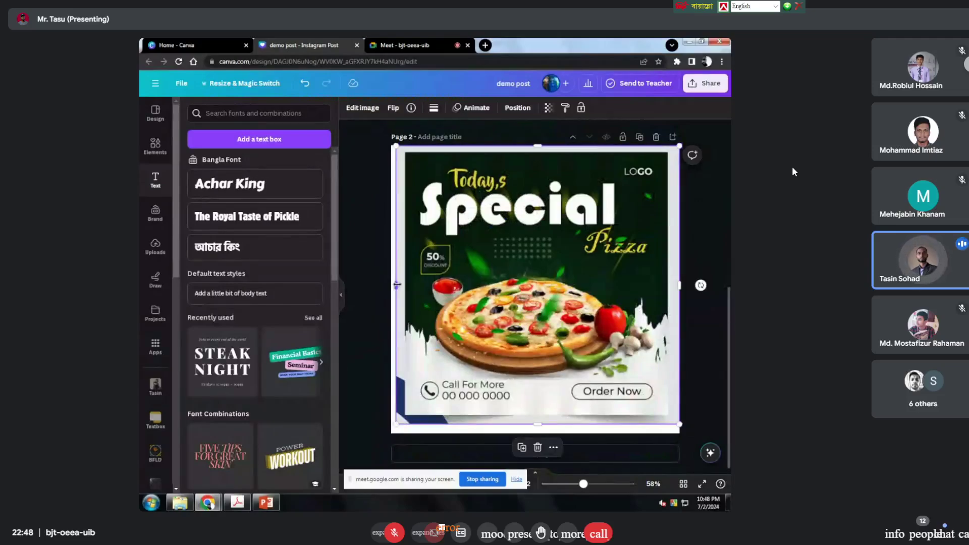
pyautogui.moveTo(398, 284); pyautogui.dragTo(392, 285)
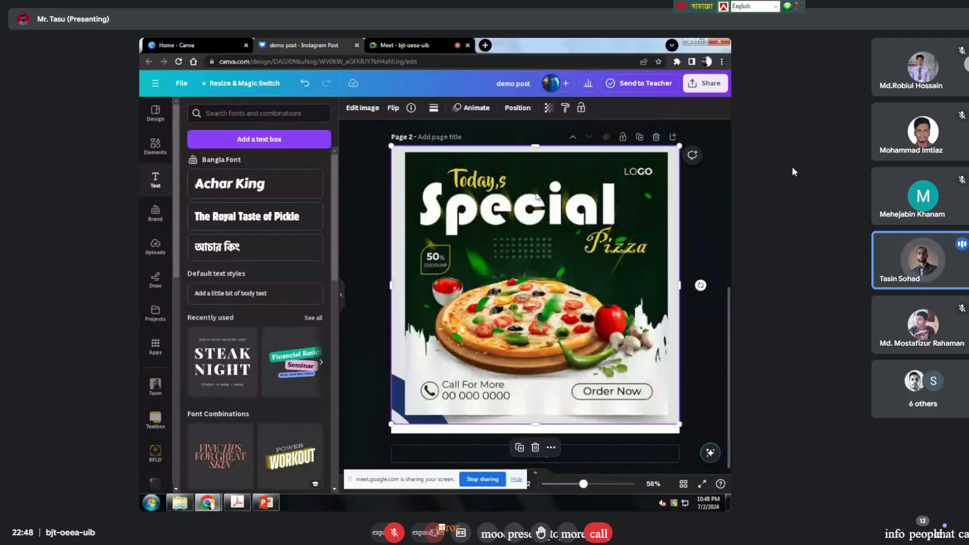
# Step: Scroll between Page 1 and Page 2 to compare the two pizza layouts
pyautogui.scroll(1, 640, 280)
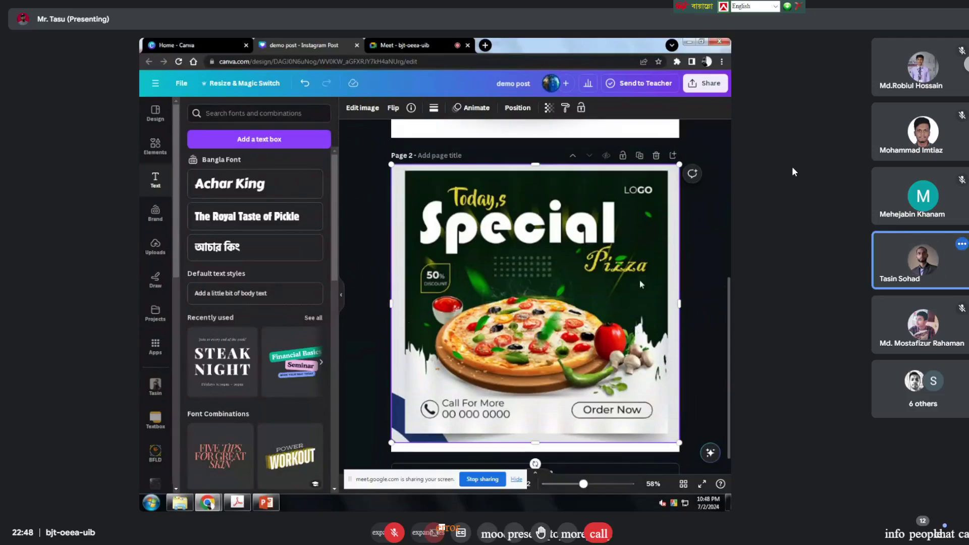
pyautogui.scroll(5, 640, 280)
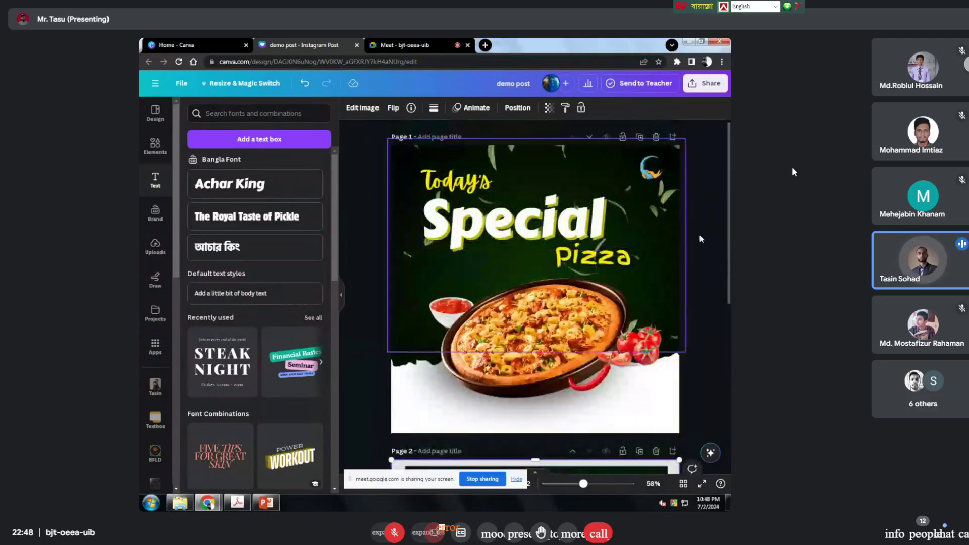
pyautogui.scroll(-4, 494, 303)
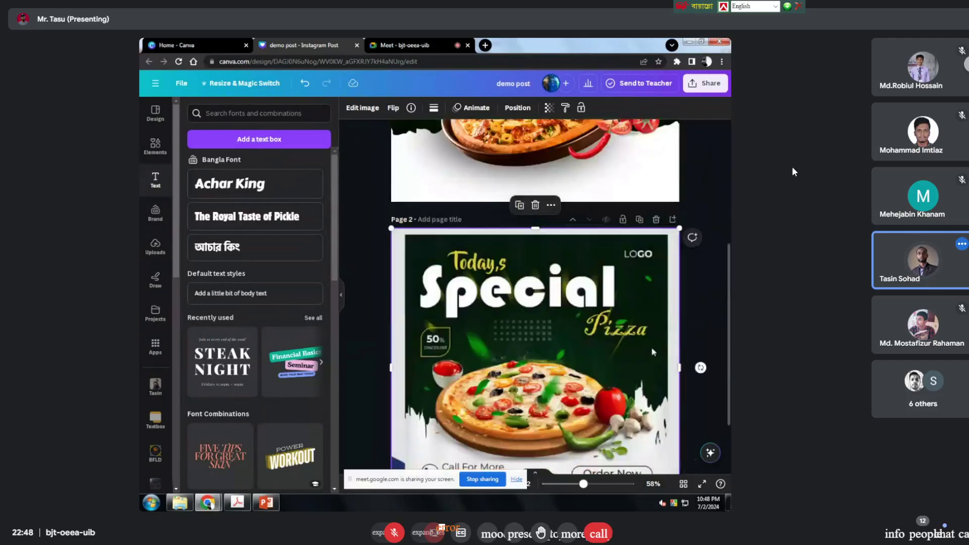
pyautogui.scroll(3, 652, 352)
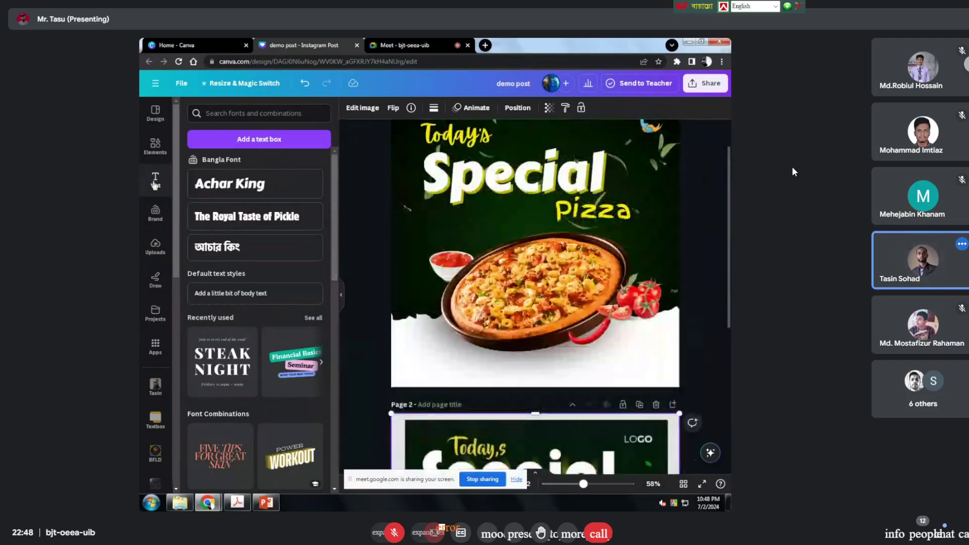
pyautogui.scroll(1, 479, 256)
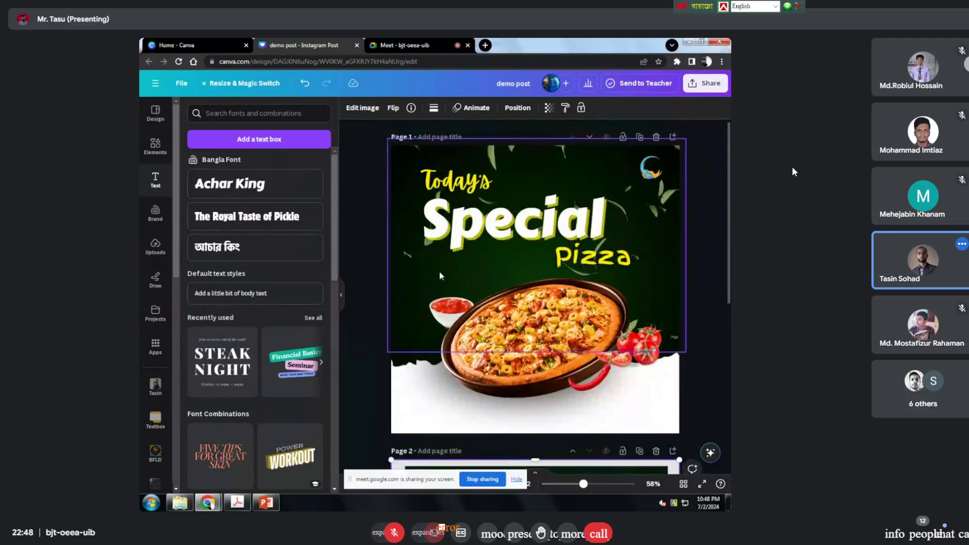
pyautogui.scroll(-5, 440, 275)
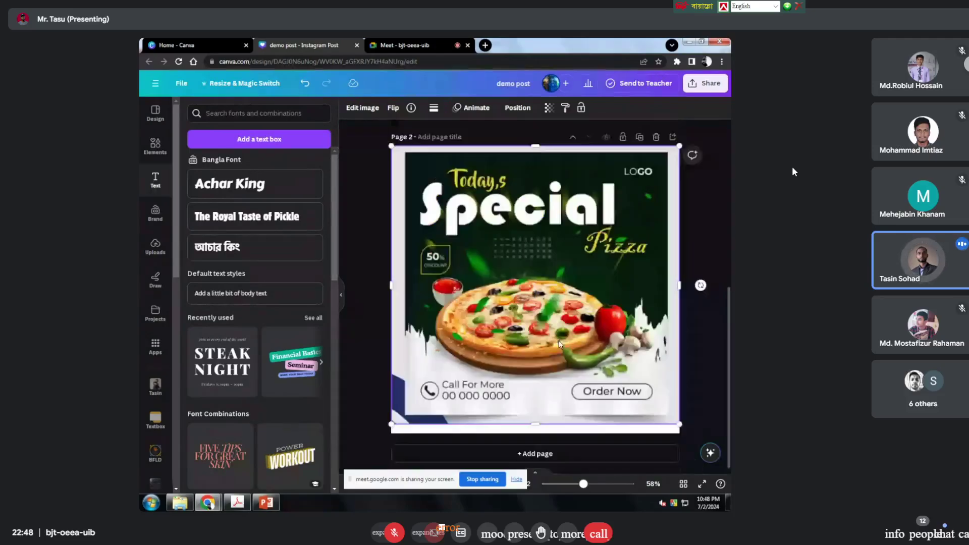
pyautogui.scroll(5, 562, 388)
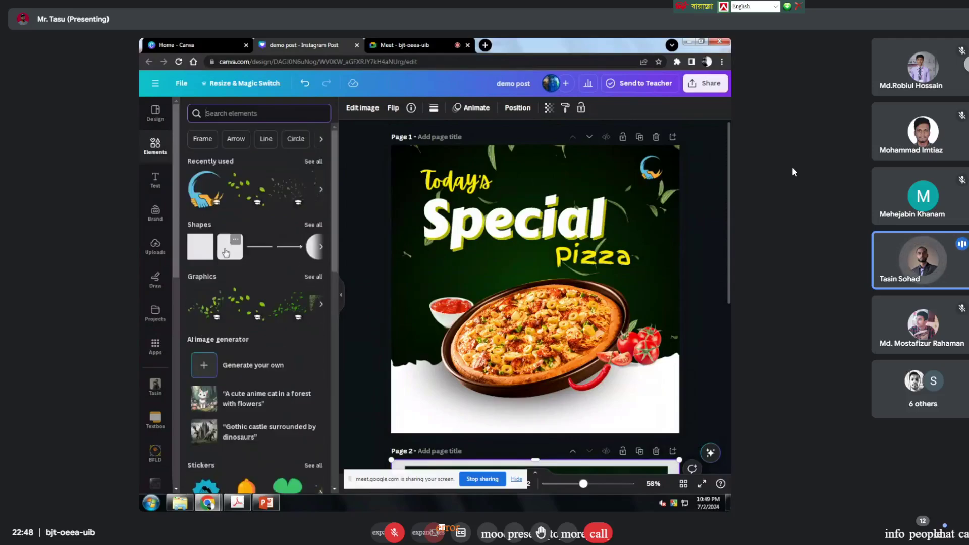
# Step: Add a rounded square at the lower right below the pizza, filled dark grey #222222
pyautogui.click(230, 247)
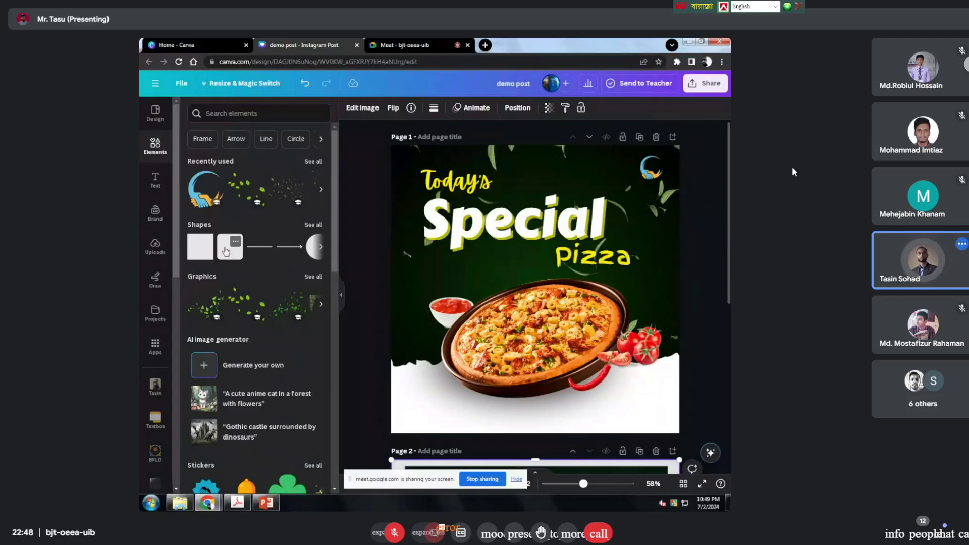
pyautogui.moveTo(533, 275); pyautogui.dragTo(614, 408)
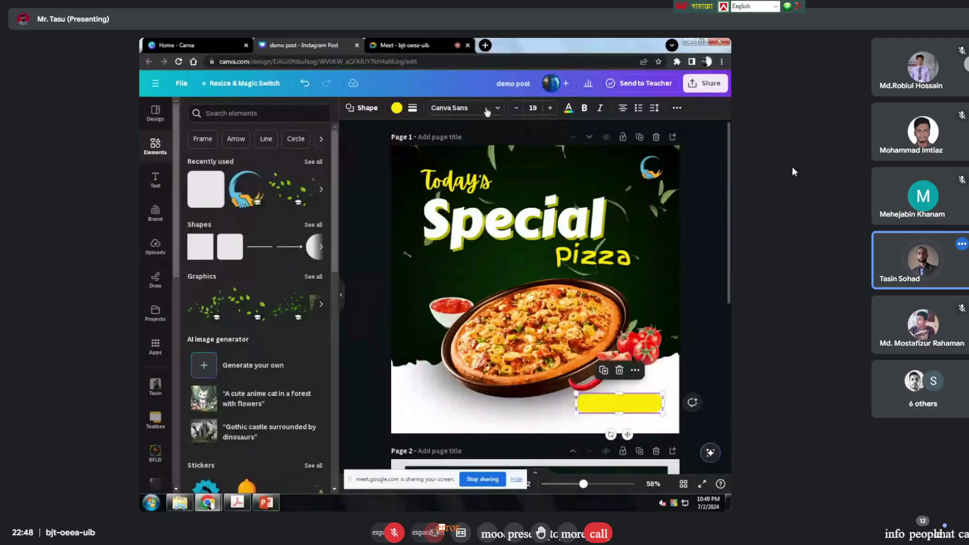
pyautogui.click(397, 108)
pyautogui.click(397, 108)
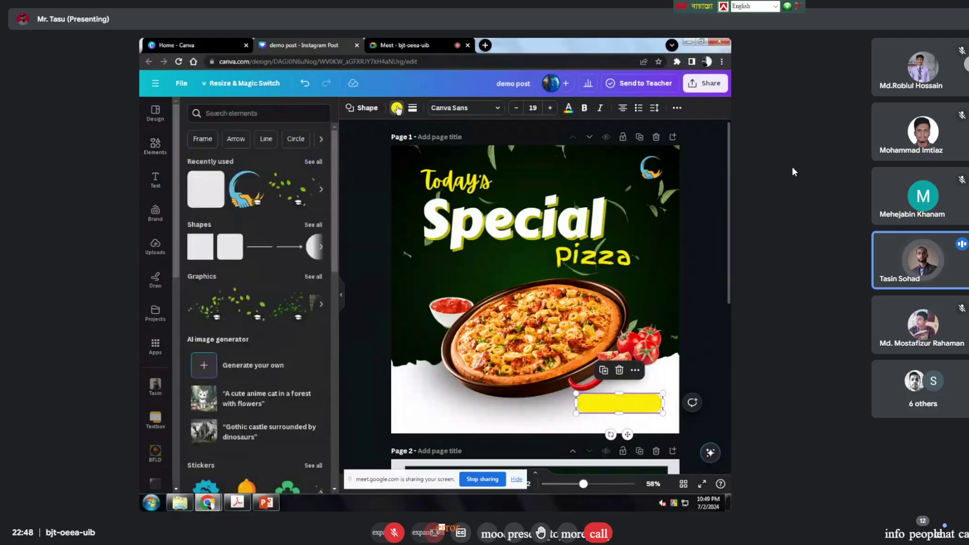
pyautogui.click(397, 108)
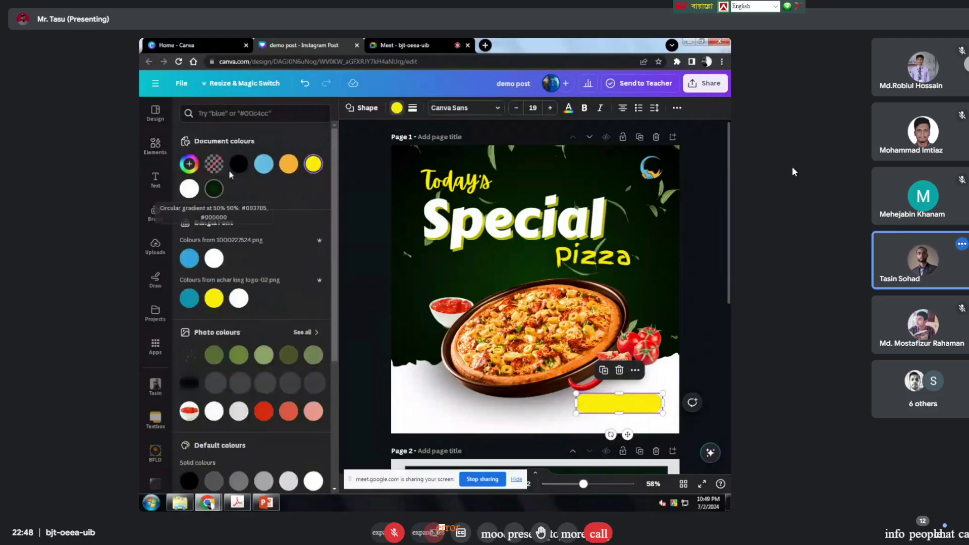
pyautogui.click(237, 166)
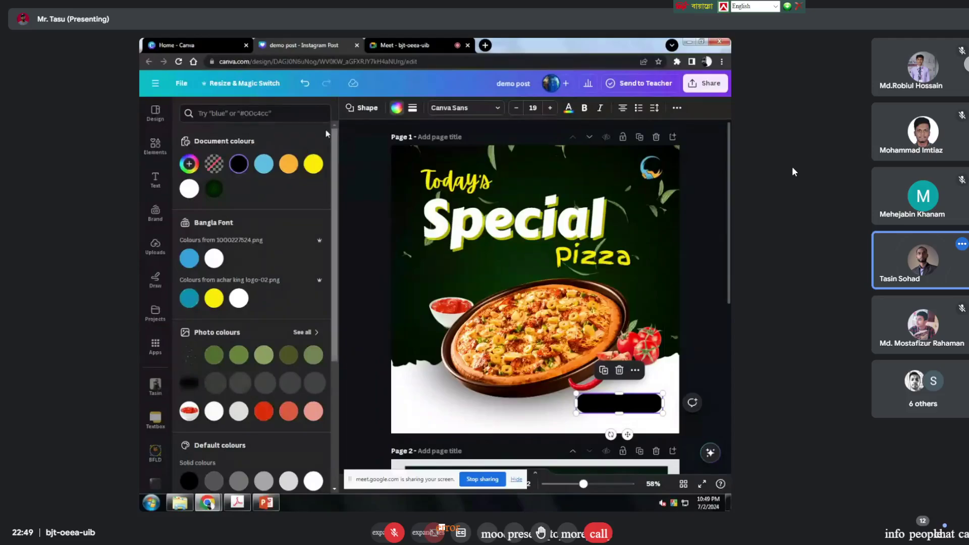
pyautogui.click(238, 166)
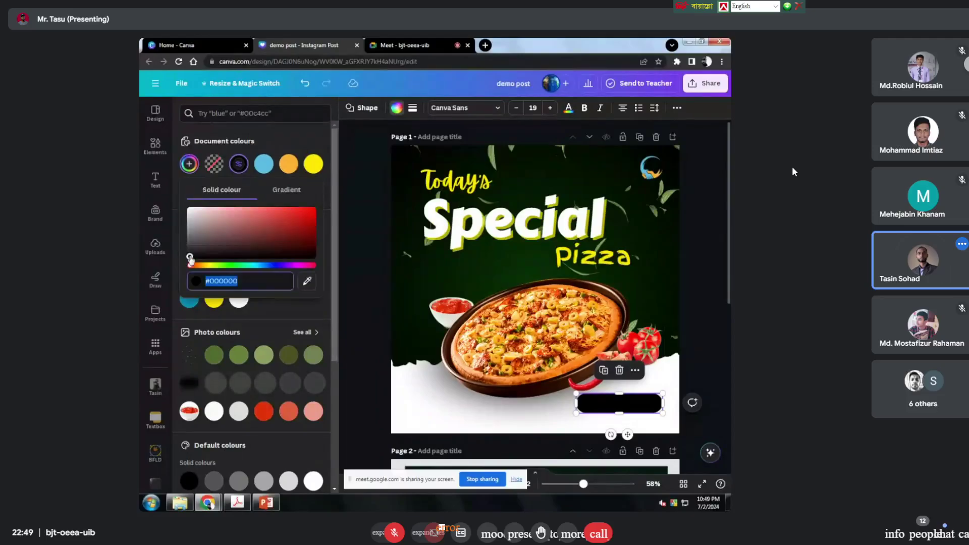
pyautogui.moveTo(190, 259); pyautogui.dragTo(190, 251)
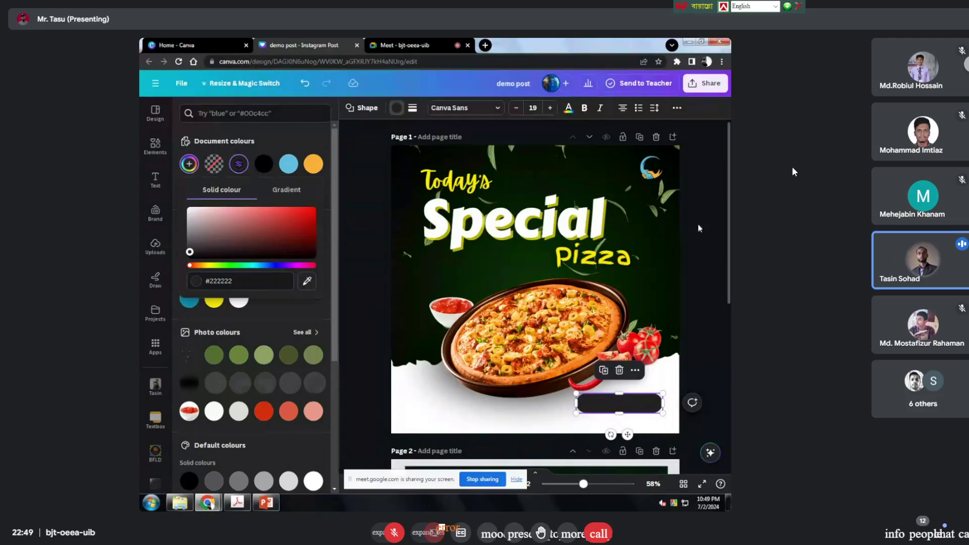
pyautogui.click(678, 240)
# Step: Make the dark bar's fill transparent and give it a solid border of weight 4
pyautogui.scroll(-2, 677, 240)
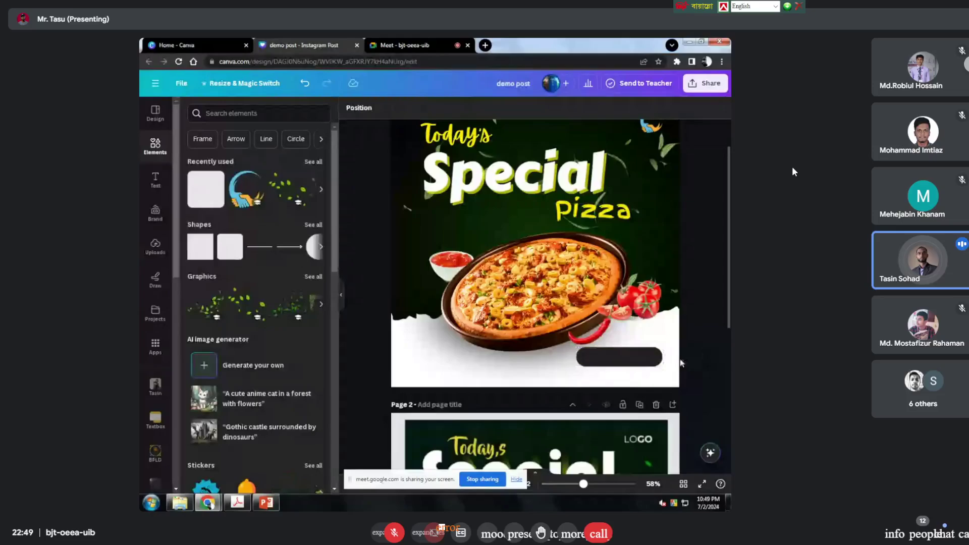
pyautogui.click(643, 357)
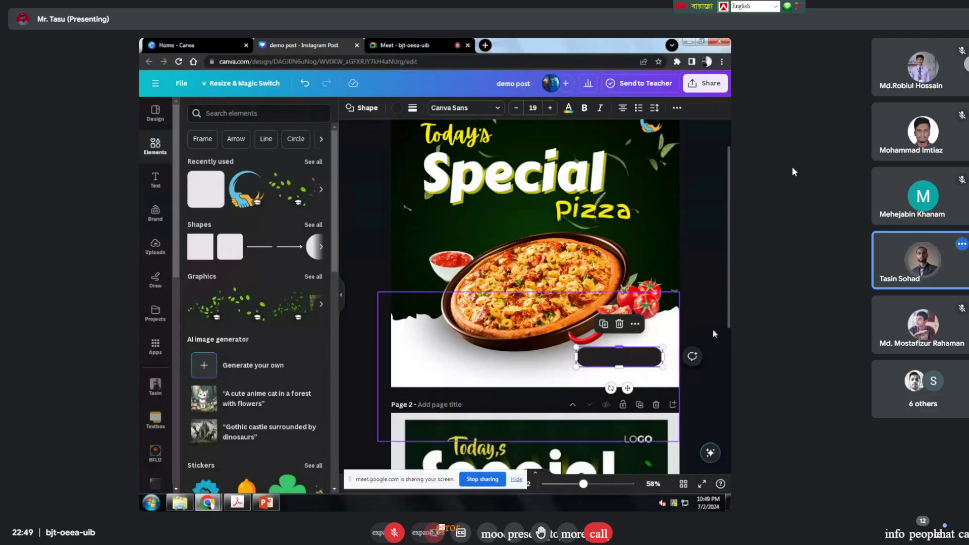
pyautogui.scroll(-1, 615, 364)
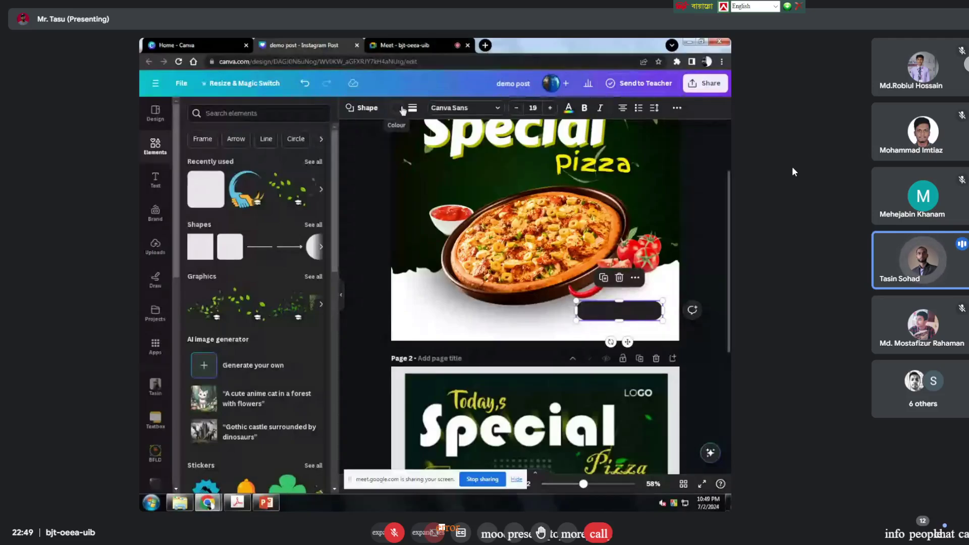
pyautogui.click(401, 108)
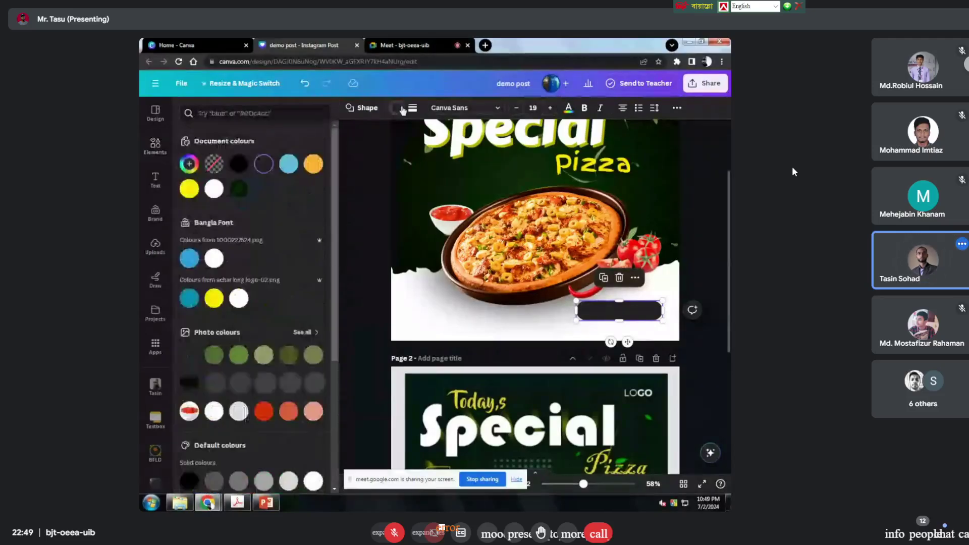
pyautogui.click(214, 164)
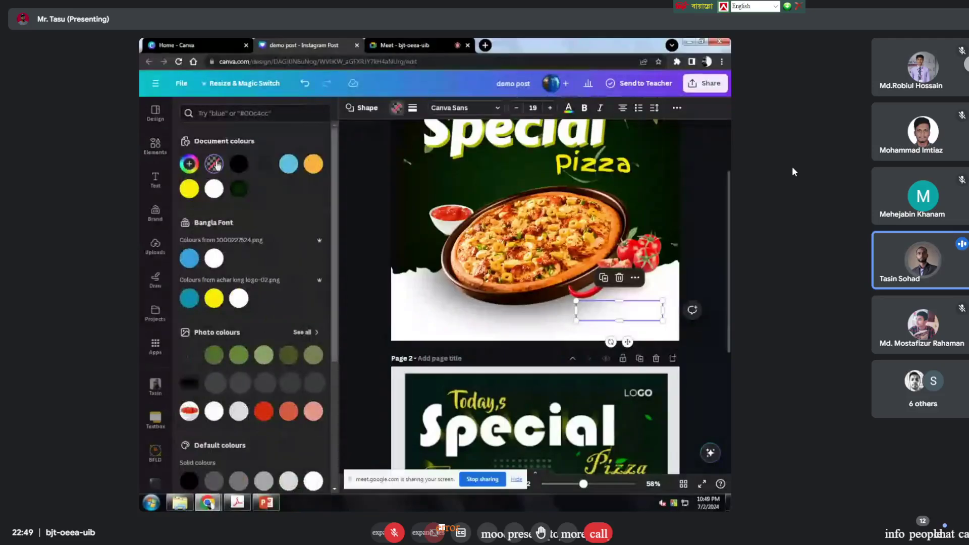
pyautogui.click(412, 108)
pyautogui.click(458, 137)
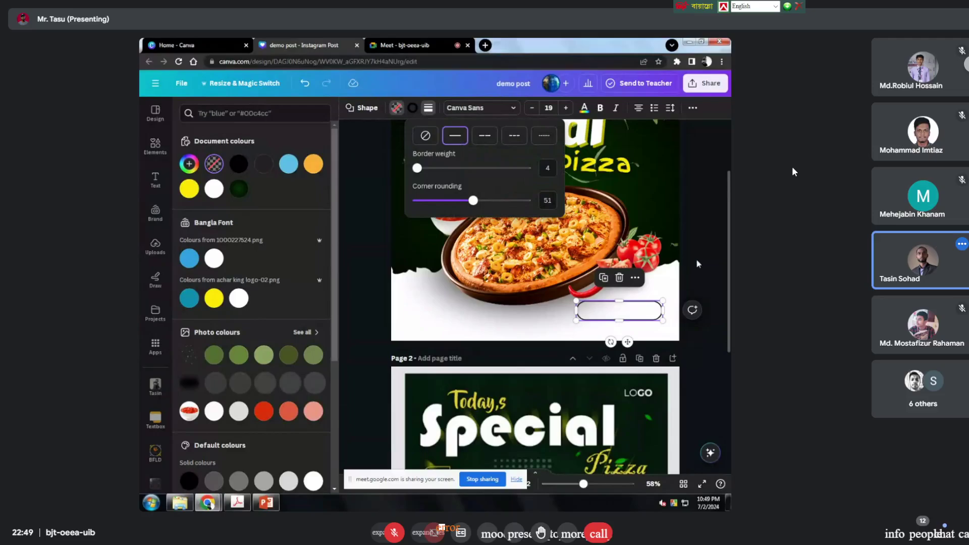
pyautogui.press('Escape')
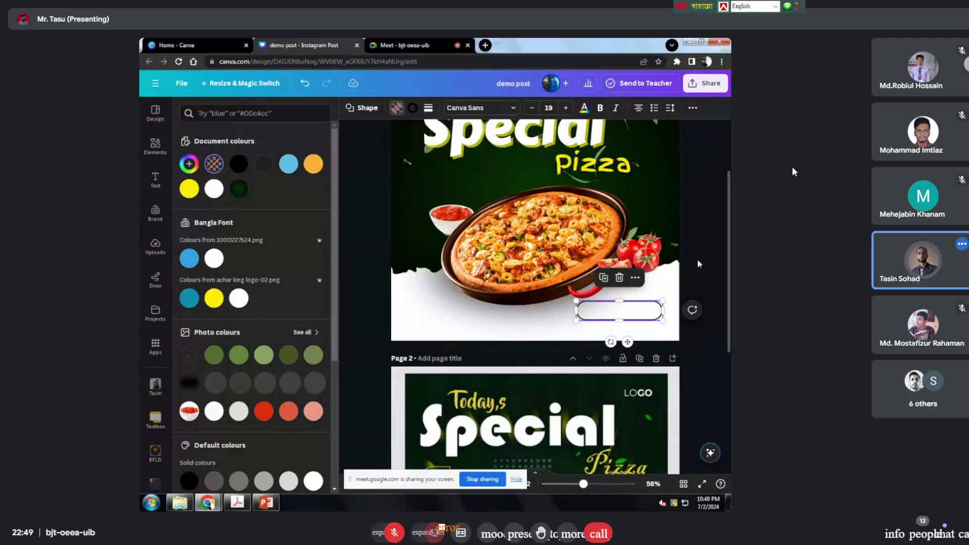
pyautogui.click(698, 262)
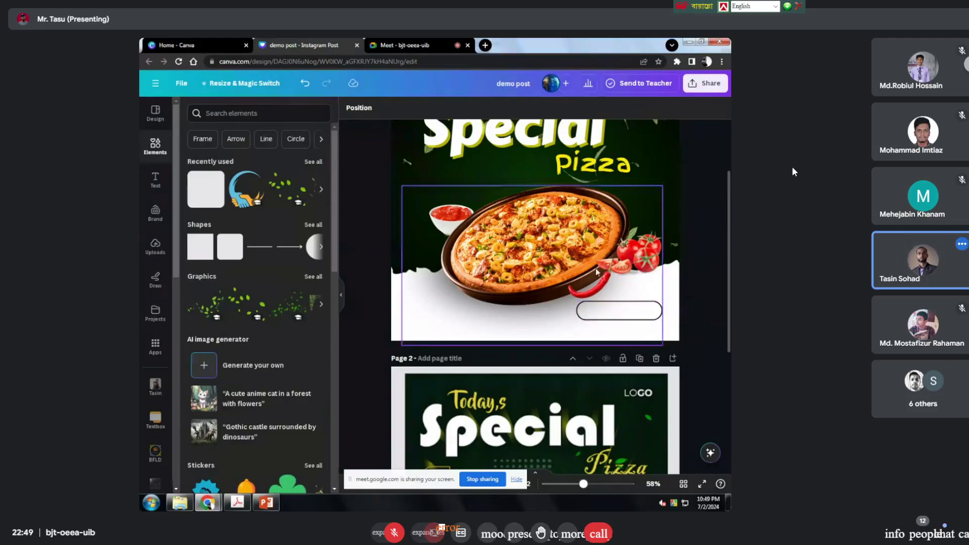
pyautogui.click(629, 311)
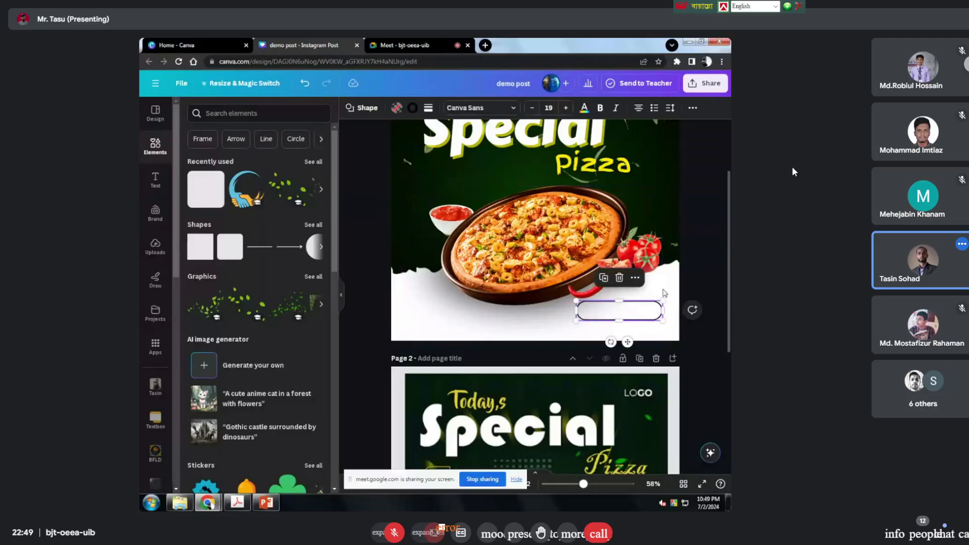
# Step: Shrink the outlined pill button slightly from its top-left corner
pyautogui.scroll(-5, 689, 259)
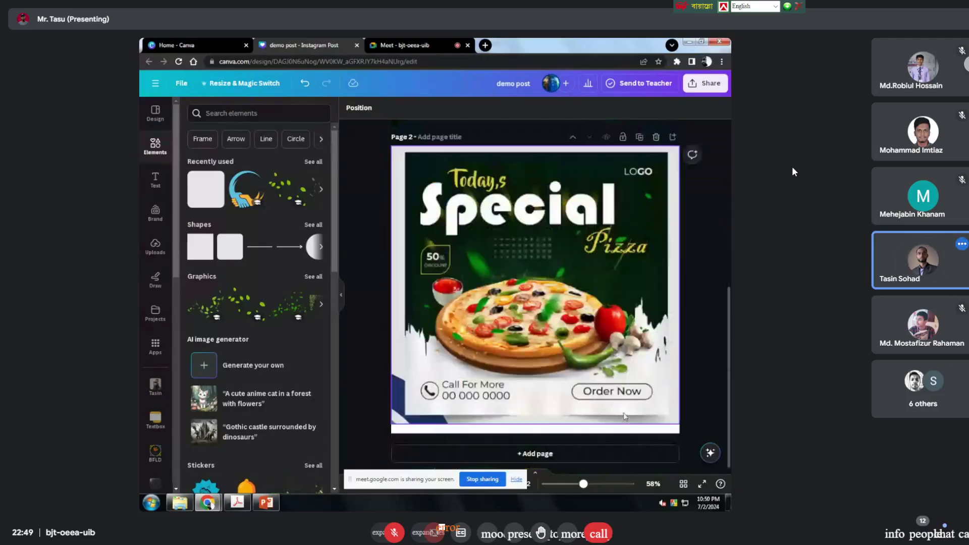
pyautogui.scroll(5, 625, 416)
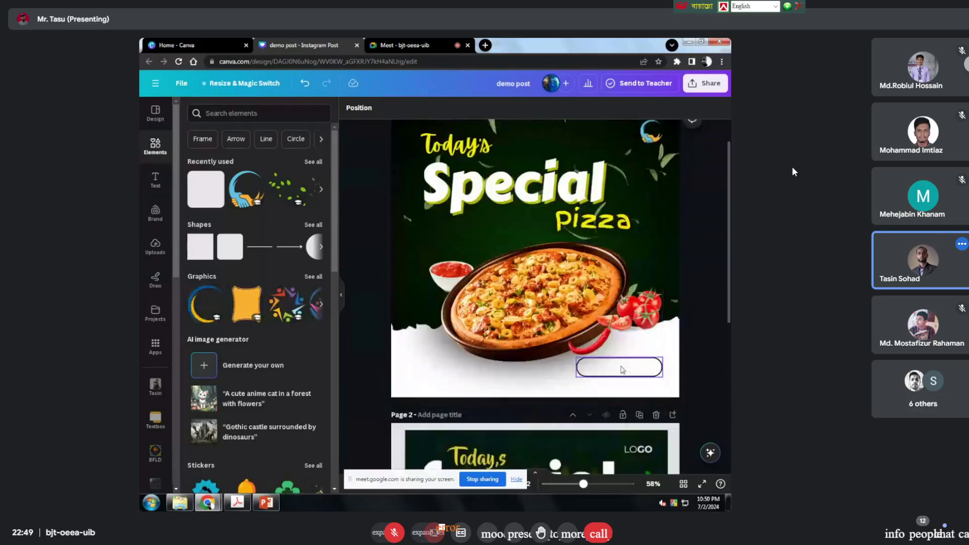
pyautogui.click(619, 370)
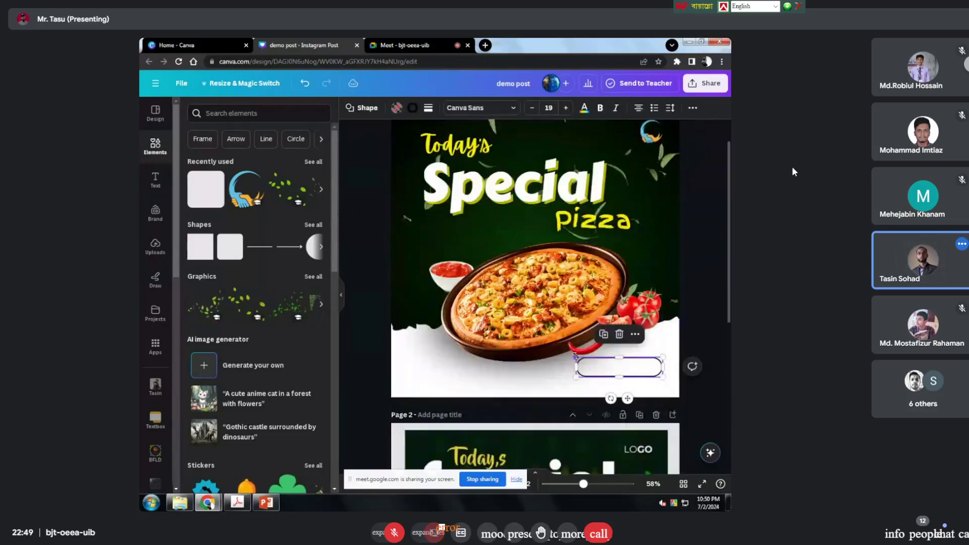
pyautogui.moveTo(577, 358); pyautogui.dragTo(584, 360)
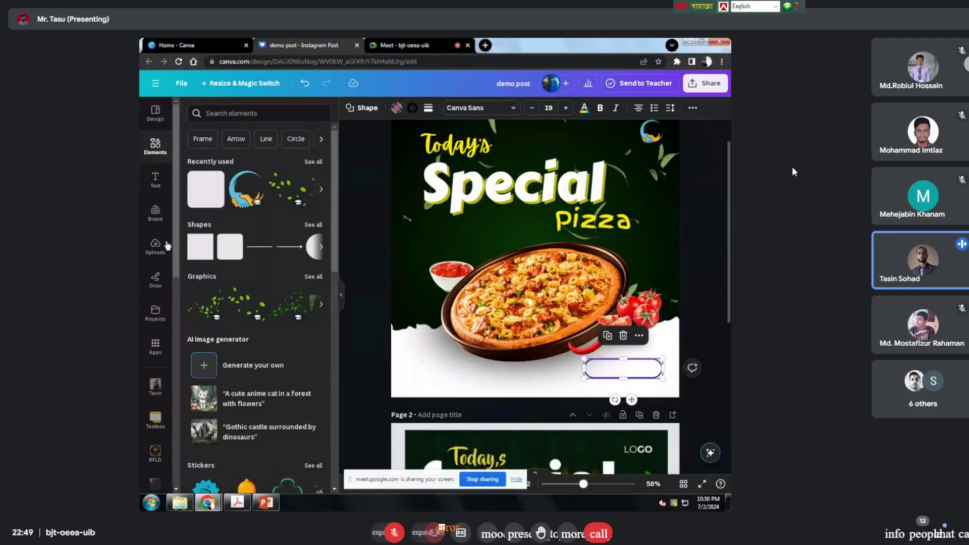
# Step: Duplicate the Pizza text onto the pill button and retype it as 'Order now'
pyautogui.click(596, 221)
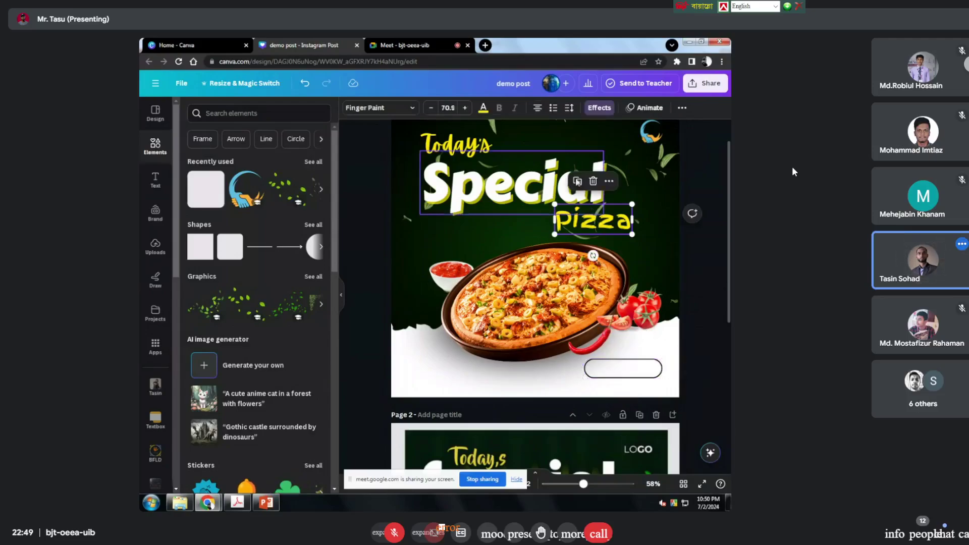
pyautogui.hotkey('ctrl', 'd')
pyautogui.moveTo(595, 221)
pyautogui.mouseDown()
pyautogui.moveTo(640, 341)
pyautogui.moveTo(625, 376)
pyautogui.moveTo(632, 361)
pyautogui.mouseUp()
pyautogui.doubleClick(632, 360)
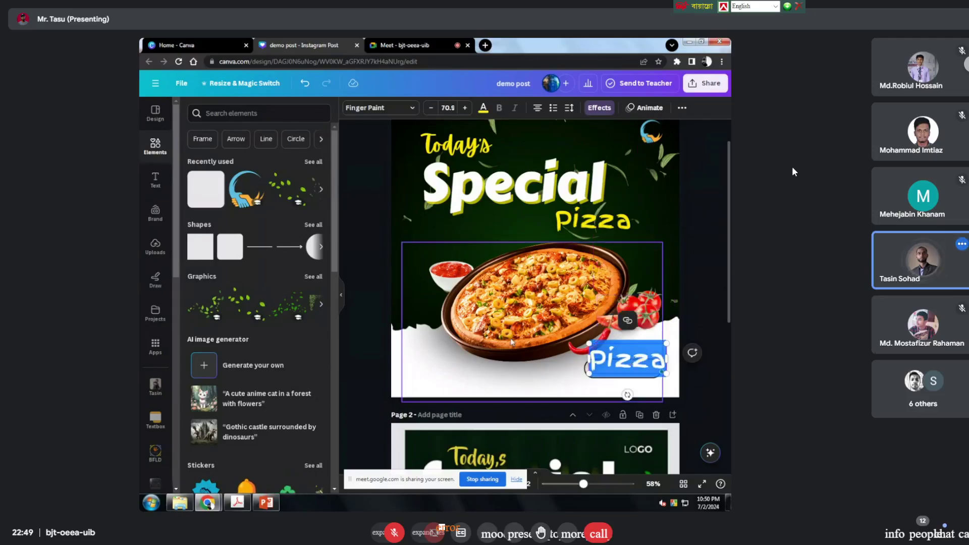
pyautogui.write('Or')
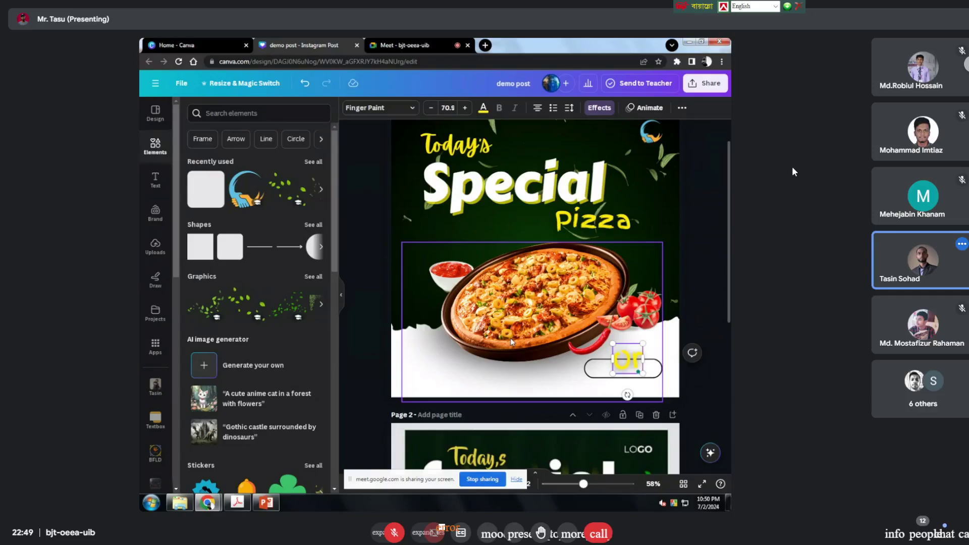
pyautogui.write('der now')
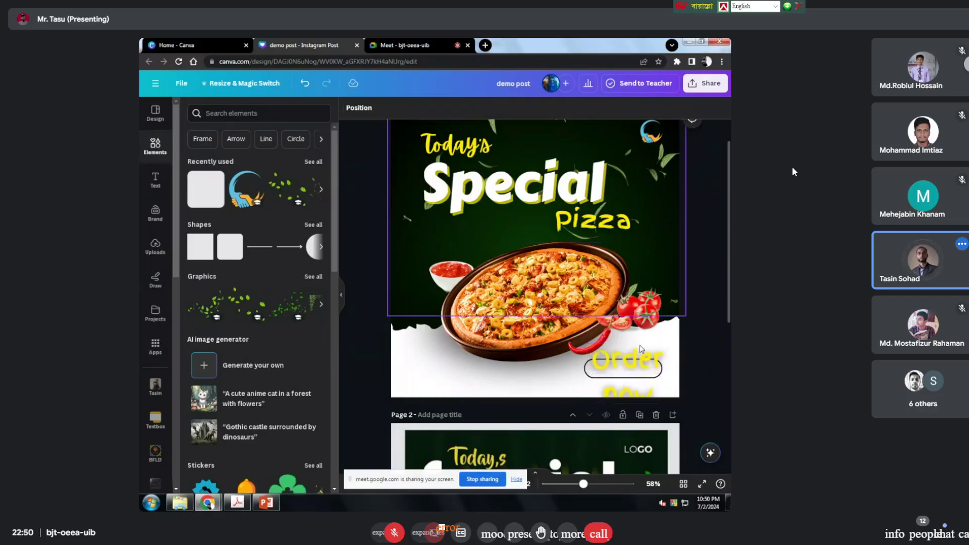
# Step: Set the Order now label's font to Arial
pyautogui.click(599, 107)
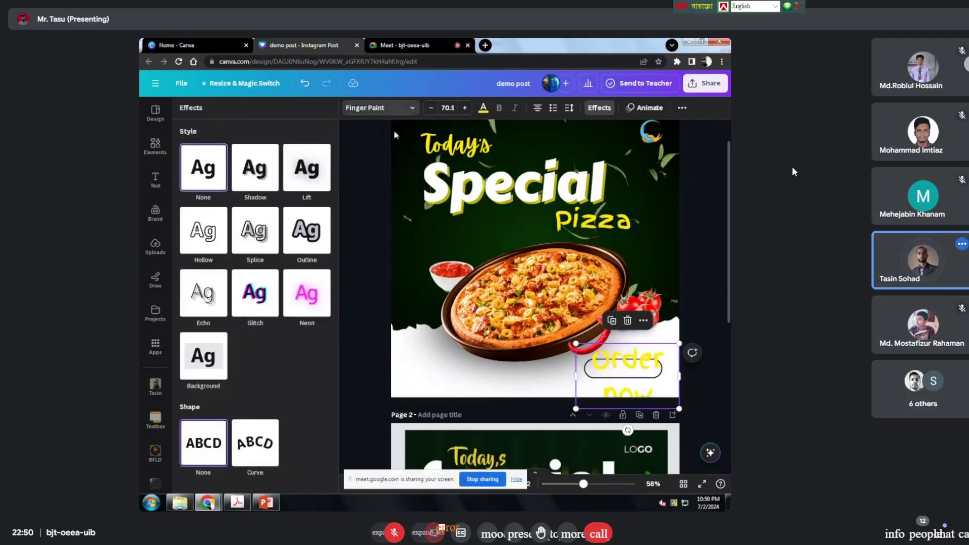
pyautogui.click(399, 108)
pyautogui.tripleClick(268, 141)
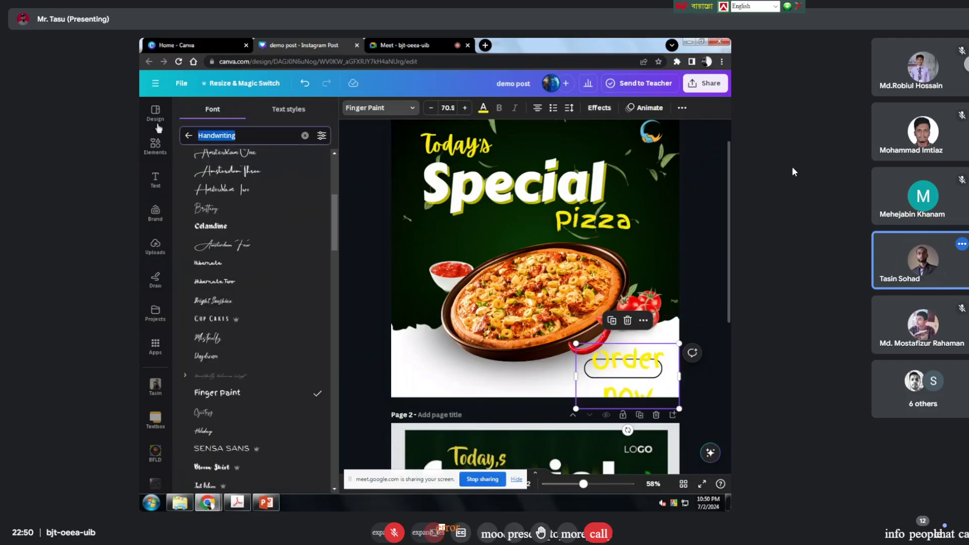
pyautogui.write('an')
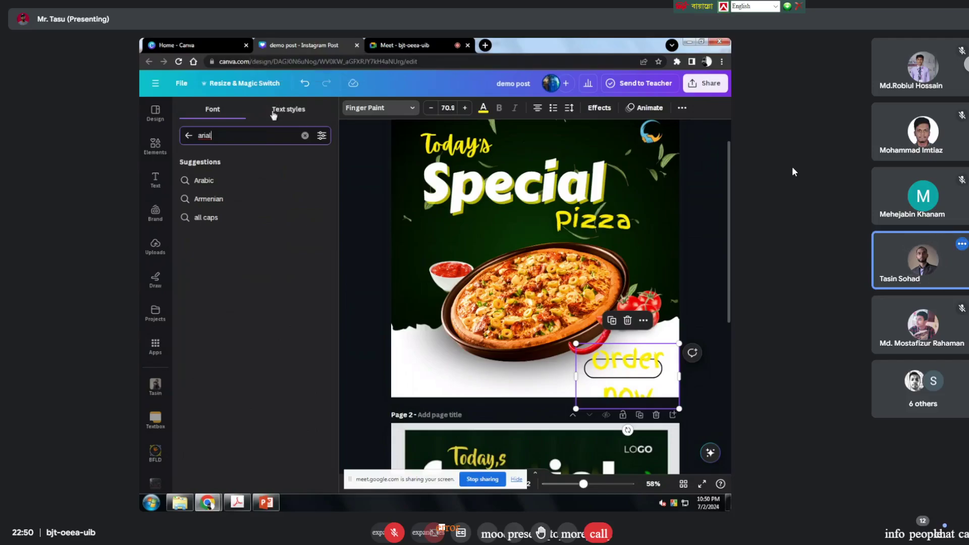
pyautogui.press('Return')
pyautogui.click(215, 187)
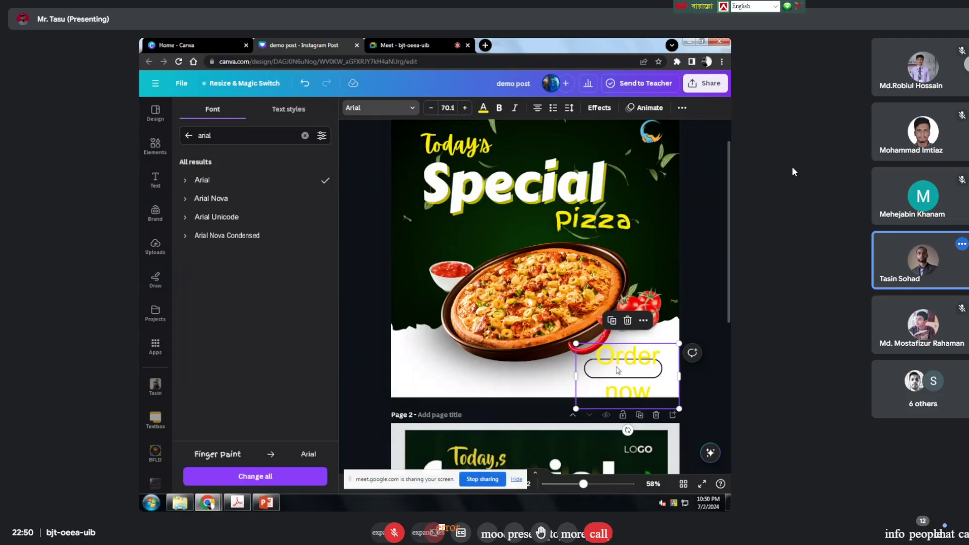
# Step: Make Order now black, on one line, and resize it to 35.5 inside the pill
pyautogui.moveTo(618, 370); pyautogui.dragTo(596, 363)
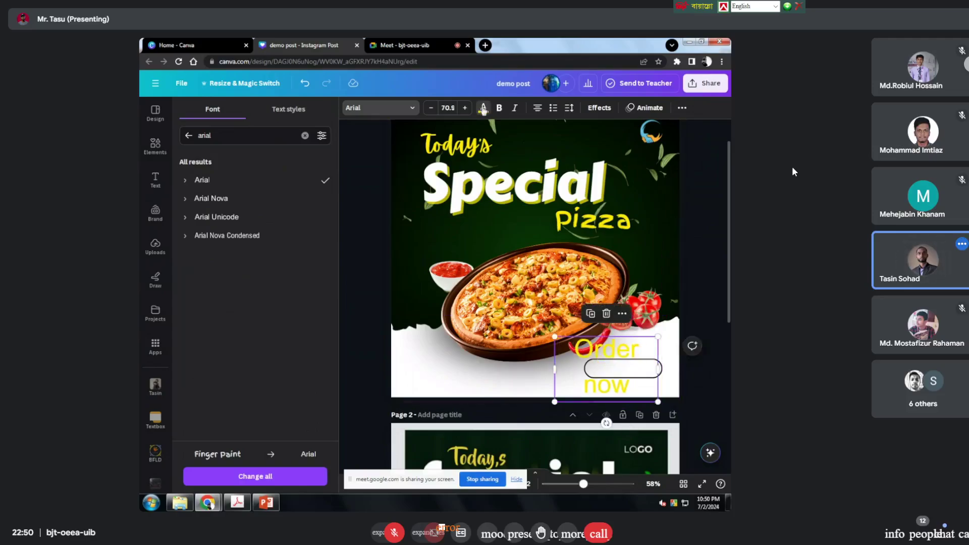
pyautogui.click(483, 108)
pyautogui.click(189, 455)
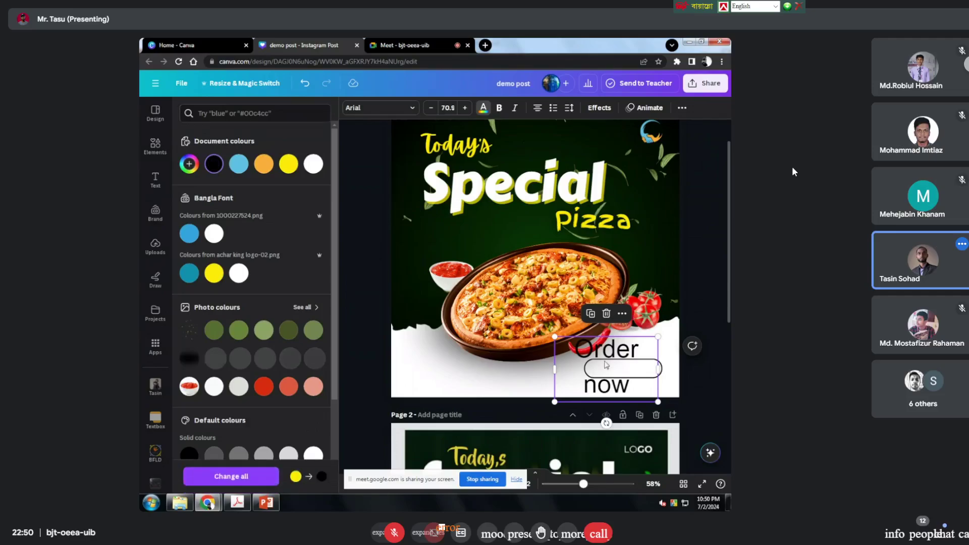
pyautogui.moveTo(659, 370); pyautogui.dragTo(679, 352)
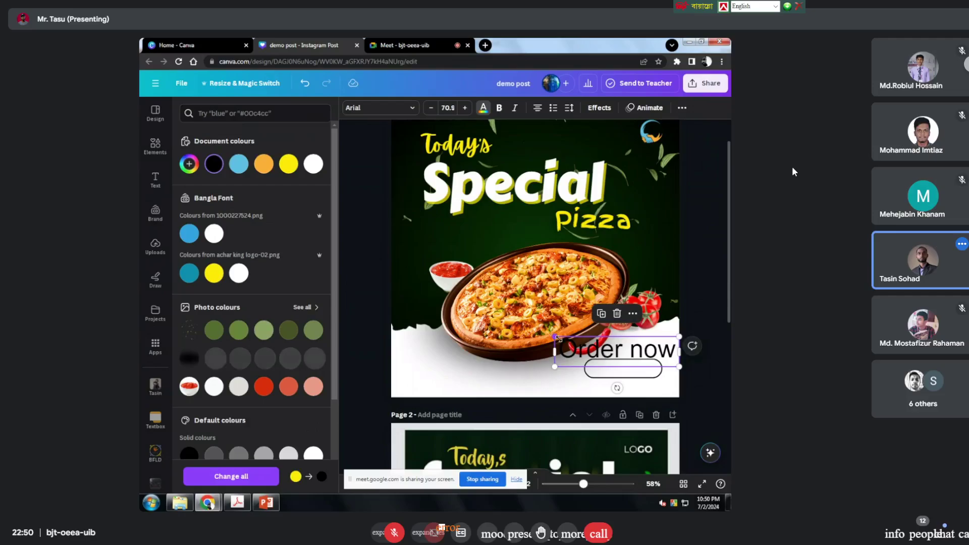
pyautogui.moveTo(555, 336); pyautogui.dragTo(625, 371)
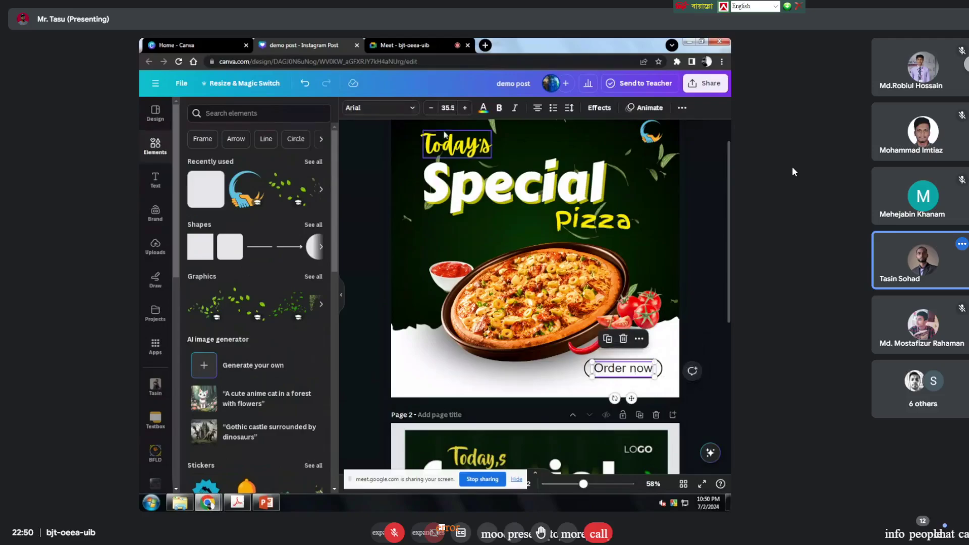
# Step: Tighten the Order now letter spacing to -60
pyautogui.click(569, 107)
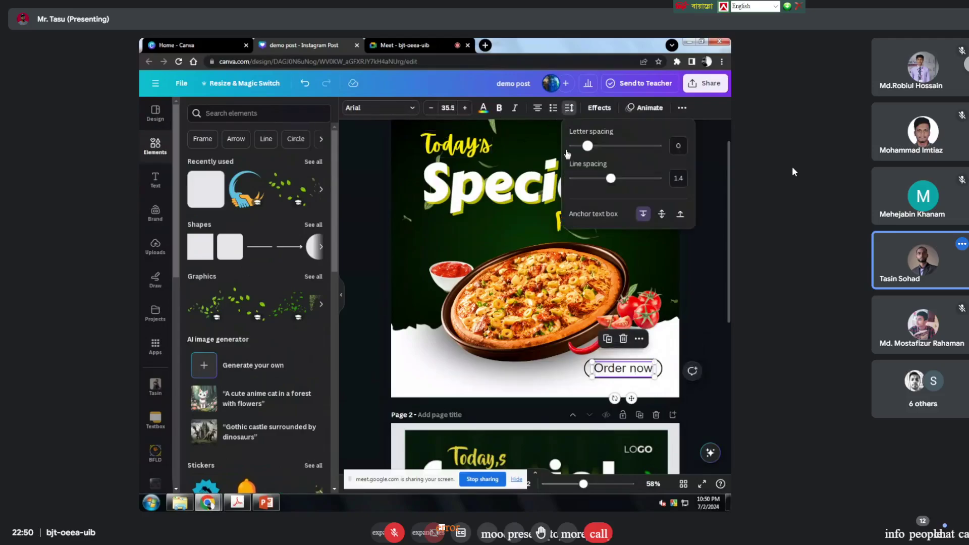
pyautogui.moveTo(587, 146); pyautogui.dragTo(583, 146)
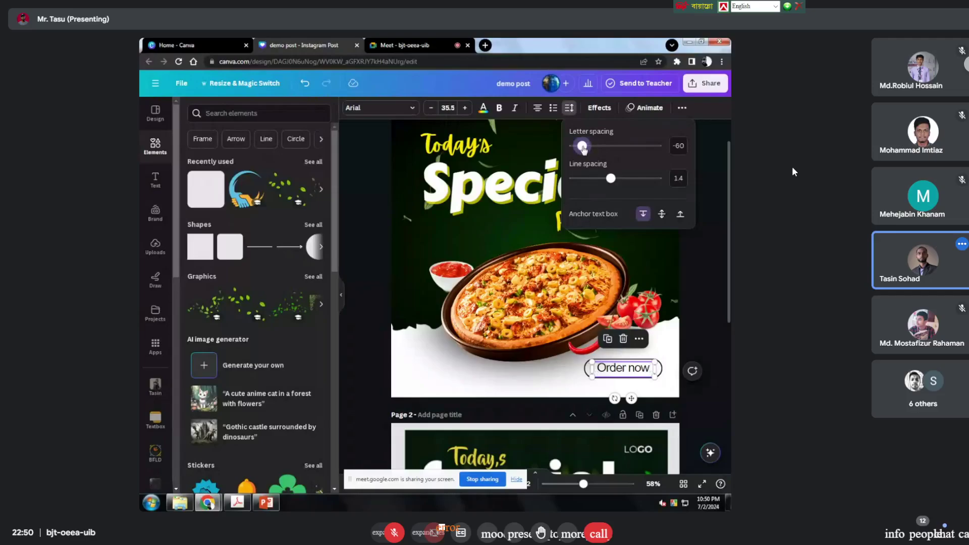
pyautogui.press('Escape')
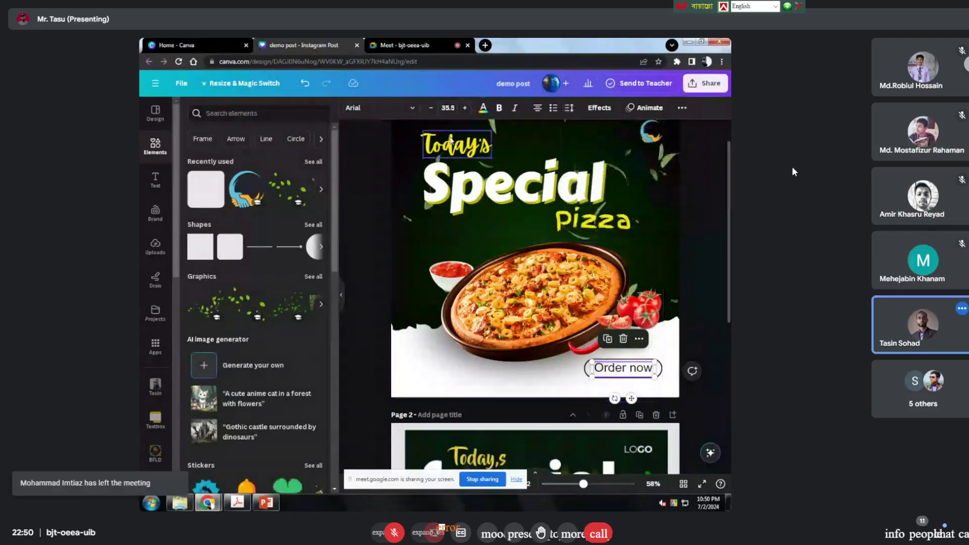
# Step: Toggle Bold on and then back off for the Order now label
pyautogui.click(483, 107)
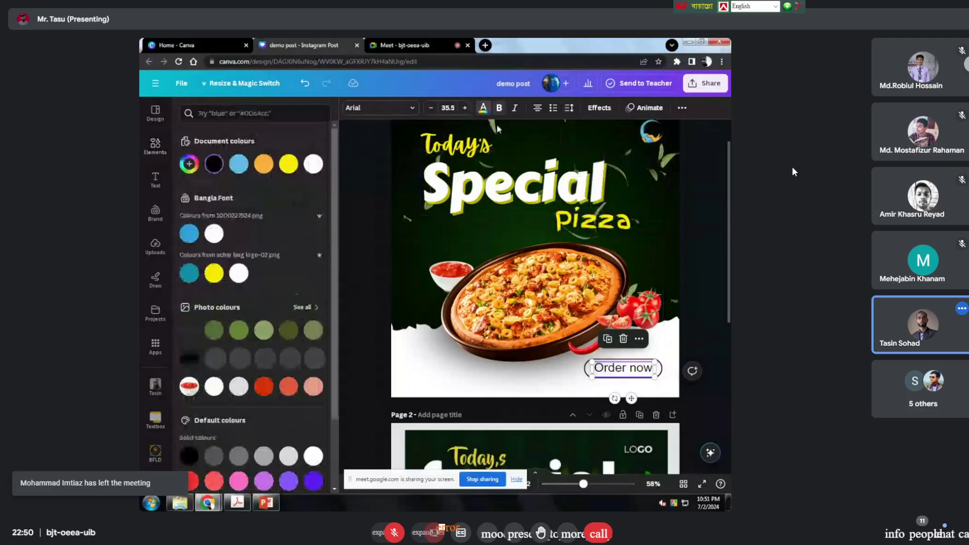
pyautogui.hotkey('ctrl', 'b')
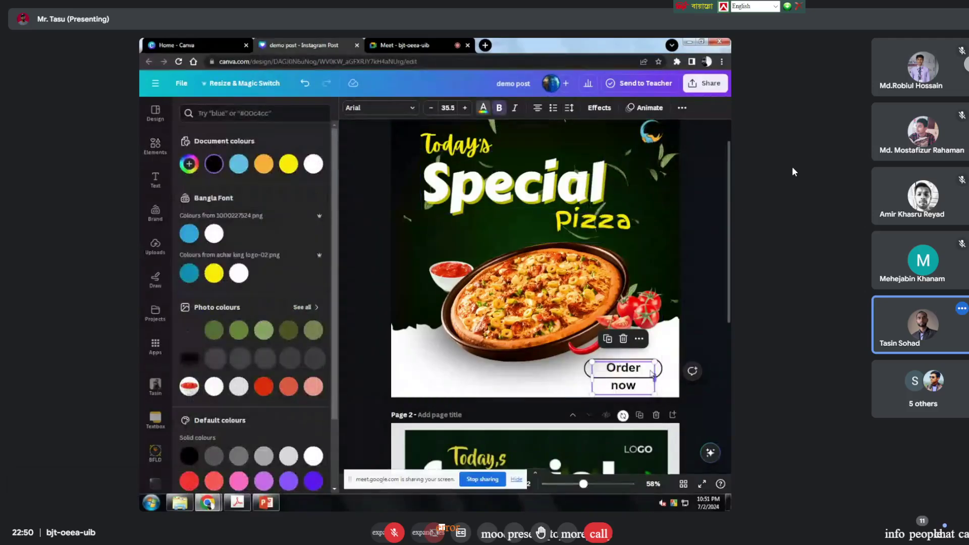
pyautogui.scroll(-5, 652, 374)
pyautogui.scroll(6, 566, 153)
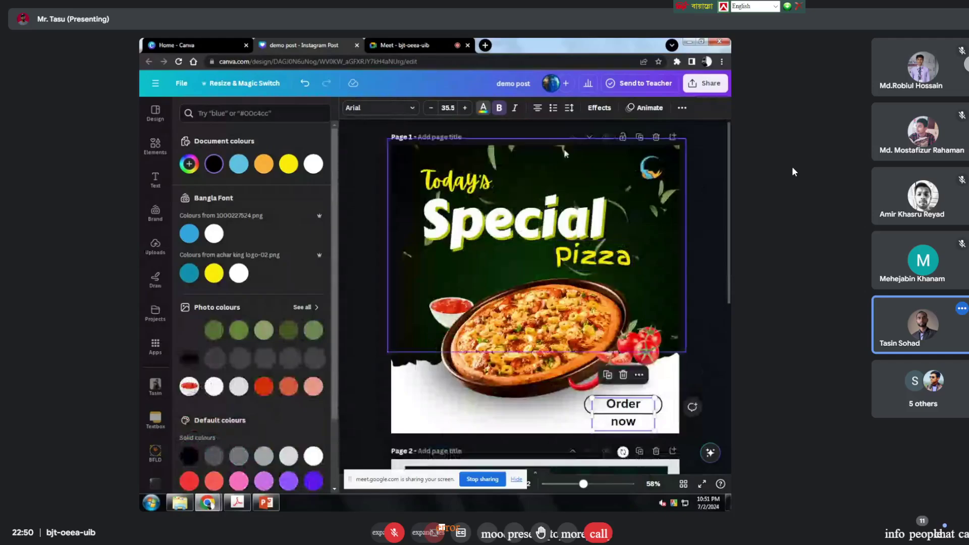
pyautogui.click(499, 108)
pyautogui.scroll(-3, 651, 295)
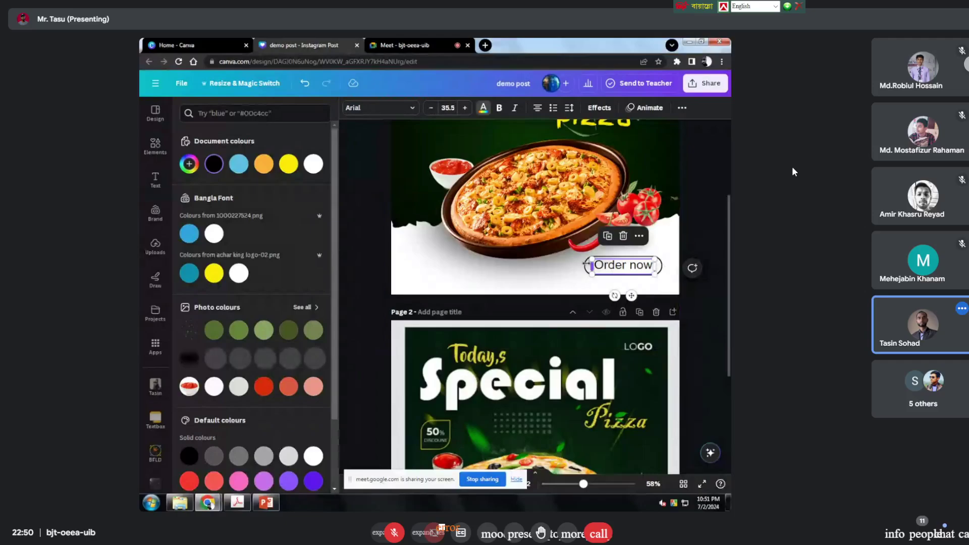
# Step: Nudge the pill and the Order now label so the text sits centred in the pill
pyautogui.click(586, 268)
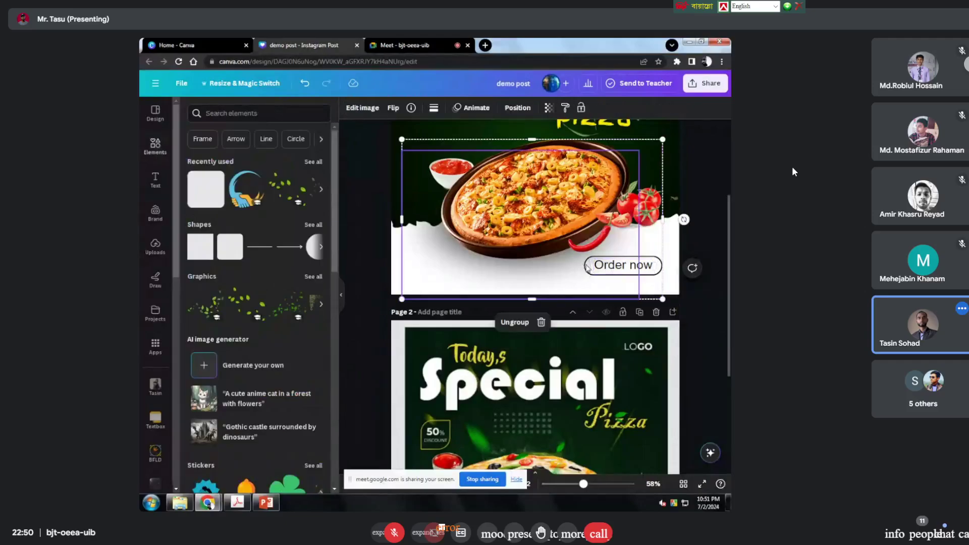
pyautogui.click(587, 268)
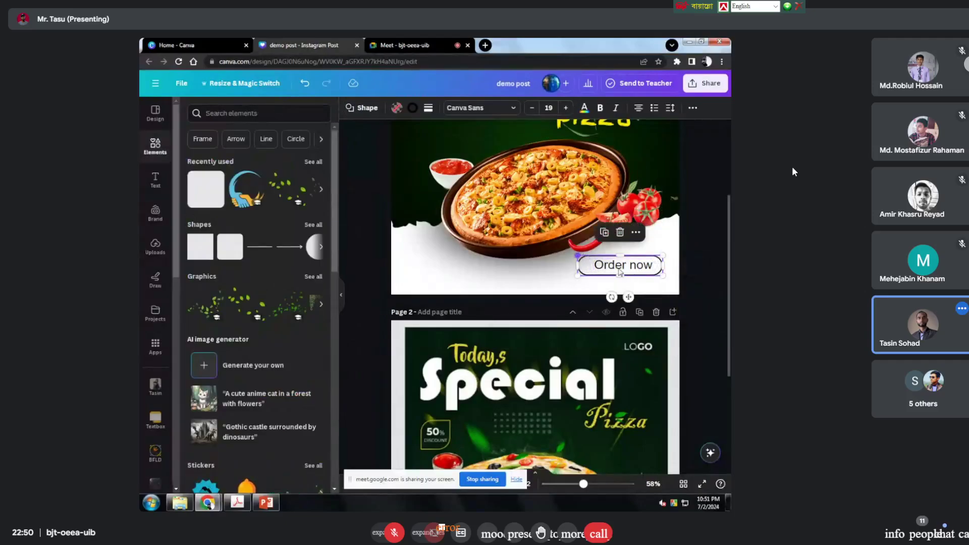
pyautogui.moveTo(629, 296); pyautogui.dragTo(631, 296)
pyautogui.click(692, 266)
pyautogui.click(662, 258)
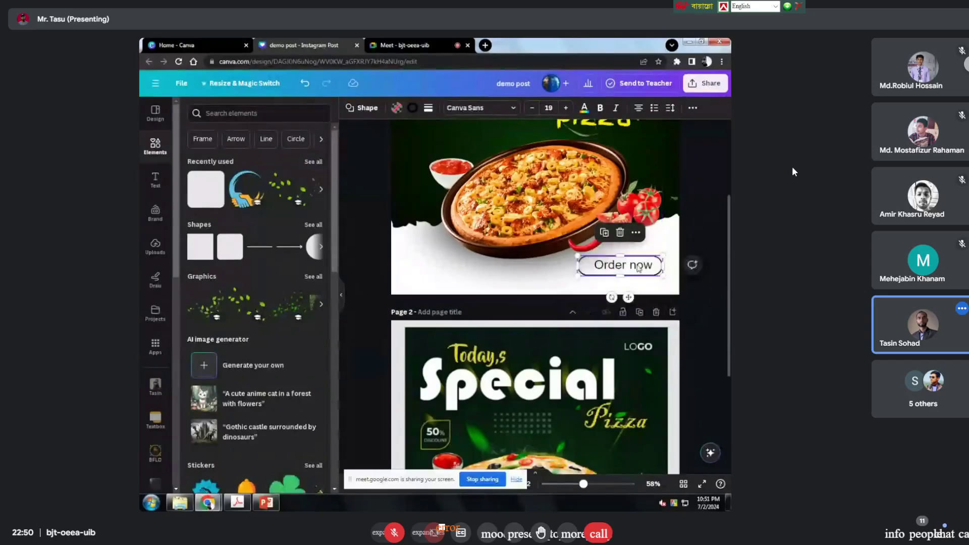
pyautogui.click(624, 265)
pyautogui.moveTo(624, 265); pyautogui.dragTo(626, 265)
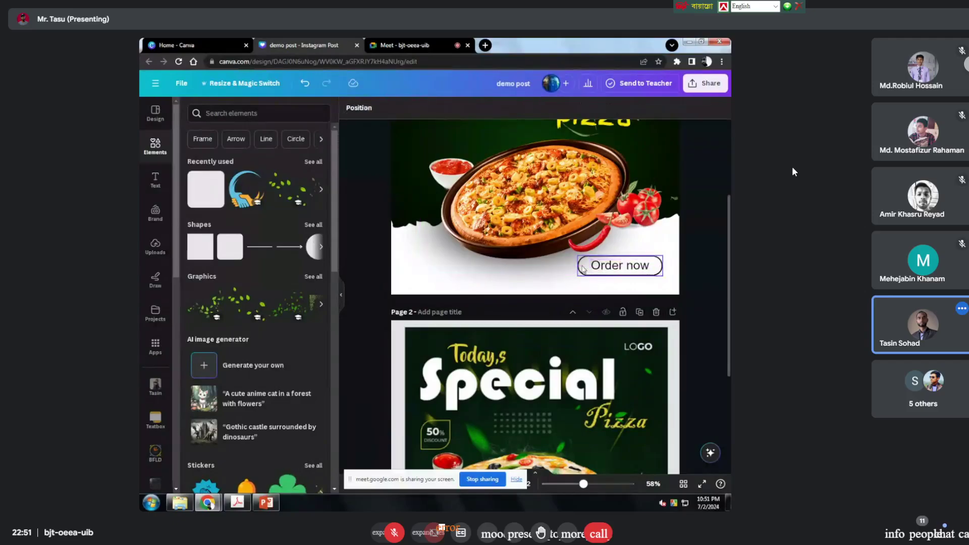
# Step: Group the pill and the Order now label into a single button element
pyautogui.click(623, 269)
pyautogui.click(622, 269)
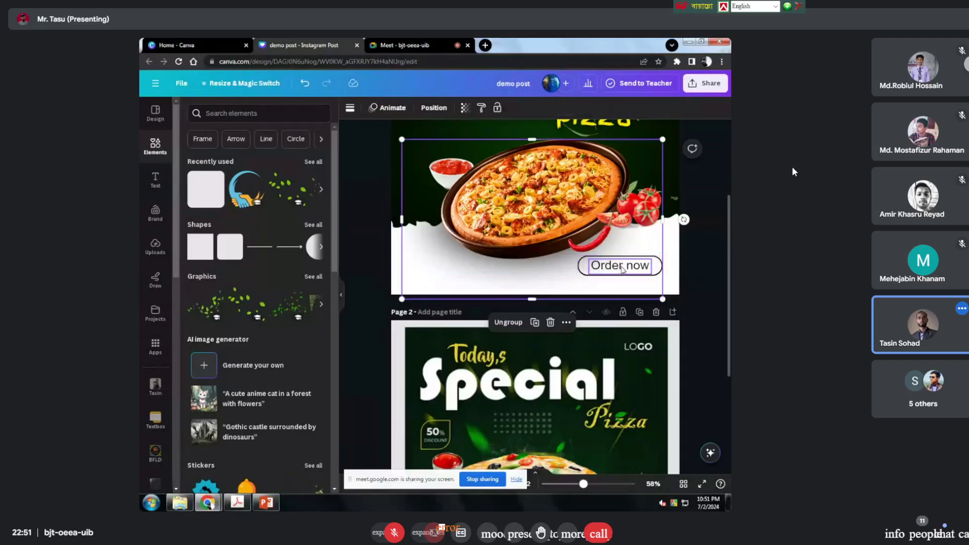
pyautogui.click(583, 268)
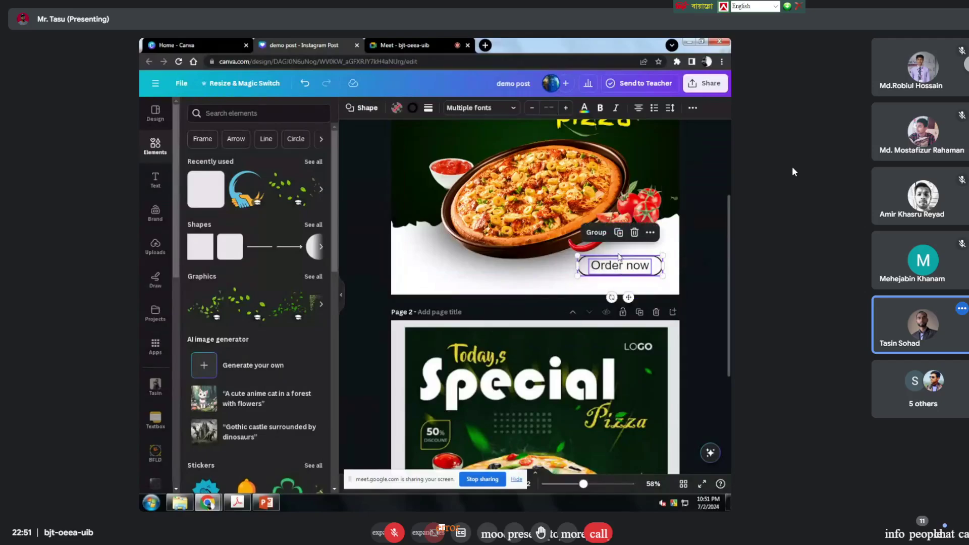
pyautogui.click(596, 232)
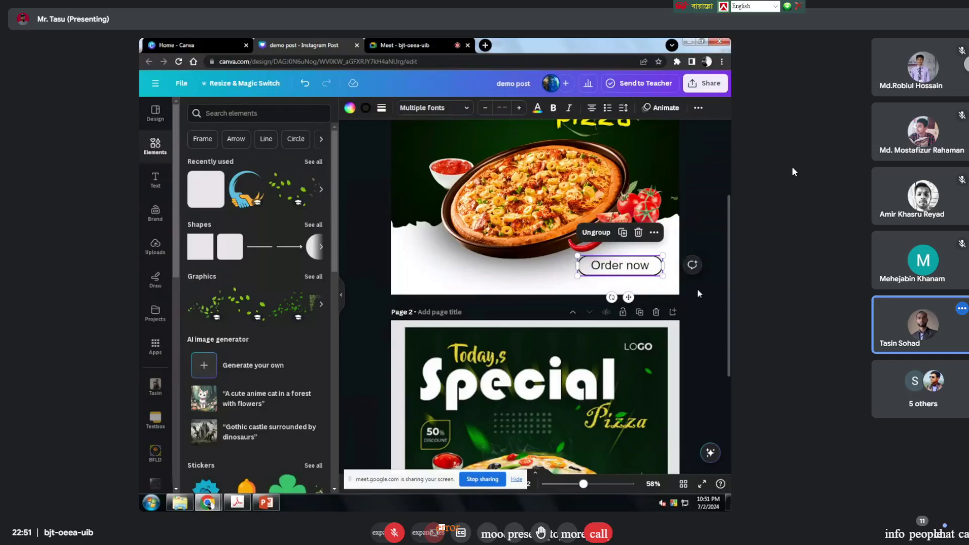
pyautogui.click(697, 291)
# Step: Put the cursor in the Elements panel's search box
pyautogui.scroll(3, 620, 287)
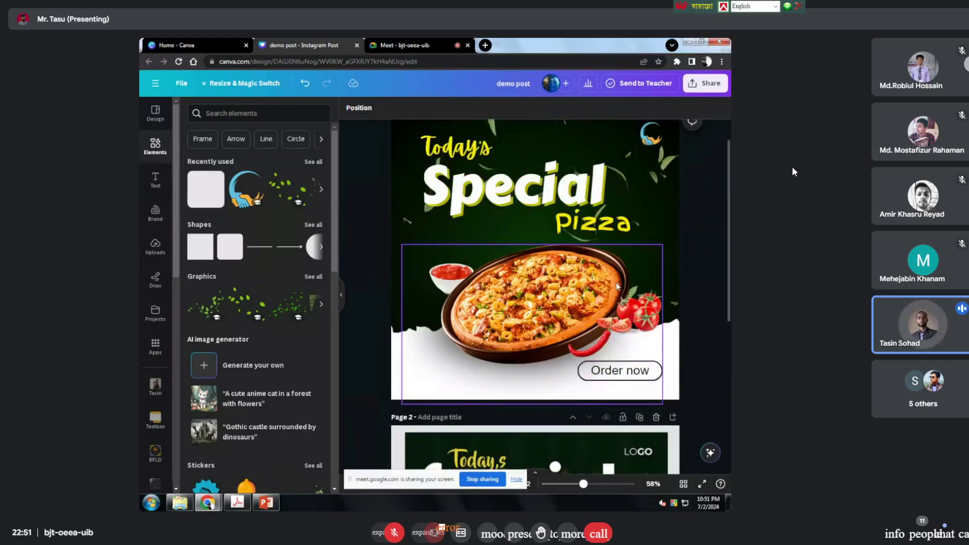
pyautogui.scroll(-3, 620, 286)
pyautogui.click(235, 114)
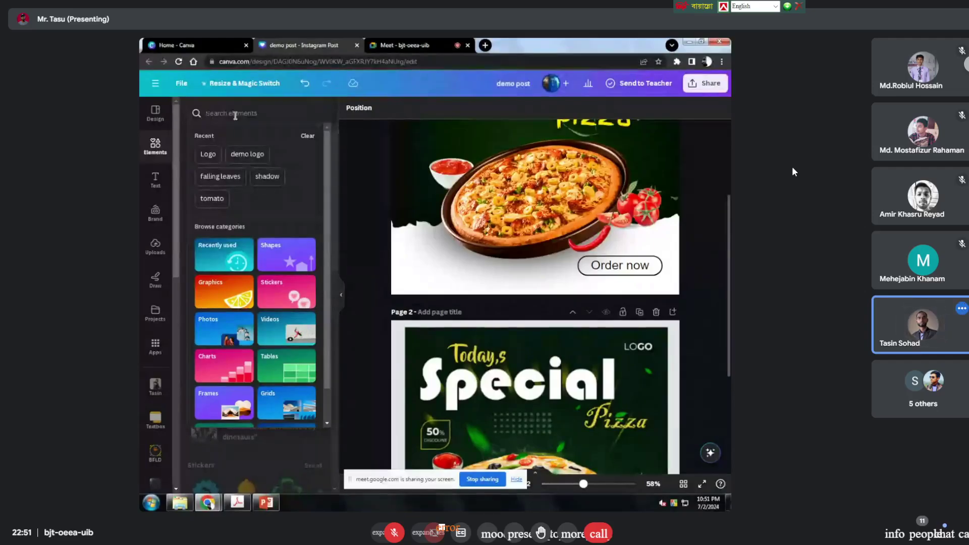
# Step: Search Elements for 'contact us icon' and add the outlined phone icon from Graphics
pyautogui.write('c')
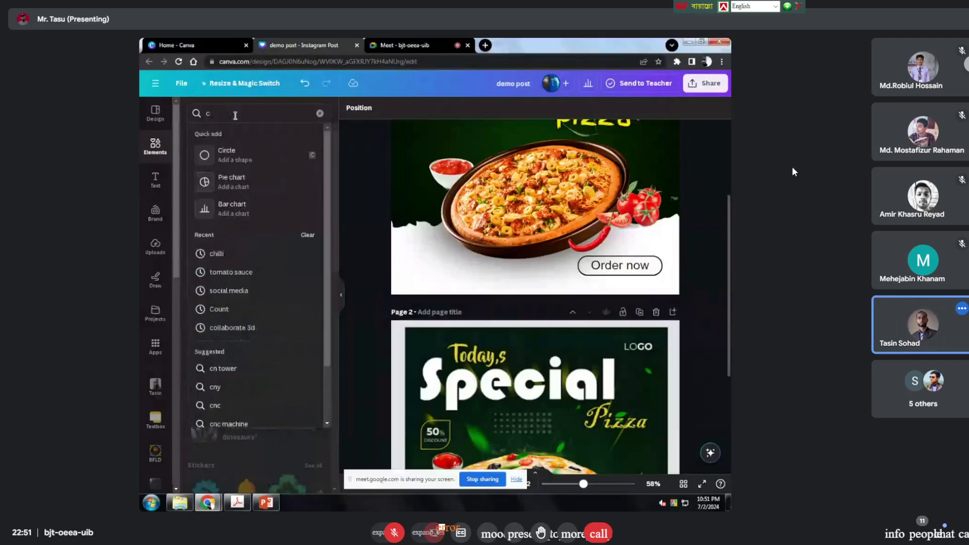
pyautogui.write('onta')
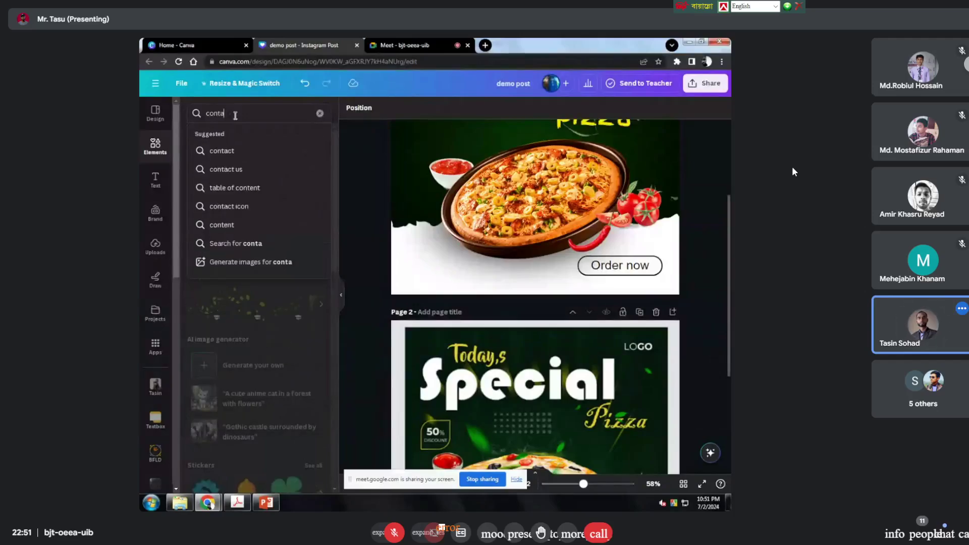
pyautogui.write('ct us icon')
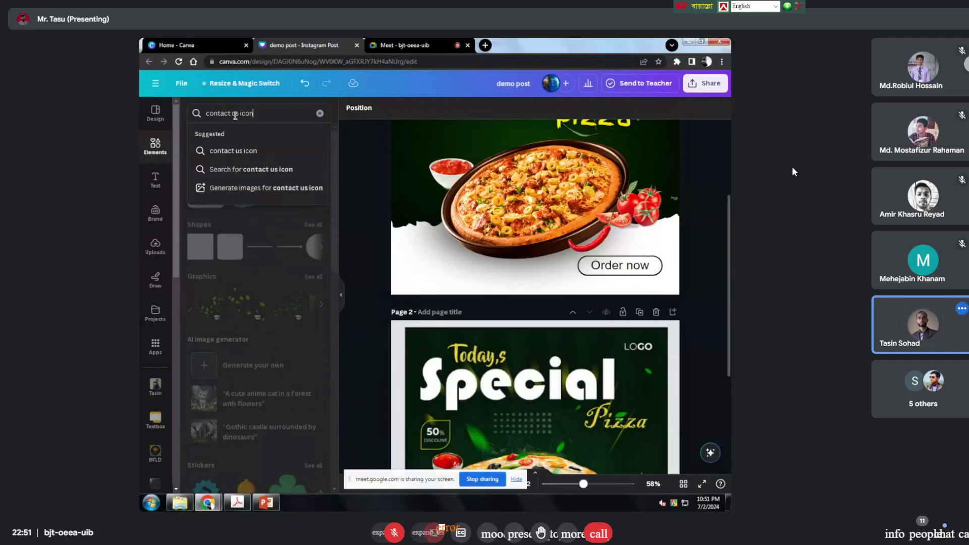
pyautogui.press('Return')
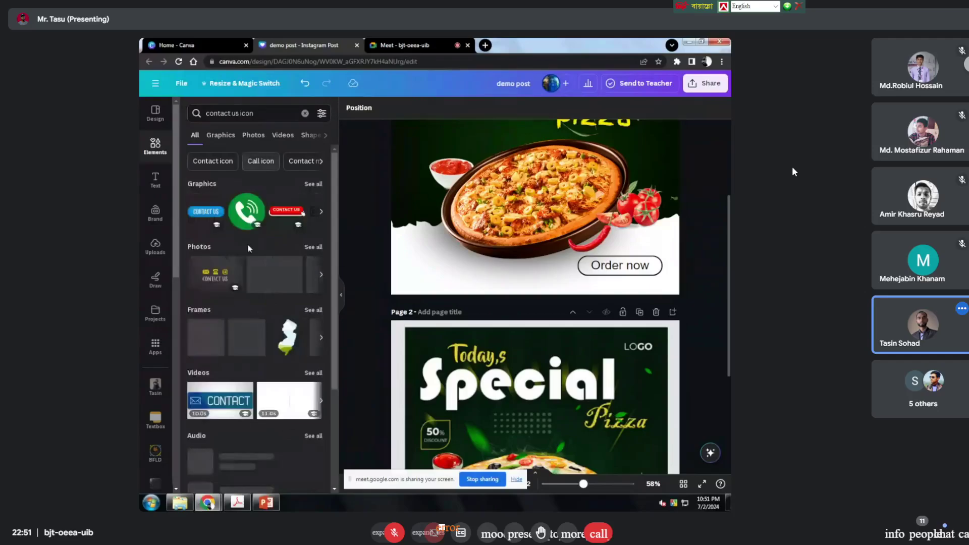
pyautogui.click(314, 184)
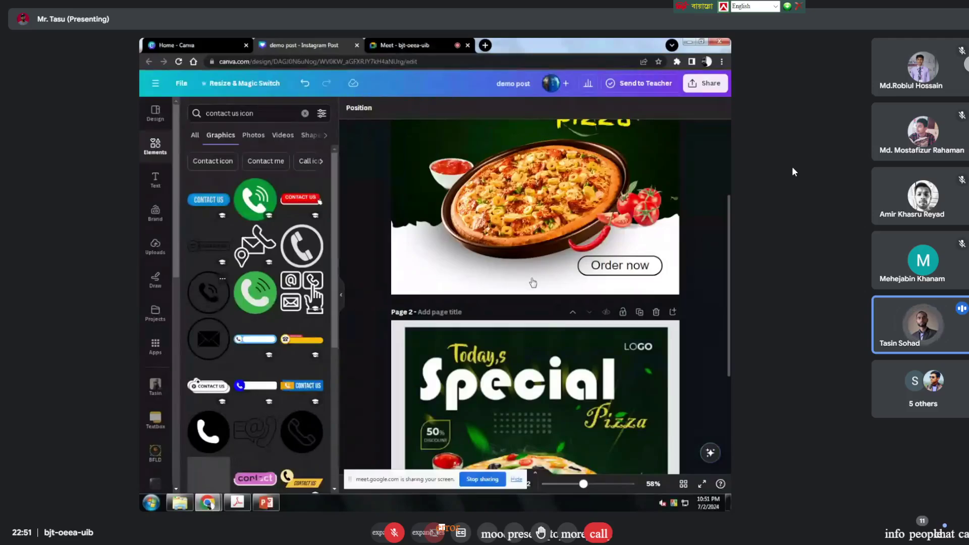
pyautogui.click(208, 304)
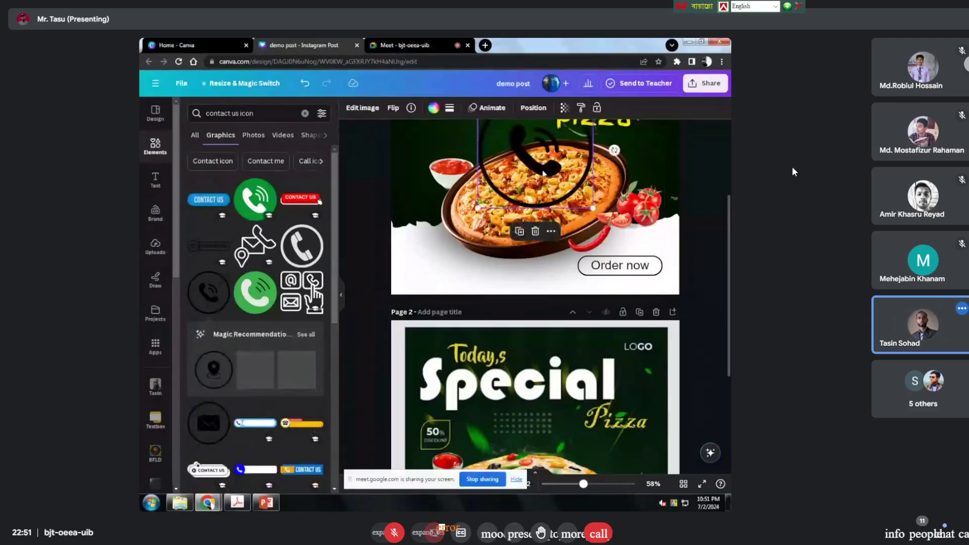
# Step: Shrink the phone icon and place it at the lower-left of the page, opposite Order now
pyautogui.moveTo(543, 174); pyautogui.dragTo(474, 237)
pyautogui.click(527, 167)
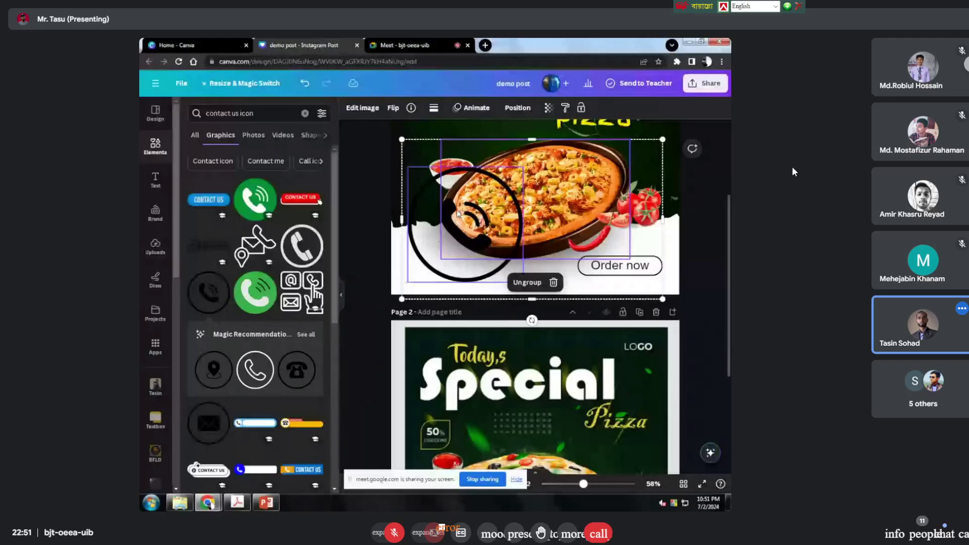
pyautogui.click(527, 168)
pyautogui.moveTo(524, 167); pyautogui.dragTo(431, 266)
pyautogui.click(364, 270)
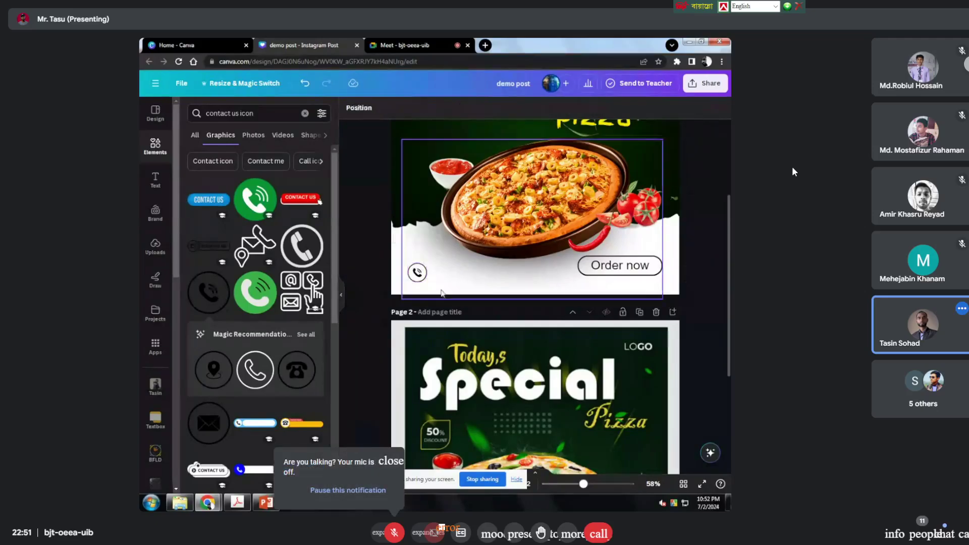
pyautogui.click(156, 190)
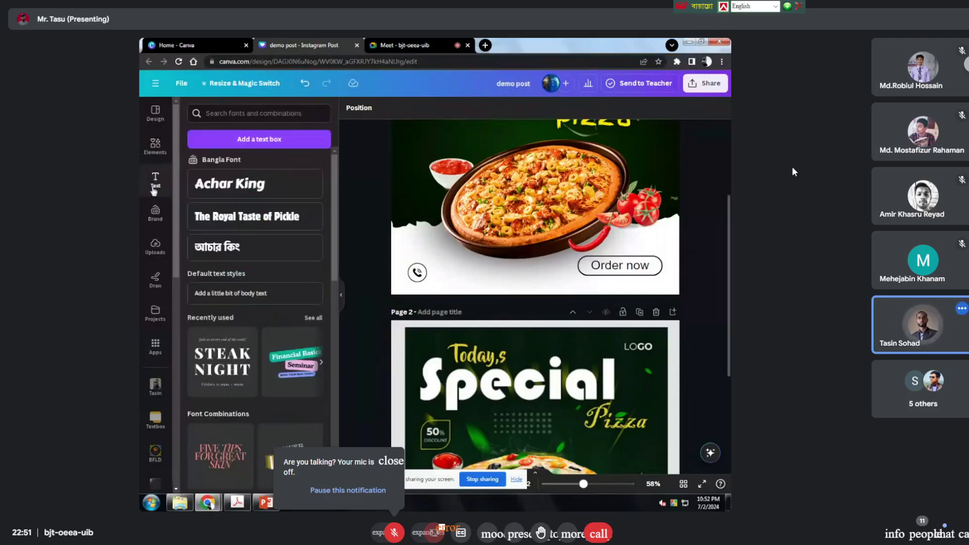
# Step: Add a body text box containing the contact phone number
pyautogui.click(248, 293)
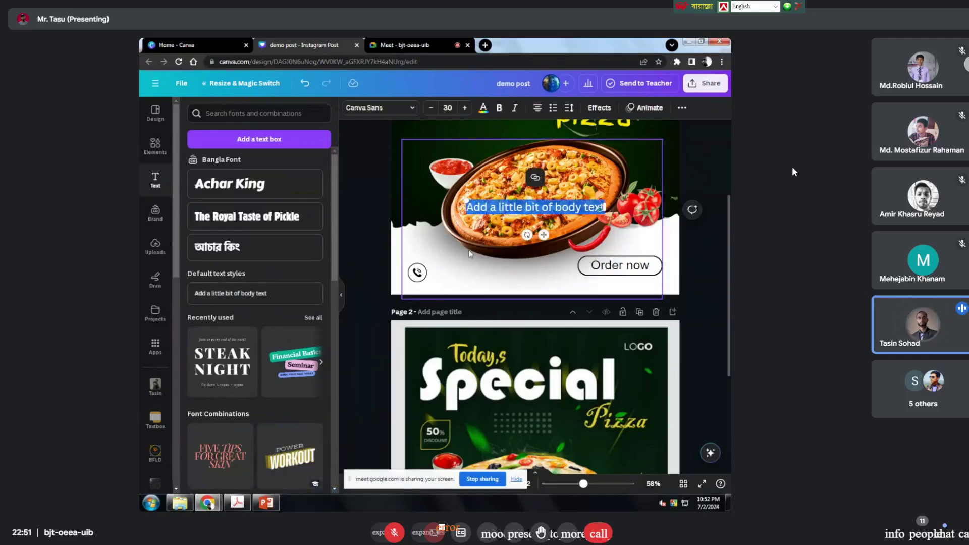
pyautogui.press('BackSpace')
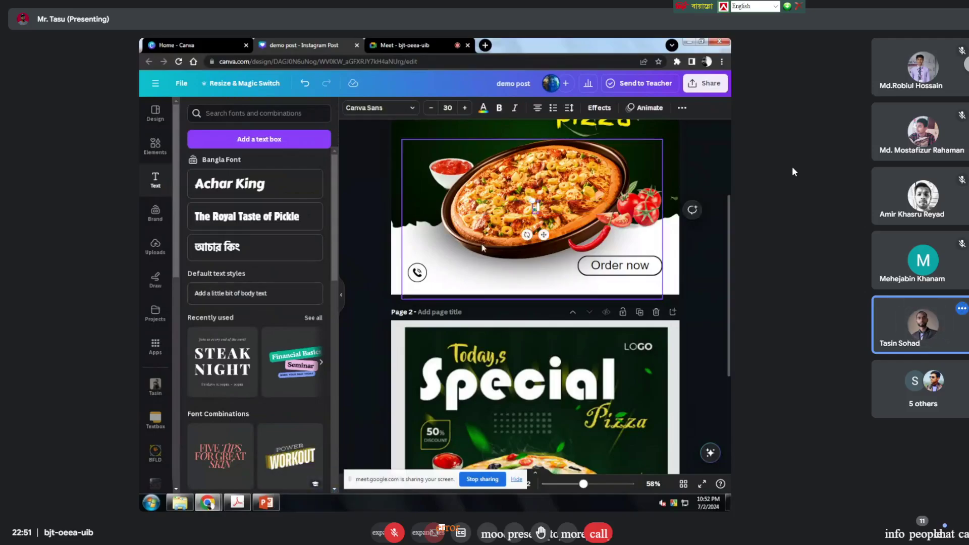
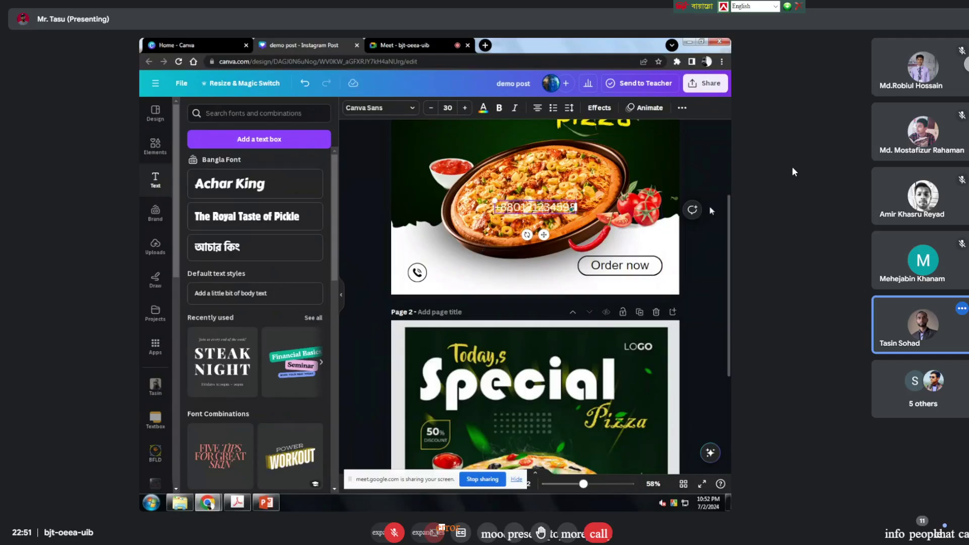
pyautogui.click(714, 184)
# Step: Bold the phone number, shrink it to size 27.2 and place it beside the phone icon
pyautogui.moveTo(518, 207); pyautogui.dragTo(451, 266)
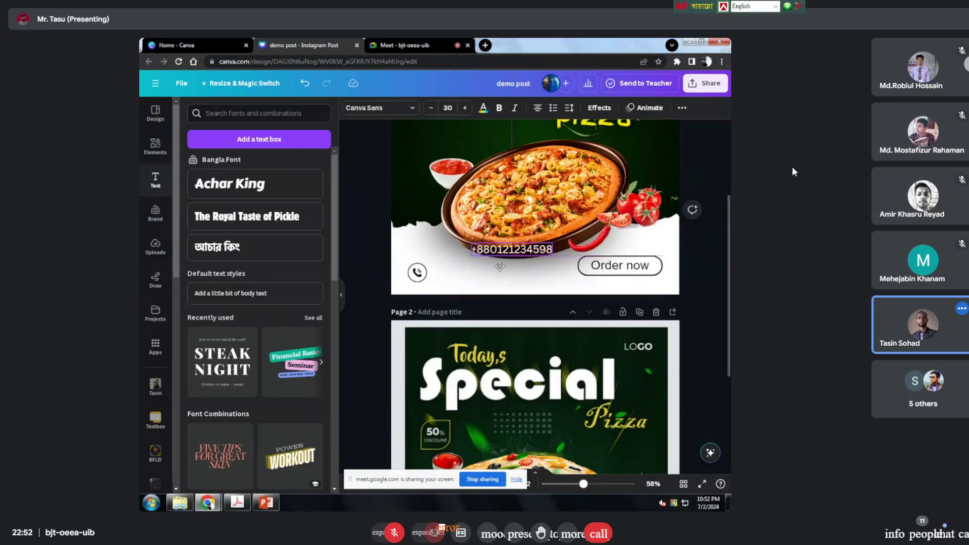
pyautogui.click(499, 108)
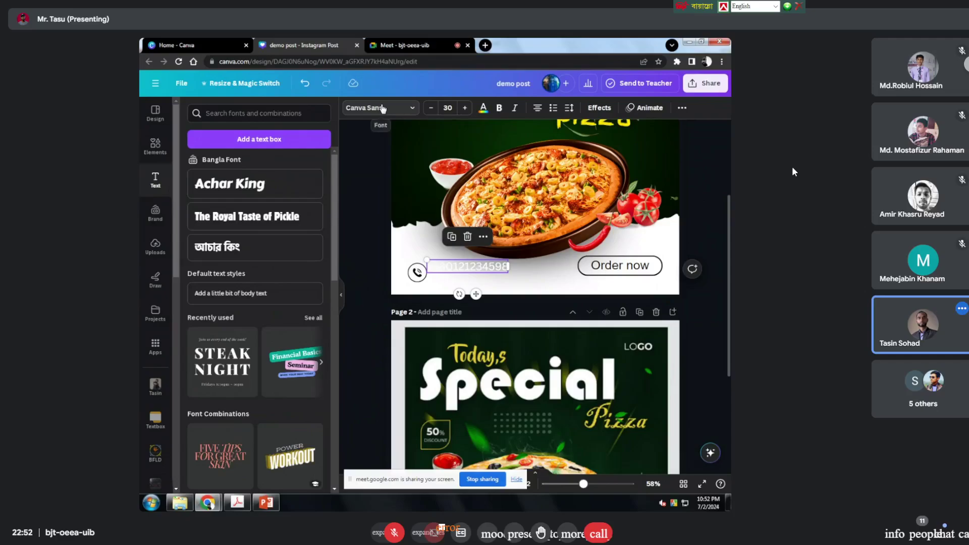
pyautogui.click(483, 108)
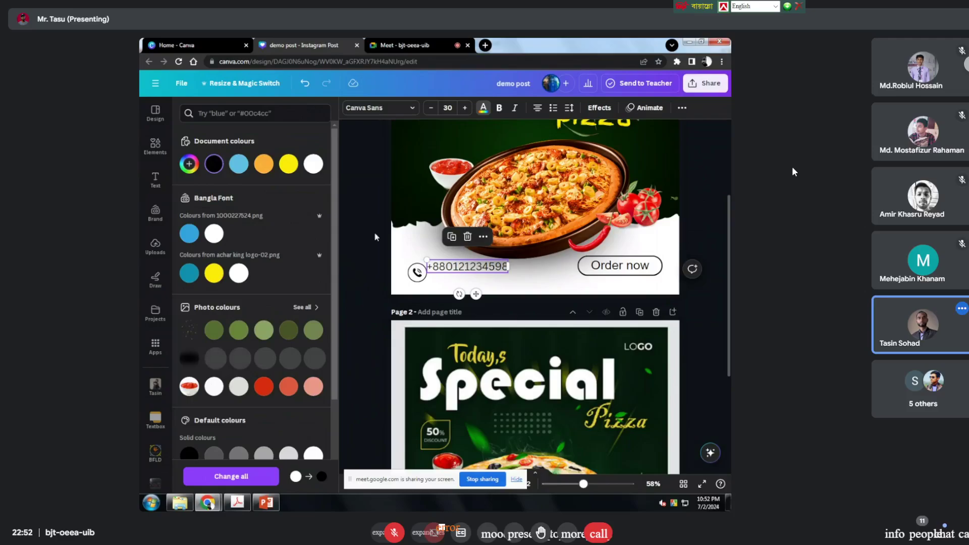
pyautogui.click(430, 262)
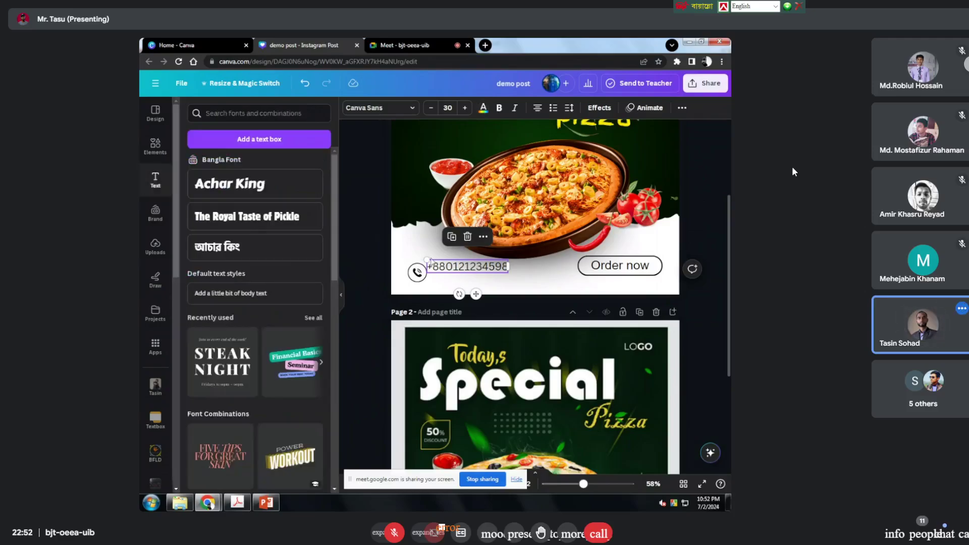
pyautogui.moveTo(430, 262); pyautogui.dragTo(433, 263)
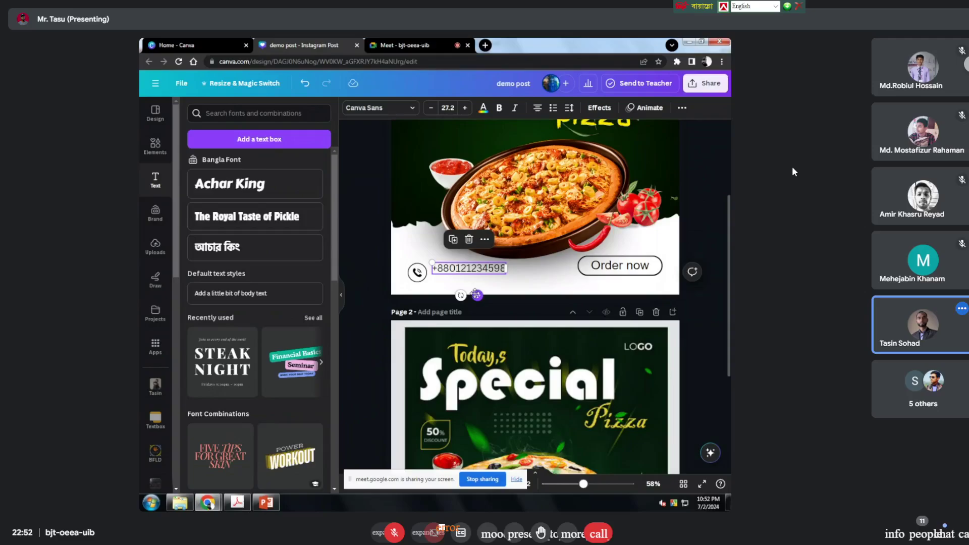
pyautogui.moveTo(475, 294); pyautogui.dragTo(470, 294)
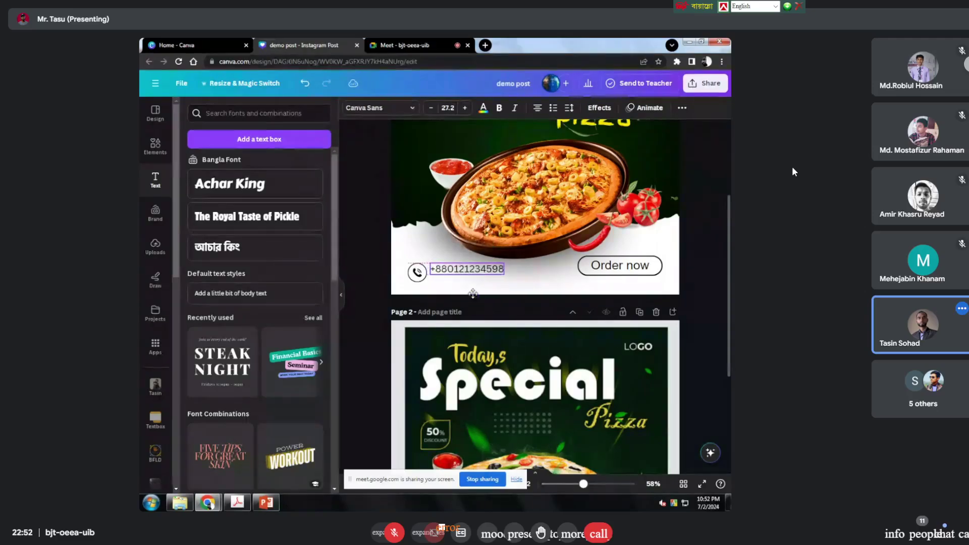
pyautogui.scroll(-3, 482, 286)
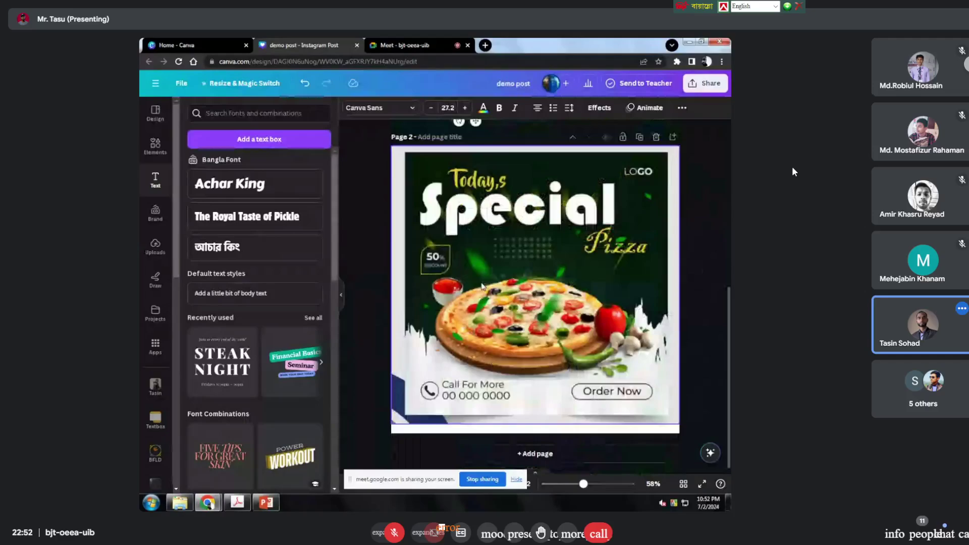
pyautogui.scroll(3, 482, 286)
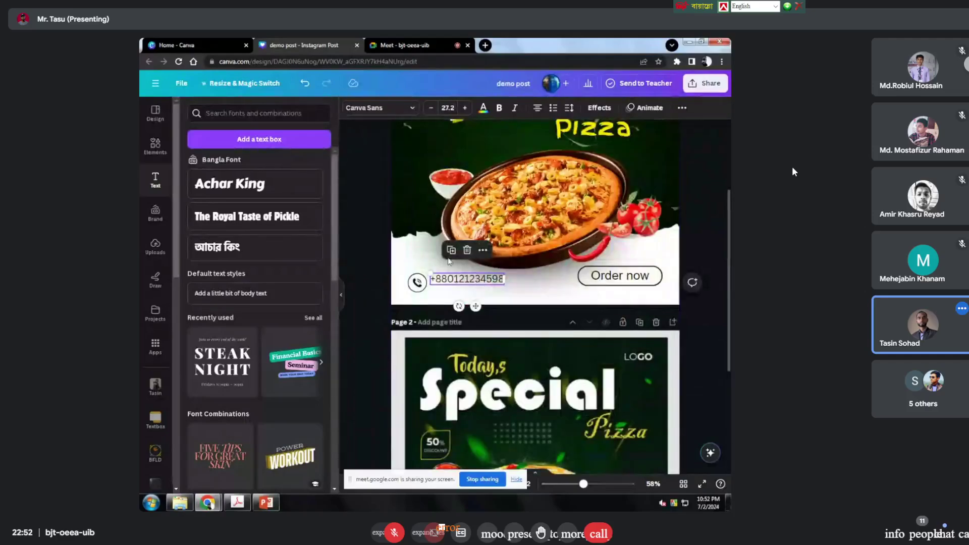
# Step: Reposition the phone number beside the icon and change the upper line to 'Call for more'
pyautogui.moveTo(478, 284)
pyautogui.mouseDown()
pyautogui.moveTo(464, 264)
pyautogui.moveTo(462, 286)
pyautogui.mouseUp()
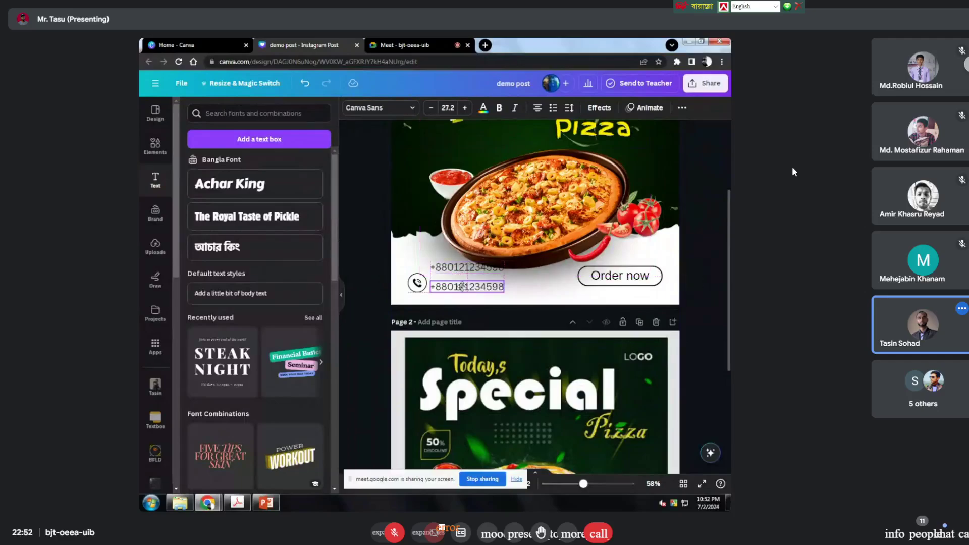
pyautogui.click(462, 271)
pyautogui.click(459, 274)
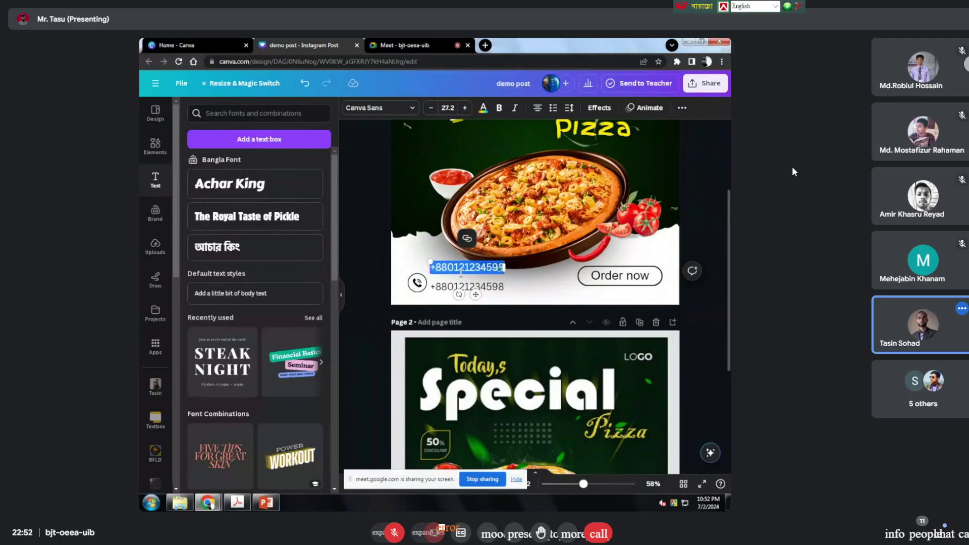
pyautogui.press('BackSpace')
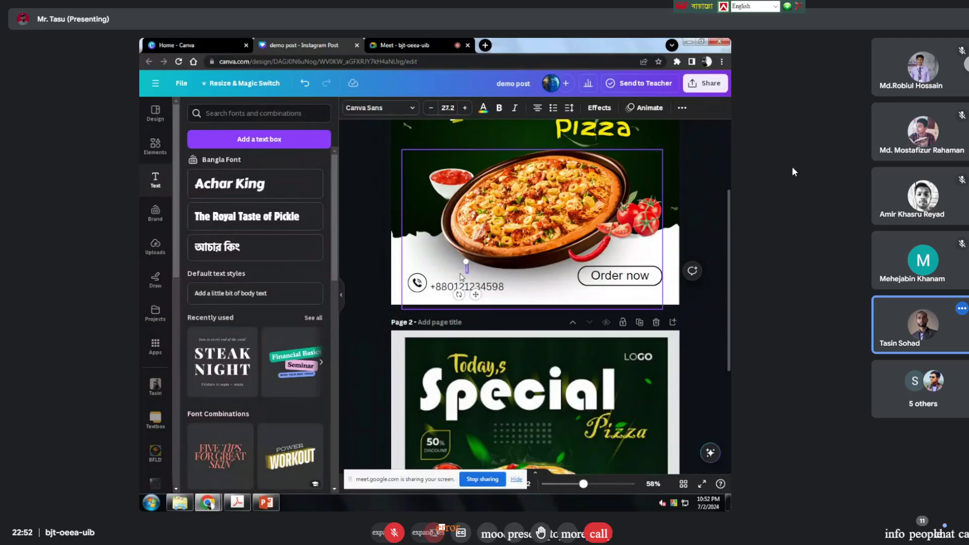
pyautogui.write('Call')
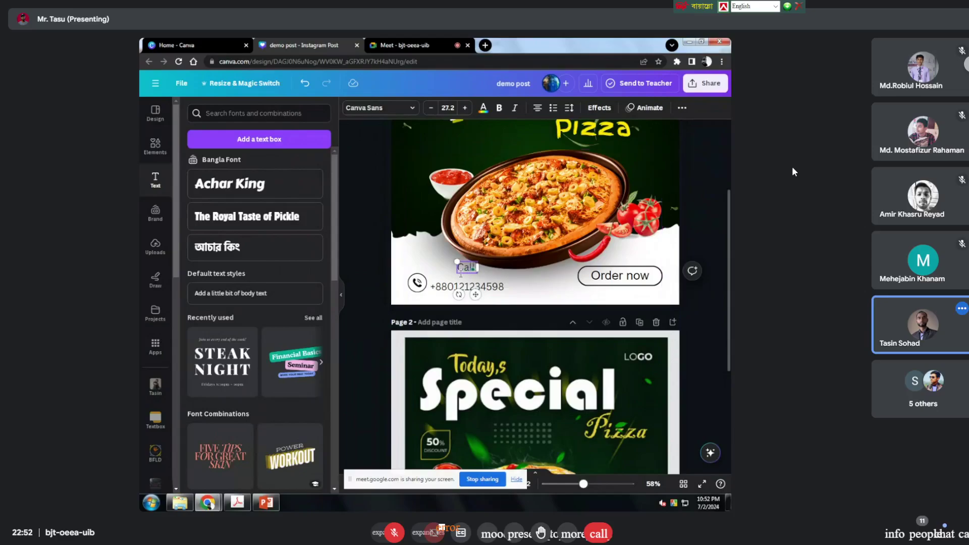
pyautogui.write(' for mor')
pyautogui.click(365, 268)
pyautogui.scroll(-4, 526, 307)
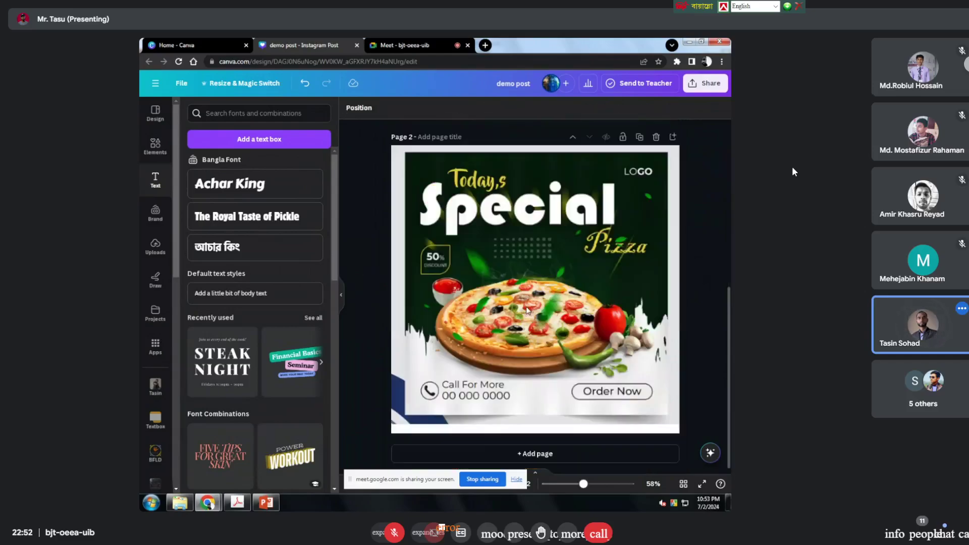
pyautogui.scroll(3, 525, 307)
# Step: Nudge the Call for more line slightly left to align with the phone number
pyautogui.click(457, 274)
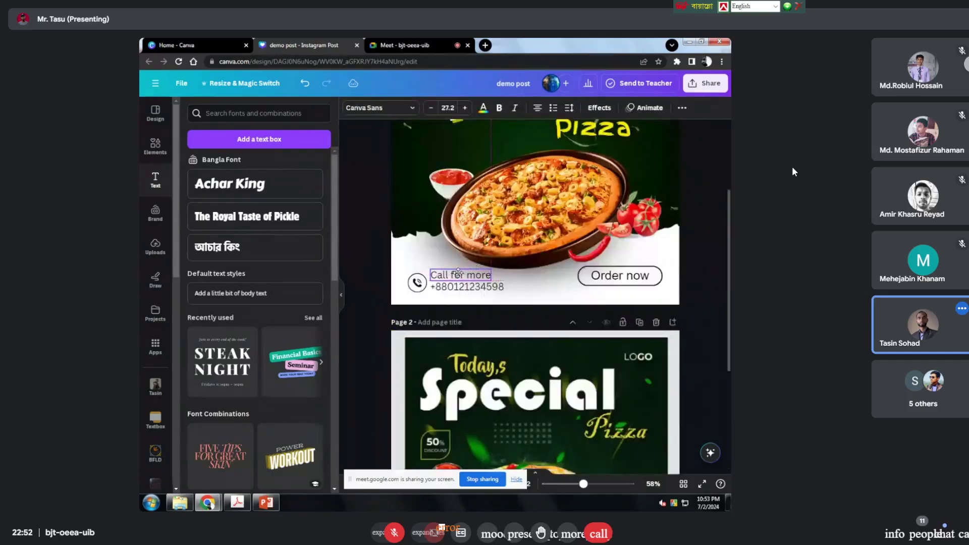
pyautogui.click(470, 287)
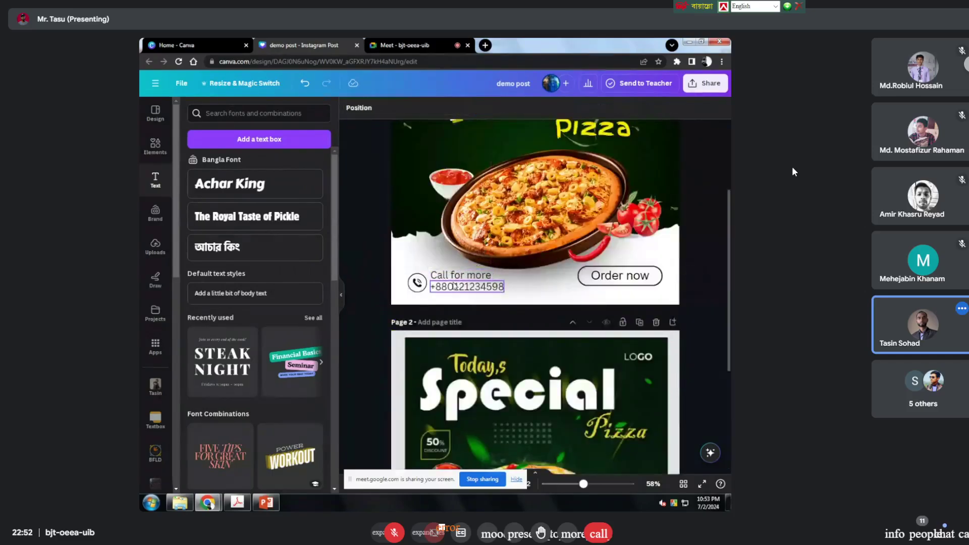
pyautogui.scroll(-4, 470, 287)
pyautogui.scroll(3, 470, 273)
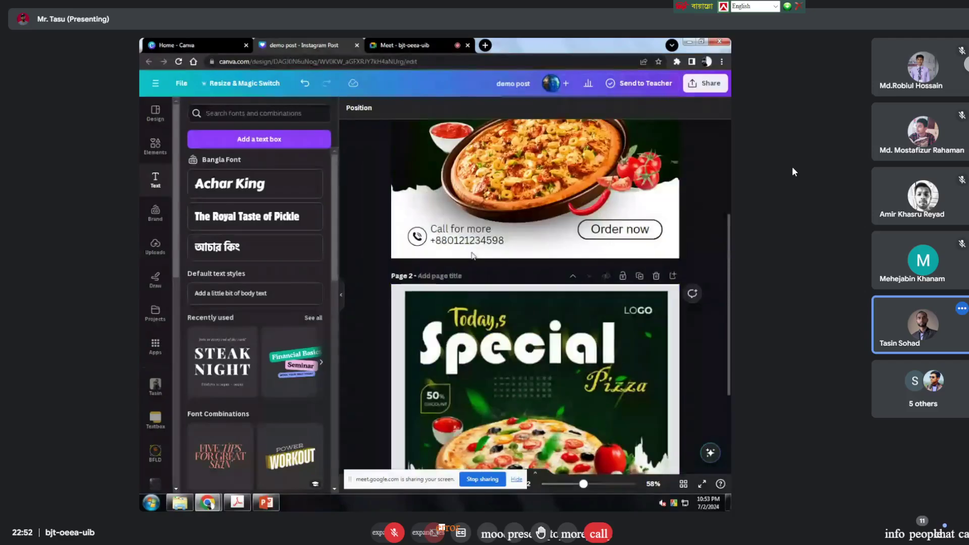
pyautogui.click(467, 233)
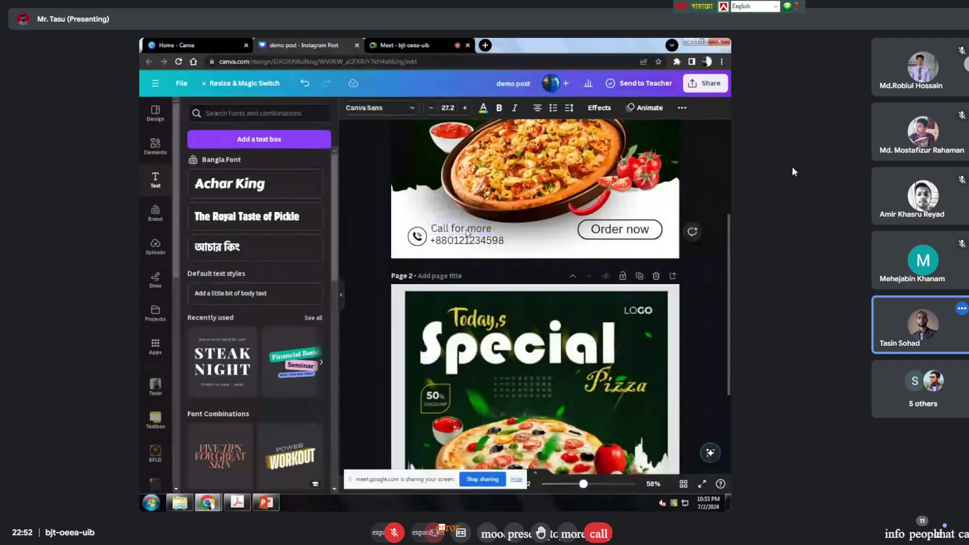
pyautogui.moveTo(467, 233); pyautogui.dragTo(467, 233)
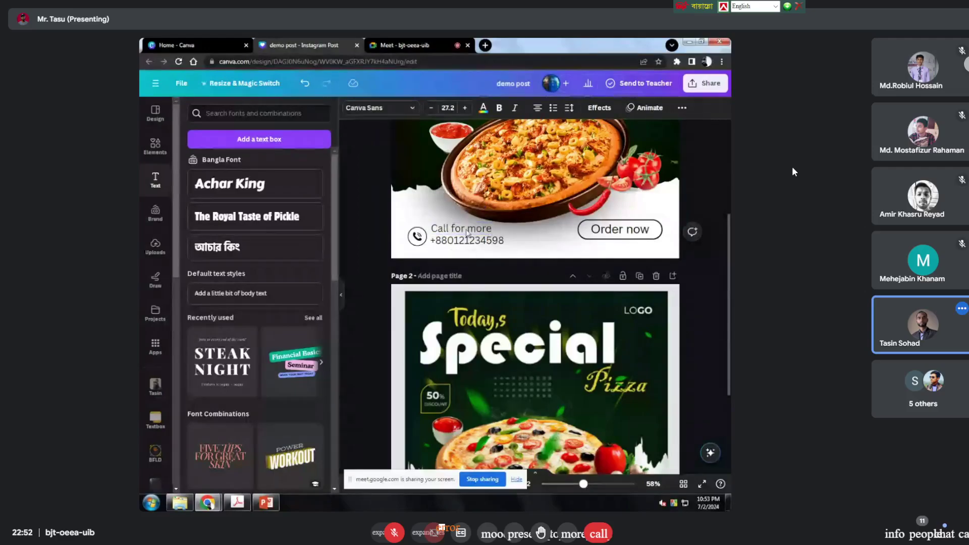
pyautogui.scroll(-3, 468, 233)
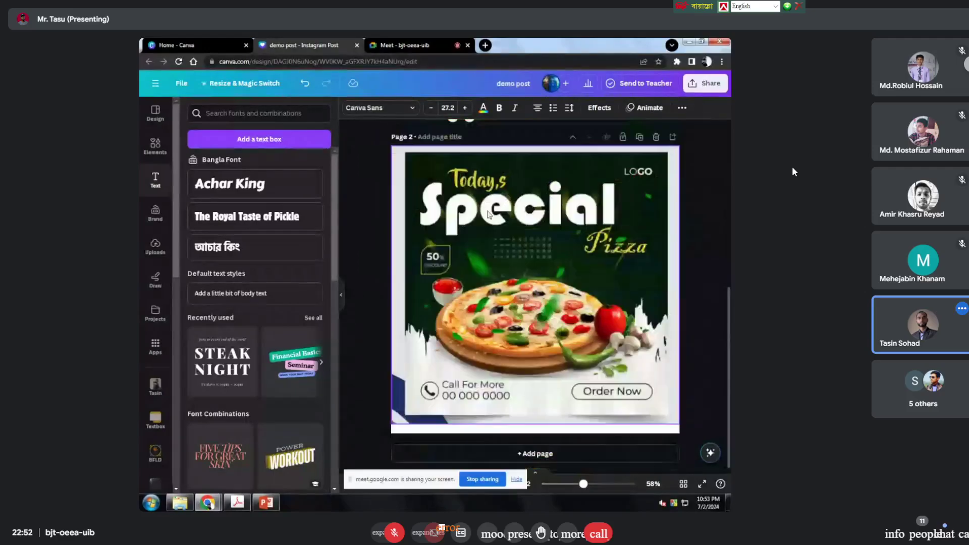
pyautogui.scroll(4, 486, 210)
pyautogui.click(451, 291)
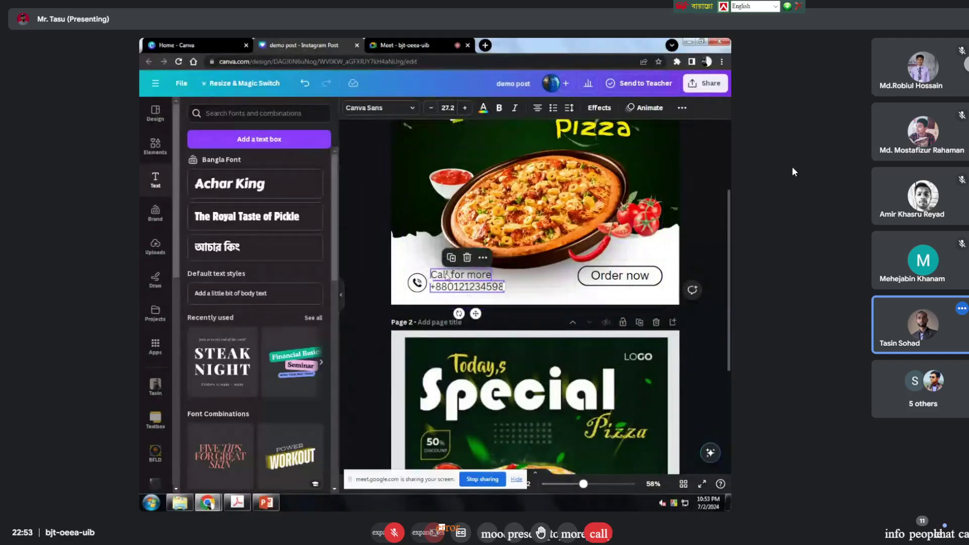
# Step: Reduce the Call for more text to font size 25.2
pyautogui.click(447, 275)
pyautogui.click(432, 108)
pyautogui.click(432, 108)
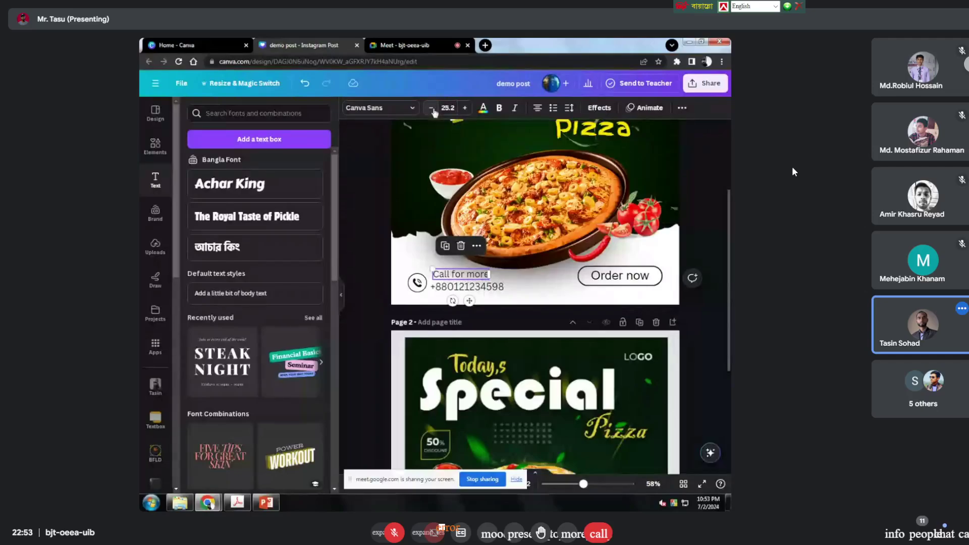
pyautogui.click(472, 289)
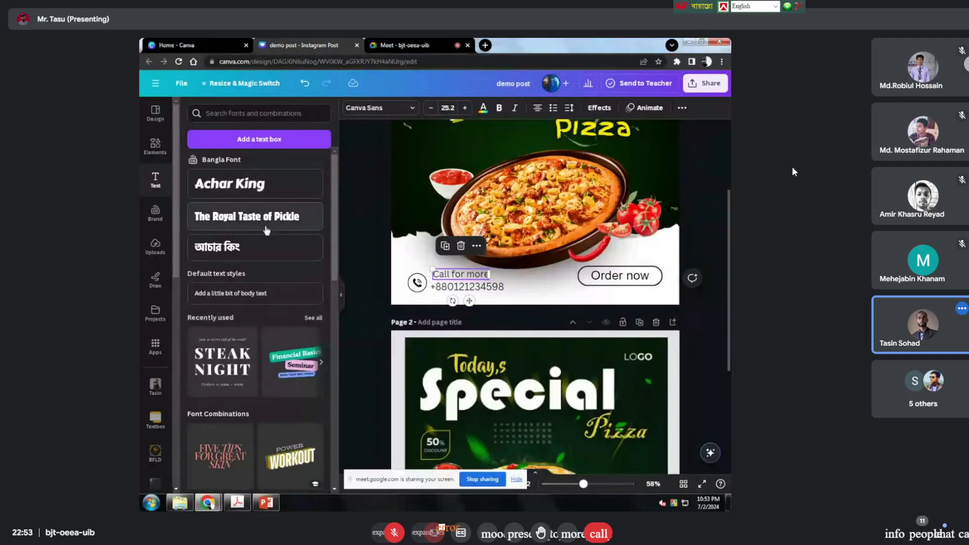
pyautogui.click(477, 274)
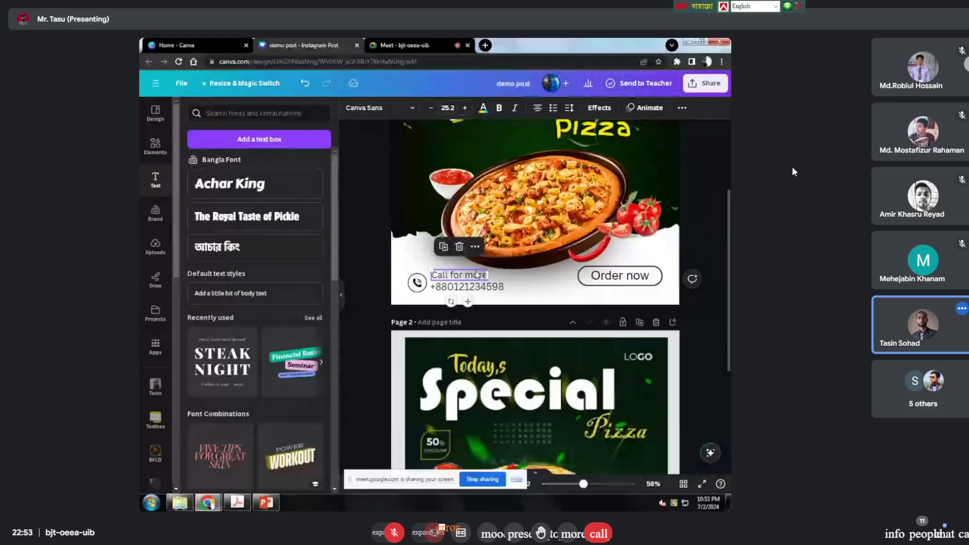
pyautogui.click(417, 282)
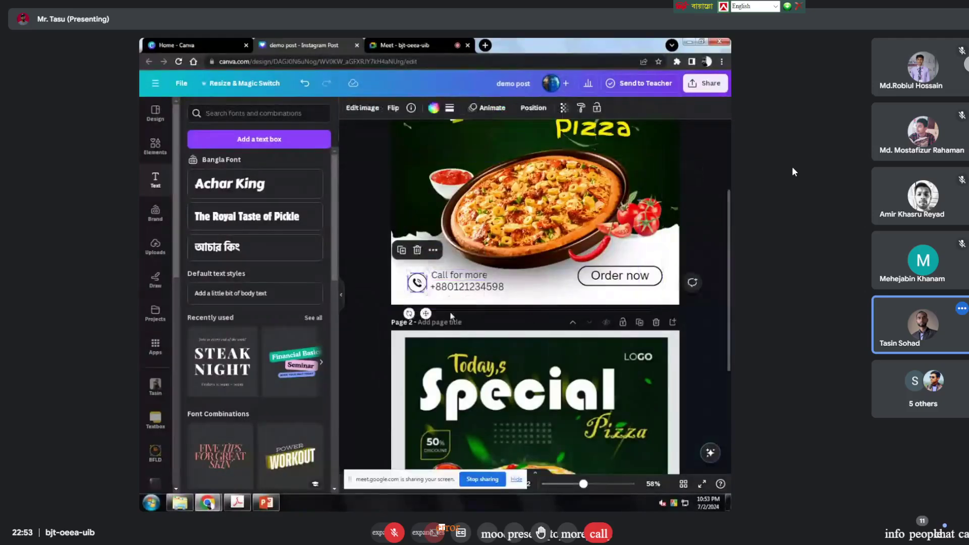
pyautogui.click(526, 302)
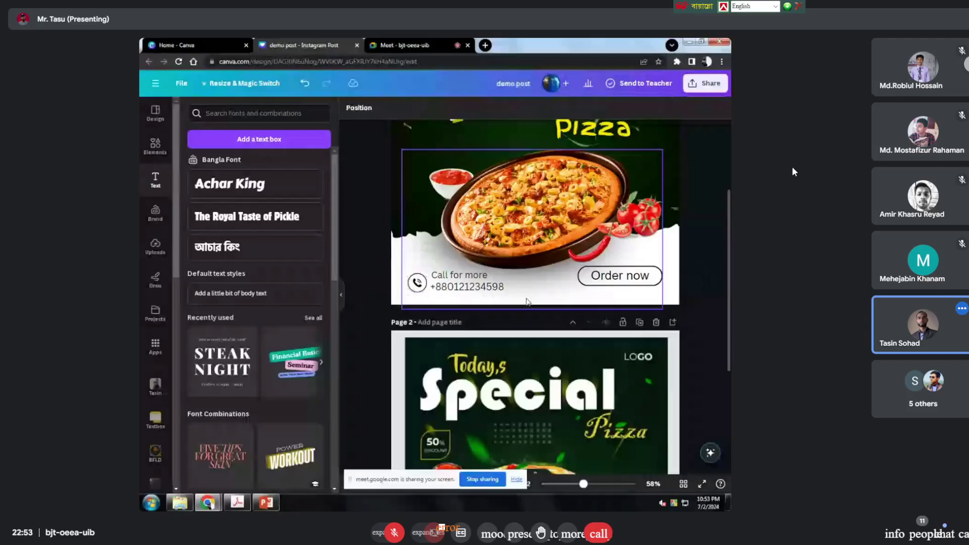
pyautogui.scroll(-3, 549, 310)
pyautogui.scroll(3, 560, 299)
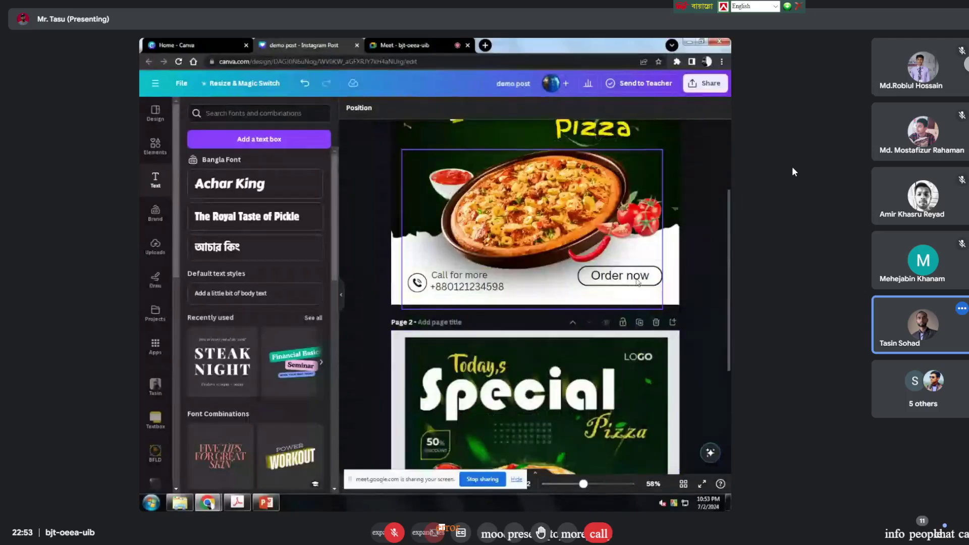
# Step: Drag the Order now button onto the guide, level with the contact block
pyautogui.click(637, 282)
pyautogui.scroll(-3, 637, 281)
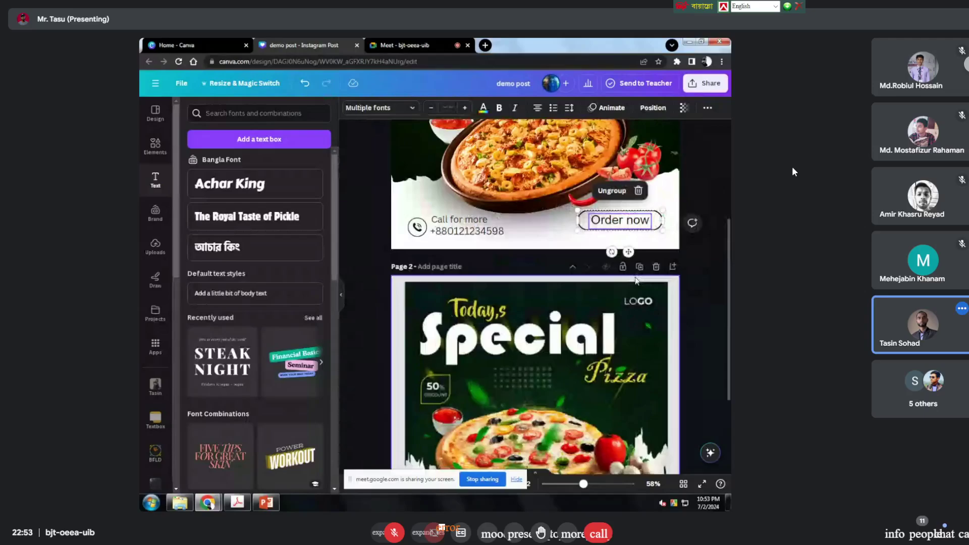
pyautogui.scroll(2, 620, 270)
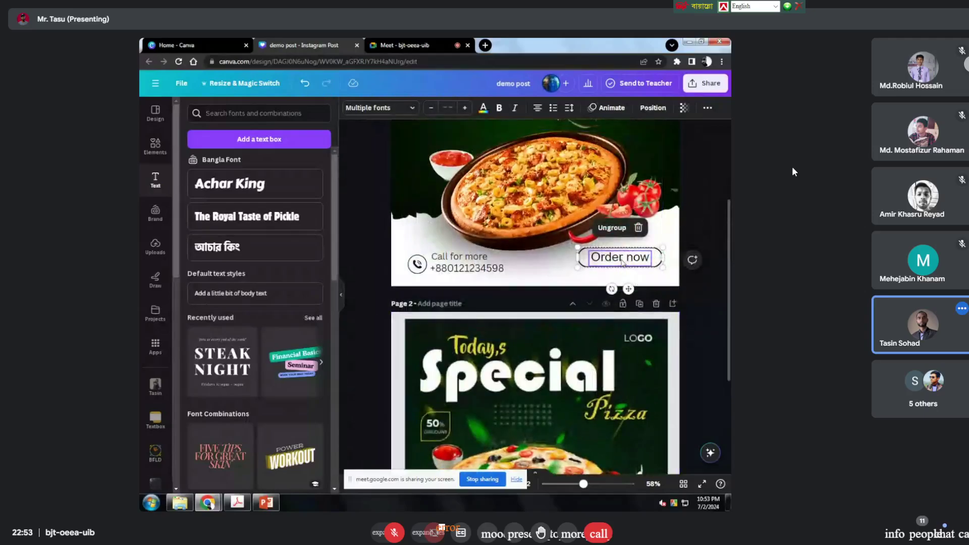
pyautogui.moveTo(620, 268); pyautogui.dragTo(621, 263)
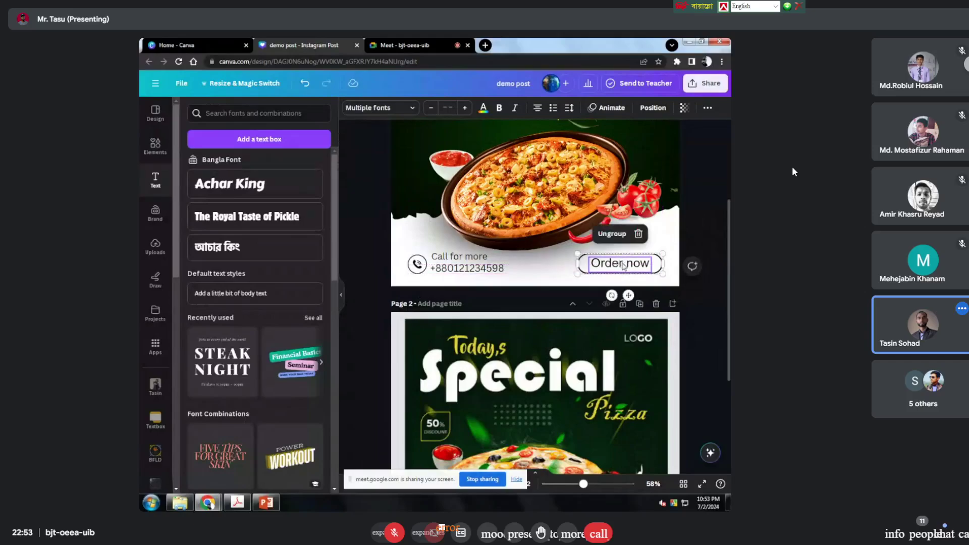
pyautogui.scroll(2, 622, 264)
pyautogui.scroll(-5, 623, 265)
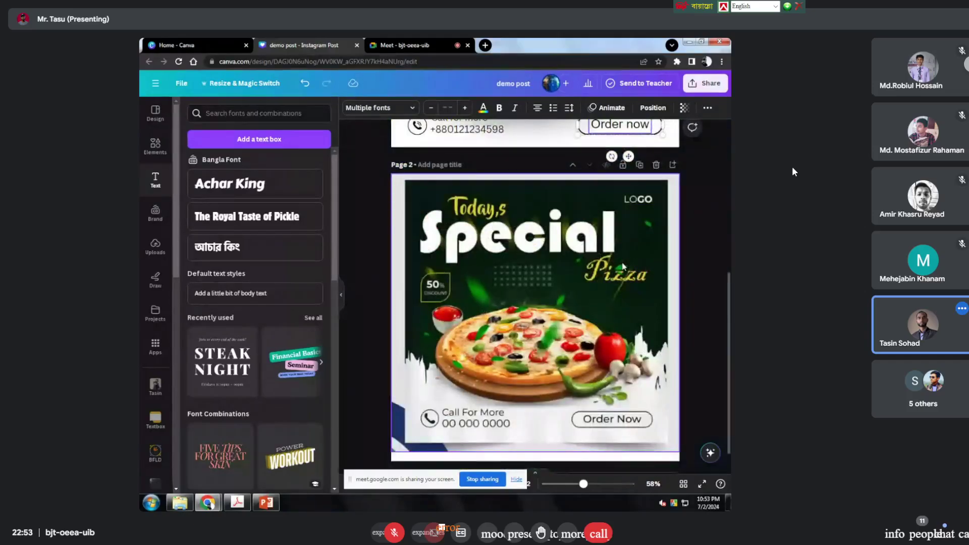
pyautogui.scroll(-1, 623, 266)
pyautogui.scroll(4, 453, 238)
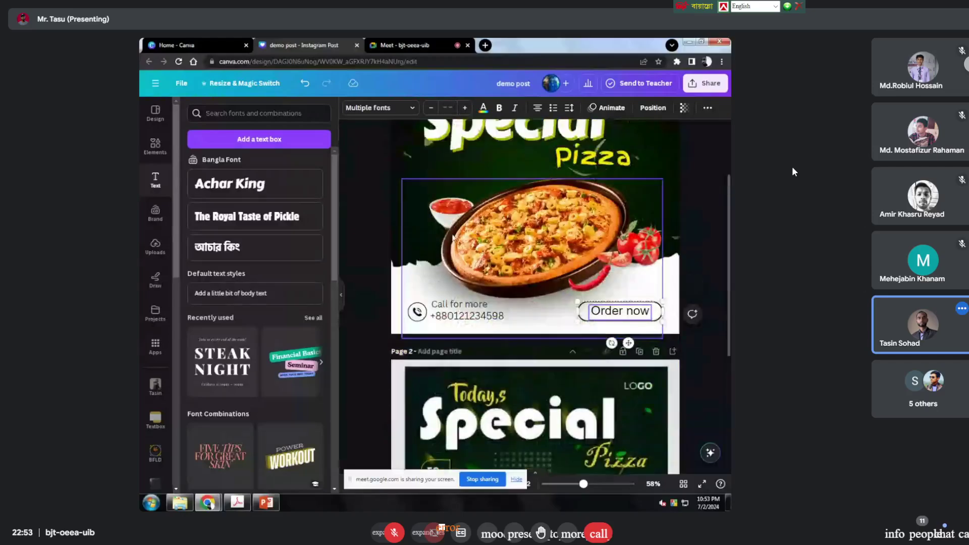
pyautogui.scroll(3, 453, 238)
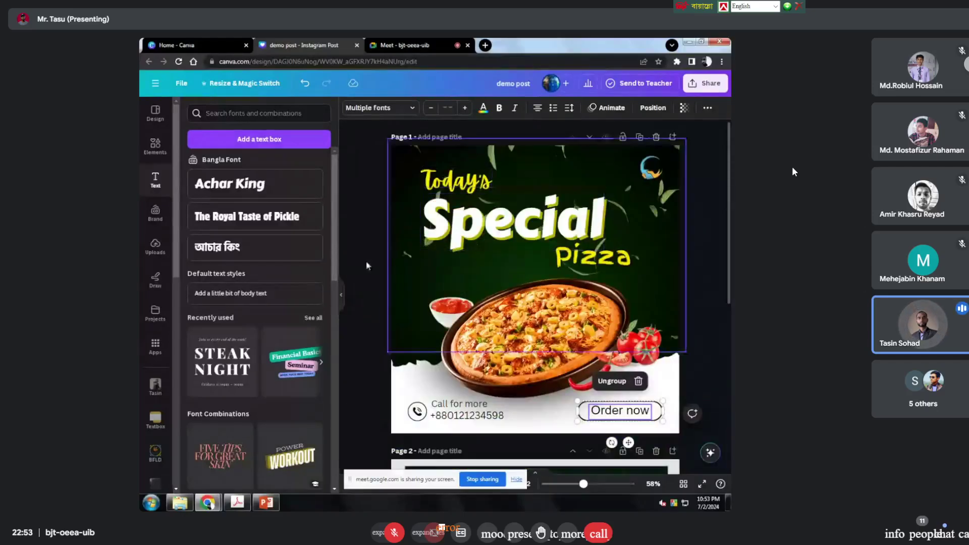
# Step: Clear the old contact search and search Elements for 'stroke shapes'
pyautogui.click(161, 153)
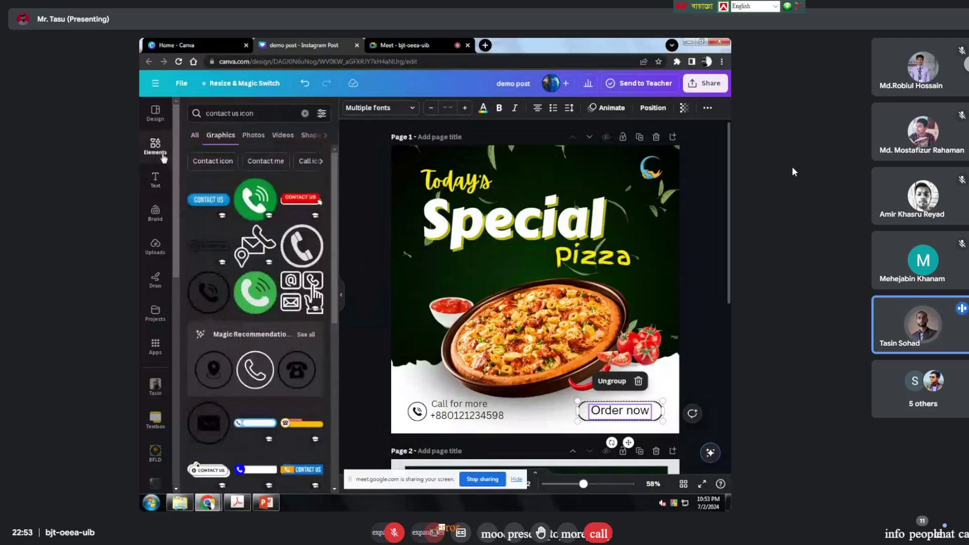
pyautogui.click(305, 113)
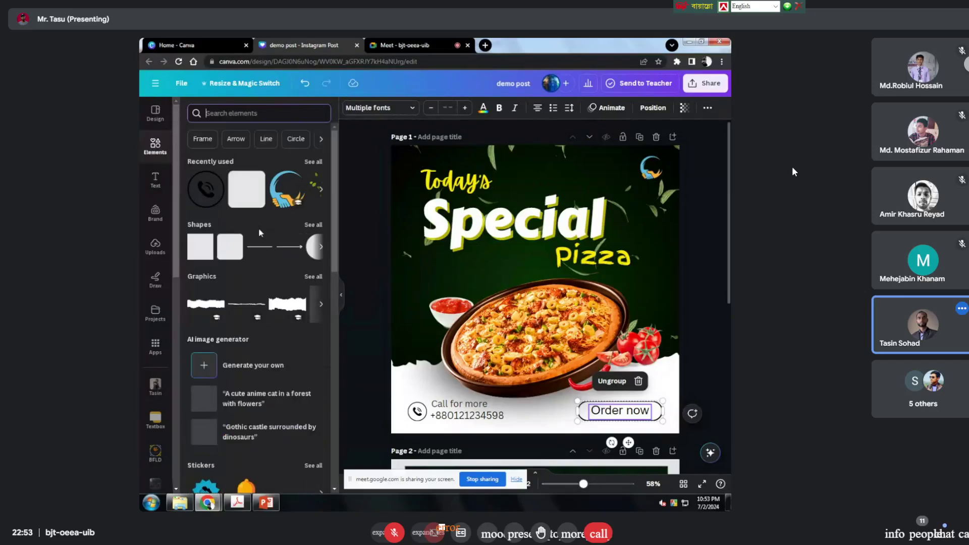
pyautogui.scroll(-1, 258, 228)
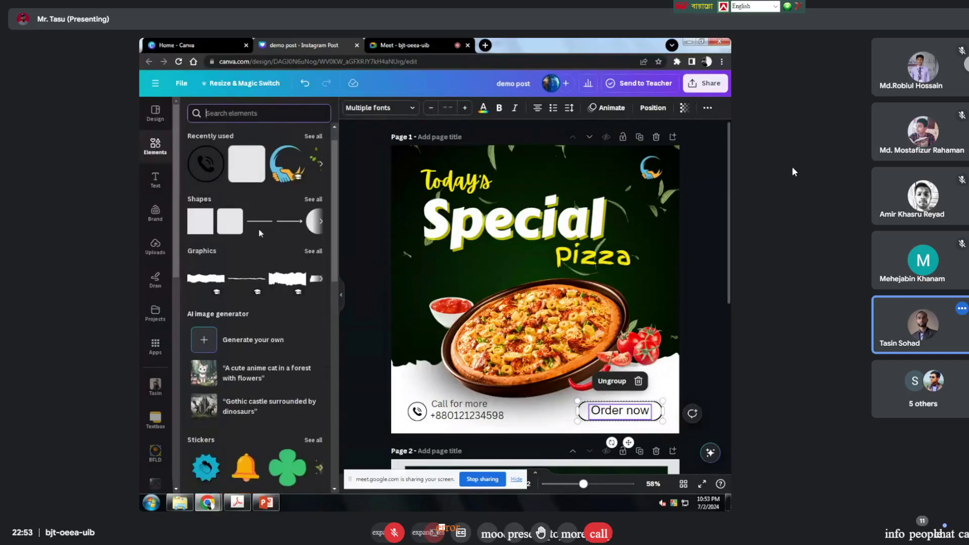
pyautogui.scroll(1, 259, 228)
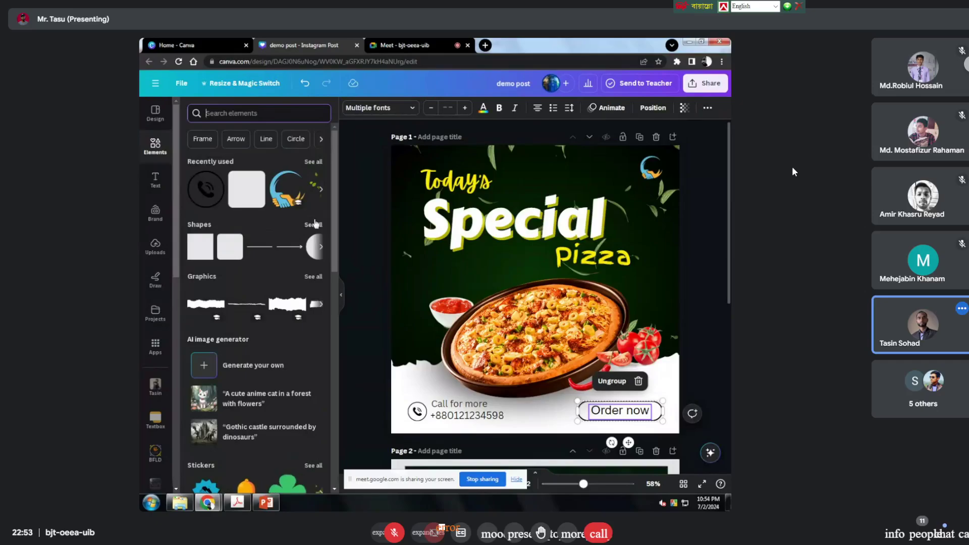
pyautogui.click(226, 113)
pyautogui.write('stroke sha')
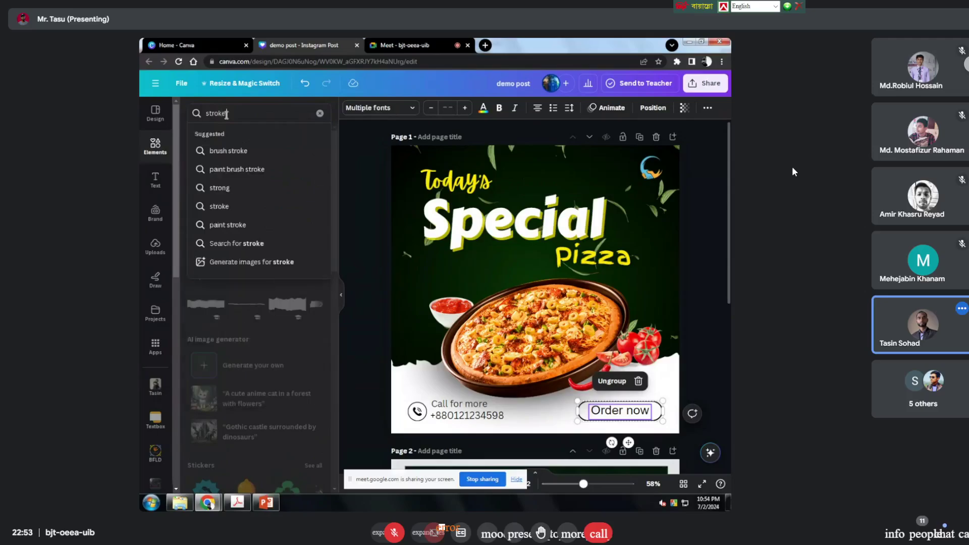
pyautogui.press('BackSpace')
pyautogui.press('BackSpace')
pyautogui.press('BackSpace')
pyautogui.press('BackSpace')
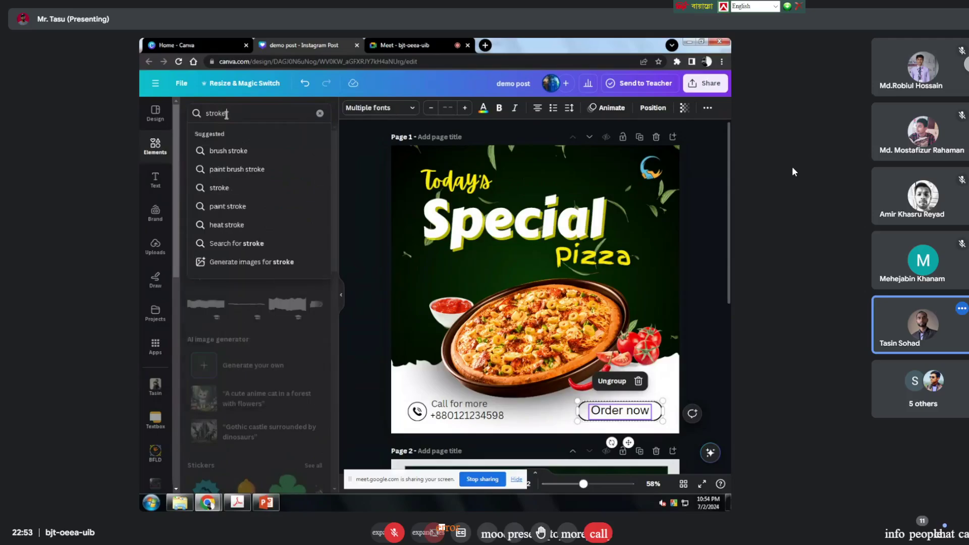
pyautogui.write('shapes')
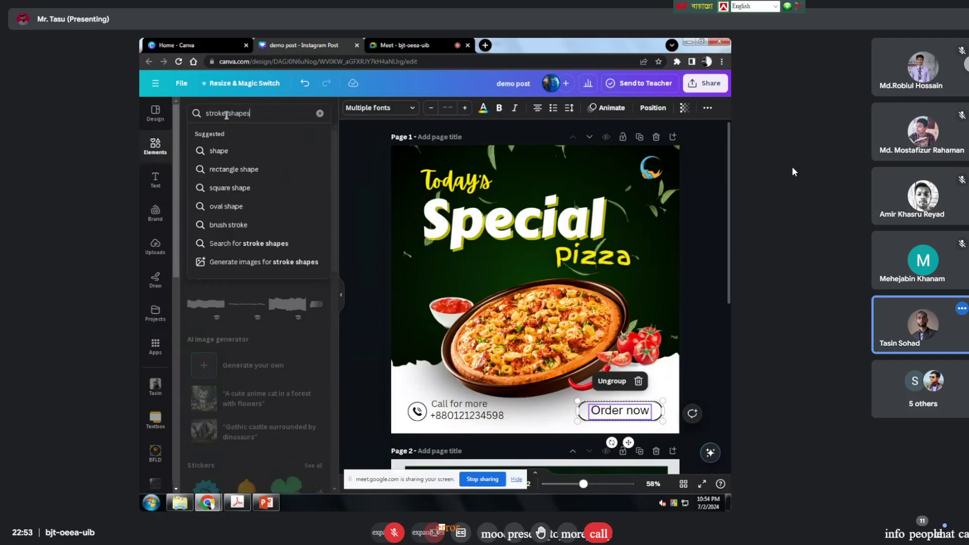
pyautogui.press('Return')
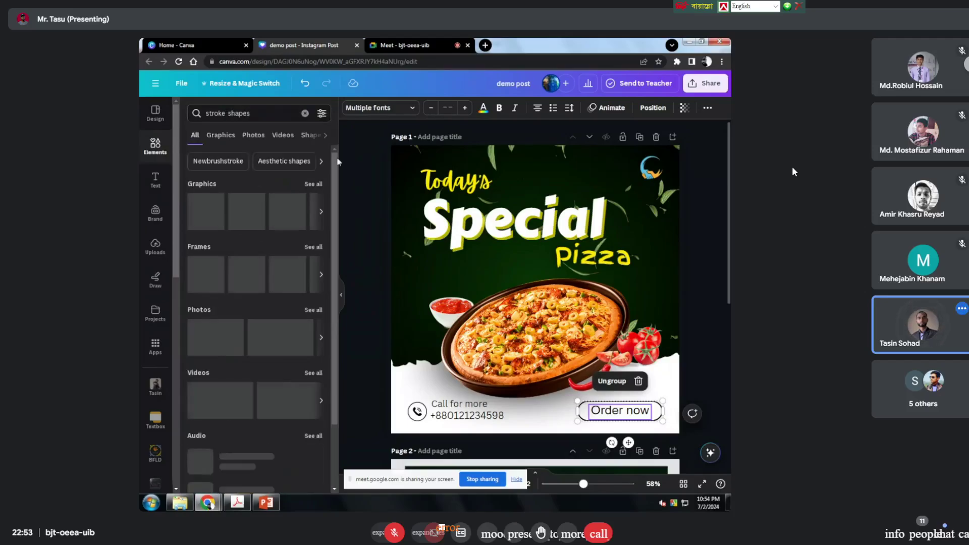
# Step: Show all stroke-shape graphics and try dragging the gold brush stroke onto page 1
pyautogui.click(312, 184)
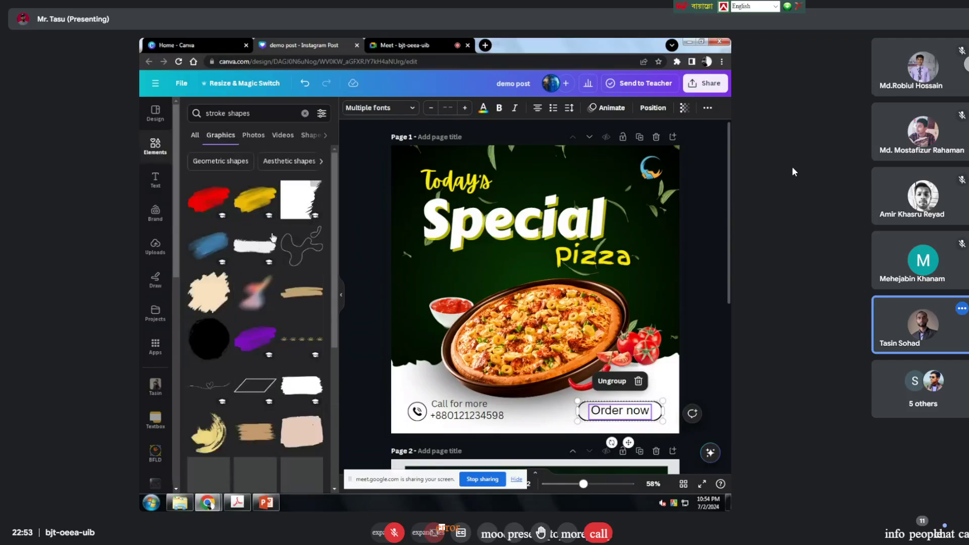
pyautogui.scroll(-1, 271, 237)
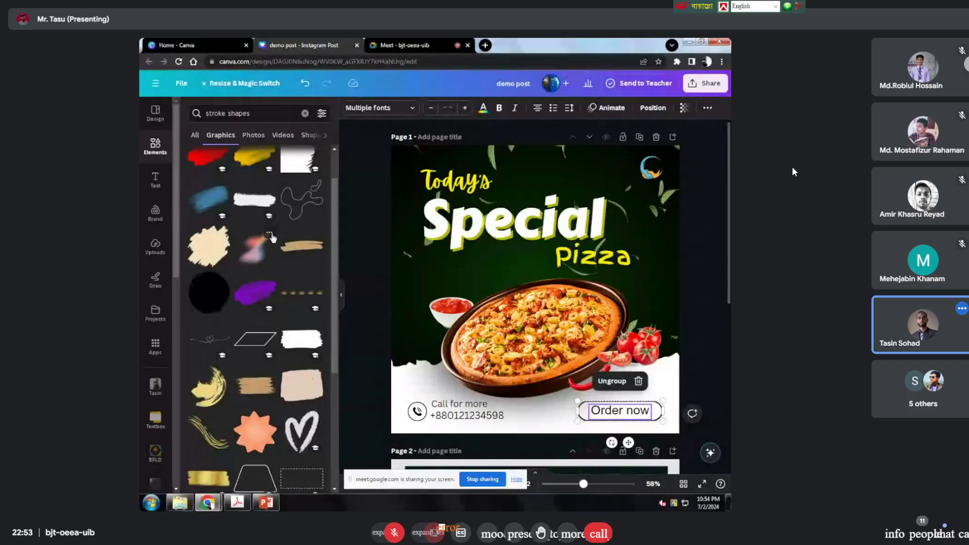
pyautogui.scroll(1, 272, 237)
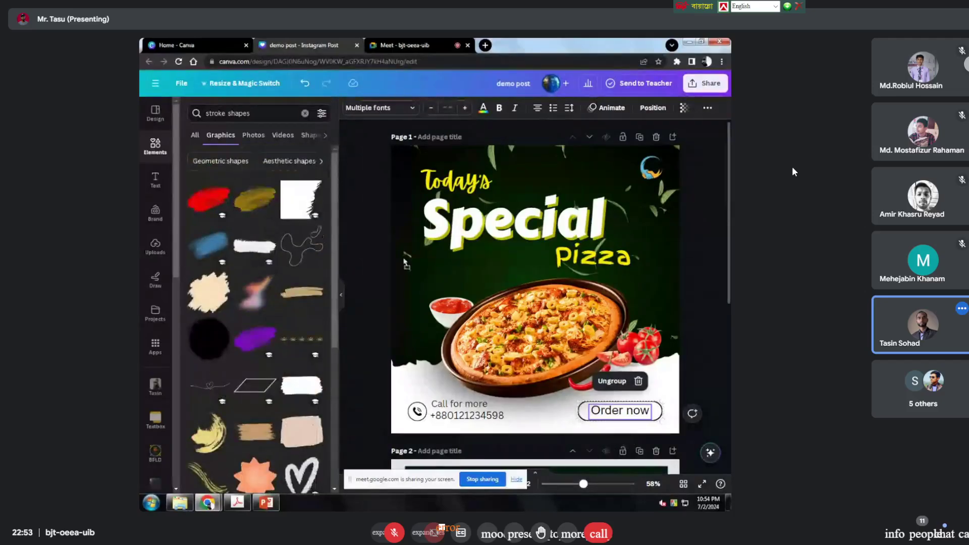
pyautogui.moveTo(406, 262); pyautogui.dragTo(419, 249)
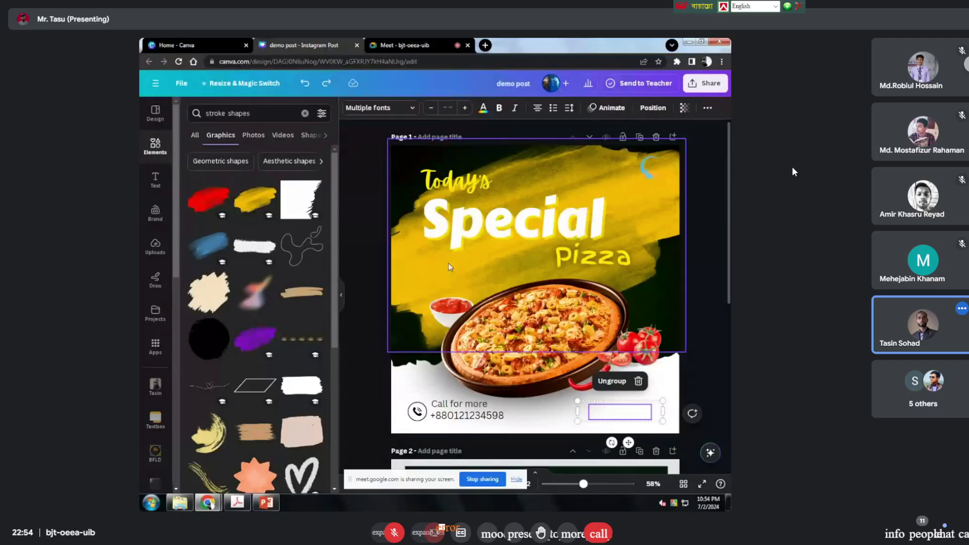
pyautogui.click(695, 279)
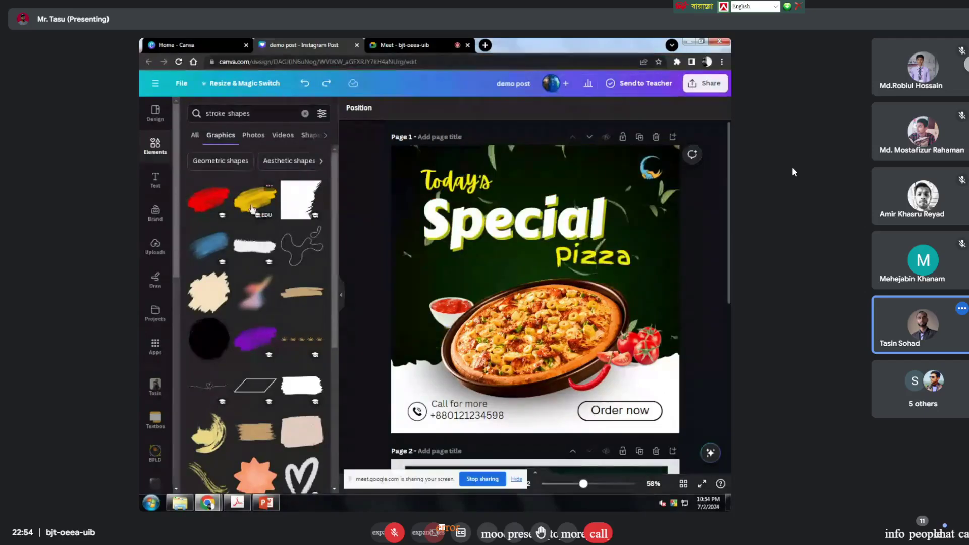
# Step: Shrink the yellow brush stroke into a small patch just below 'Special', above the sauce bowl
pyautogui.moveTo(252, 208)
pyautogui.mouseDown()
pyautogui.moveTo(365, 222)
pyautogui.moveTo(439, 202)
pyautogui.mouseUp()
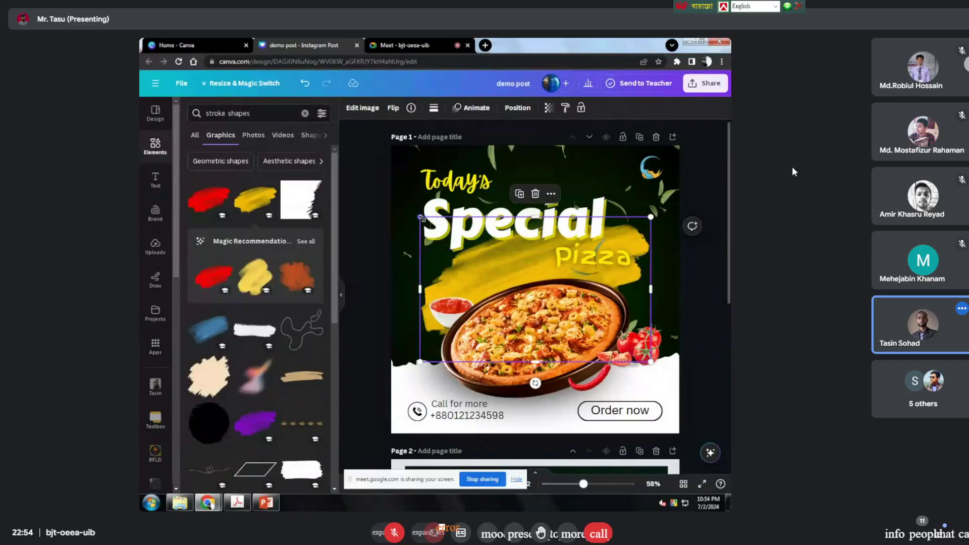
pyautogui.moveTo(420, 217); pyautogui.dragTo(274, 187)
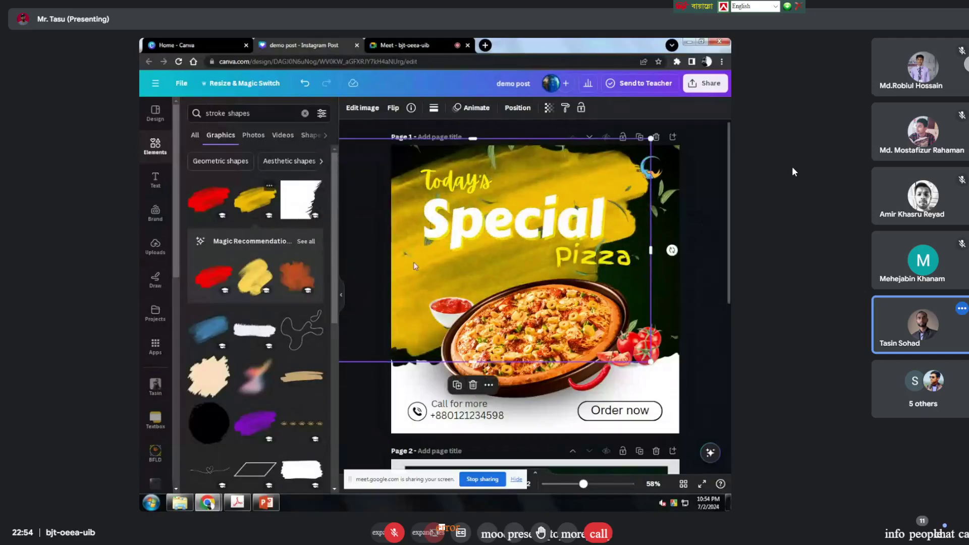
pyautogui.moveTo(413, 262)
pyautogui.mouseDown()
pyautogui.moveTo(369, 168)
pyautogui.moveTo(727, 419)
pyautogui.moveTo(717, 394)
pyautogui.moveTo(646, 354)
pyautogui.moveTo(584, 341)
pyautogui.moveTo(454, 242)
pyautogui.moveTo(605, 252)
pyautogui.moveTo(429, 227)
pyautogui.moveTo(429, 255)
pyautogui.moveTo(399, 260)
pyautogui.mouseUp()
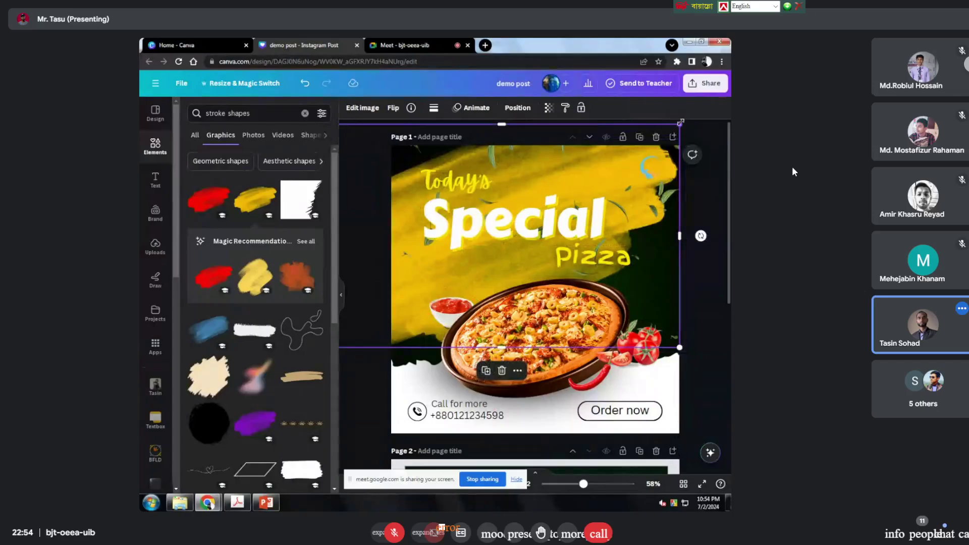
pyautogui.moveTo(679, 124); pyautogui.dragTo(539, 212)
pyautogui.moveTo(522, 251); pyautogui.dragTo(505, 282)
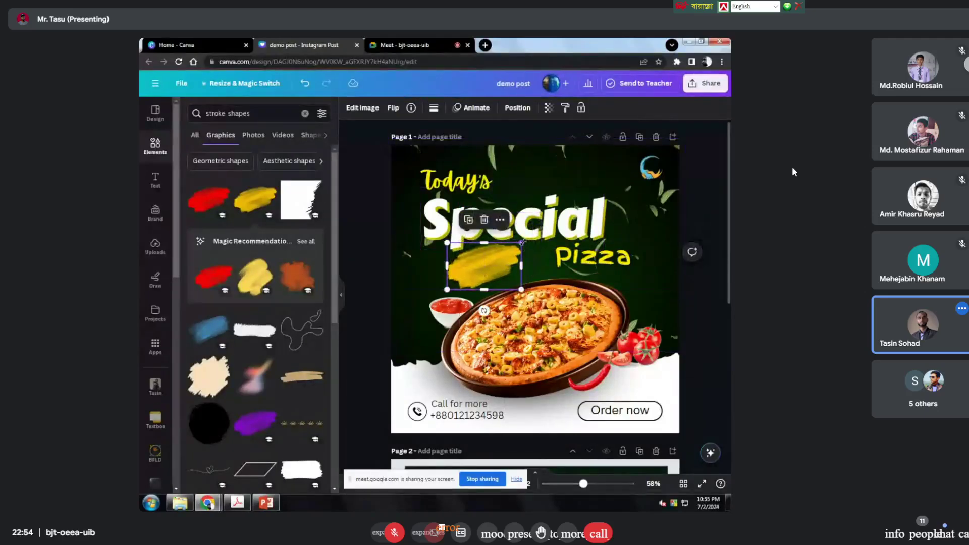
pyautogui.moveTo(522, 248)
pyautogui.mouseDown()
pyautogui.moveTo(489, 281)
pyautogui.moveTo(446, 280)
pyautogui.moveTo(500, 280)
pyautogui.mouseUp()
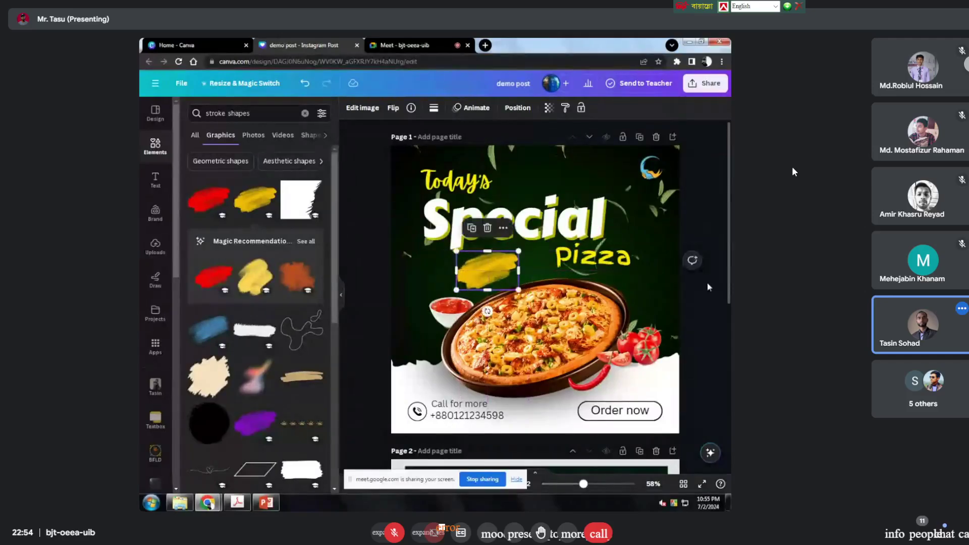
pyautogui.click(710, 232)
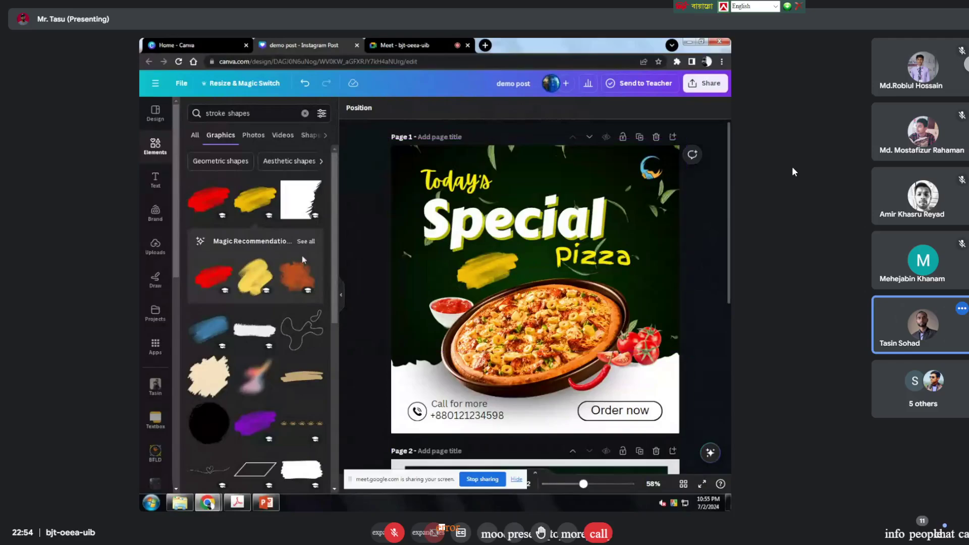
# Step: Duplicate the Pizza text onto the yellow stroke and retype it as '50%'
pyautogui.scroll(-3, 479, 349)
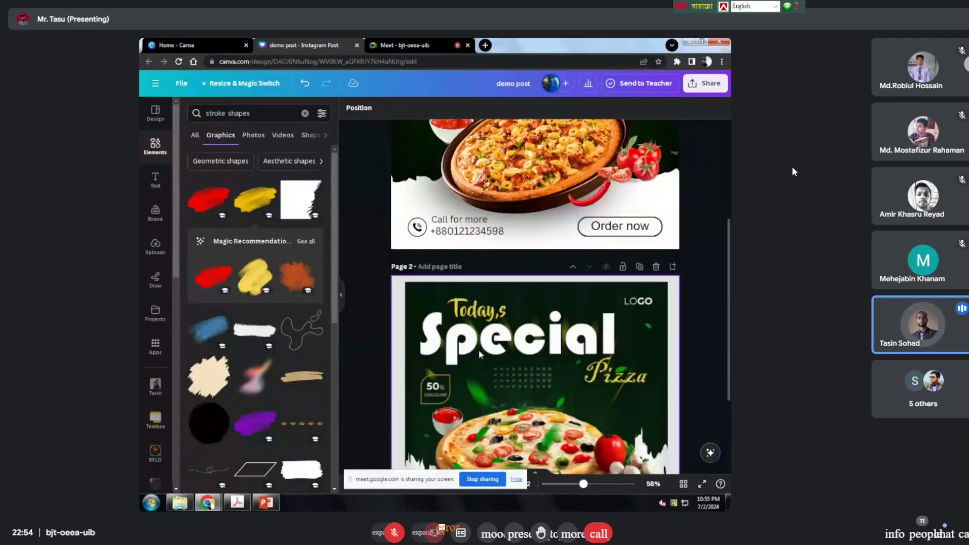
pyautogui.scroll(-3, 478, 349)
pyautogui.scroll(5, 478, 350)
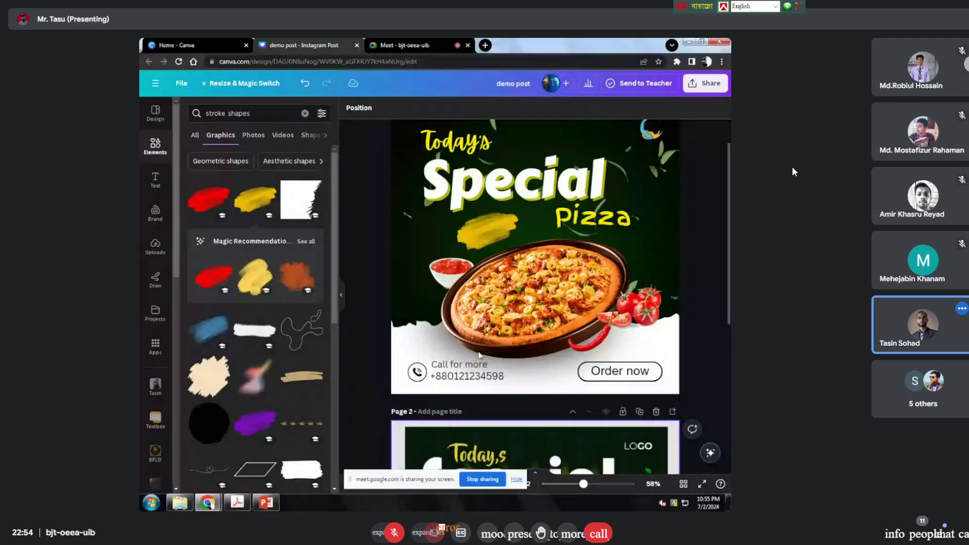
pyautogui.click(592, 216)
pyautogui.click(578, 181)
pyautogui.moveTo(593, 219)
pyautogui.mouseDown()
pyautogui.moveTo(452, 241)
pyautogui.moveTo(494, 241)
pyautogui.mouseUp()
pyautogui.doubleClick(494, 241)
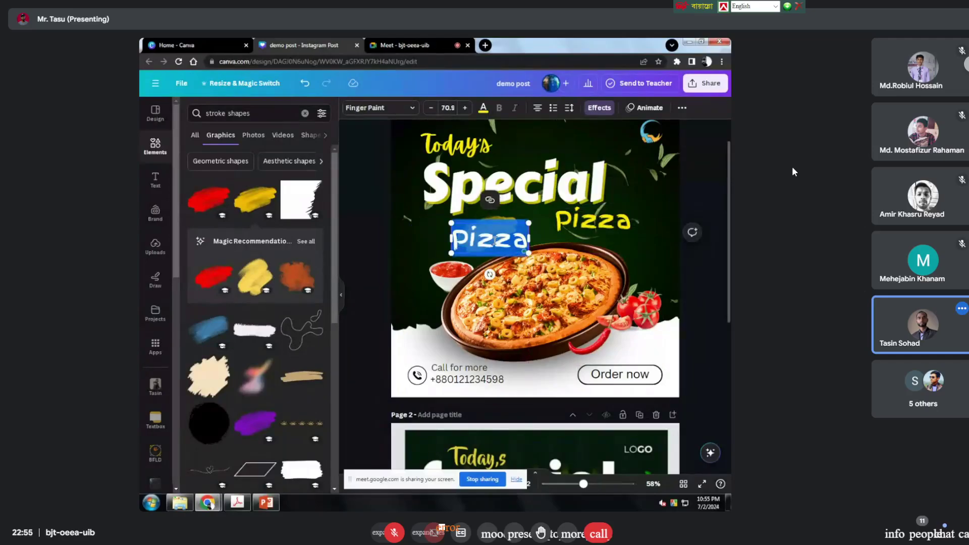
pyautogui.write('52')
pyautogui.press('BackSpace')
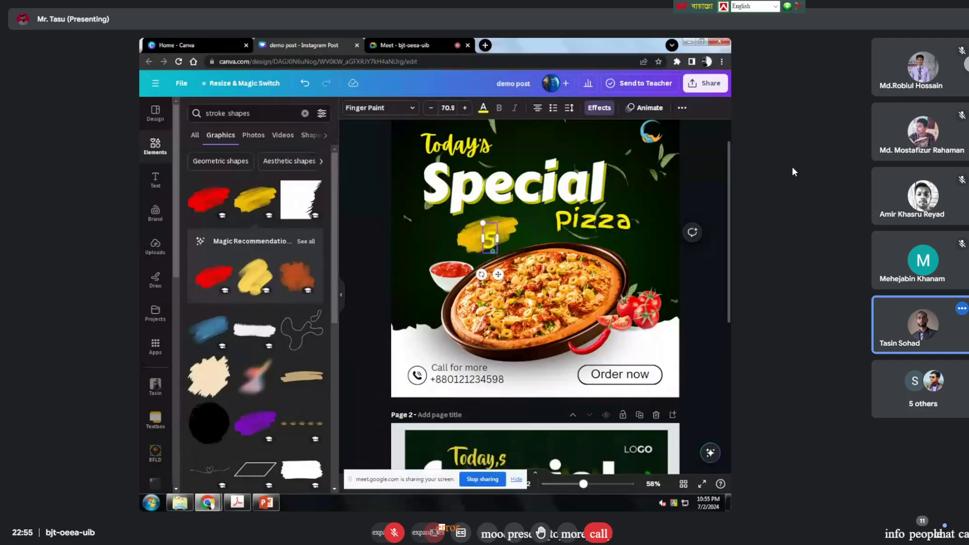
pyautogui.write('0%')
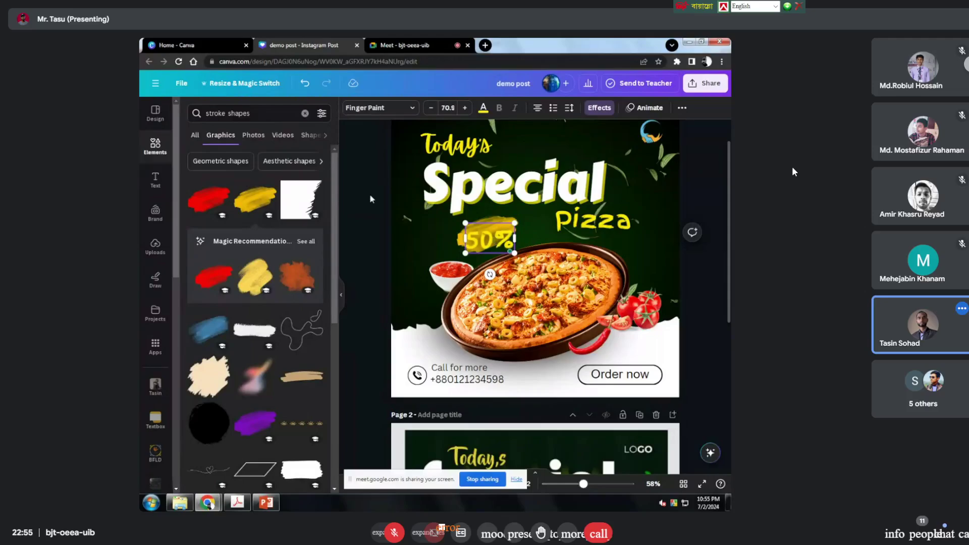
# Step: Shrink the 50% text to size 37 and colour it white
pyautogui.click(483, 107)
pyautogui.click(215, 164)
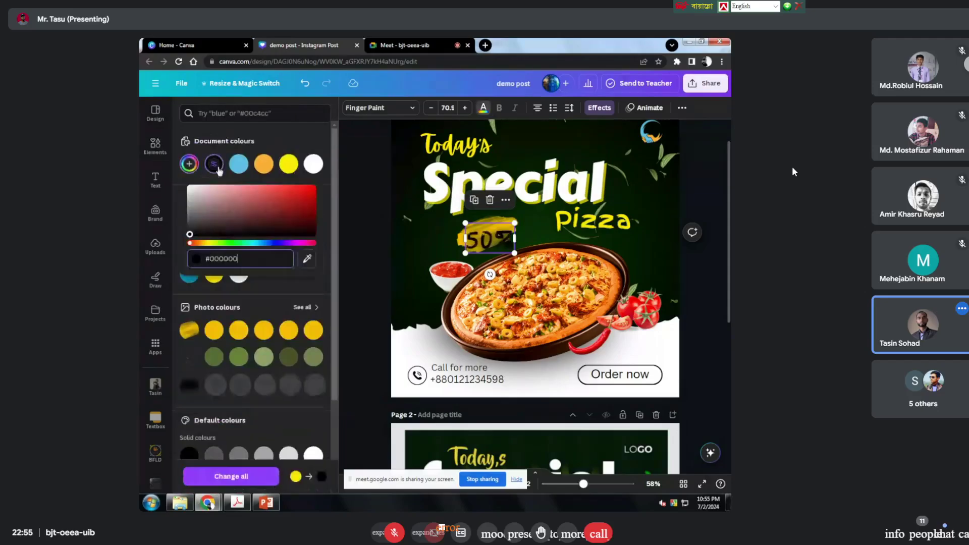
pyautogui.click(189, 228)
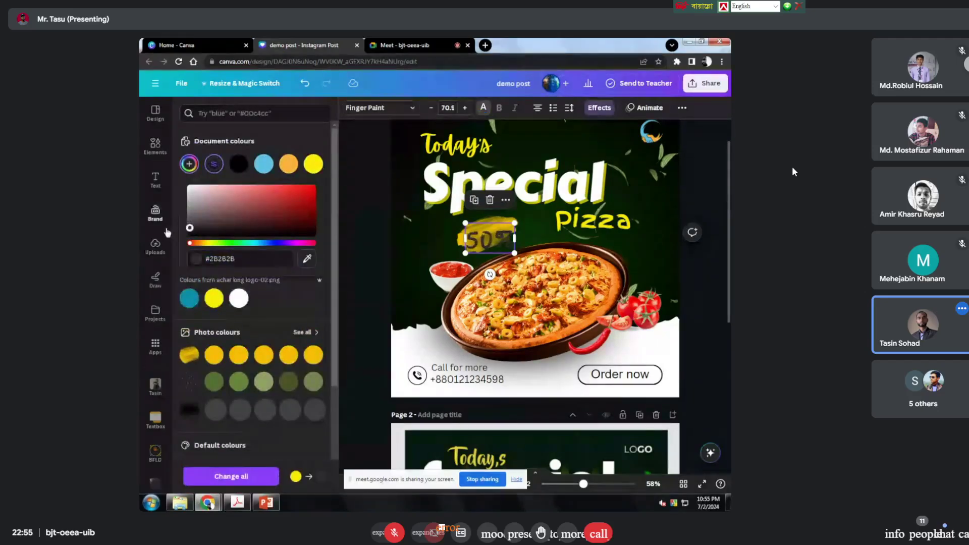
pyautogui.click(359, 238)
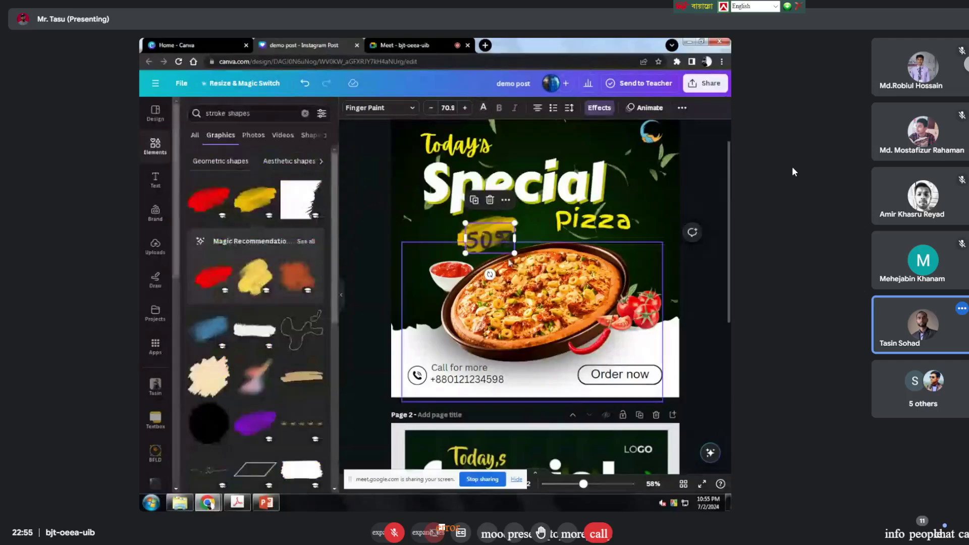
pyautogui.moveTo(515, 254); pyautogui.dragTo(491, 239)
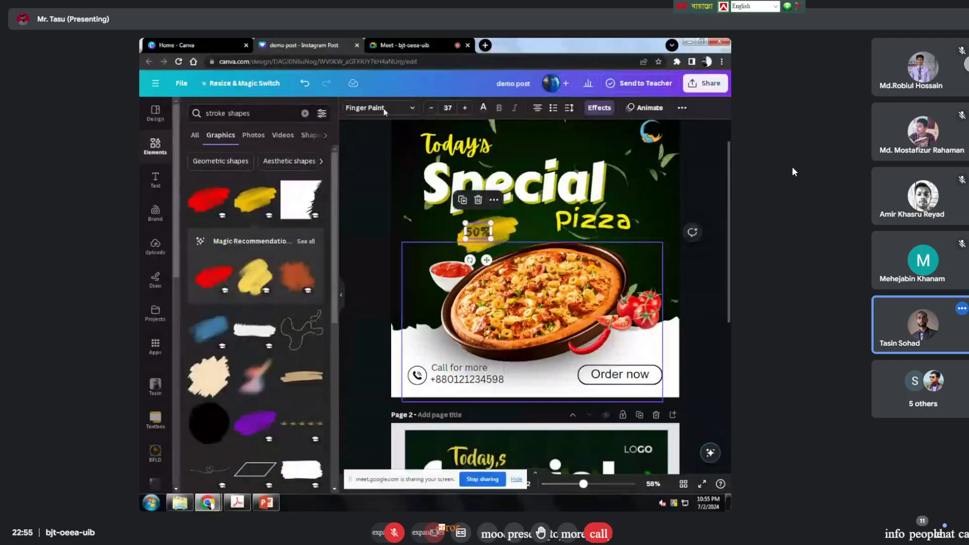
pyautogui.click(483, 108)
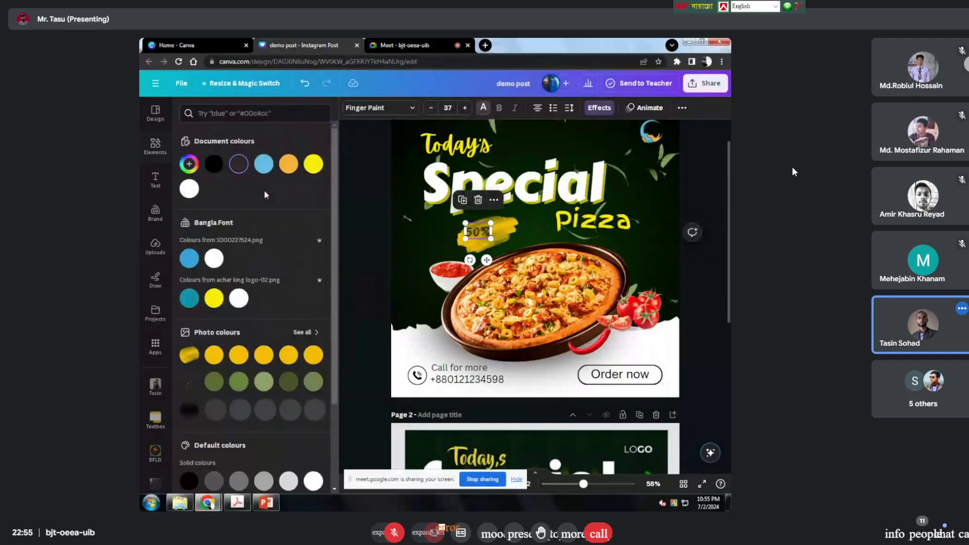
pyautogui.click(189, 189)
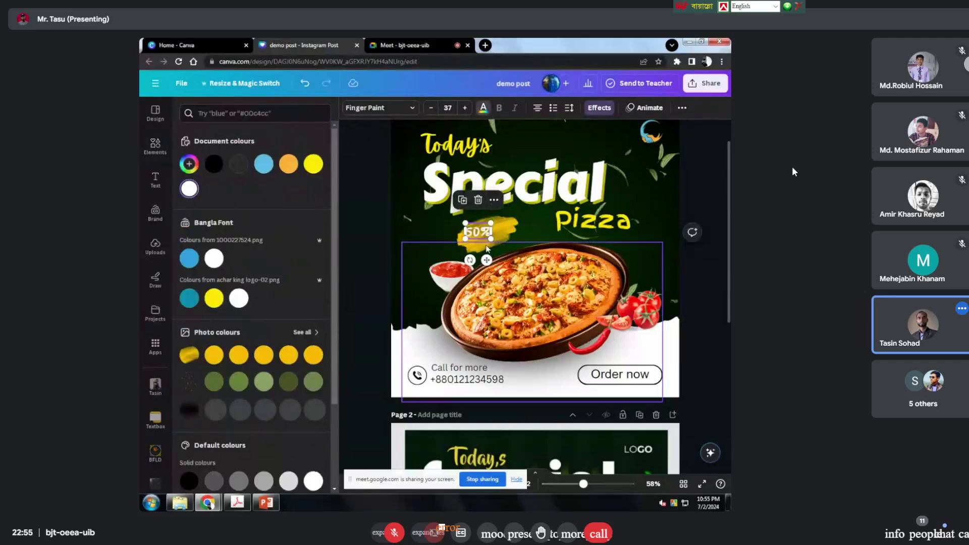
pyautogui.scroll(1, 485, 252)
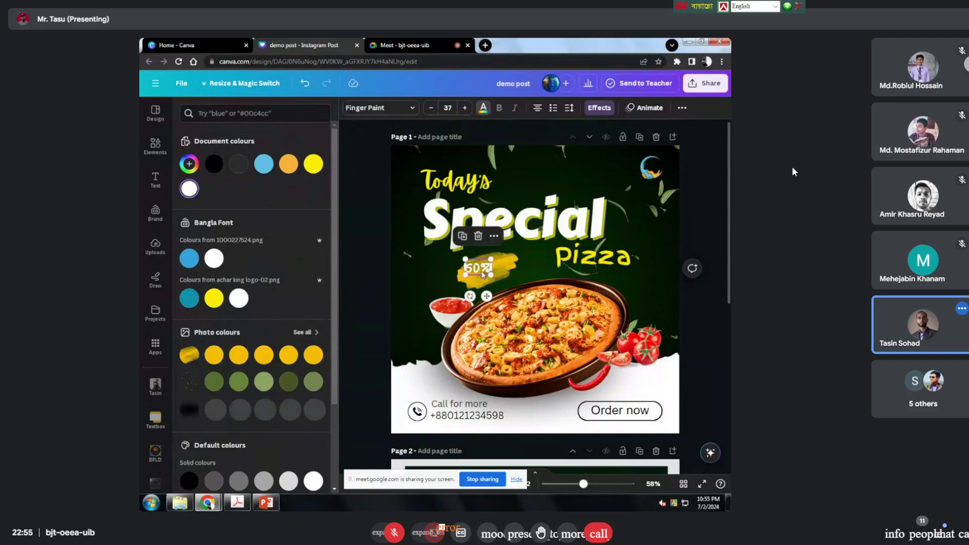
pyautogui.keyDown('ctrl'); pyautogui.scroll(3, 483, 274); pyautogui.keyUp('ctrl')
# Step: Nudge the 50% label right along the yellow stroke
pyautogui.moveTo(478, 260); pyautogui.dragTo(483, 348)
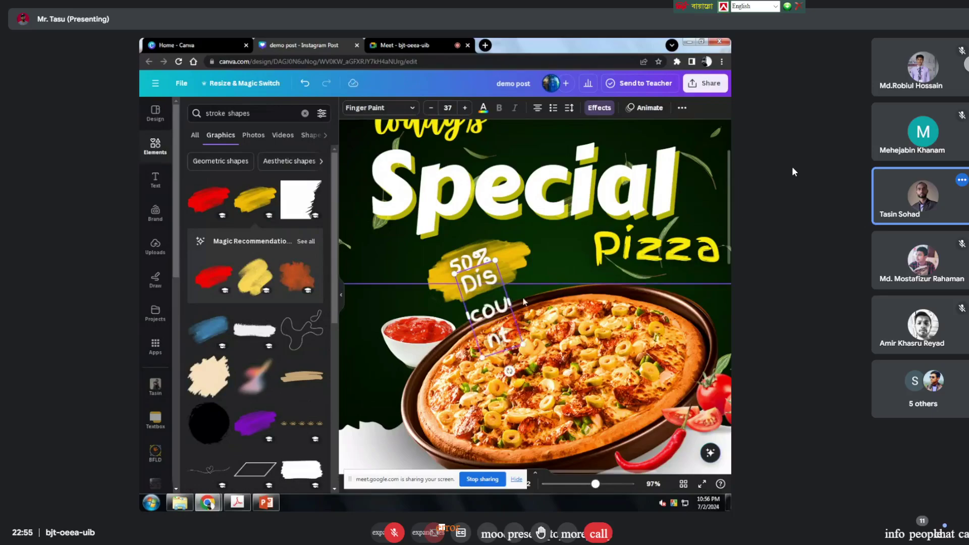
# Step: Toggle the browser out of full-screen view and back again
pyautogui.press('F11')
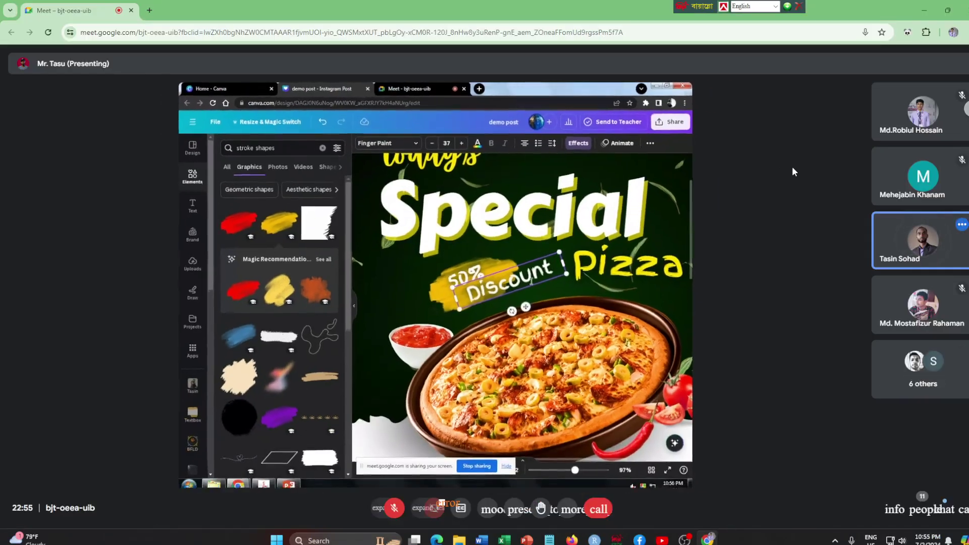
pyautogui.press('F11')
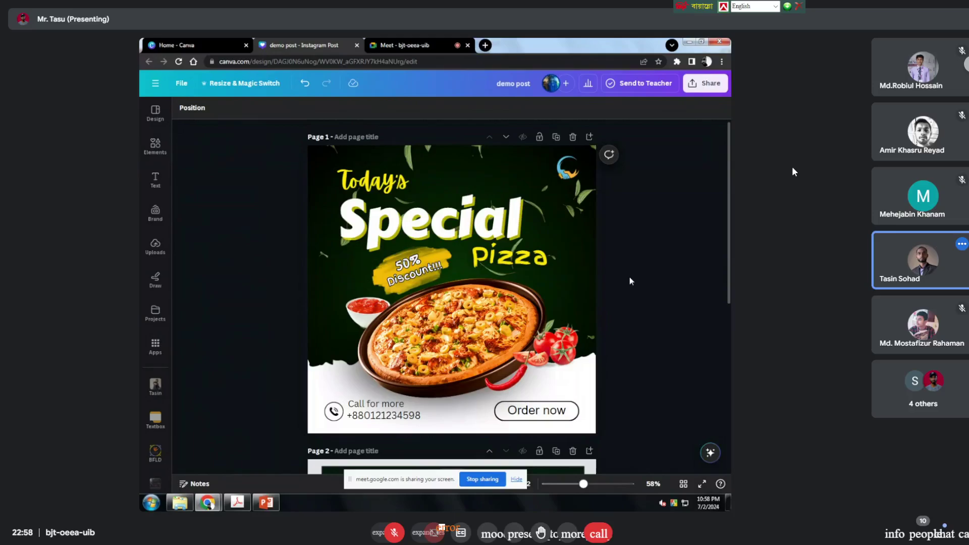
# Step: Present the finished pizza promo post full screen, exit the presentation, and restore the browser window down
pyautogui.click(703, 484)
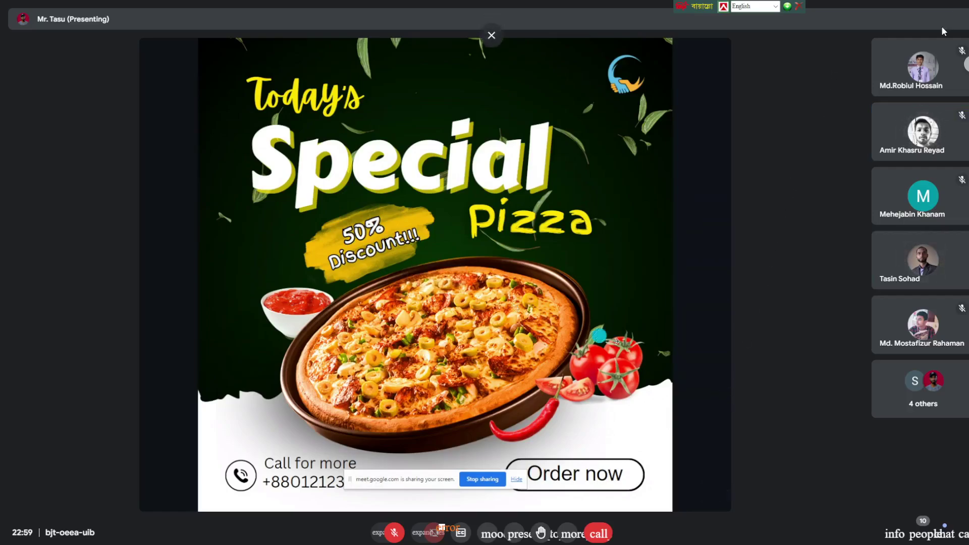
pyautogui.press('Escape')
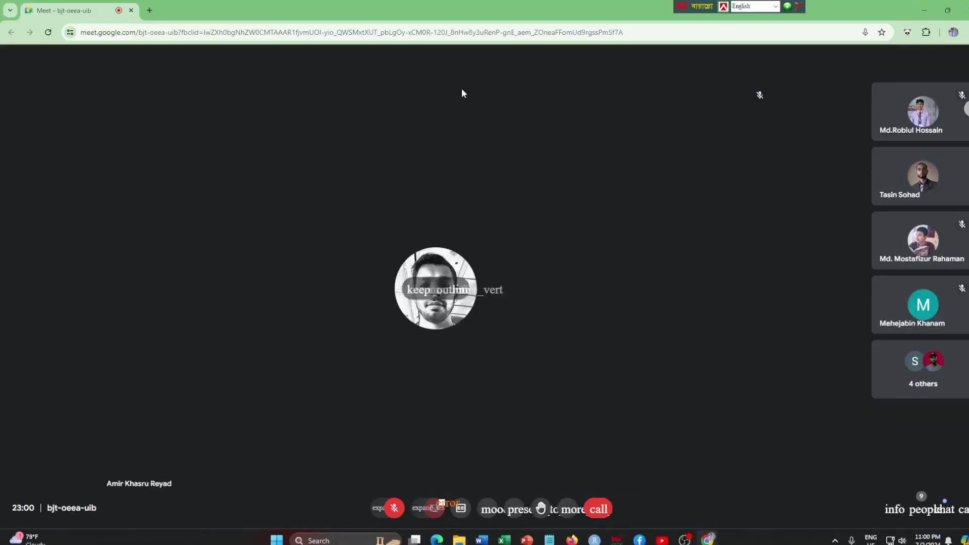
pyautogui.click(948, 10)
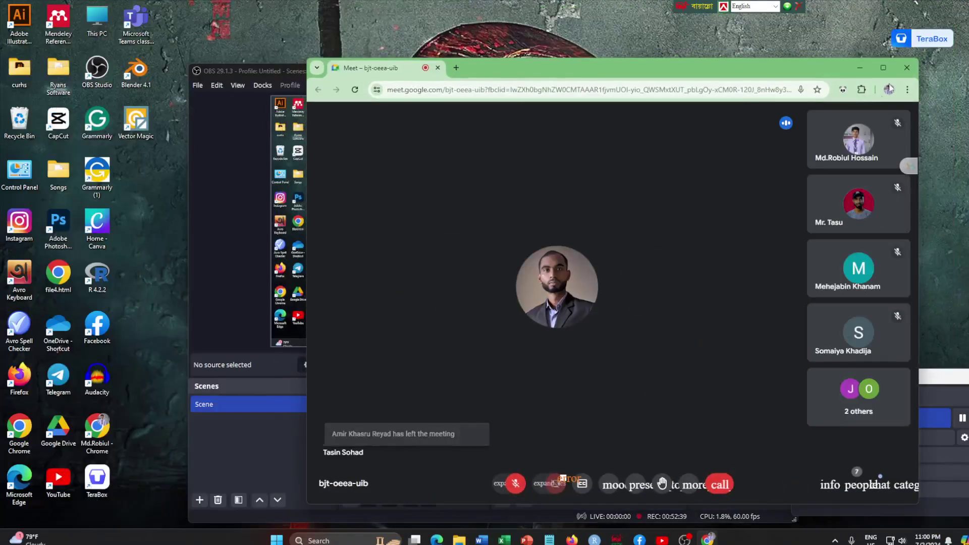